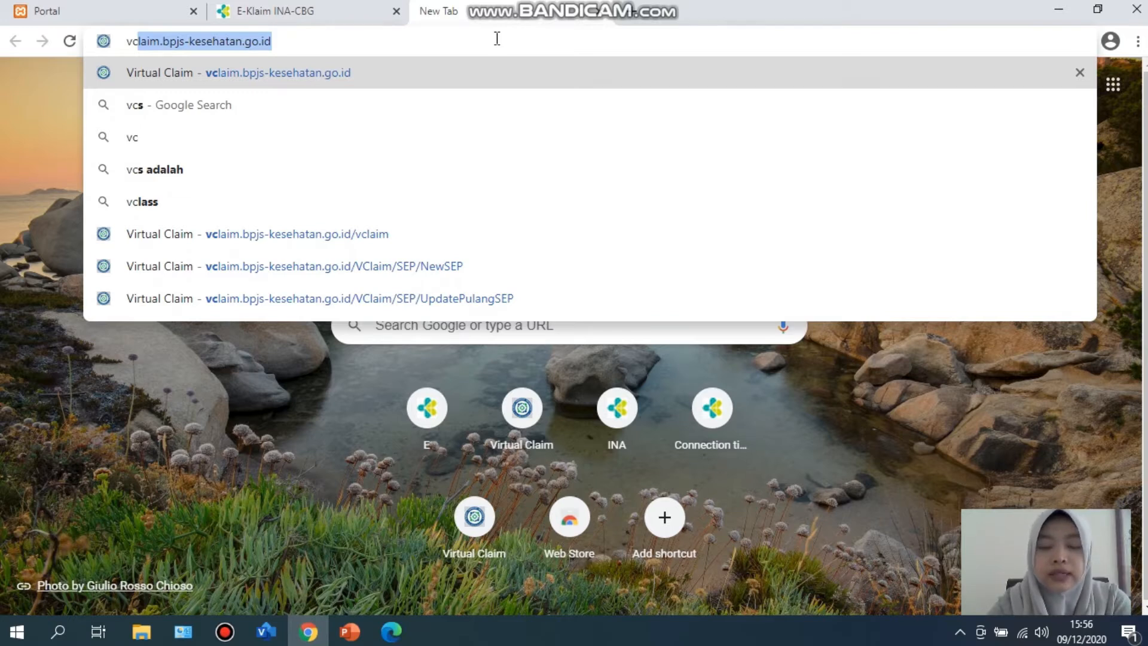
- Load the autocompleted vclaim.bpjs-kesehatan.go.id address to reach the VClaim sign-in page
{"action": "key", "text": "Return"}
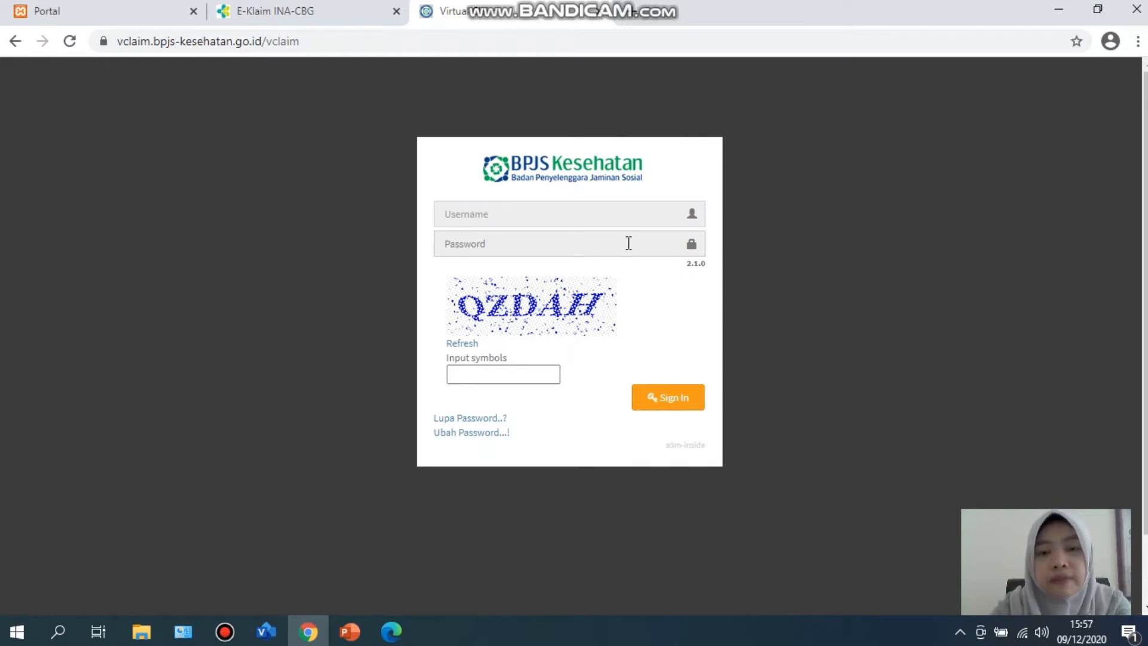
- Sign in to VClaim with the hospital account's username, password and the shown captcha symbols
{"action": "left_click", "coordinate": [604, 218]}
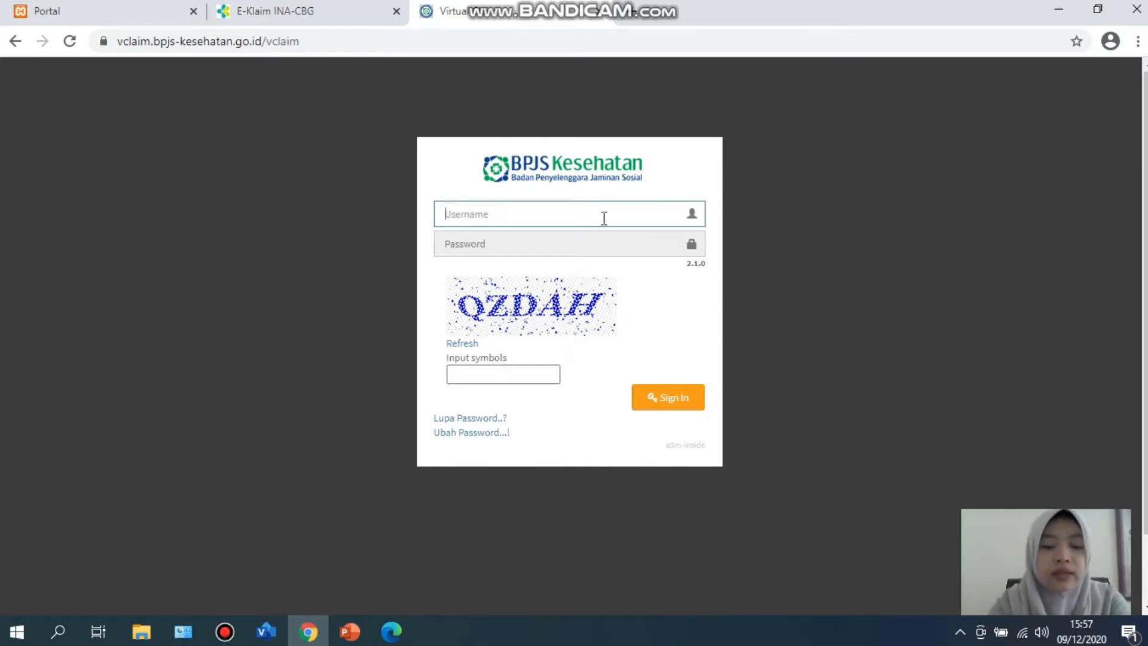
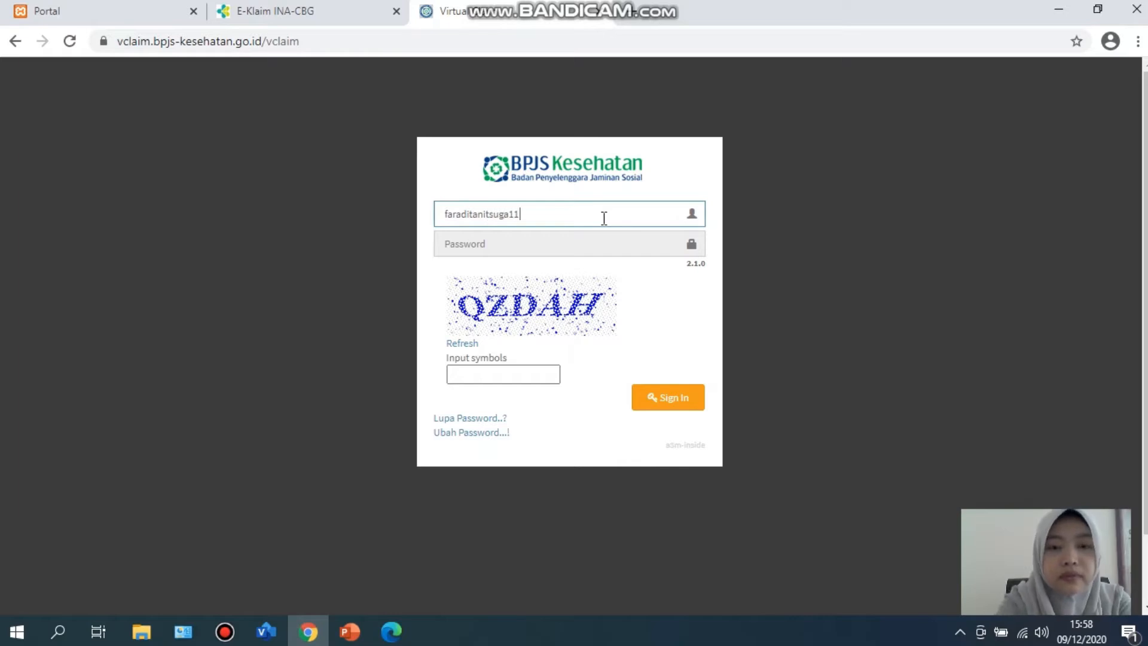
{"action": "left_click", "coordinate": [573, 245]}
{"action": "type", "text": "*"}
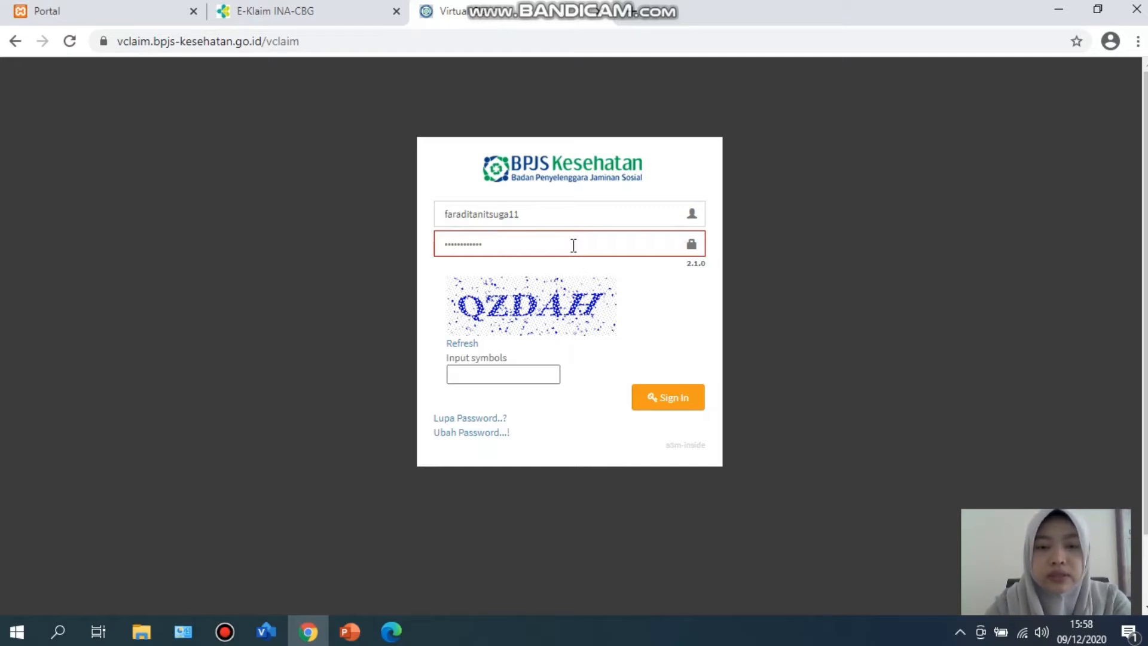
{"action": "left_click", "coordinate": [519, 371]}
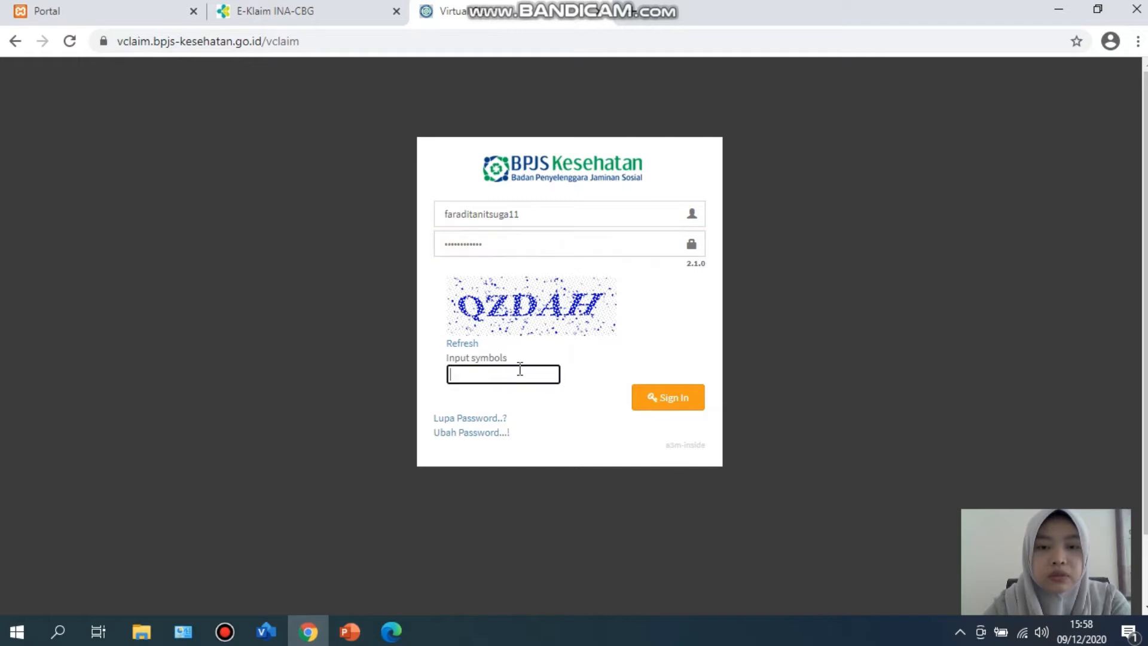
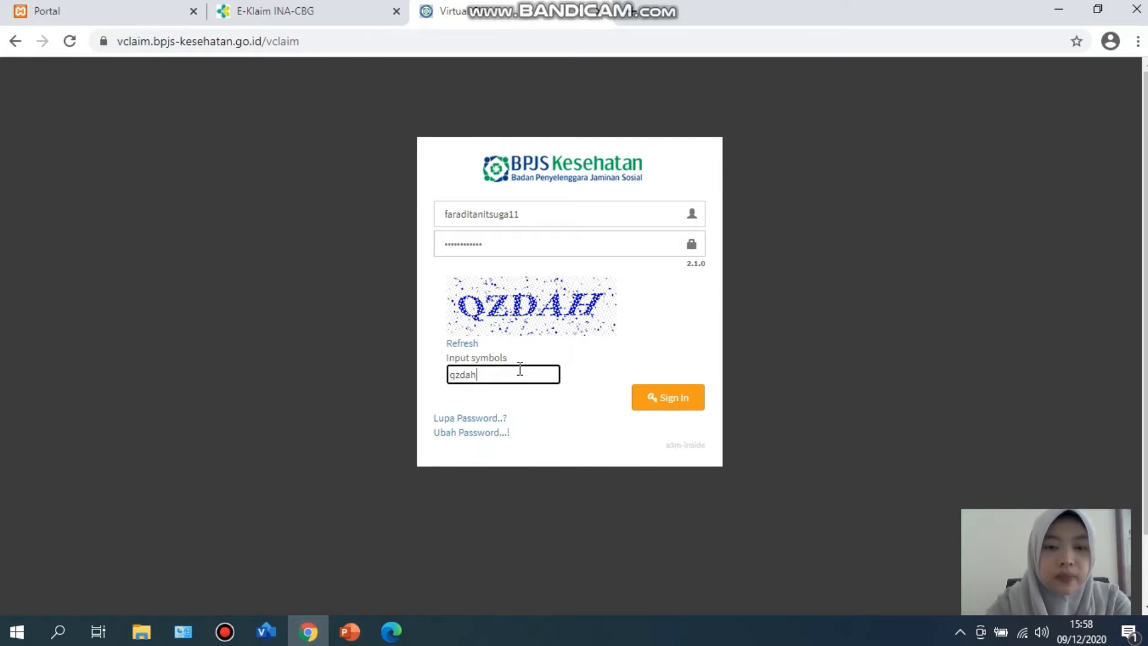
{"action": "left_click", "coordinate": [683, 403]}
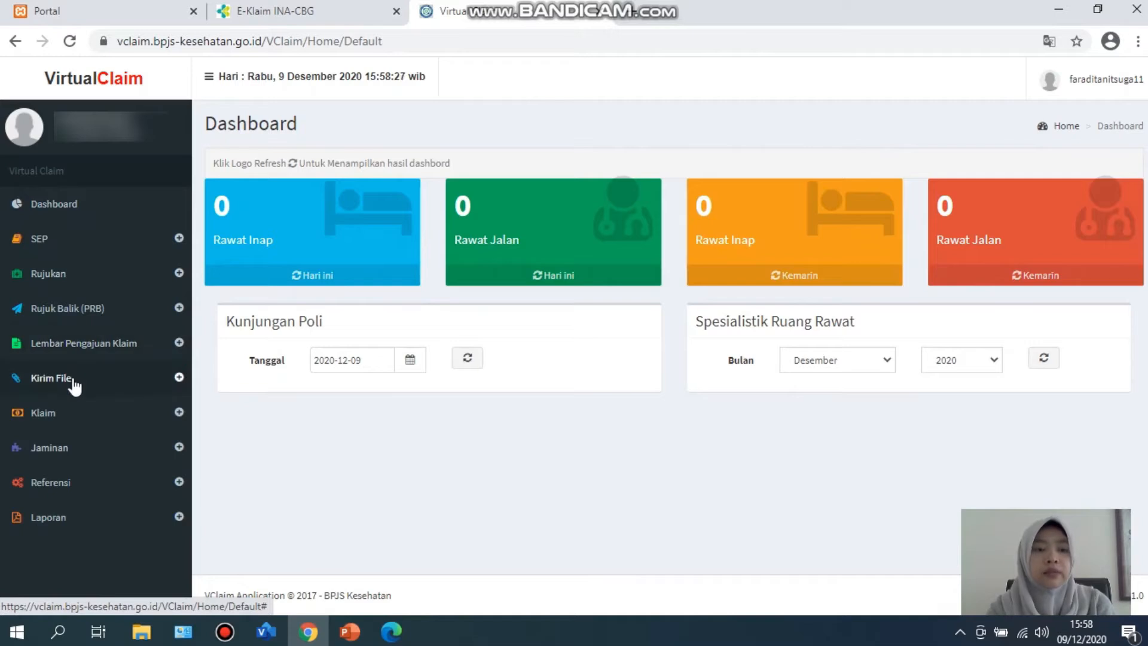
- Open Pembuatan SEP from the SEP section of the sidebar menu
{"action": "left_click", "coordinate": [66, 250]}
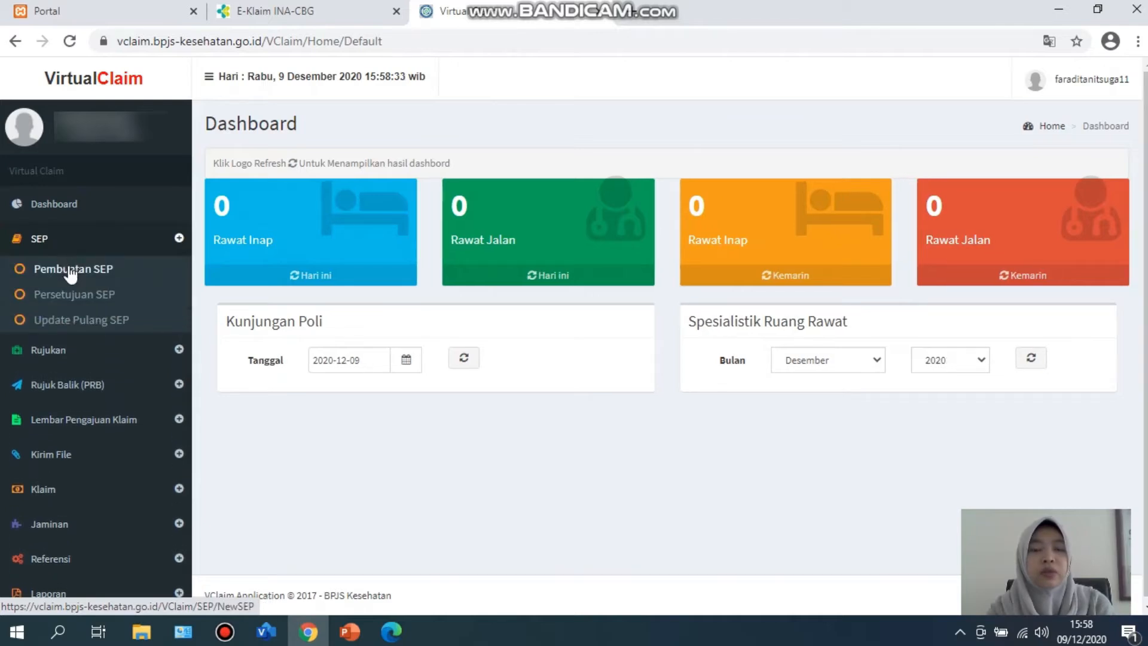
{"action": "left_click", "coordinate": [71, 272]}
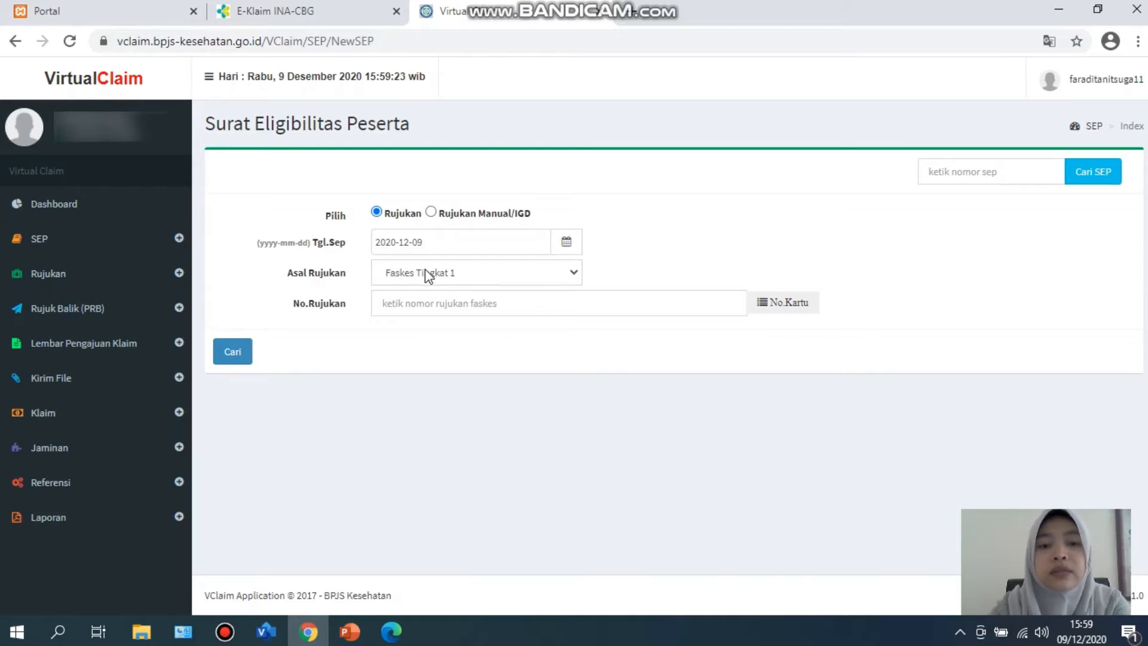
- Keep Faskes Tingkat 1 as Asal Rujukan and open the No.Kartu referral lookup dialog
{"action": "left_click", "coordinate": [570, 274]}
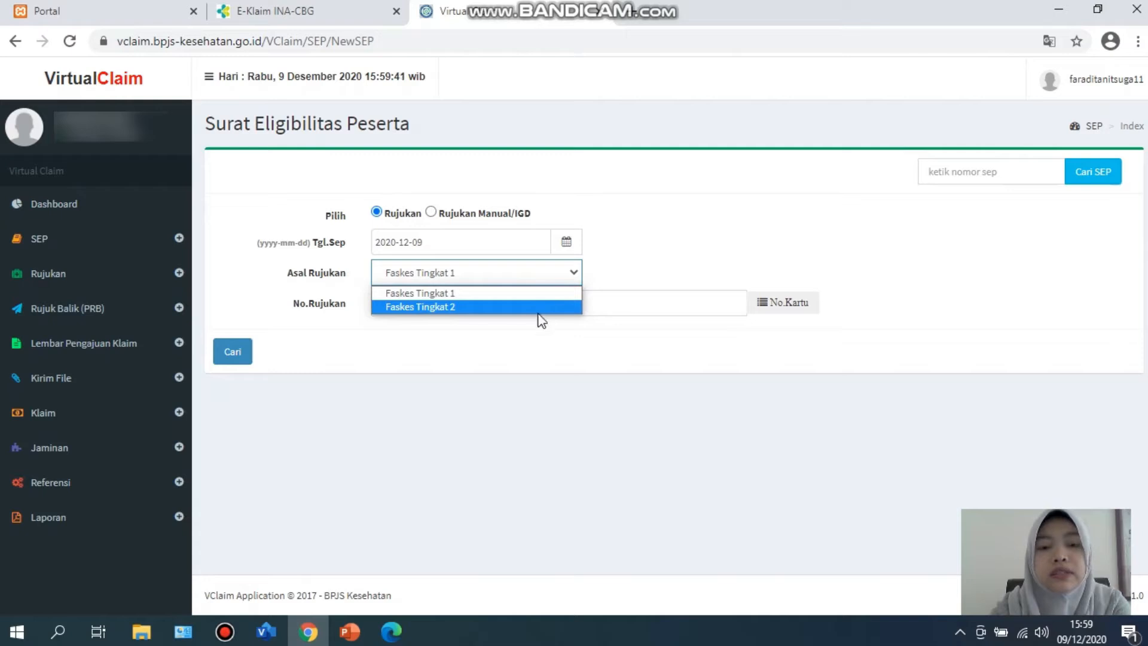
{"action": "left_click", "coordinate": [523, 377]}
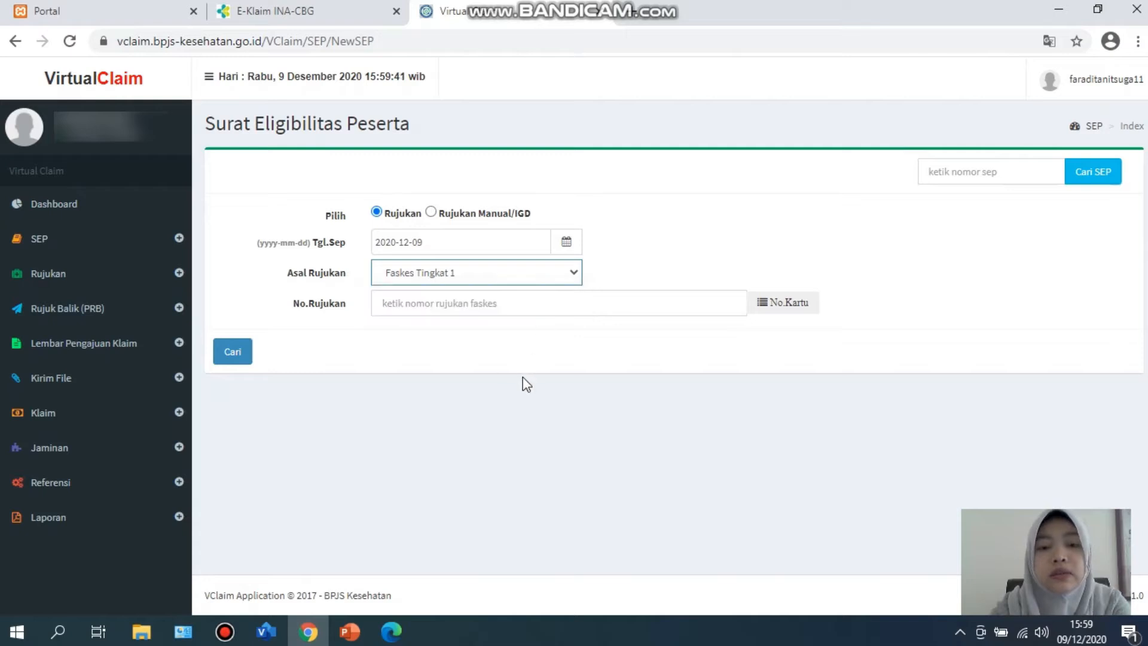
{"action": "left_click", "coordinate": [763, 304]}
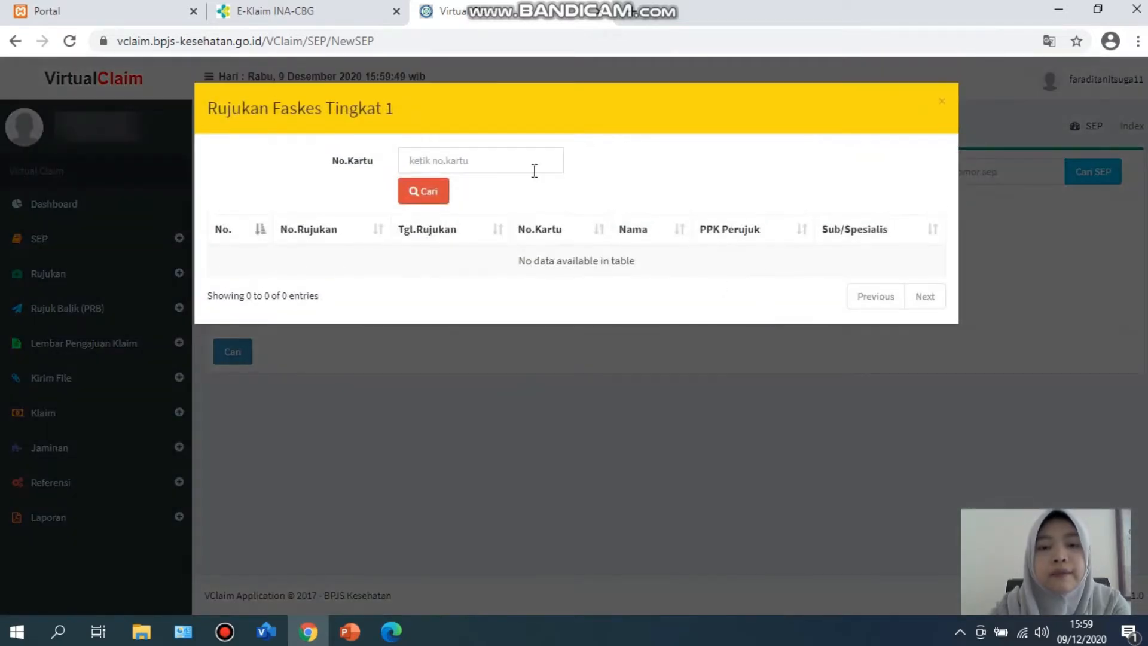
{"action": "left_click", "coordinate": [489, 161]}
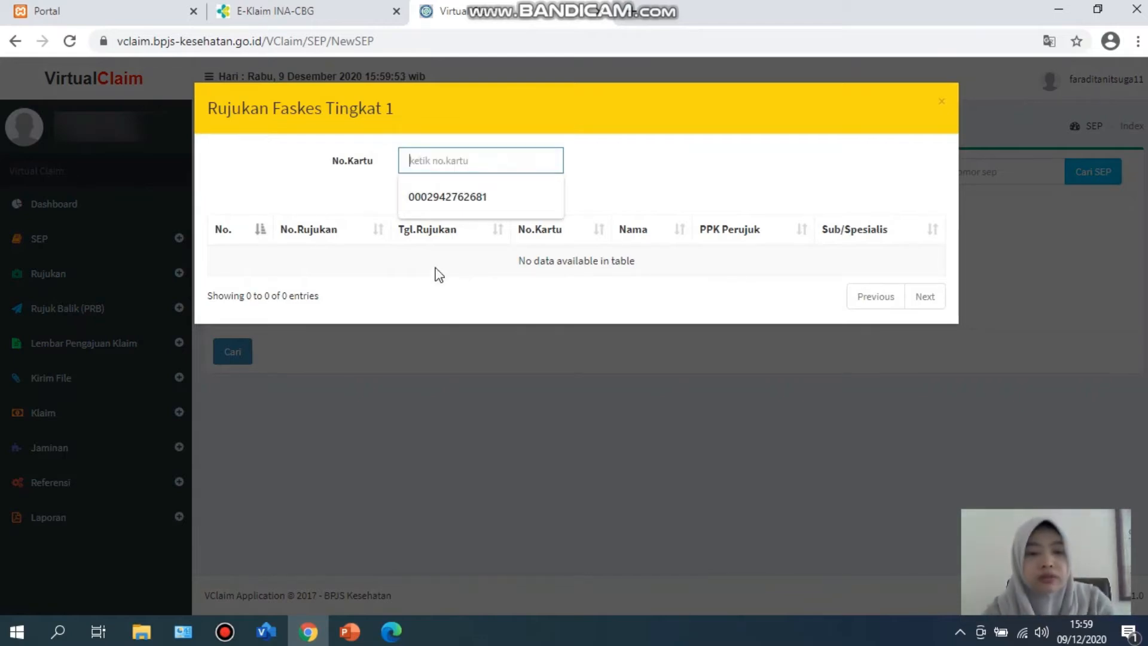
- Check the card number on the Surat Rujukan FKTP PDF in Edge, then return to PowerPoint
{"action": "left_click", "coordinate": [389, 632]}
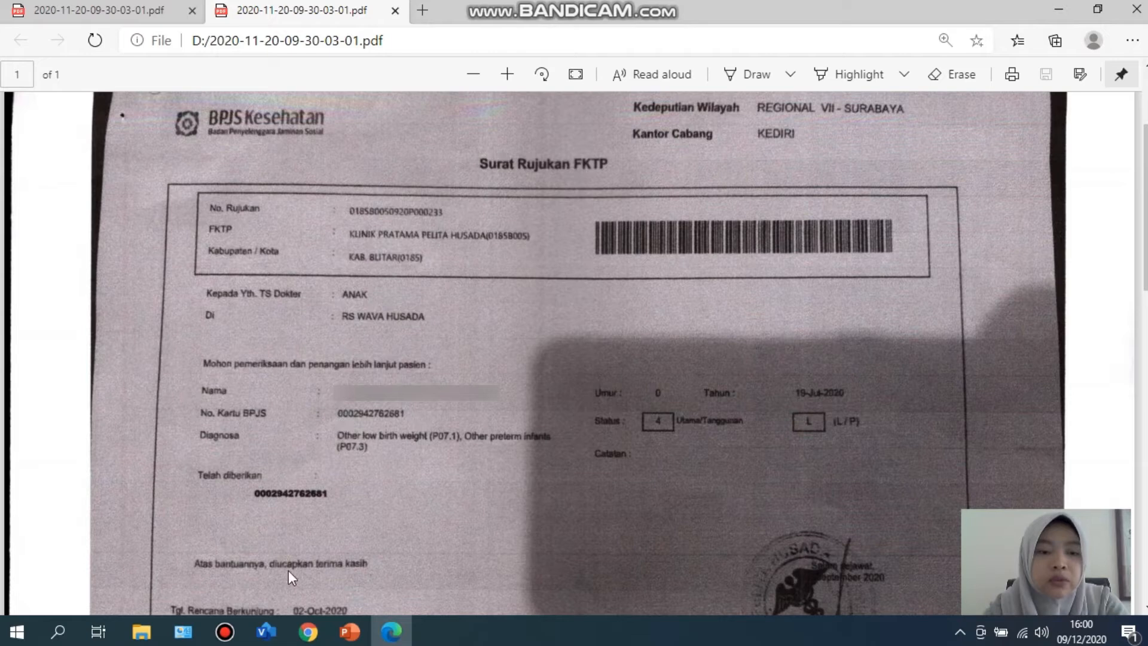
{"action": "left_click", "coordinate": [350, 623]}
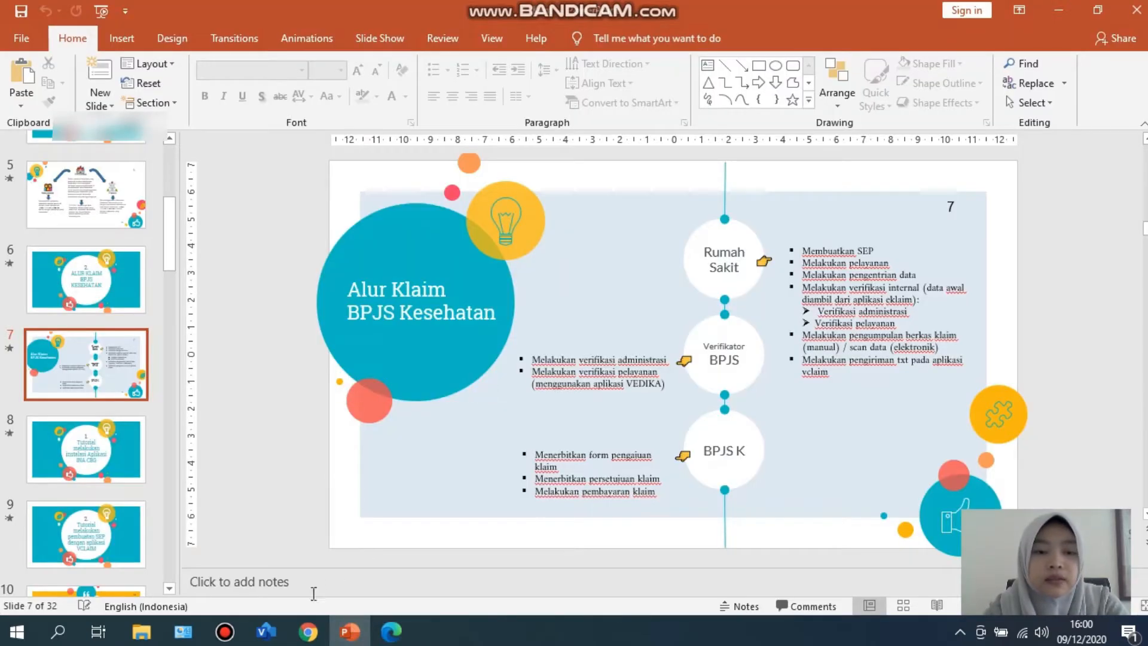
- Search Faskes Tingkat 1 referrals by the patient's card number, cross-checking it against the referral PDF
{"action": "left_click", "coordinate": [308, 631]}
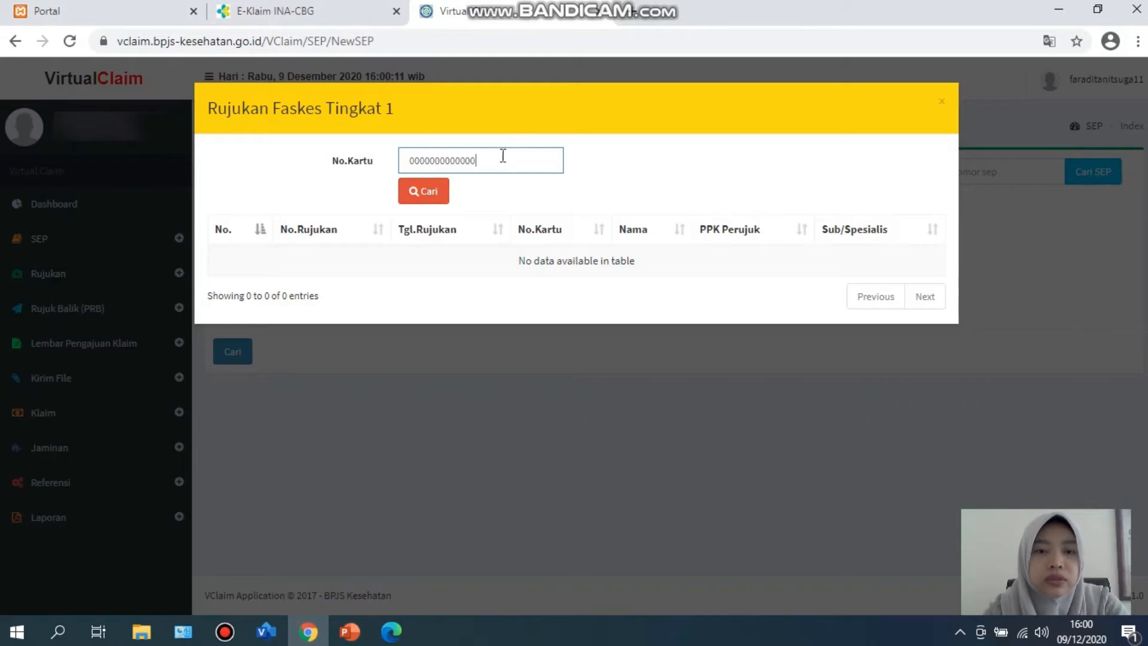
{"action": "left_click_drag", "start_coordinate": [500, 159], "coordinate": [373, 181]}
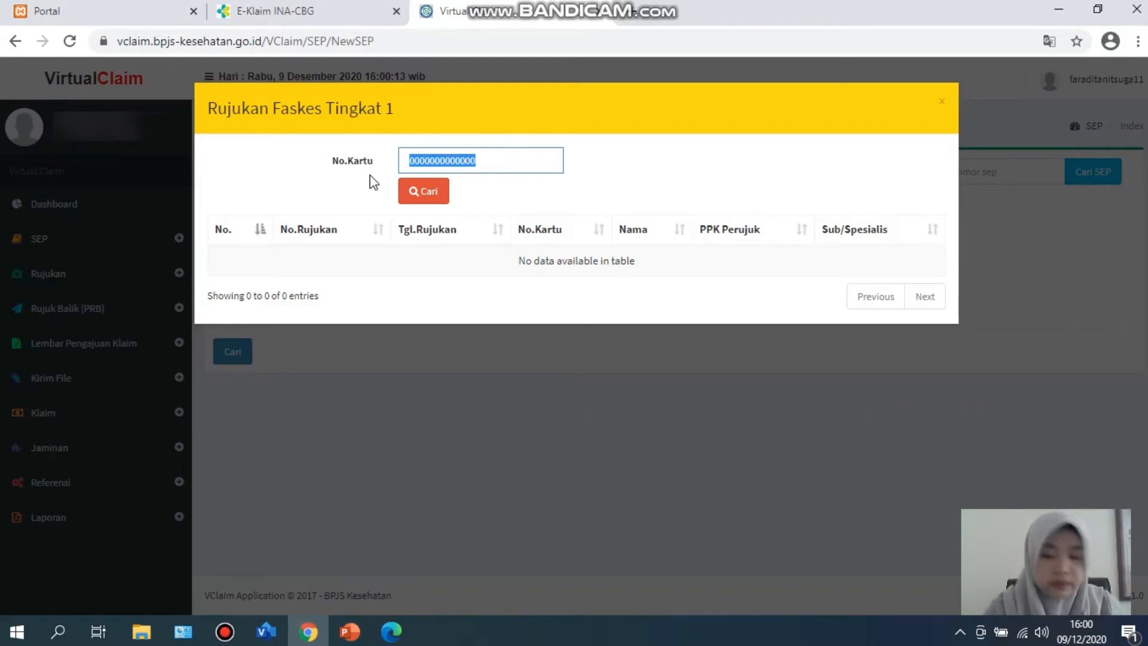
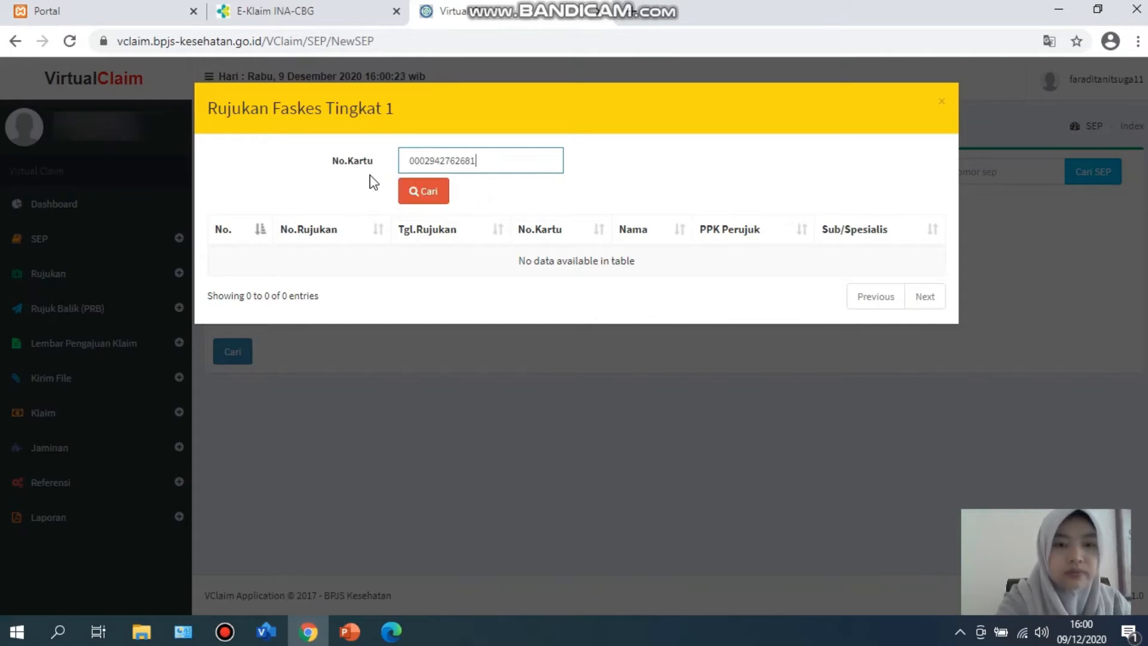
{"action": "left_click", "coordinate": [417, 192]}
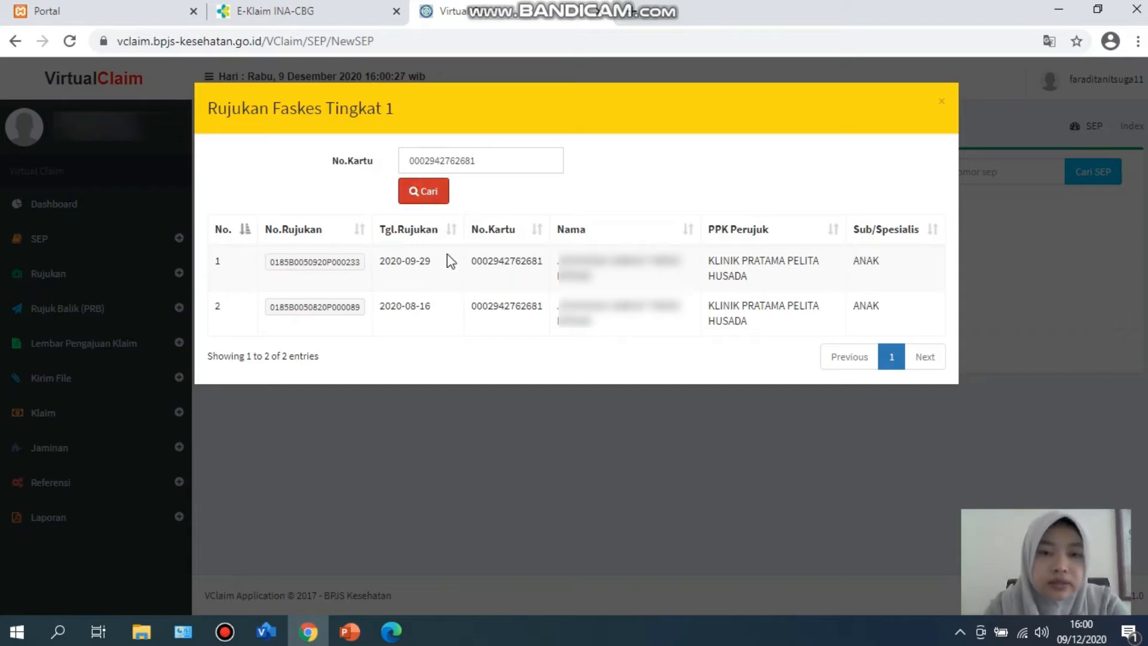
{"action": "left_click", "coordinate": [390, 632]}
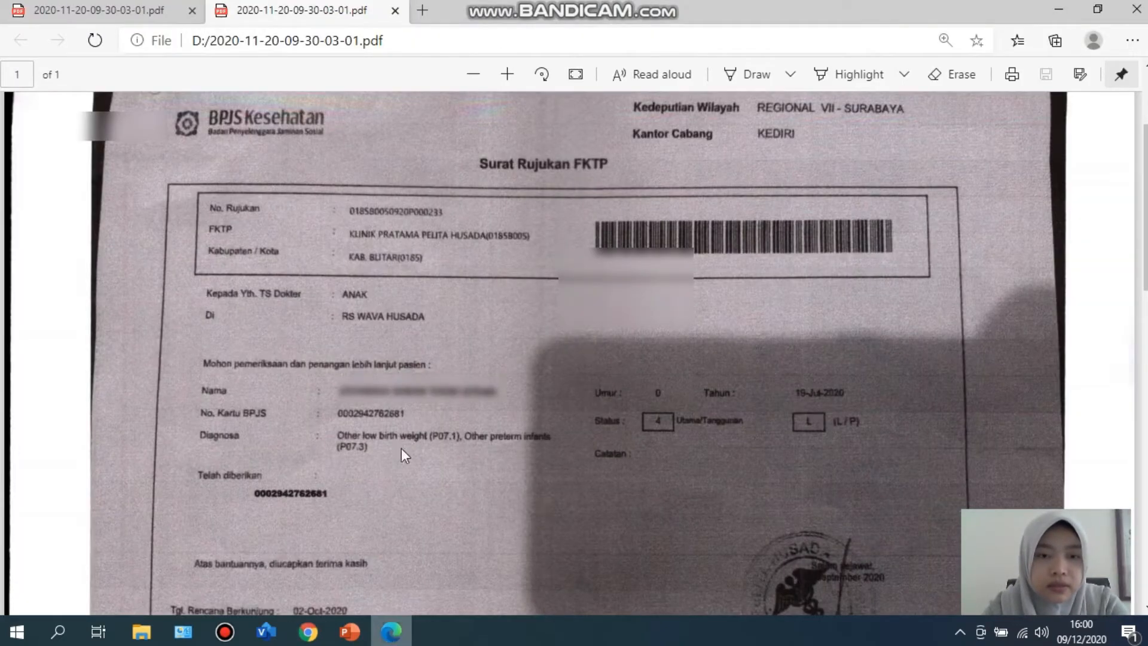
{"action": "left_click", "coordinate": [409, 624]}
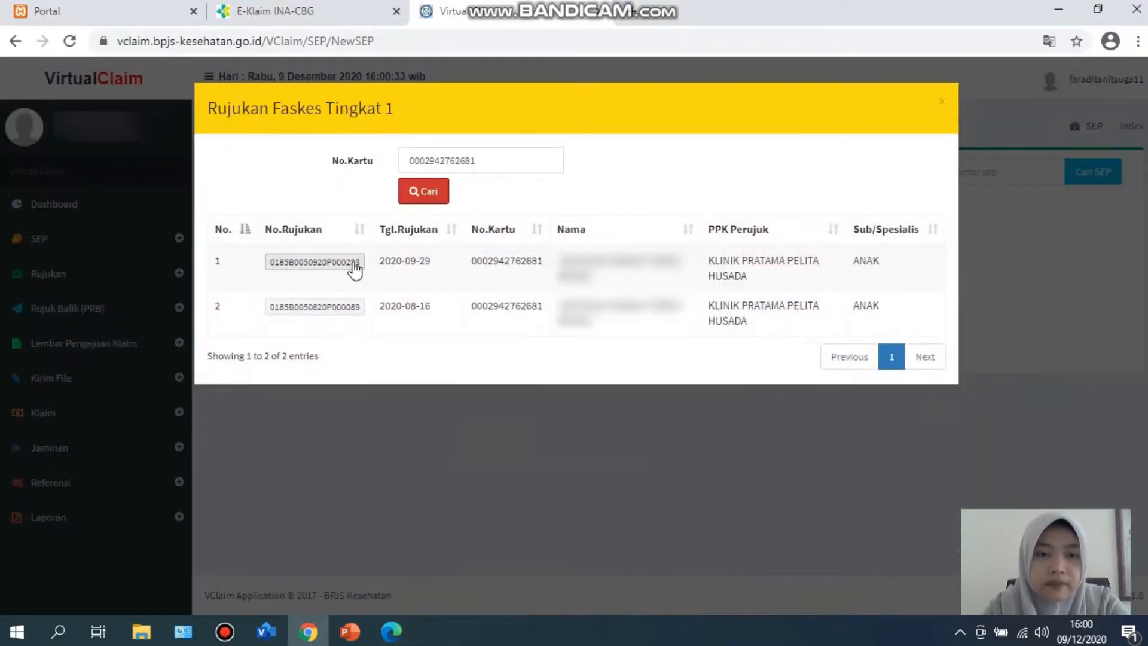
- Create the SEP from the 2020-09-29 referral in row 1, pre-filling specialty ANAK and its diagnosis
{"action": "left_click", "coordinate": [353, 263]}
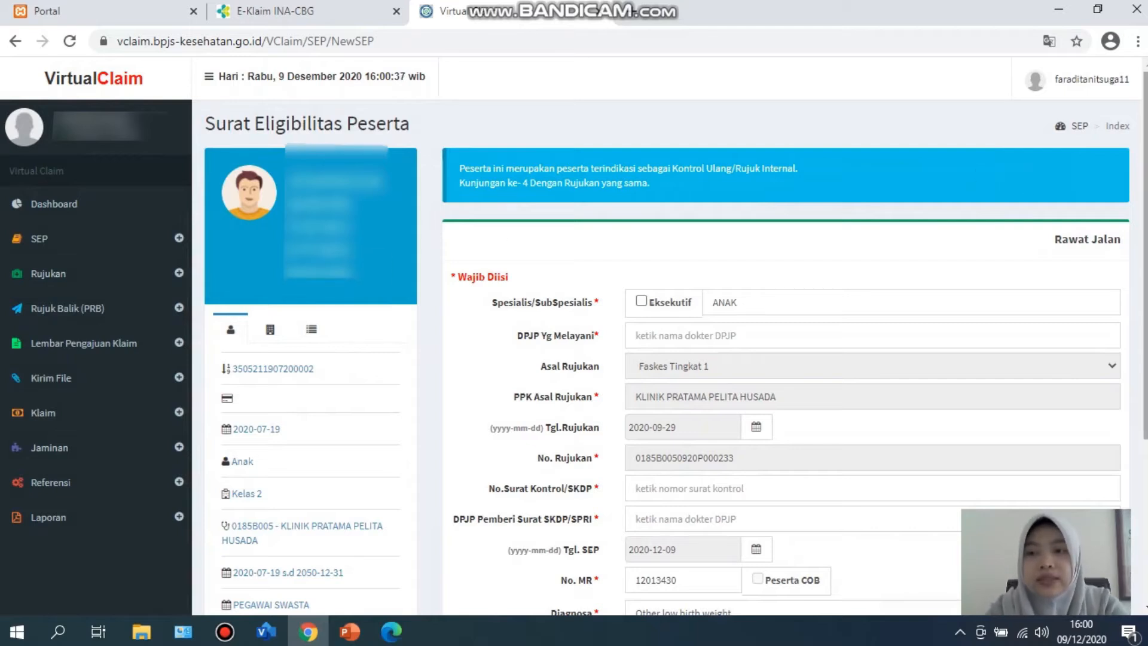
{"action": "scroll", "coordinate": [666, 359], "scroll_direction": "down", "scroll_amount": 1}
{"action": "scroll", "coordinate": [830, 249], "scroll_direction": "down", "scroll_amount": 2}
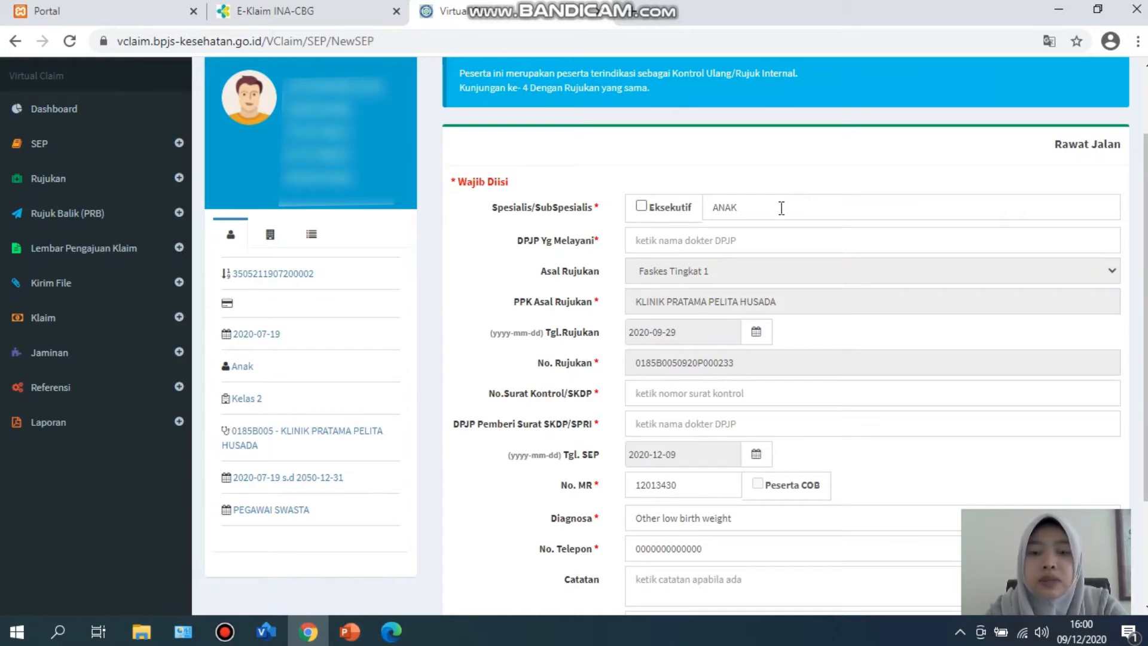
- Set DPJP Yg Melayani to the doctor suggested for 'ara'
{"action": "left_click", "coordinate": [759, 236]}
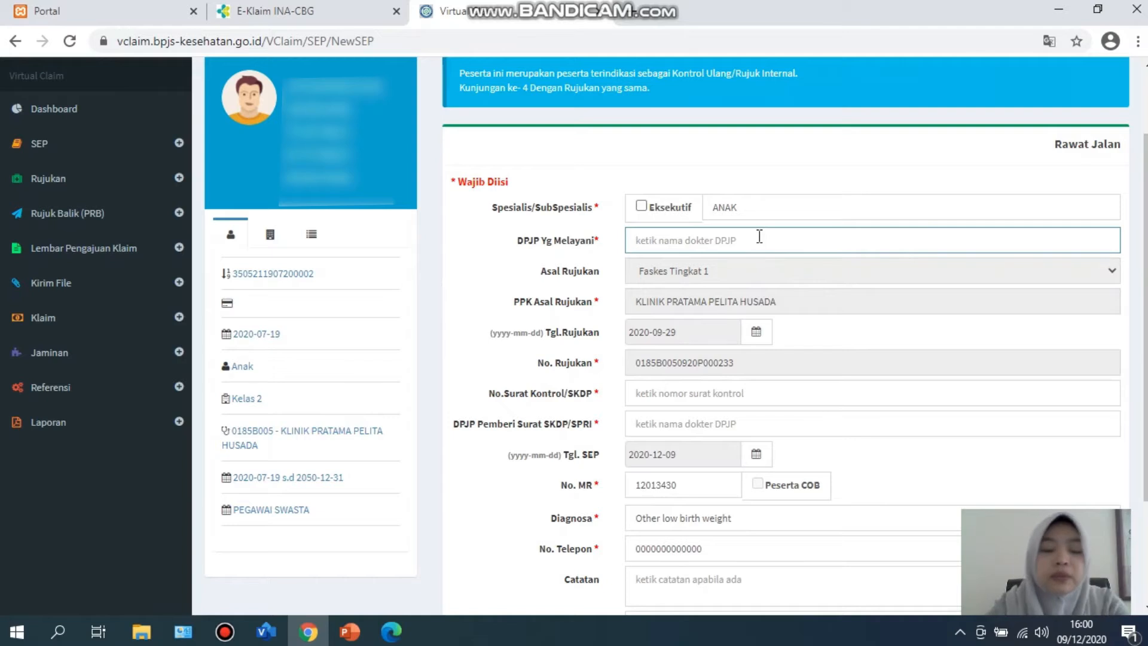
{"action": "type", "text": "ara"}
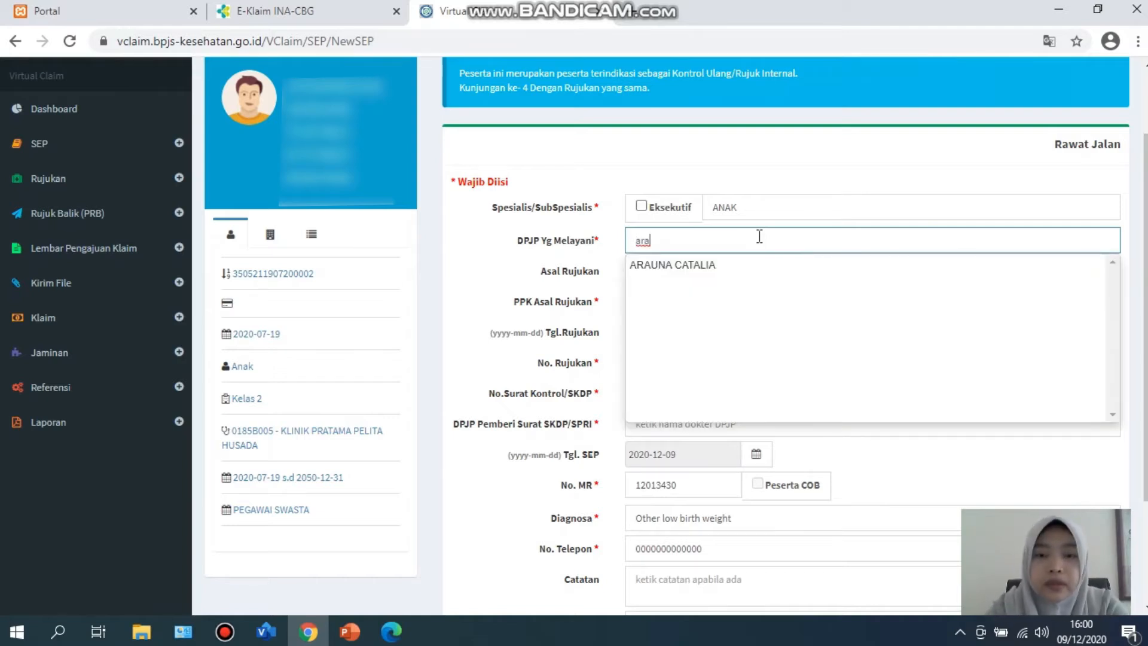
{"action": "left_click", "coordinate": [716, 268]}
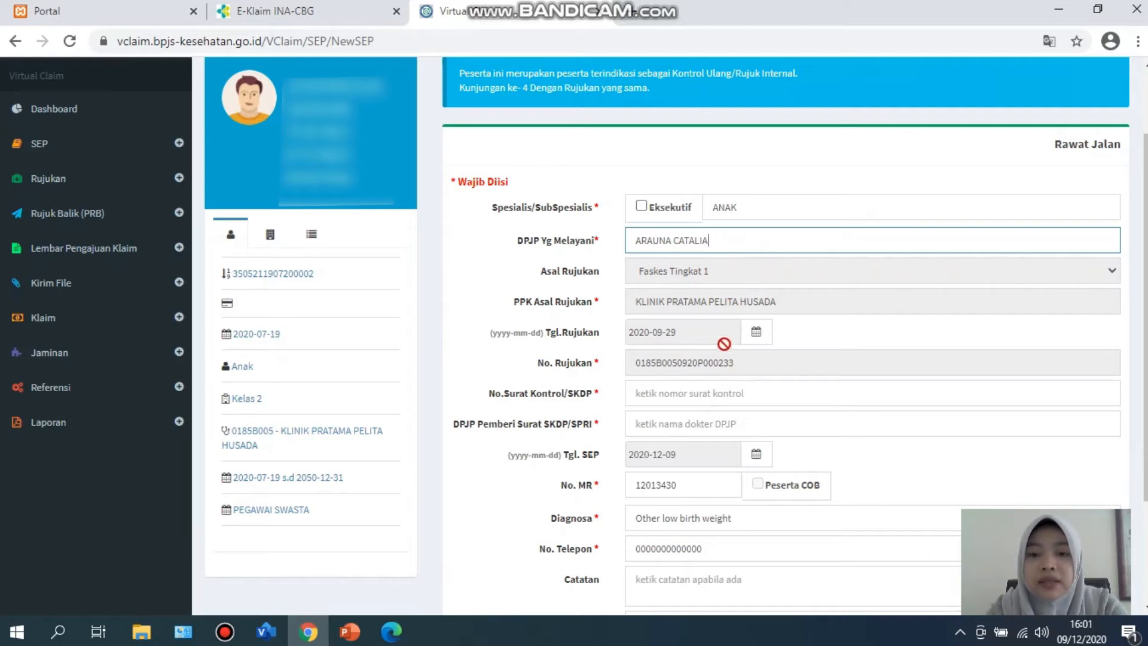
- Enter control letter number 999999 and pick the same doctor as SKDP/SPRI-issuing DPJP
{"action": "left_click", "coordinate": [721, 396]}
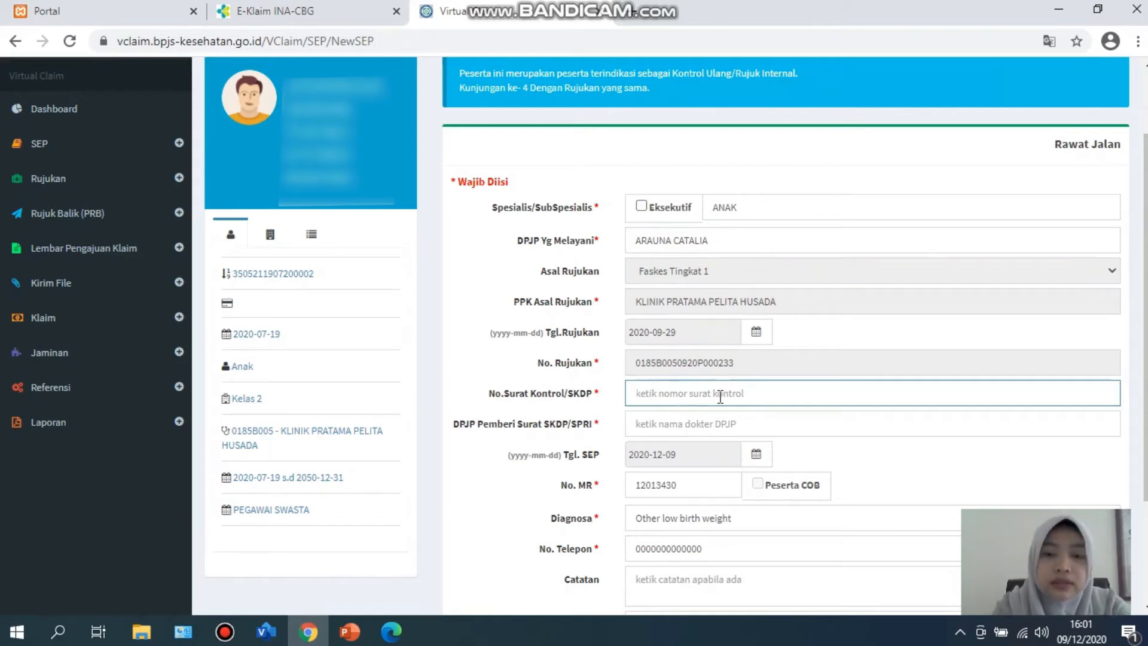
{"action": "type", "text": "999999"}
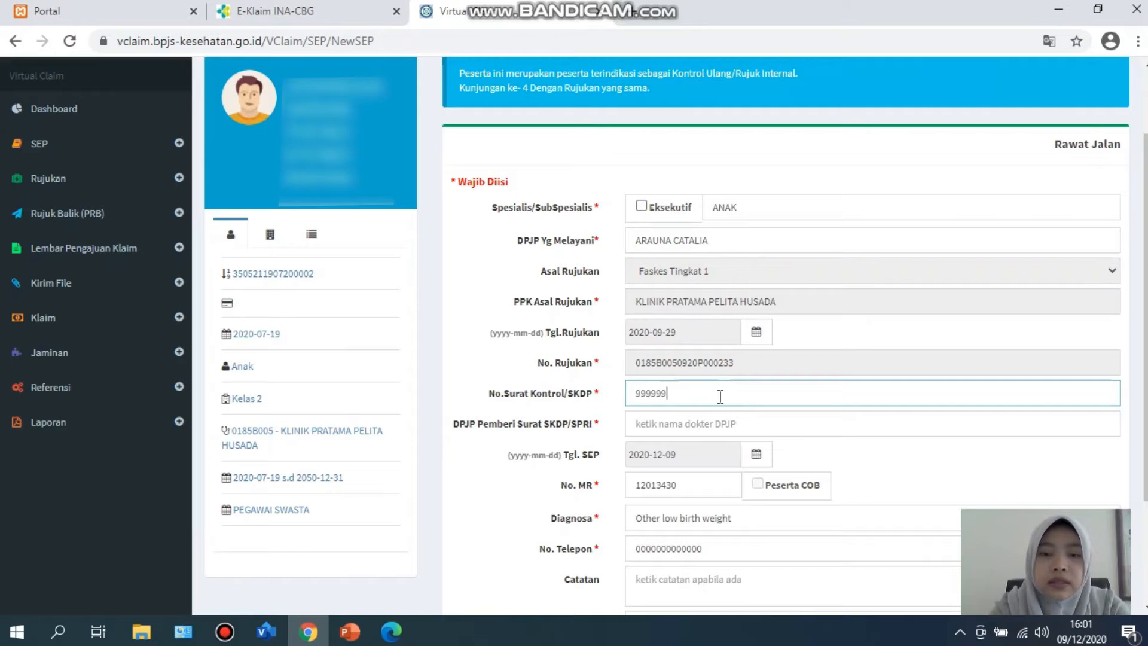
{"action": "left_click", "coordinate": [688, 431]}
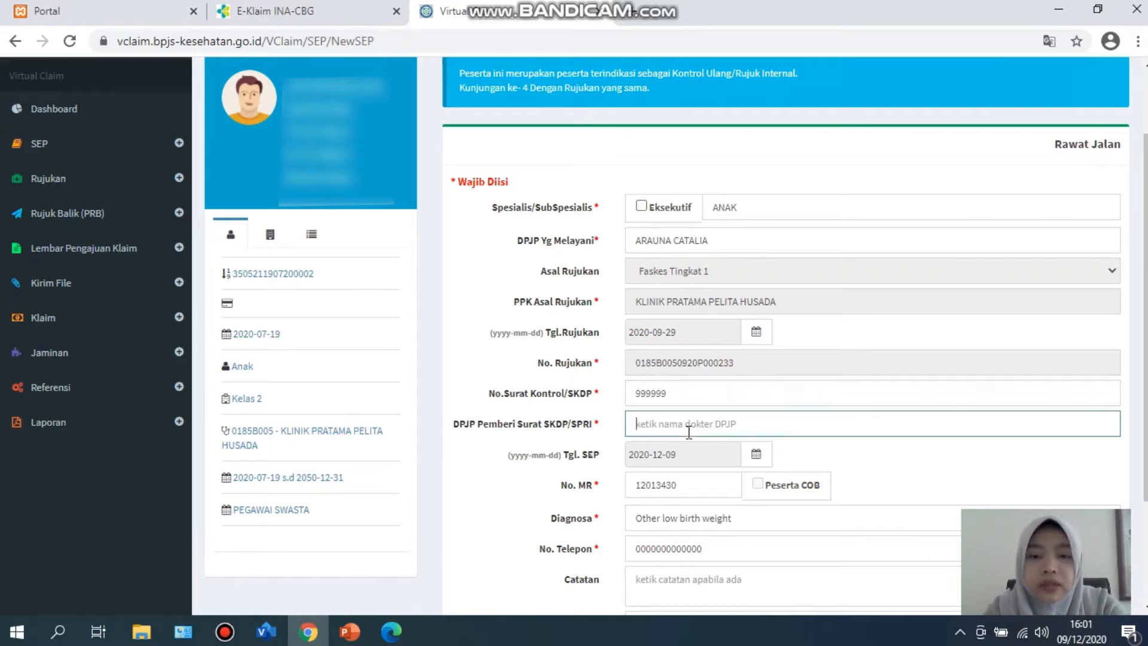
{"action": "type", "text": "arau"}
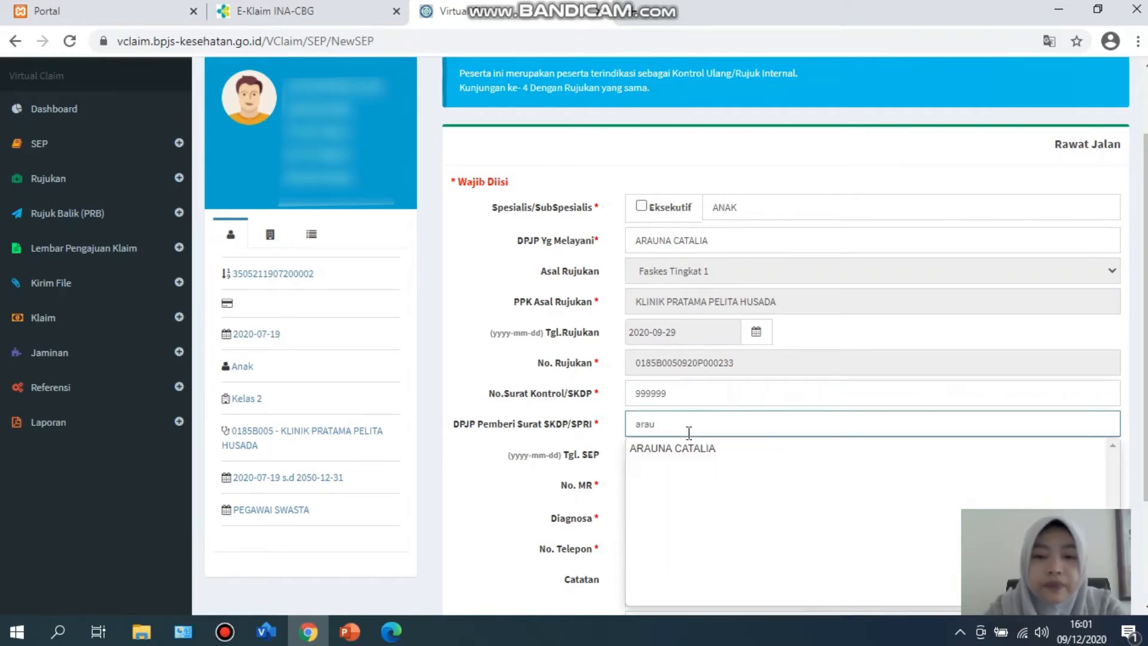
{"action": "left_click", "coordinate": [682, 450]}
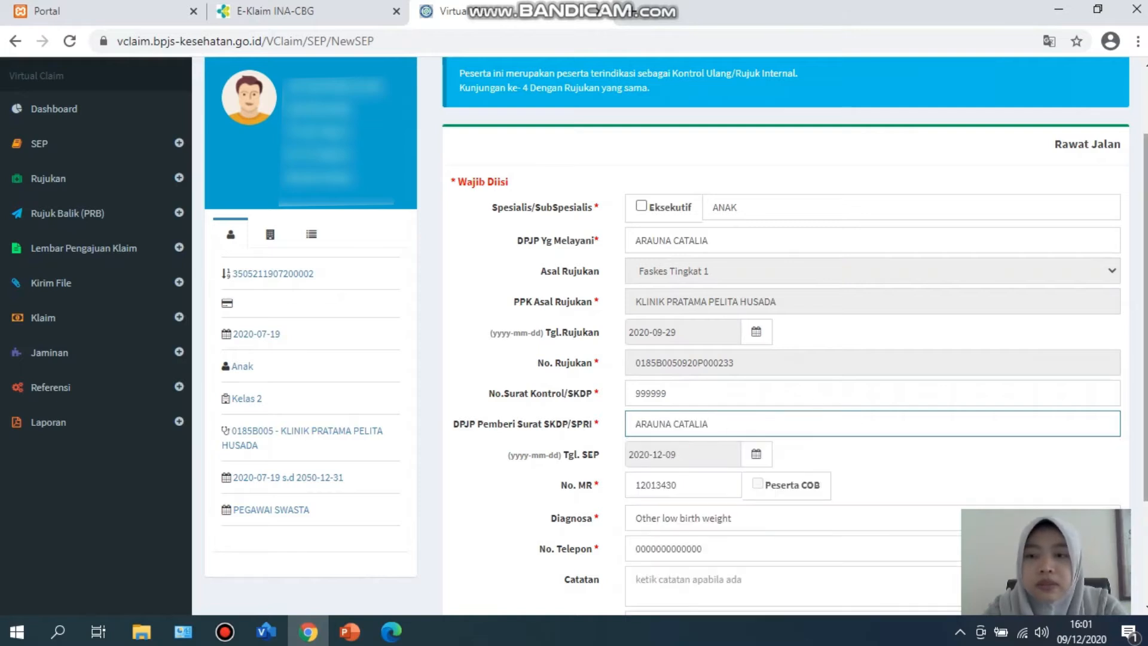
{"action": "scroll", "coordinate": [670, 333], "scroll_direction": "down", "scroll_amount": 3}
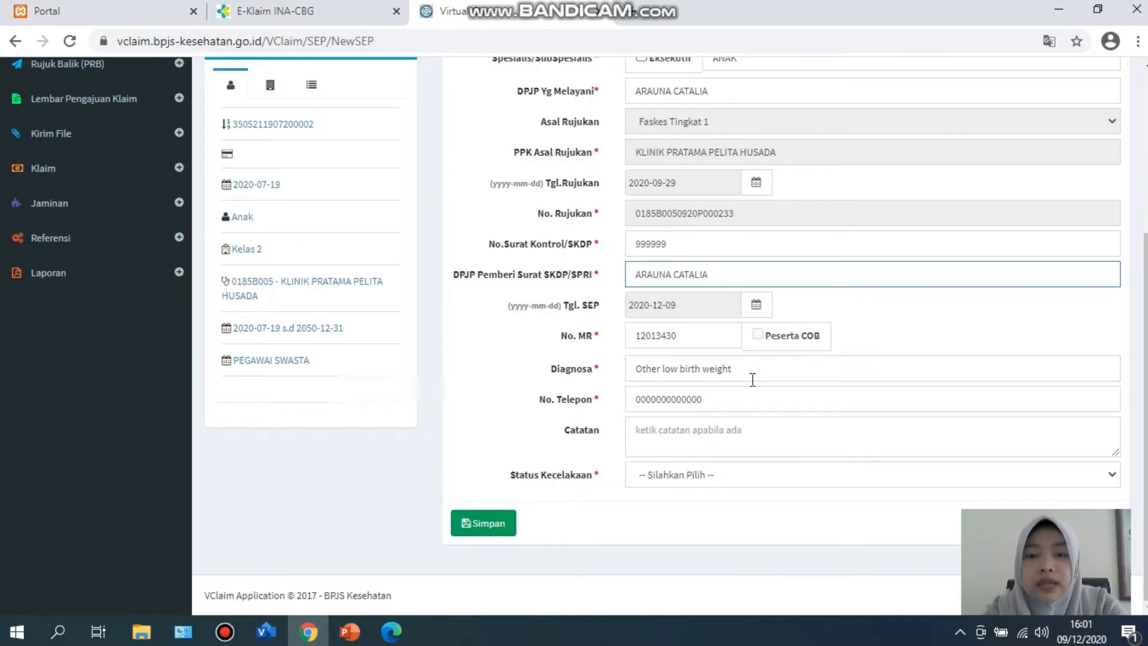
{"action": "left_click", "coordinate": [391, 631]}
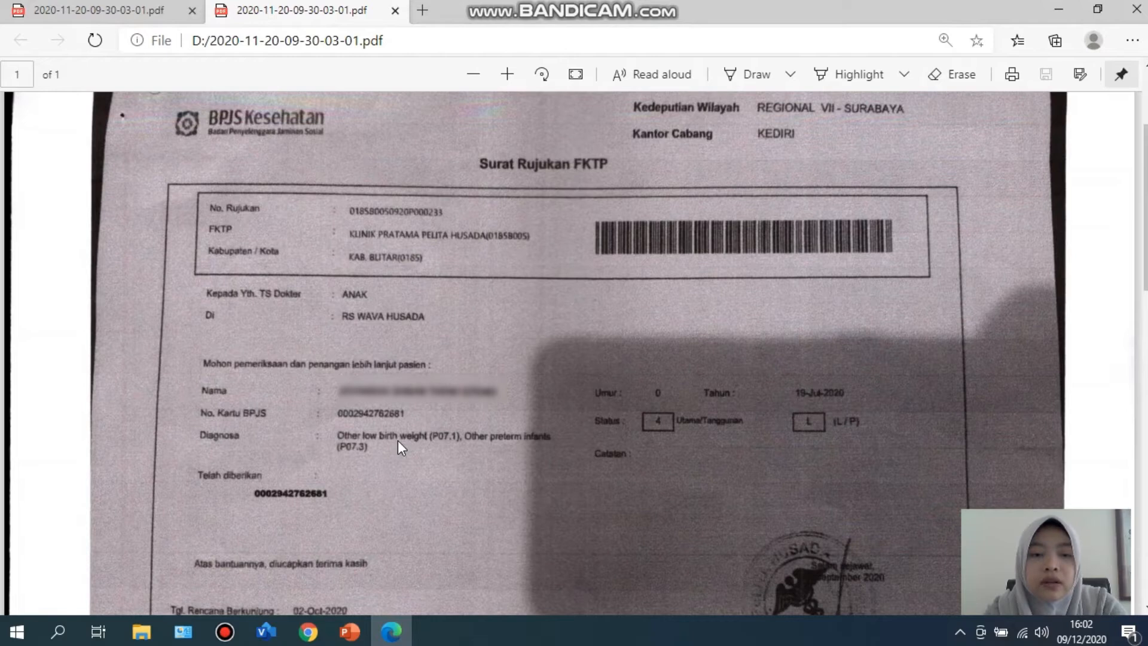
{"action": "left_click", "coordinate": [392, 631]}
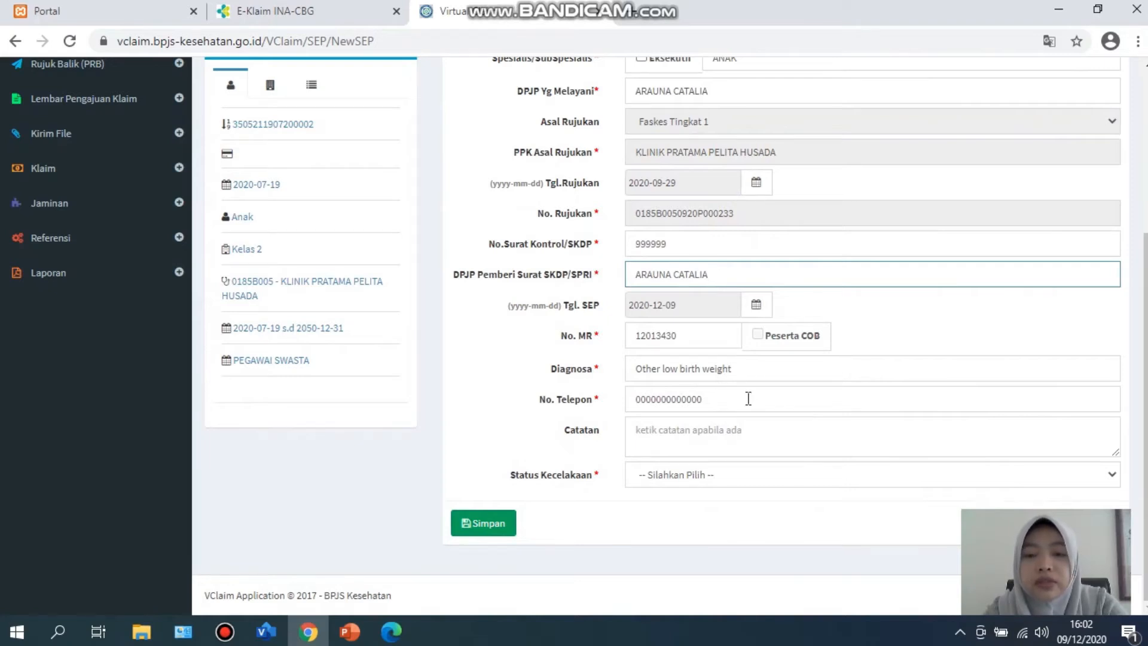
- Open the Status Kecelakaan dropdown on the SEP form
{"action": "left_click", "coordinate": [751, 484]}
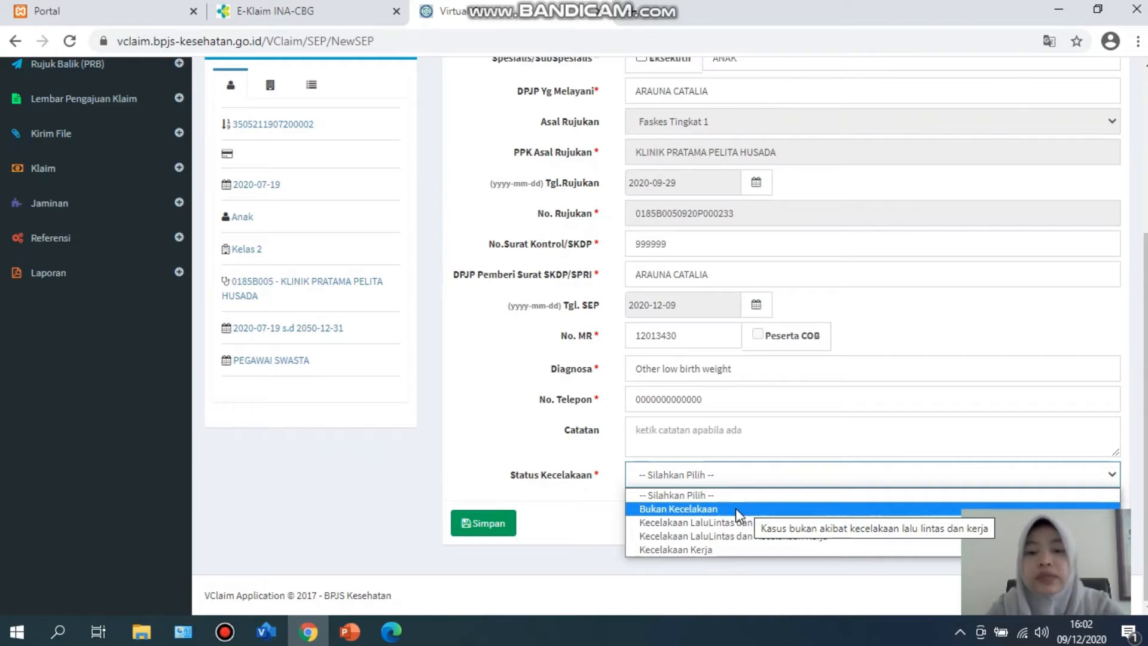
- Set Status Kecelakaan to Bukan Kecelakaan and save the SEP with Simpan
{"action": "left_click", "coordinate": [735, 509]}
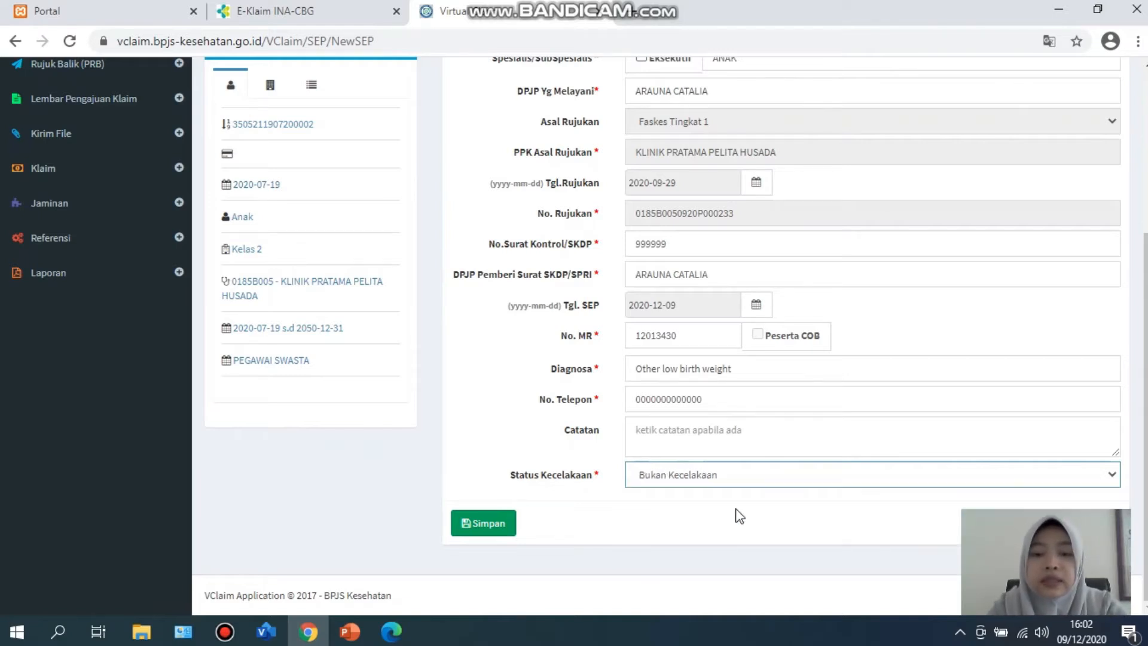
{"action": "left_click", "coordinate": [502, 523]}
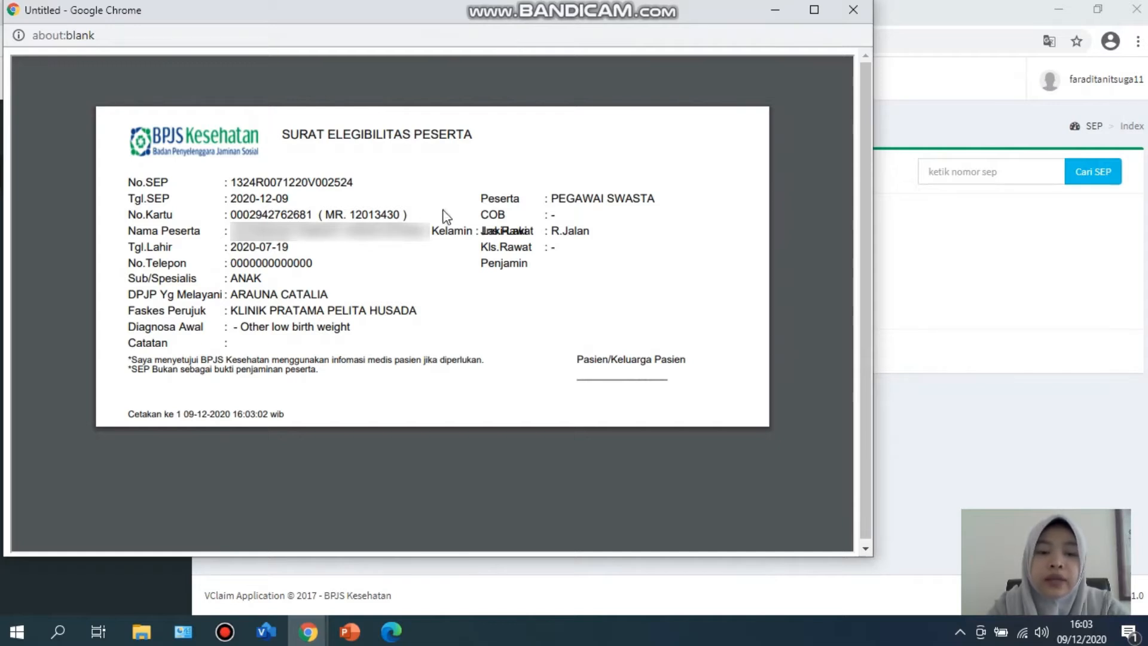
- Return to the PowerPoint presentation and display slide 10, 'Verifikasi :', listing the BPJS card and referral checks
{"action": "left_click", "coordinate": [350, 630]}
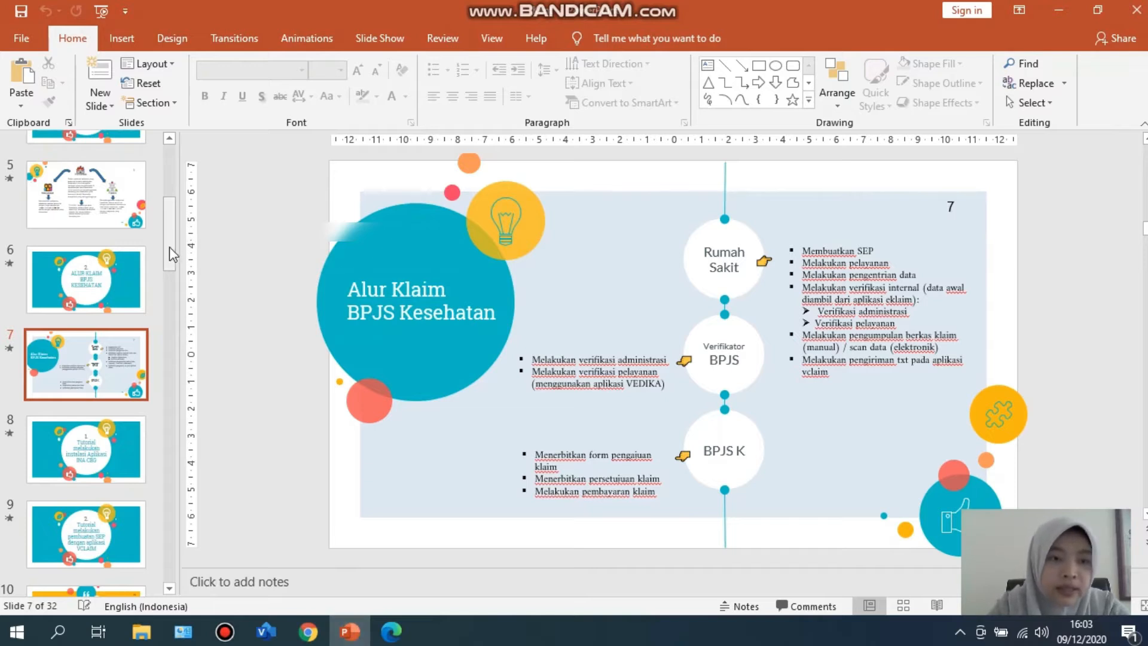
{"action": "scroll", "coordinate": [148, 331], "scroll_direction": "down", "scroll_amount": 5}
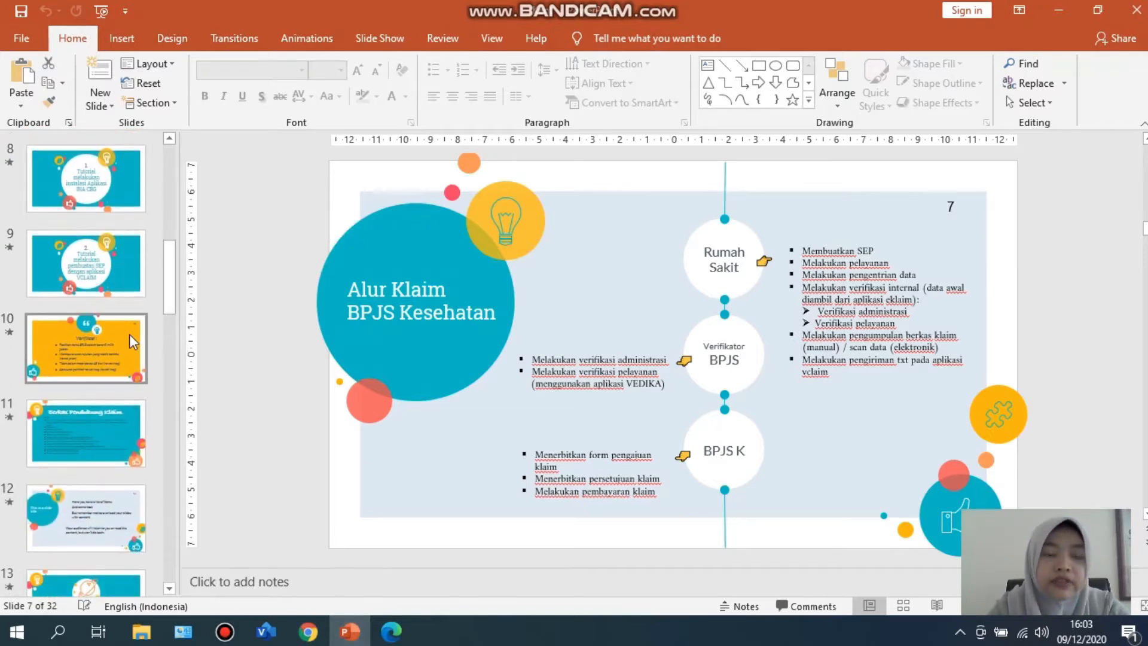
{"action": "left_click", "coordinate": [129, 334]}
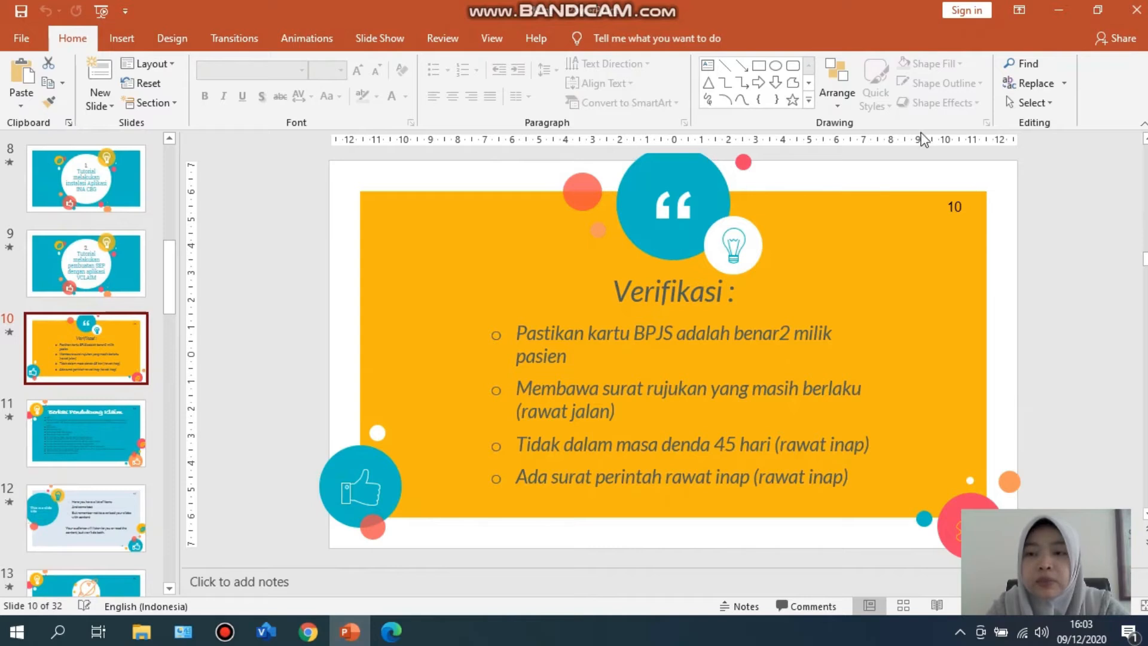
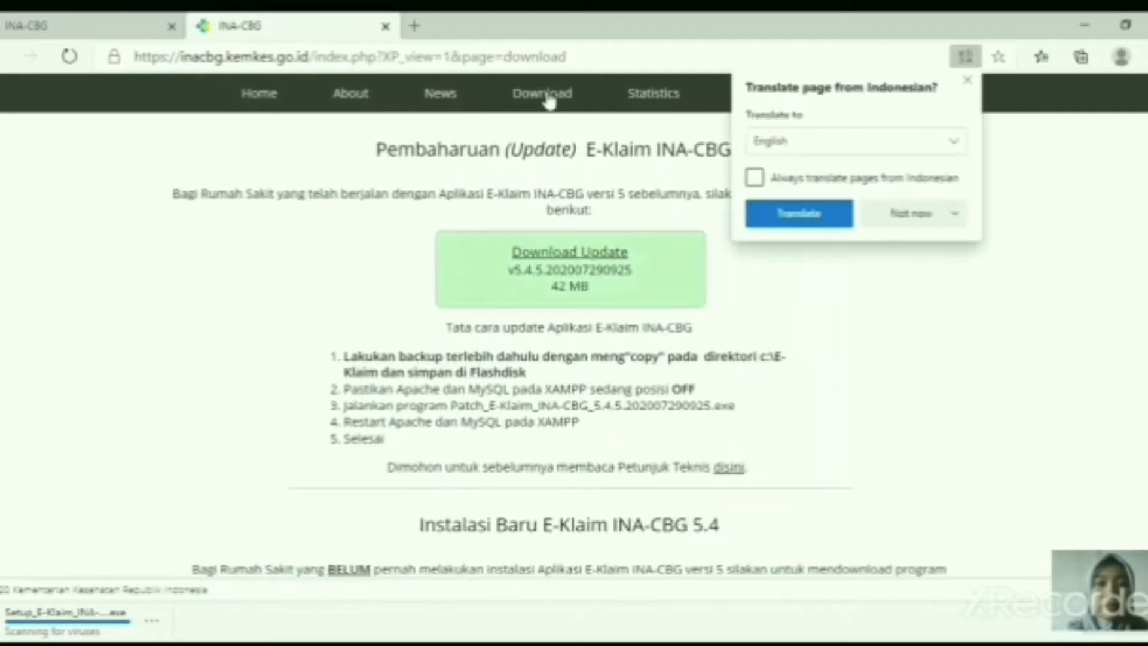
- Dismiss the Translate prompt and scroll to the Instalasi Baru section while the E-Klaim setup downloads
{"action": "left_click", "coordinate": [966, 80]}
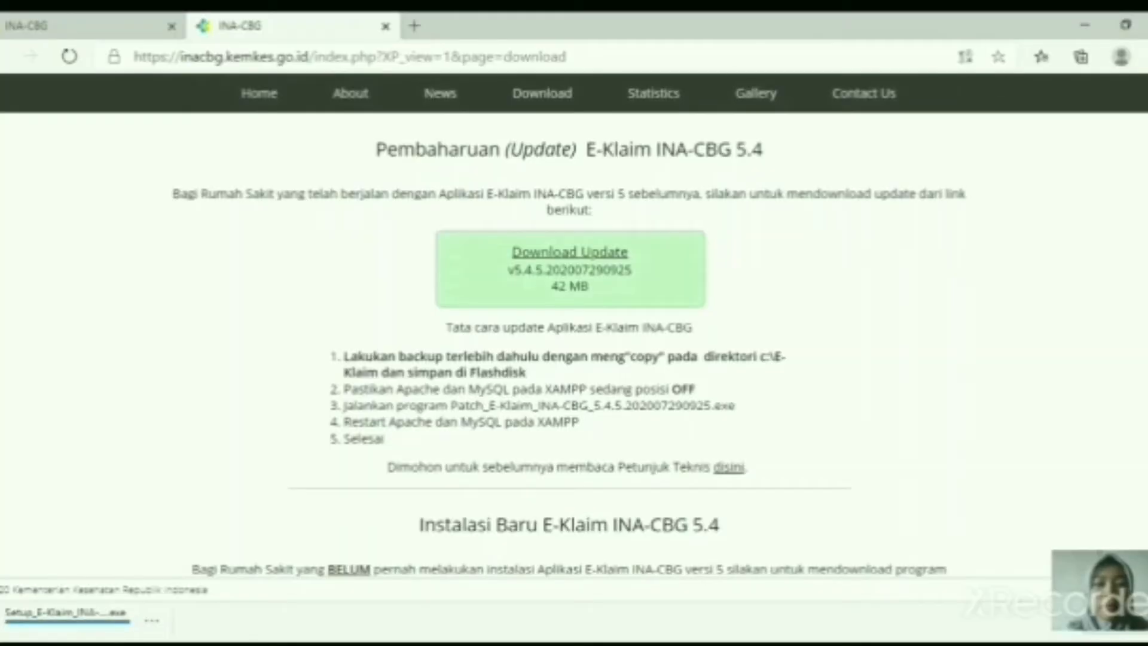
{"action": "scroll", "coordinate": [574, 347], "scroll_direction": "down", "scroll_amount": 3}
{"action": "scroll", "coordinate": [573, 346], "scroll_direction": "up", "scroll_amount": 3}
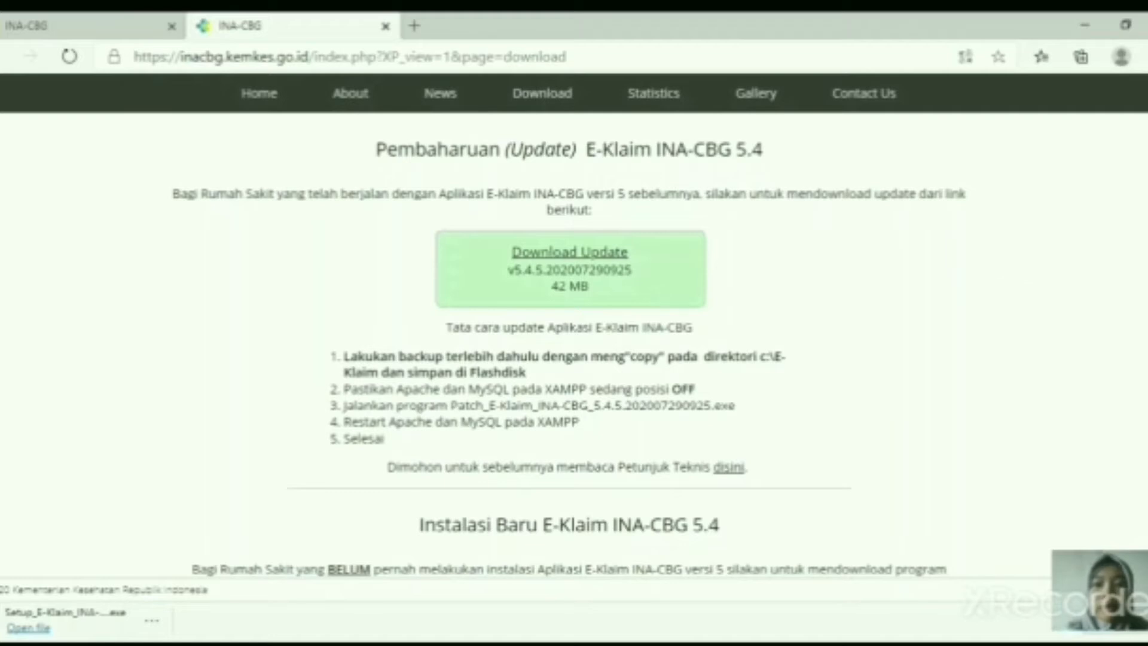
{"action": "scroll", "coordinate": [573, 334], "scroll_direction": "down", "scroll_amount": 4}
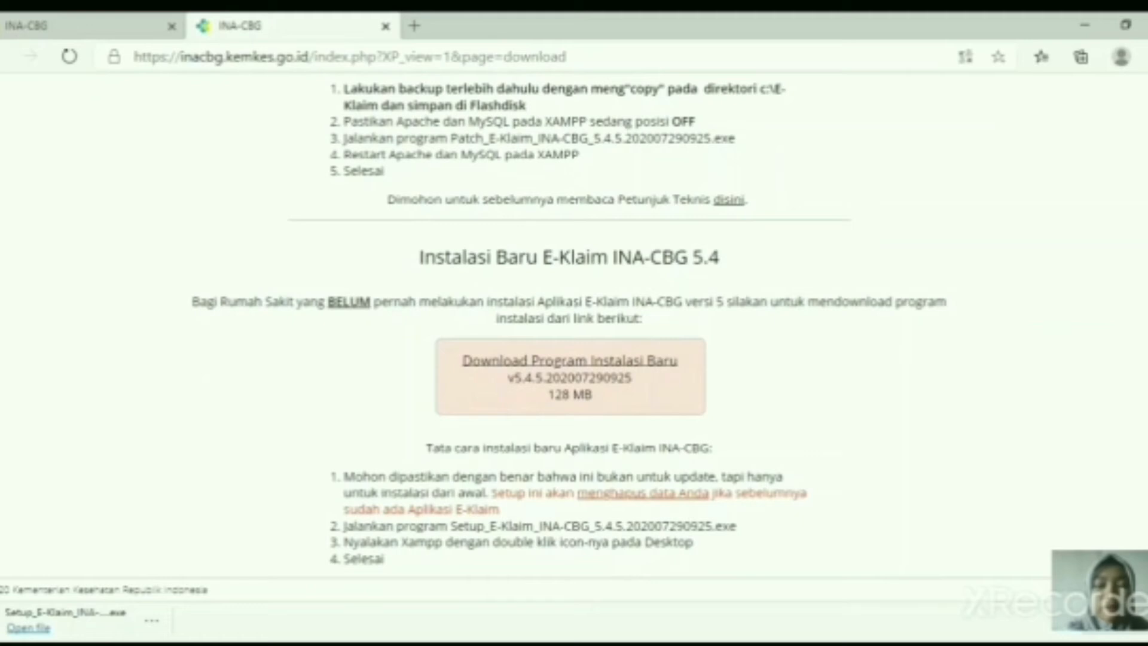
{"action": "scroll", "coordinate": [569, 318], "scroll_direction": "down", "scroll_amount": 1}
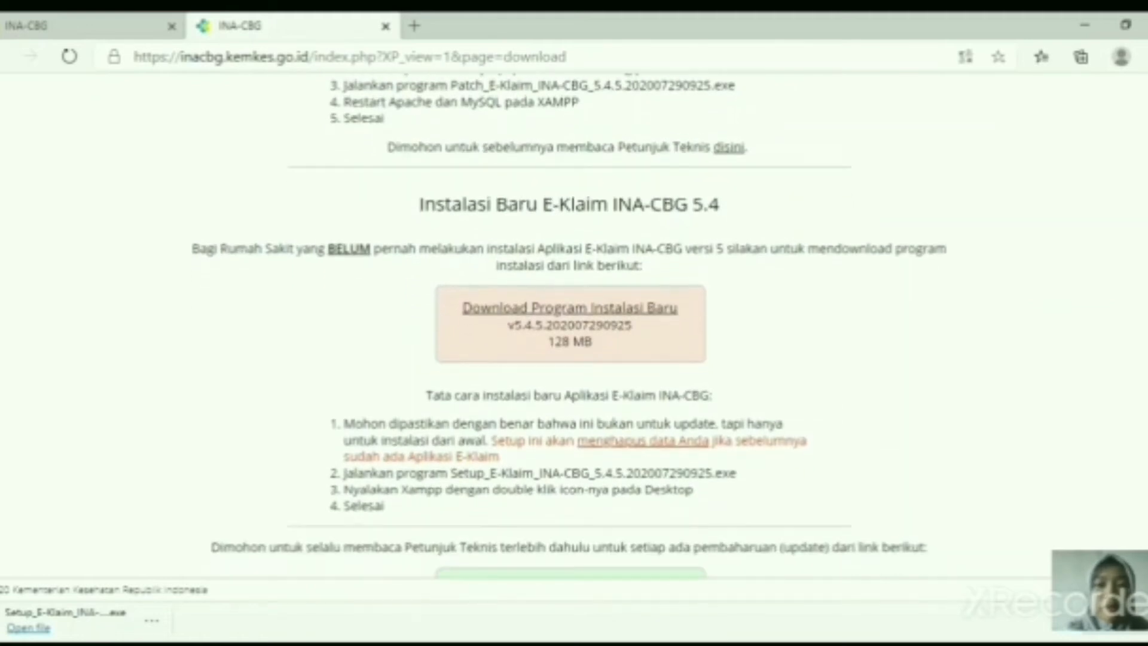
{"action": "scroll", "coordinate": [569, 325], "scroll_direction": "up", "scroll_amount": 1}
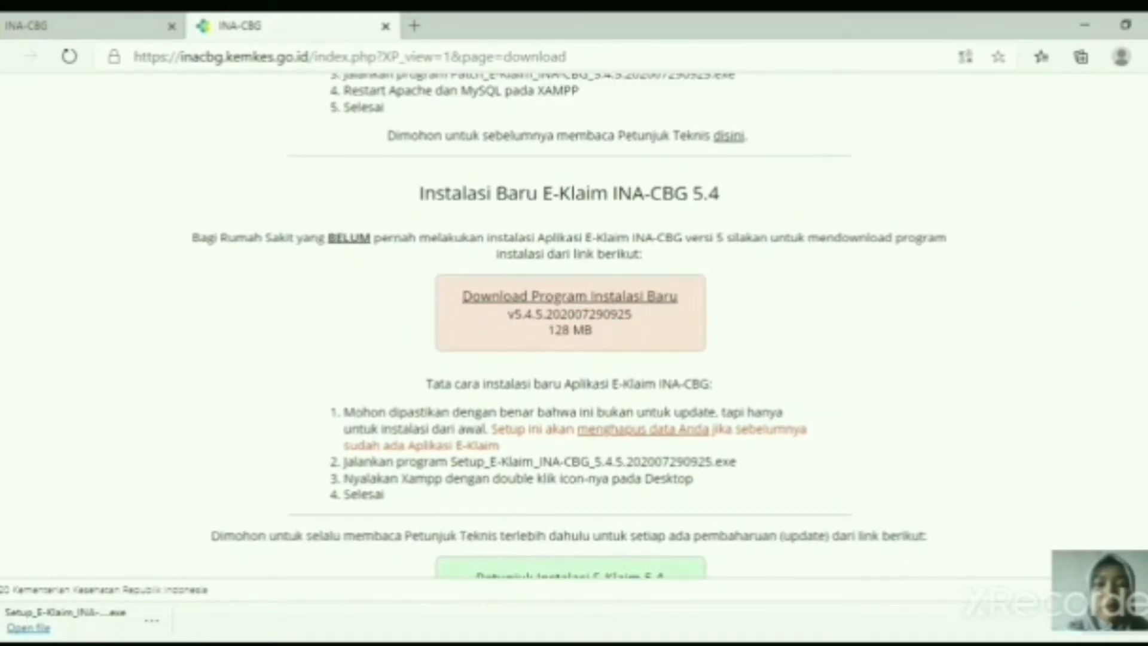
{"action": "scroll", "coordinate": [569, 326], "scroll_direction": "down", "scroll_amount": 3}
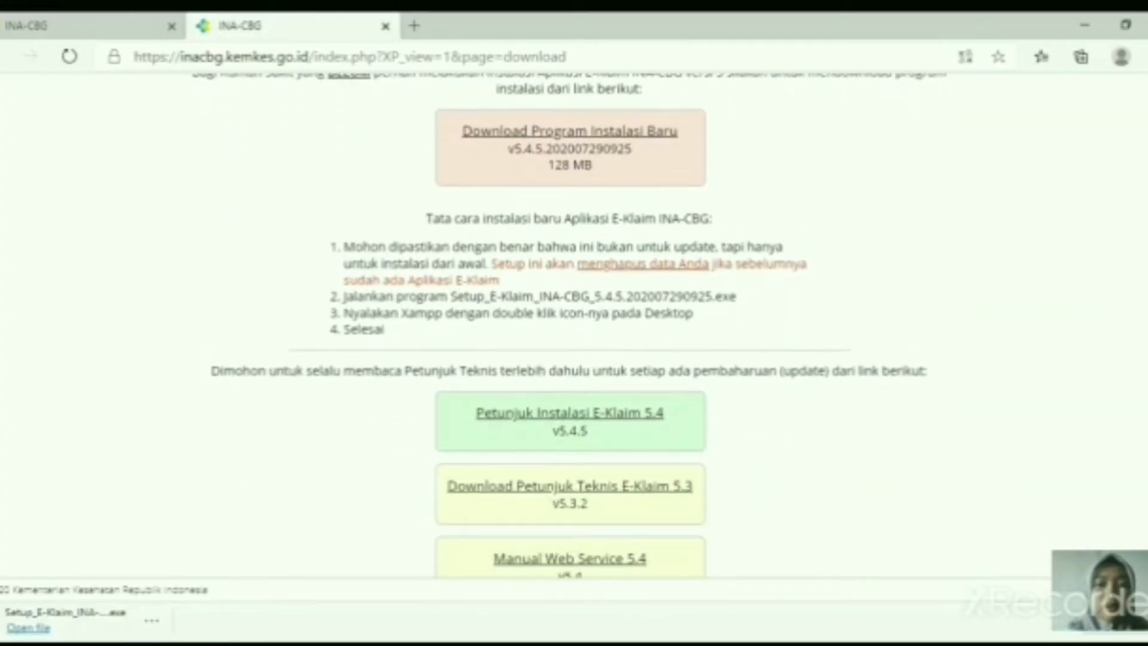
{"action": "scroll", "coordinate": [569, 325], "scroll_direction": "down", "scroll_amount": 1}
{"action": "scroll", "coordinate": [569, 325], "scroll_direction": "up", "scroll_amount": 1}
{"action": "scroll", "coordinate": [569, 325], "scroll_direction": "down", "scroll_amount": 1}
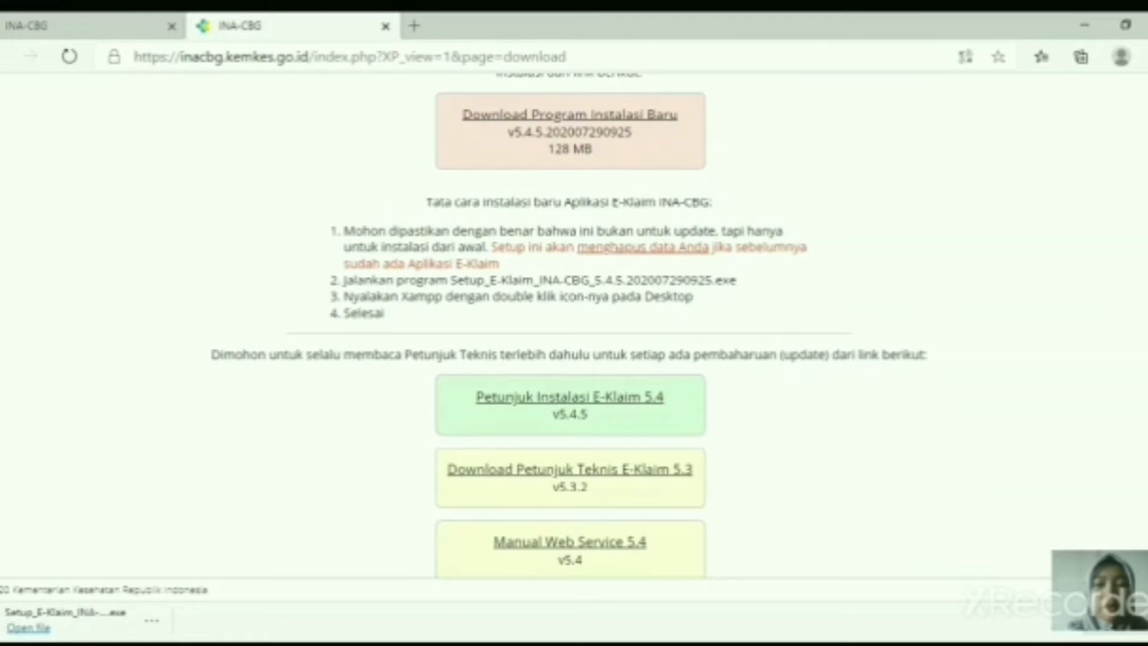
{"action": "scroll", "coordinate": [569, 325], "scroll_direction": "up", "scroll_amount": 2}
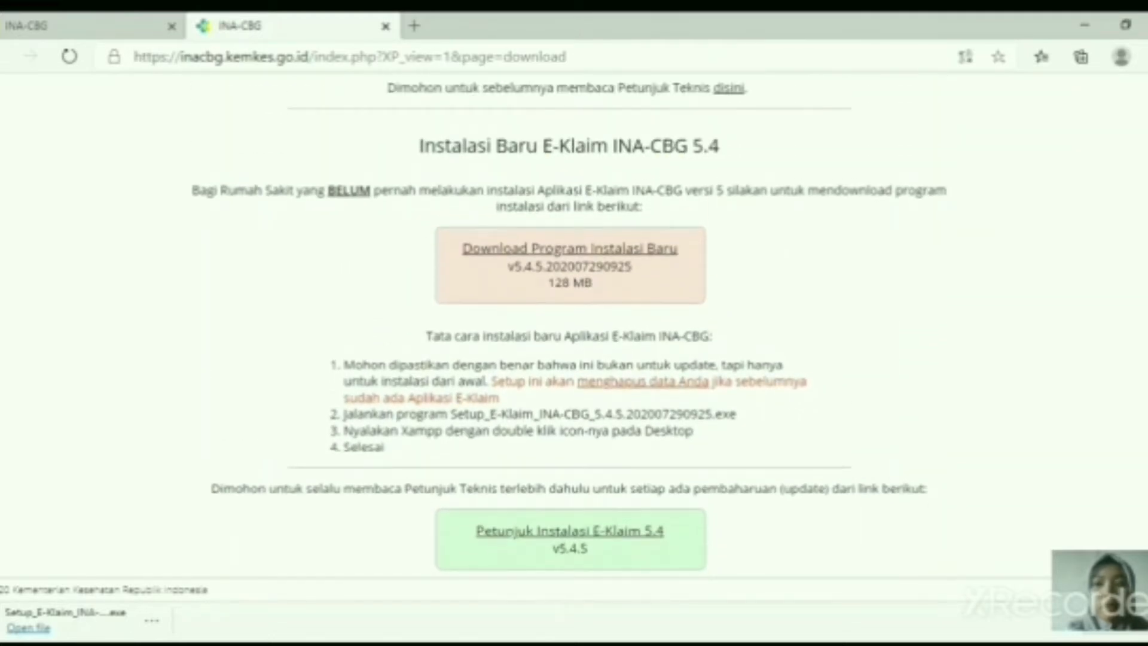
{"action": "scroll", "coordinate": [569, 325], "scroll_direction": "up", "scroll_amount": 1}
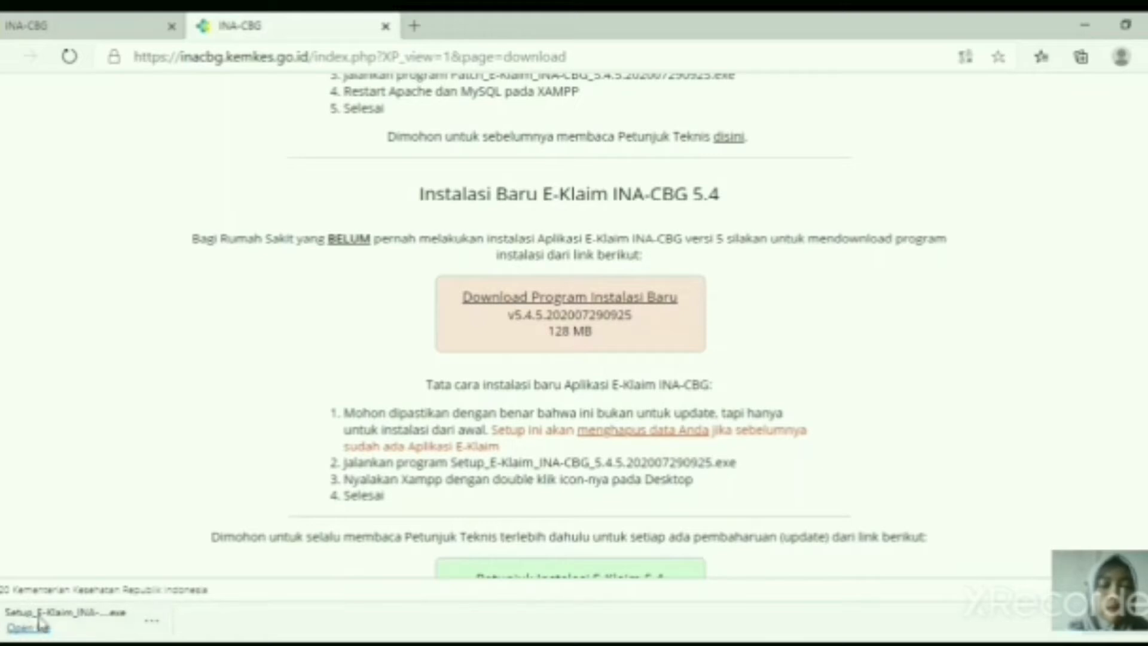
- Run the downloaded E-Klaim setup in Bahasa Indonesia and advance past the agreement to the ready-to-install page
{"action": "left_click", "coordinate": [66, 615]}
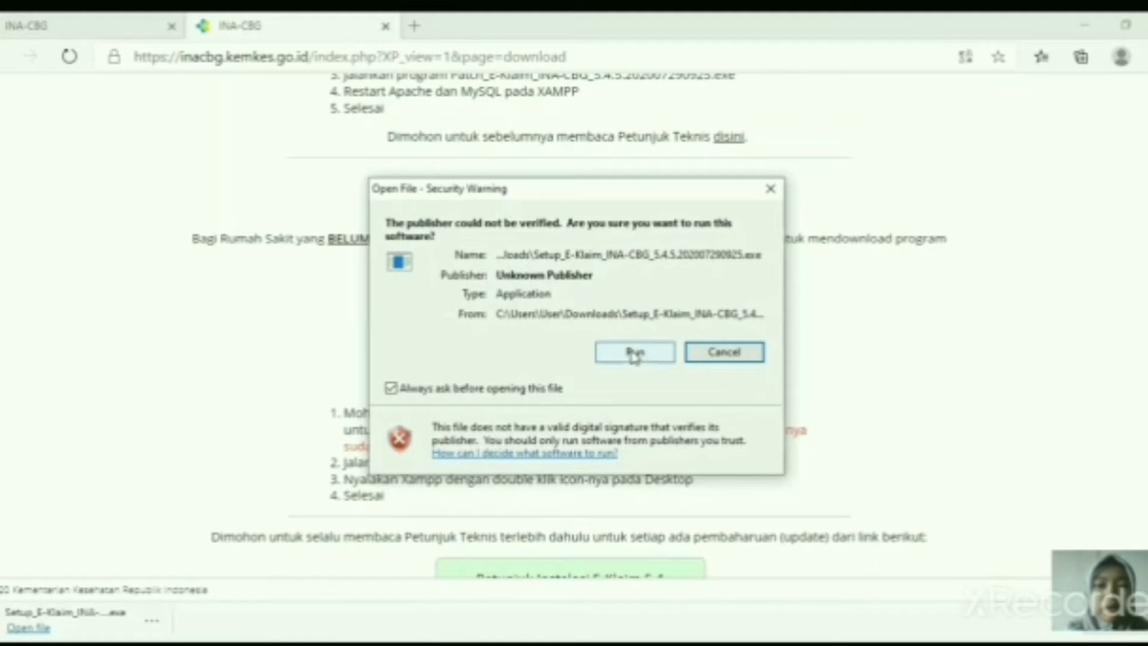
{"action": "left_click", "coordinate": [635, 352]}
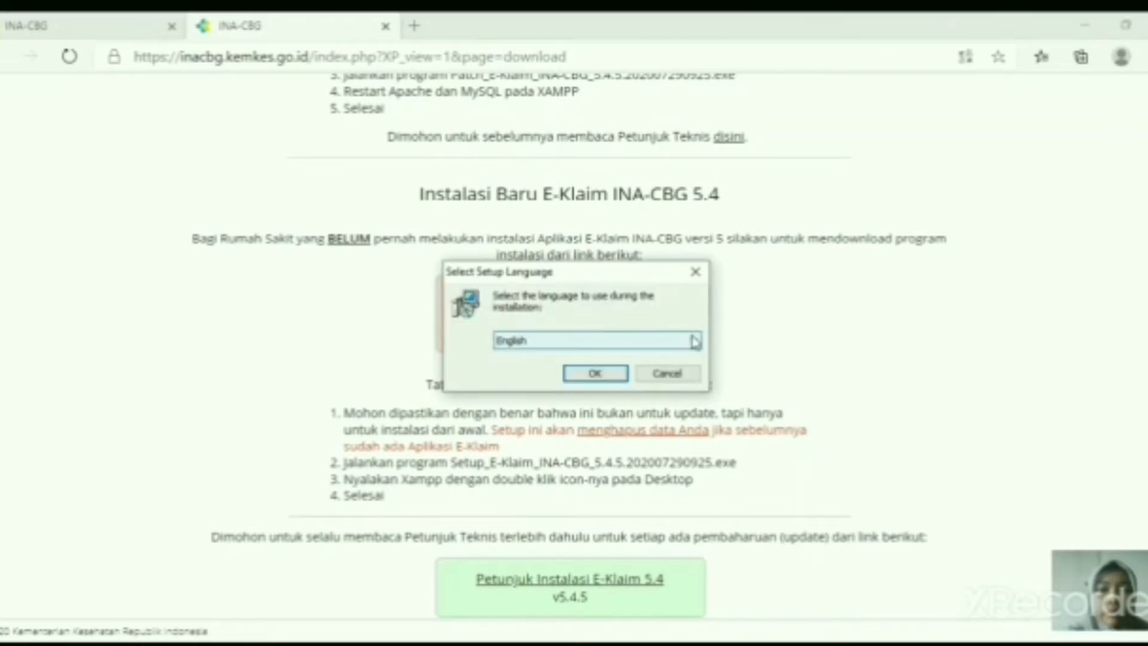
{"action": "left_click", "coordinate": [695, 341]}
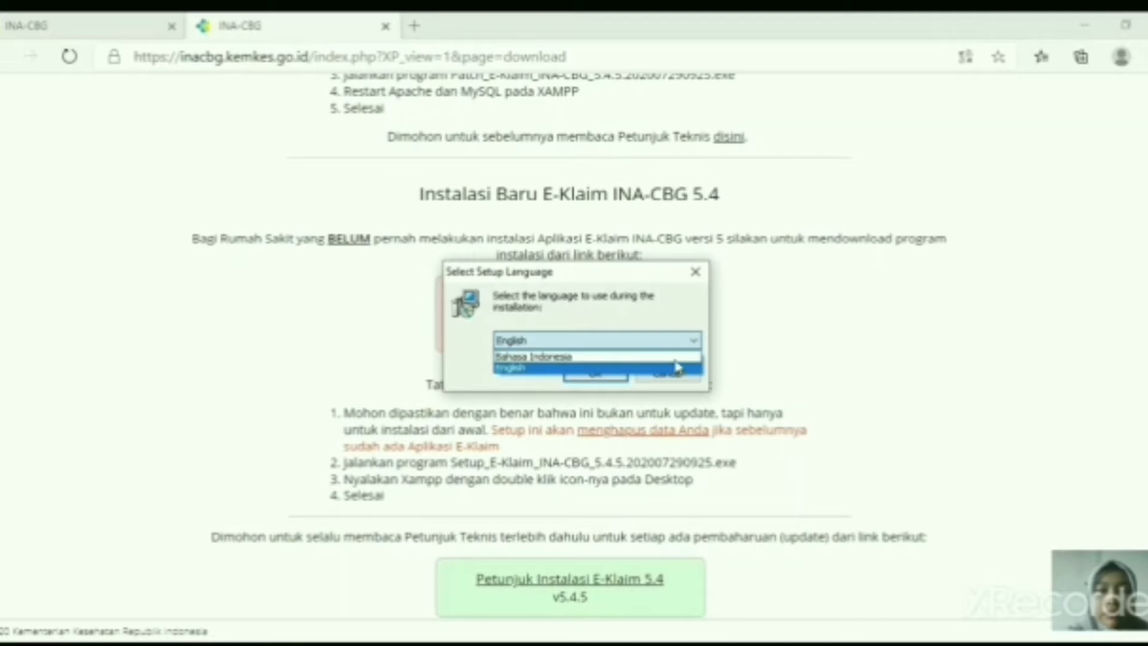
{"action": "left_click", "coordinate": [646, 359]}
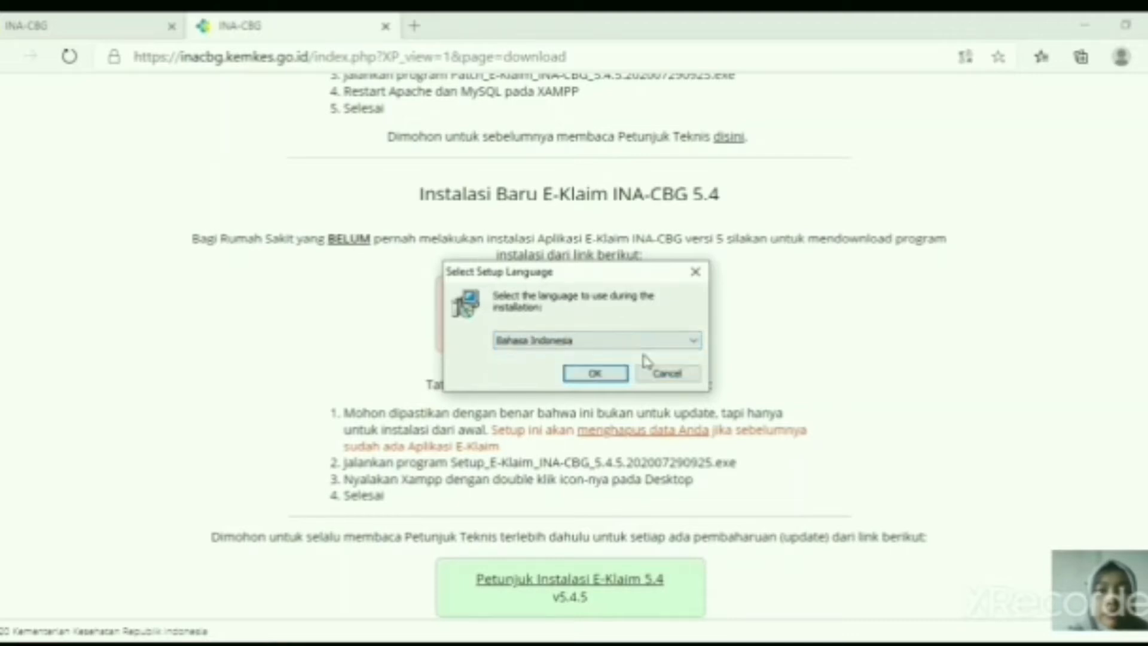
{"action": "left_click", "coordinate": [595, 375]}
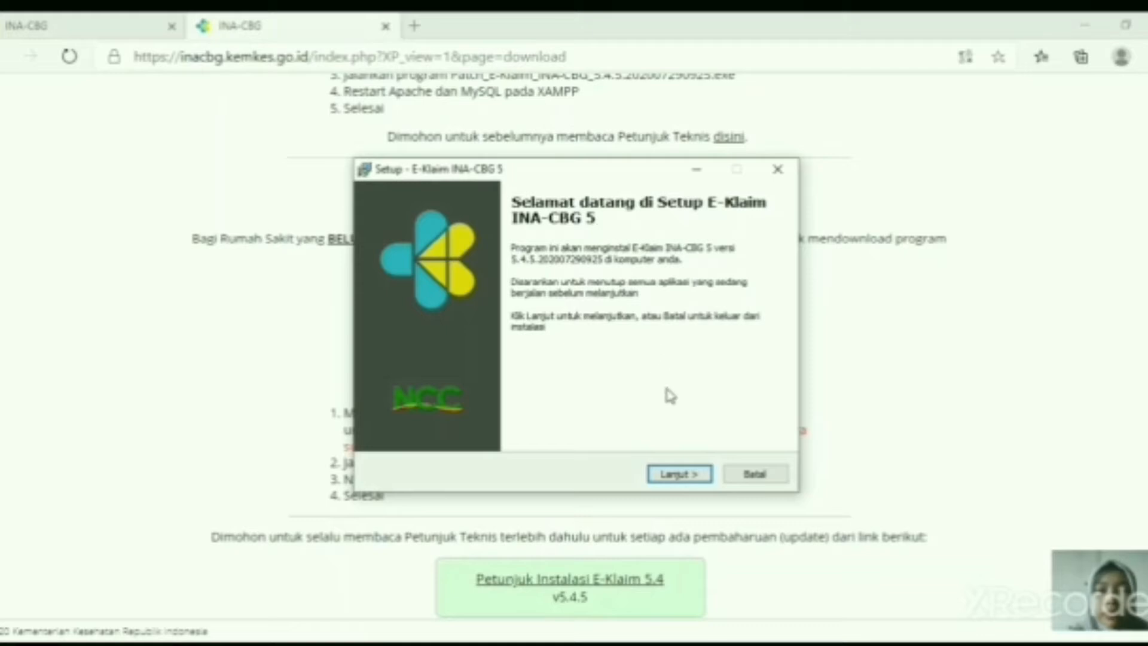
{"action": "left_click", "coordinate": [673, 477]}
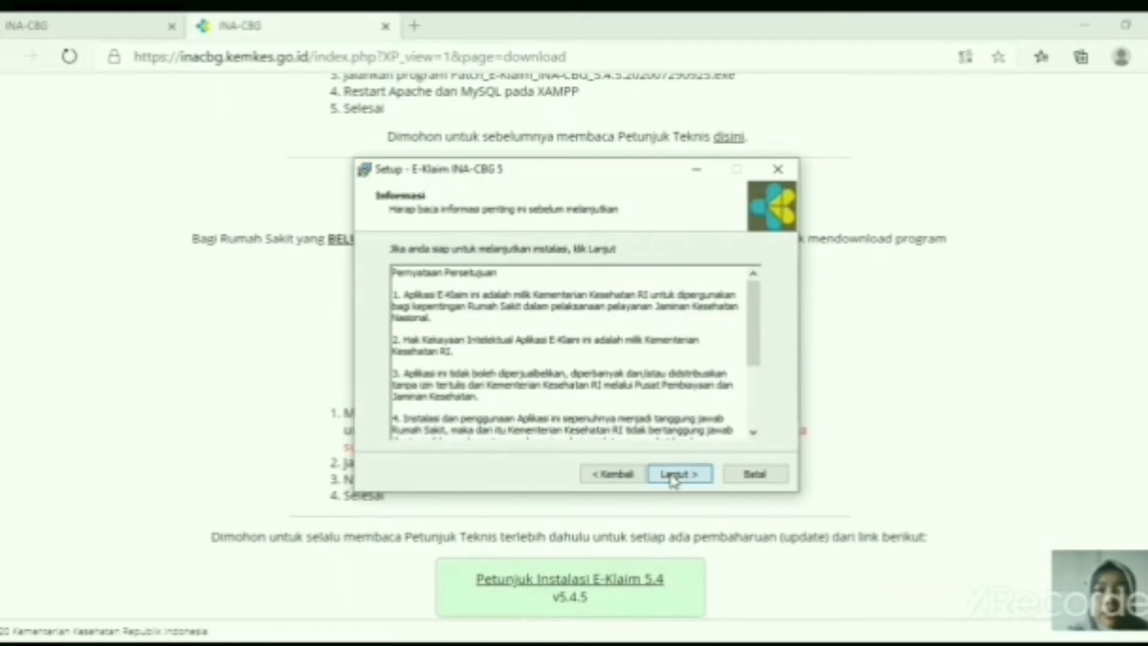
{"action": "left_click", "coordinate": [673, 476]}
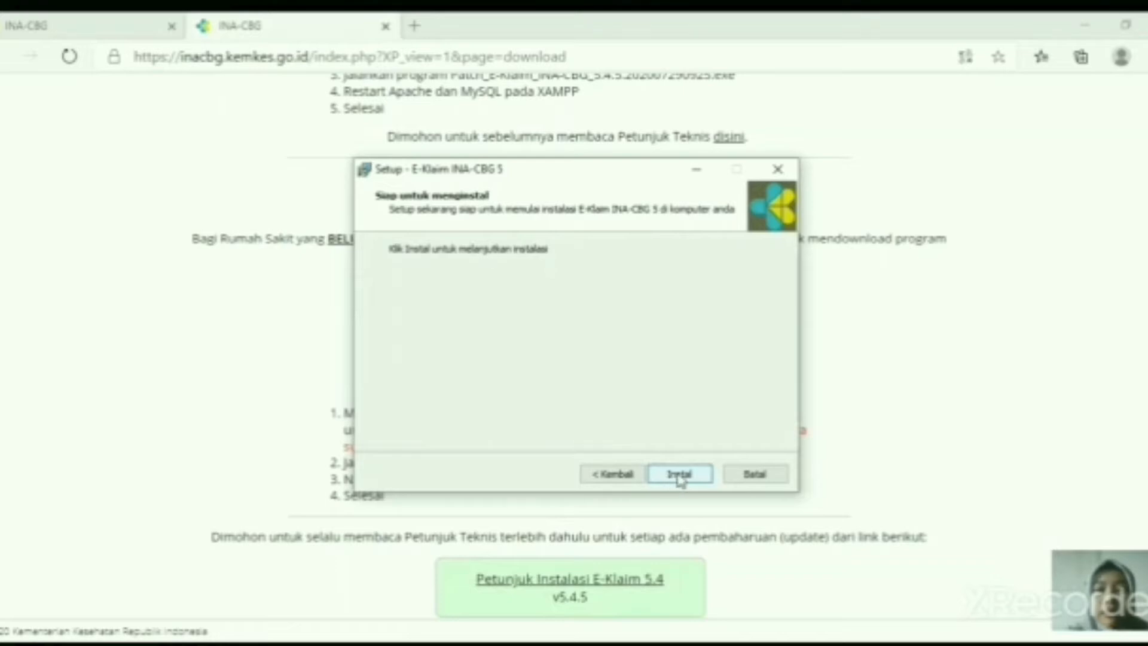
- Install E-Klaim INA-CBG 5 and wait for the Informasi completion page
{"action": "left_click", "coordinate": [683, 477]}
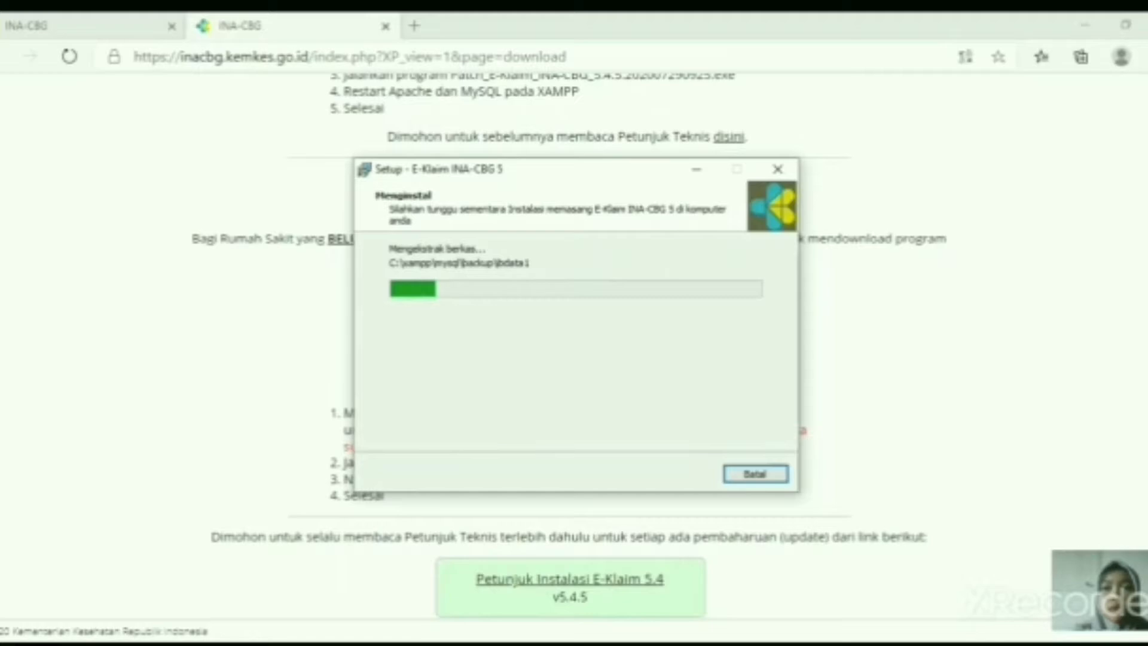
{"action": "key", "text": "alt+Tab"}
{"action": "scroll", "coordinate": [450, 472], "scroll_direction": "up", "scroll_amount": 3}
{"action": "scroll", "coordinate": [449, 472], "scroll_direction": "down", "scroll_amount": 1}
{"action": "key", "text": "alt+Tab"}
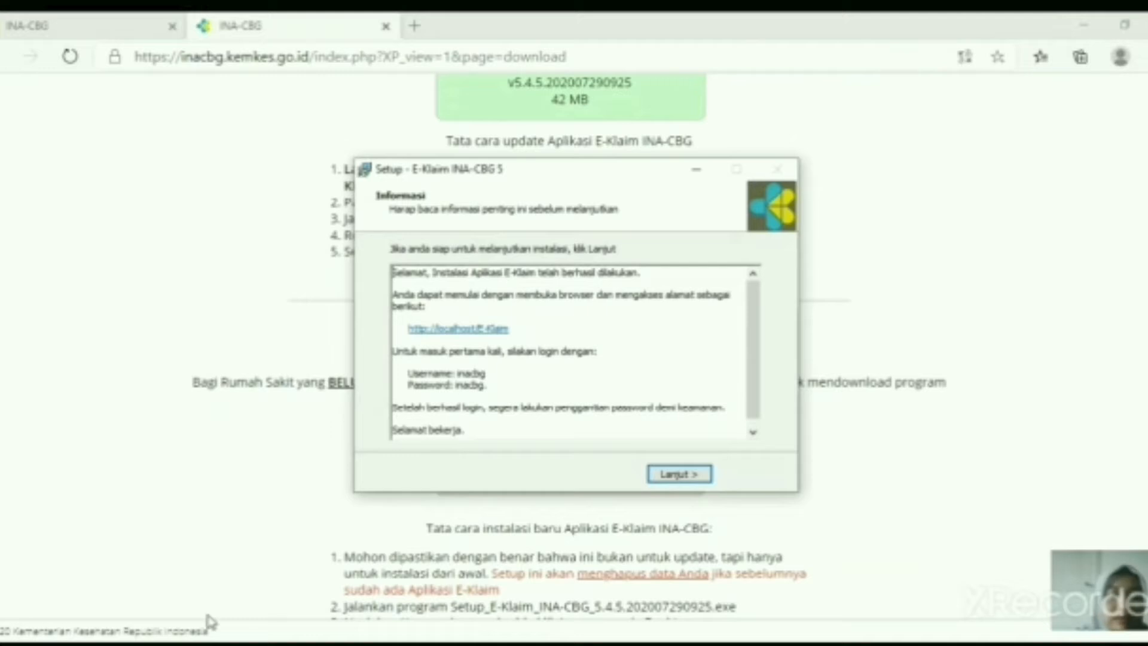
- Minimise the browser and launch XAMPP Control Panel with Apache and MySQL running, then return to Setup
{"action": "left_click", "coordinate": [3, 634]}
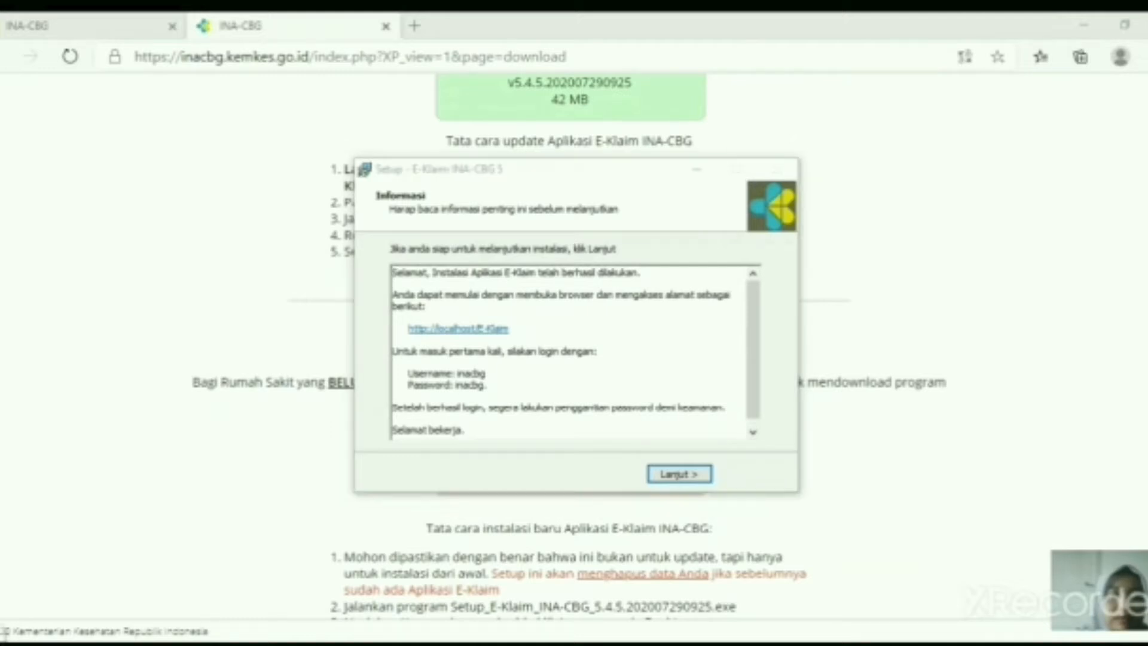
{"action": "left_click", "coordinate": [1084, 25]}
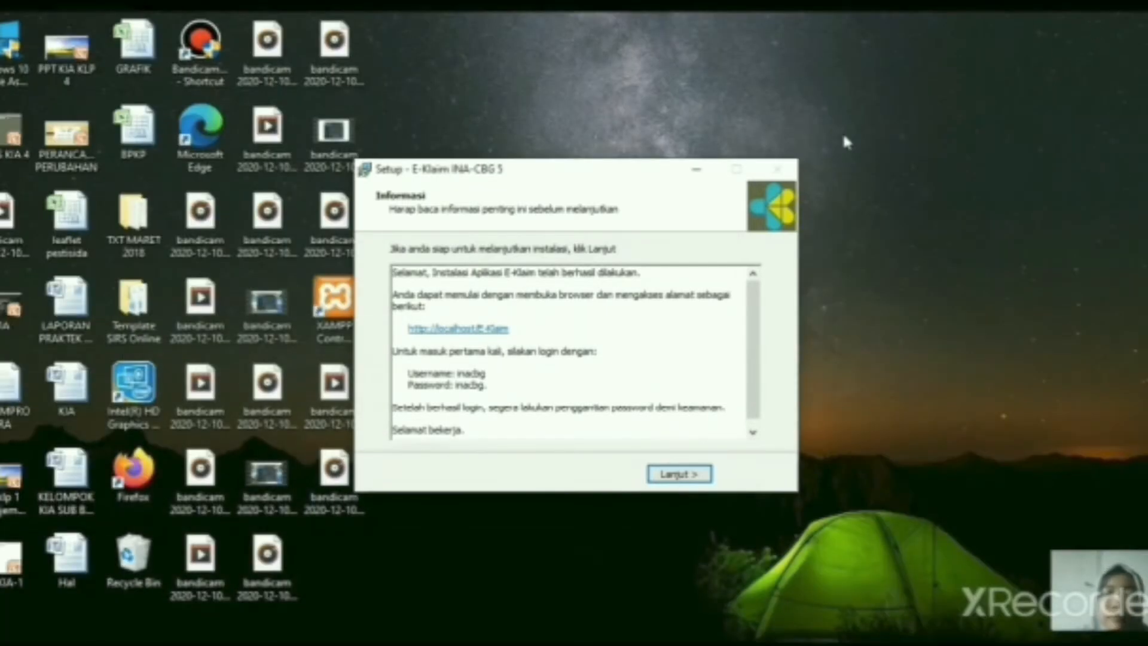
{"action": "left_click_drag", "start_coordinate": [584, 183], "coordinate": [853, 154]}
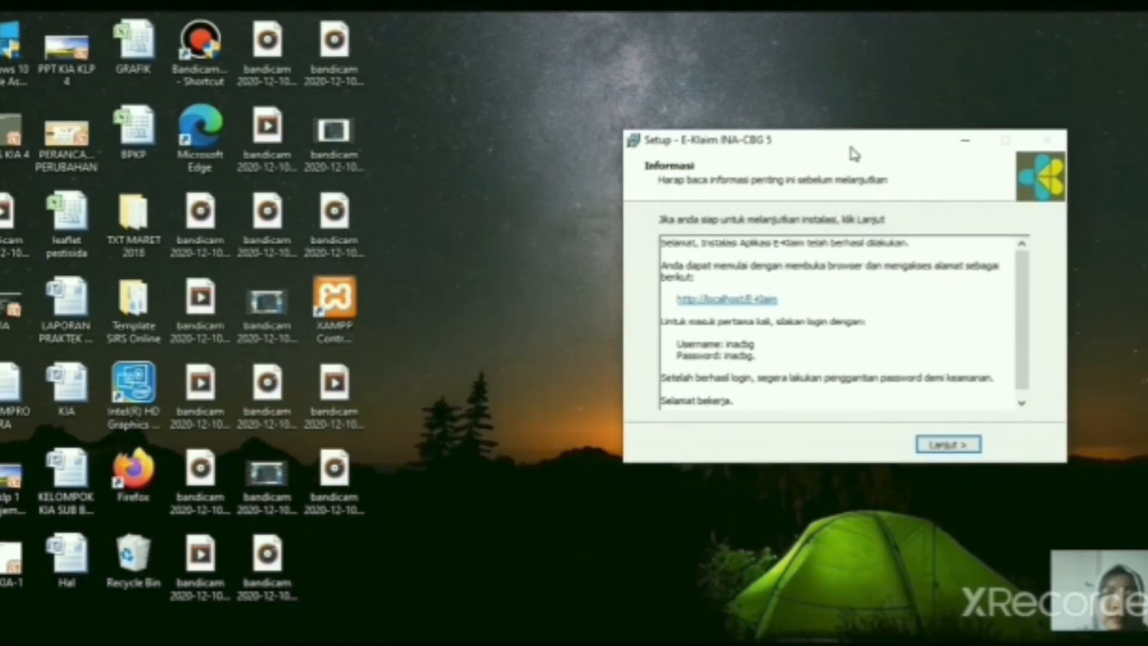
{"action": "left_click", "coordinate": [333, 303]}
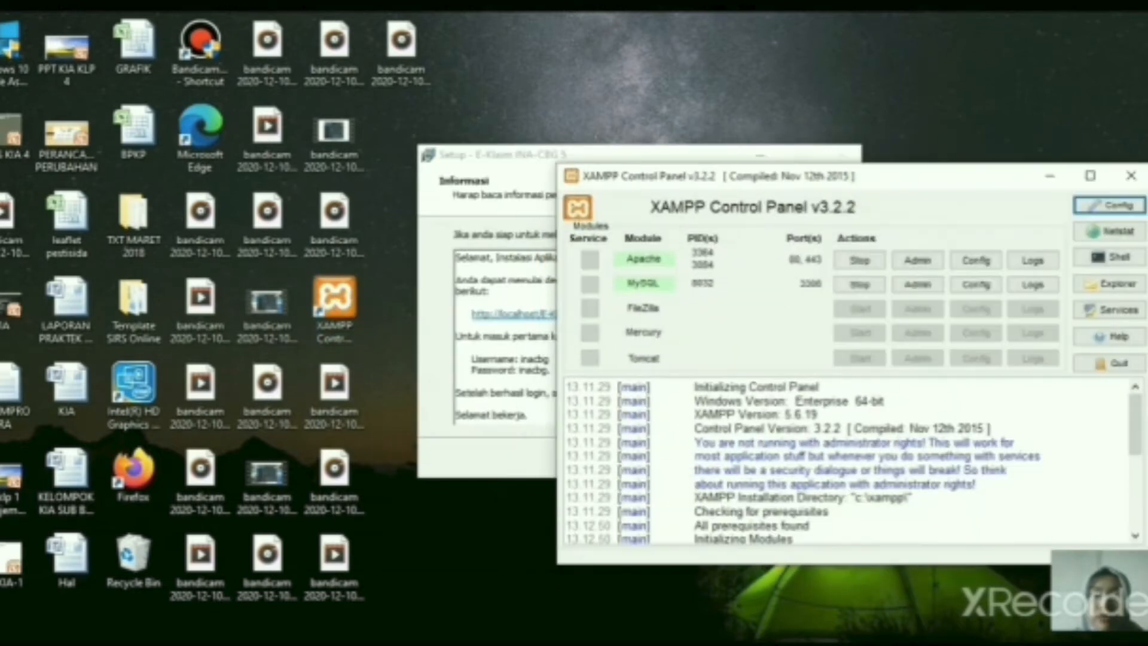
{"action": "left_click_drag", "start_coordinate": [937, 188], "coordinate": [863, 187]}
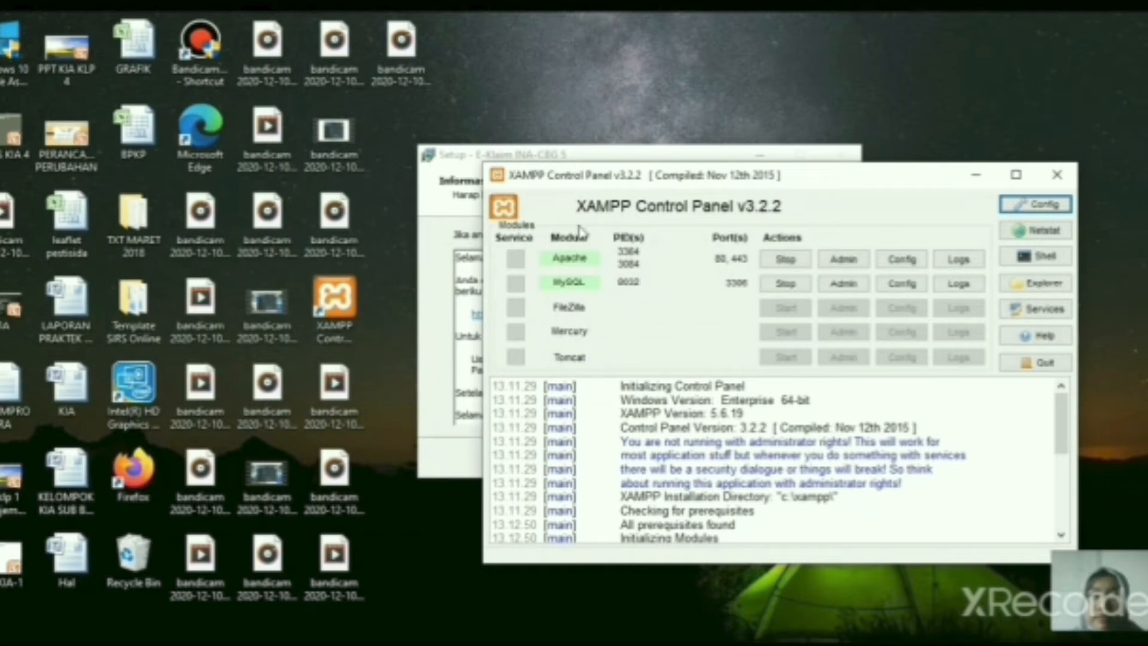
{"action": "left_click", "coordinate": [623, 128]}
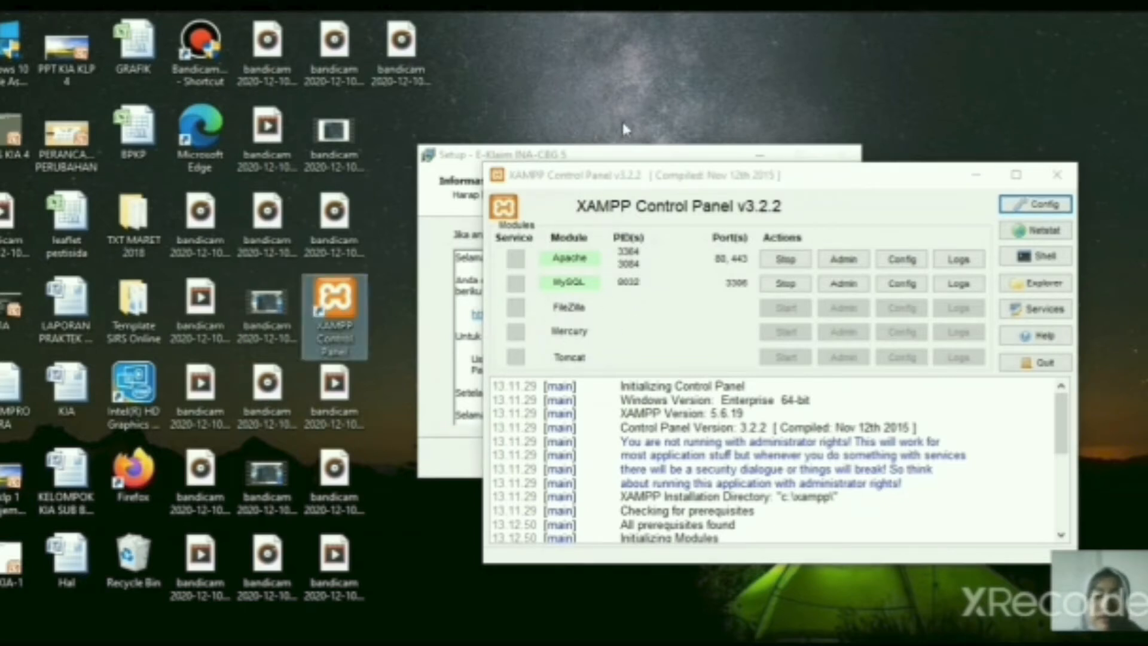
{"action": "left_click", "coordinate": [565, 154]}
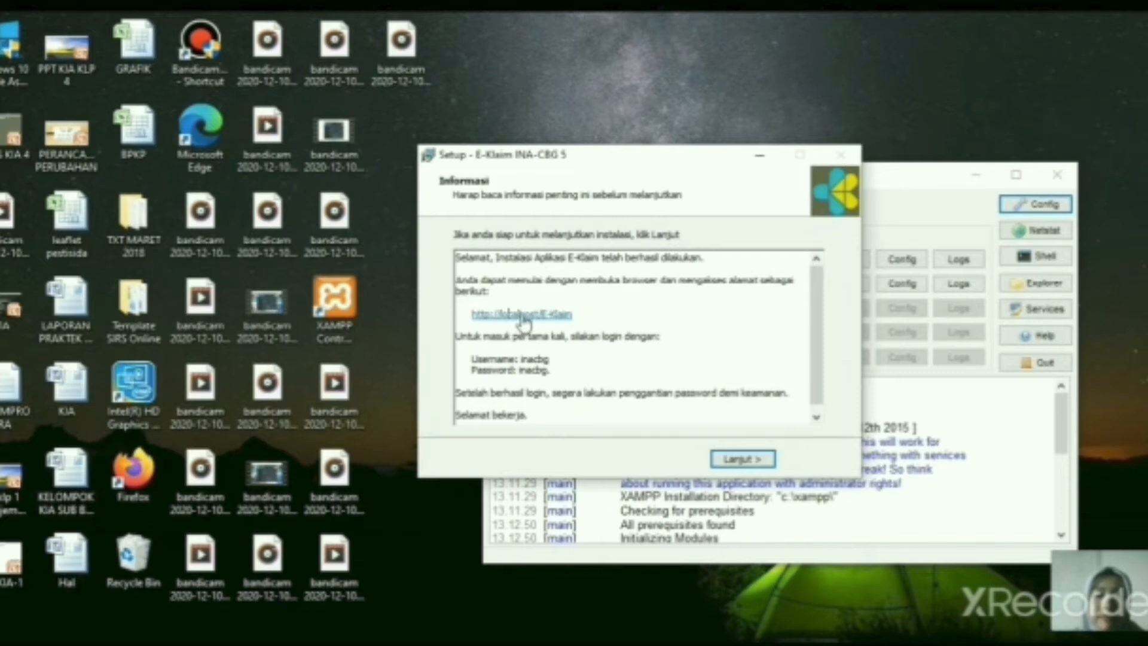
{"action": "double_click", "coordinate": [518, 316]}
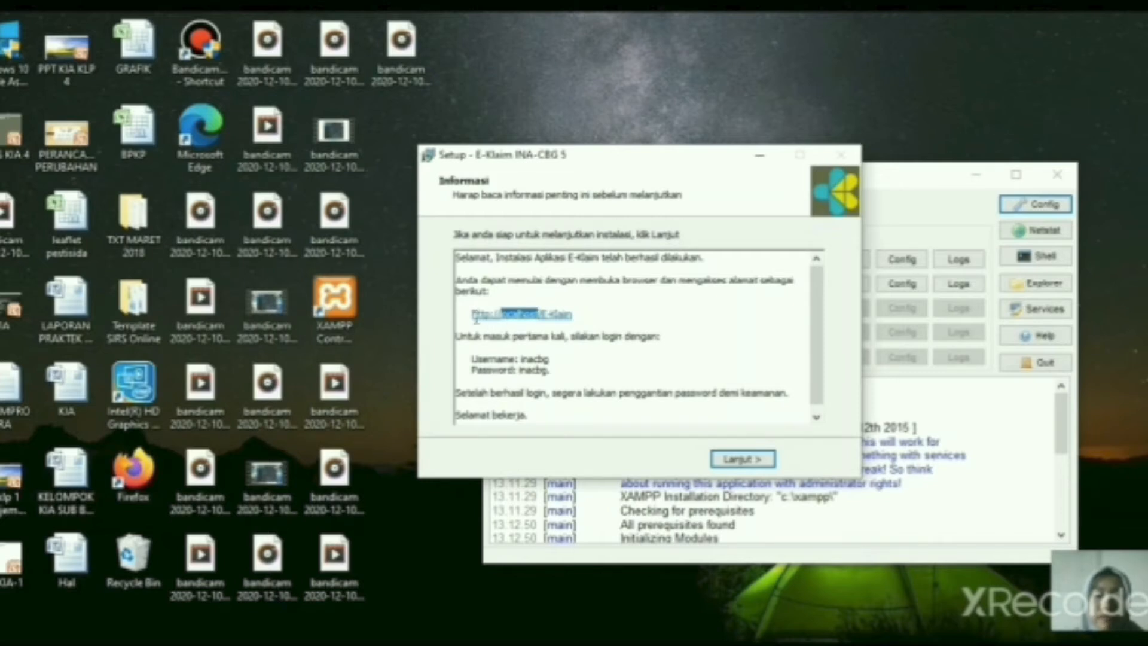
{"action": "left_click_drag", "start_coordinate": [472, 311], "coordinate": [591, 309]}
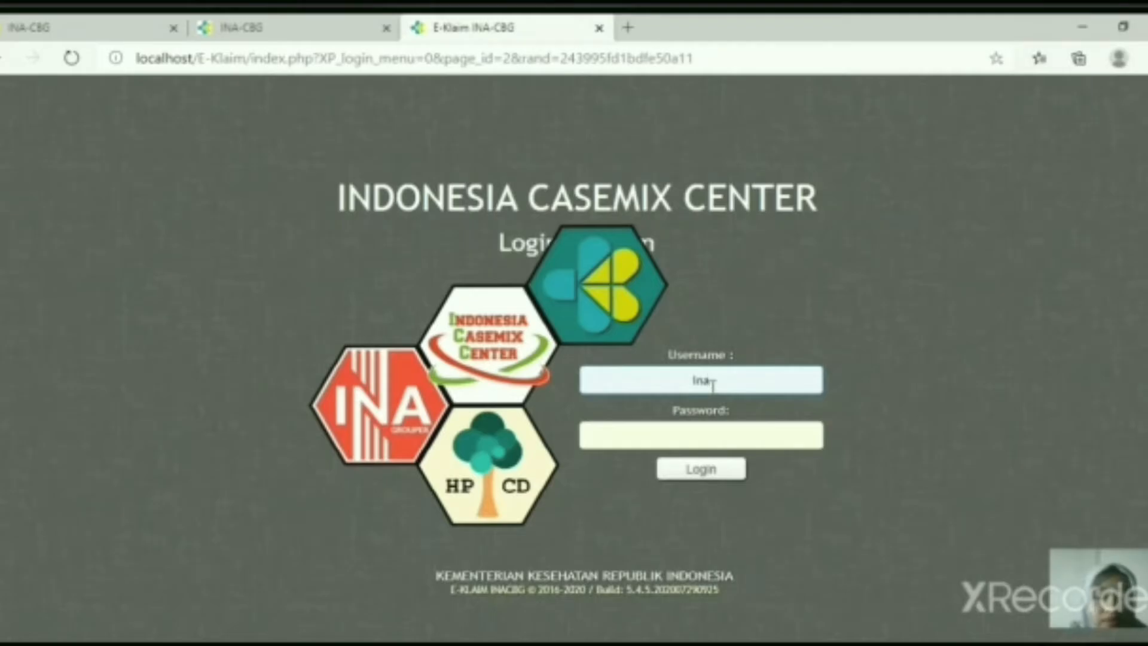
- Log in to E-Klaim with the account's username and password
{"action": "type", "text": "cbg"}
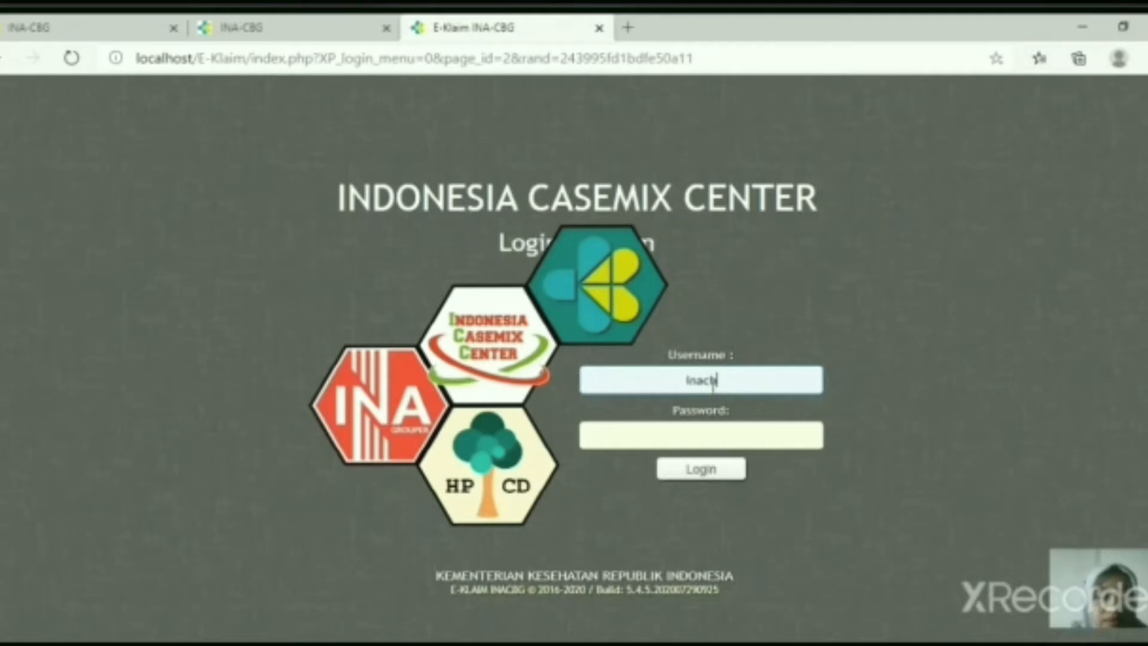
{"action": "left_click", "coordinate": [716, 442]}
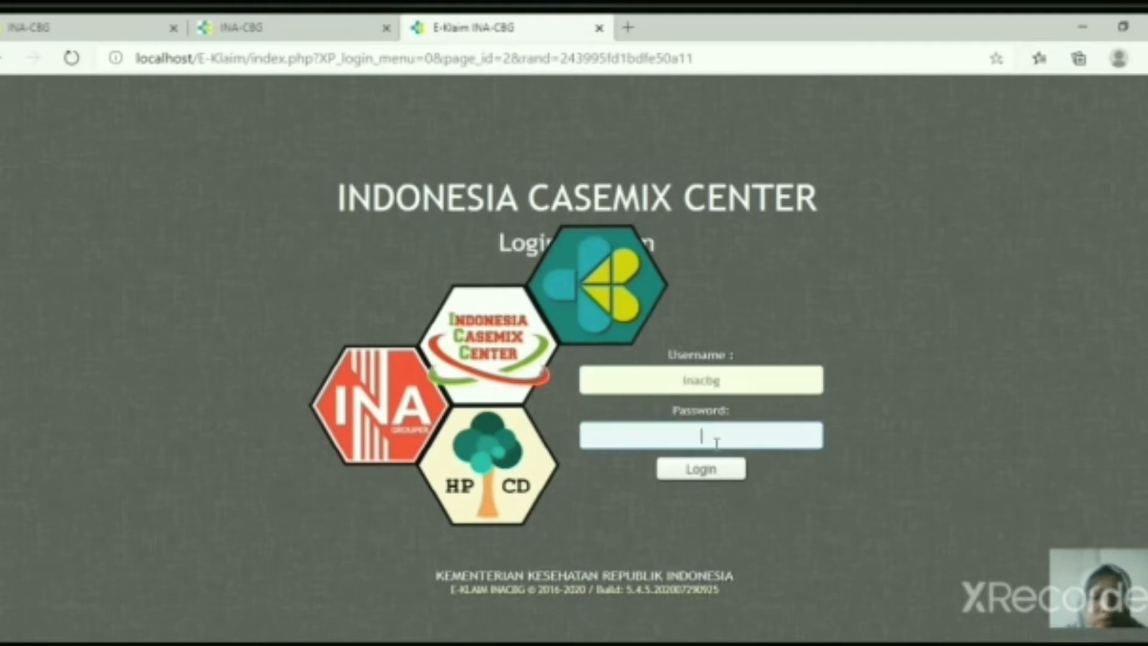
{"action": "type", "text": "•••"}
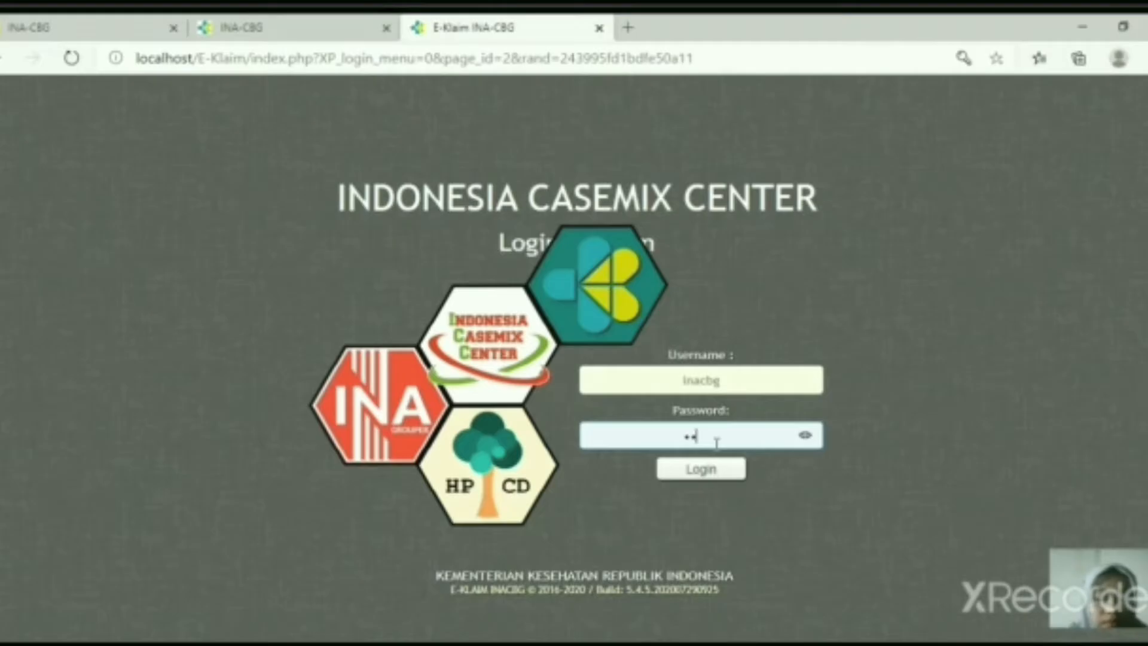
{"action": "key", "text": "BackSpace"}
{"action": "key", "text": "BackSpace"}
{"action": "type", "text": "•••••"}
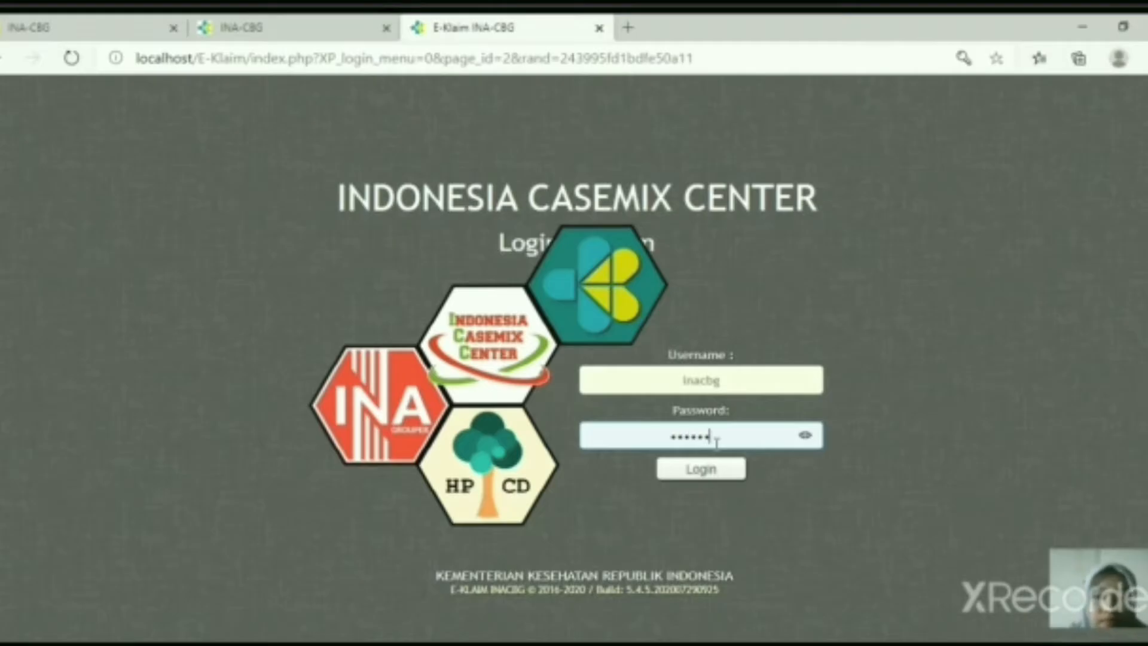
{"action": "left_click", "coordinate": [706, 474]}
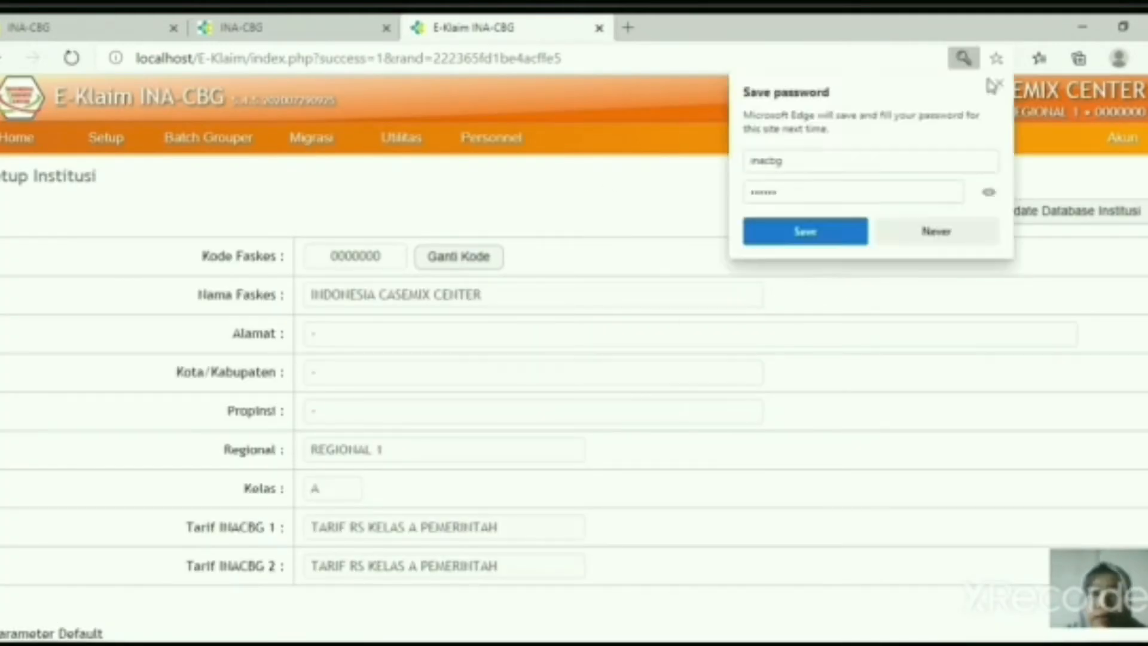
- Decline Edge's offer to save the password and look over the Setup menu entries
{"action": "left_click", "coordinate": [1000, 87]}
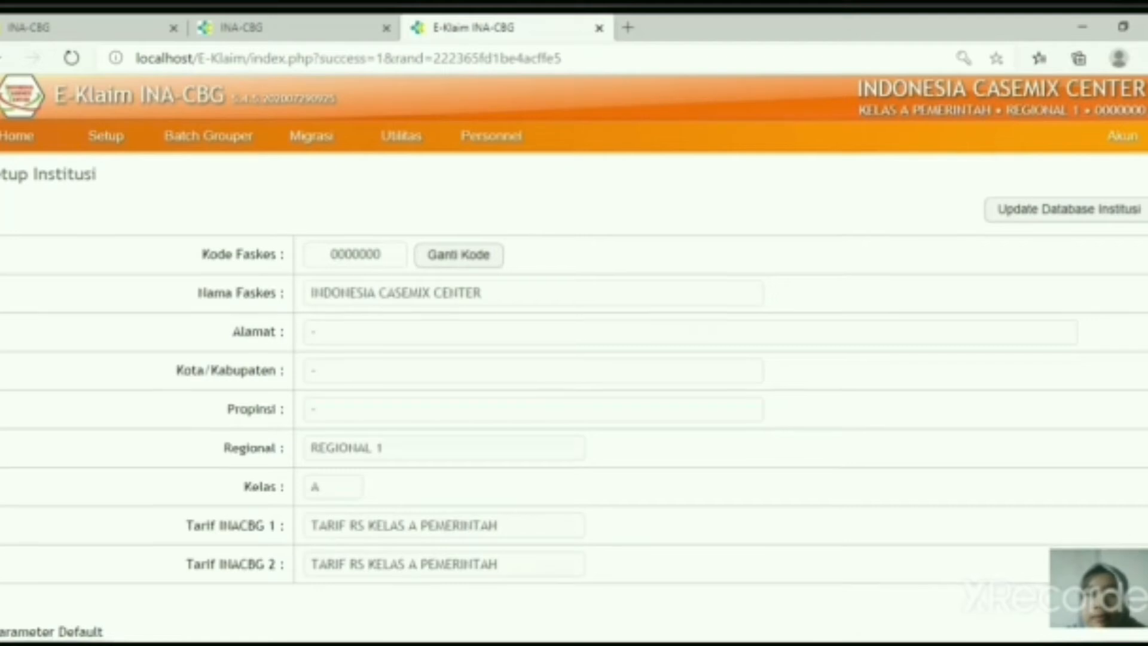
{"action": "scroll", "coordinate": [574, 358], "scroll_direction": "down", "scroll_amount": 1}
{"action": "scroll", "coordinate": [574, 359], "scroll_direction": "up", "scroll_amount": 1}
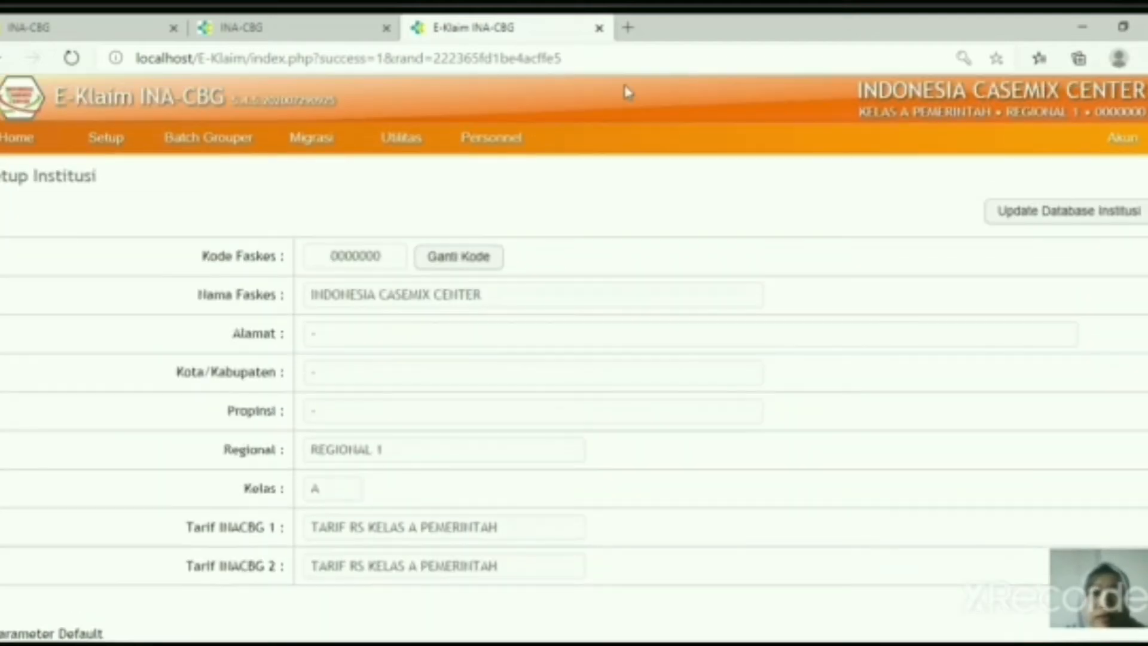
{"action": "mouse_move", "coordinate": [108, 149]}
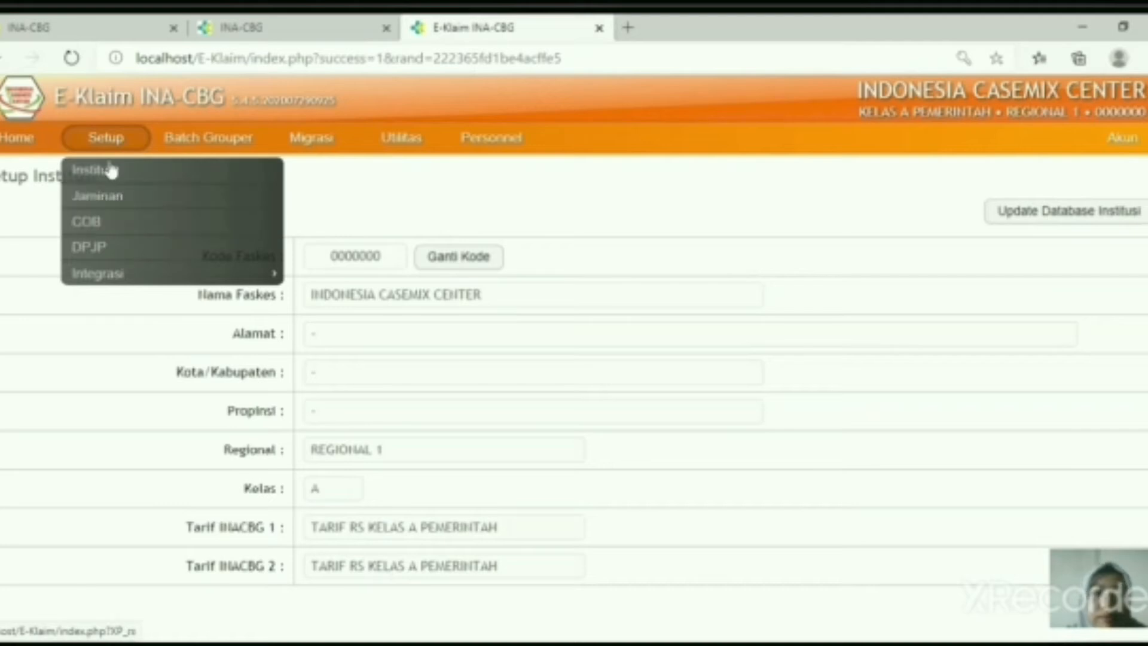
{"action": "mouse_move", "coordinate": [120, 273]}
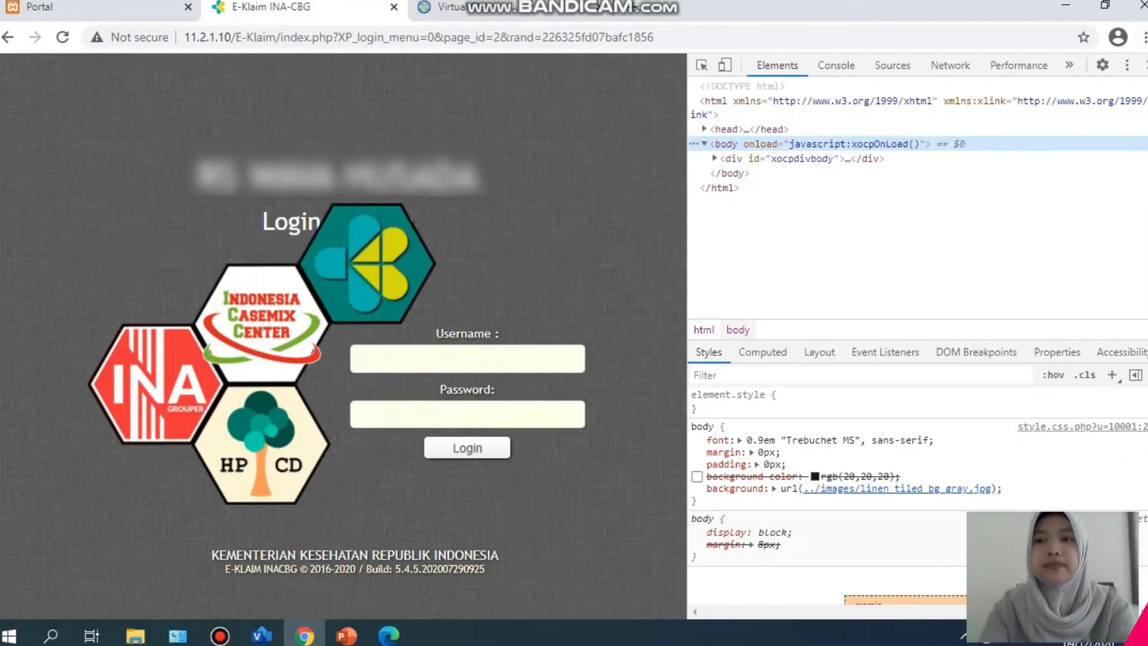
- Log in to E-Klaim INA-CBG with the user's username and password to reach the KLAIM page
{"action": "left_click", "coordinate": [1142, 66]}
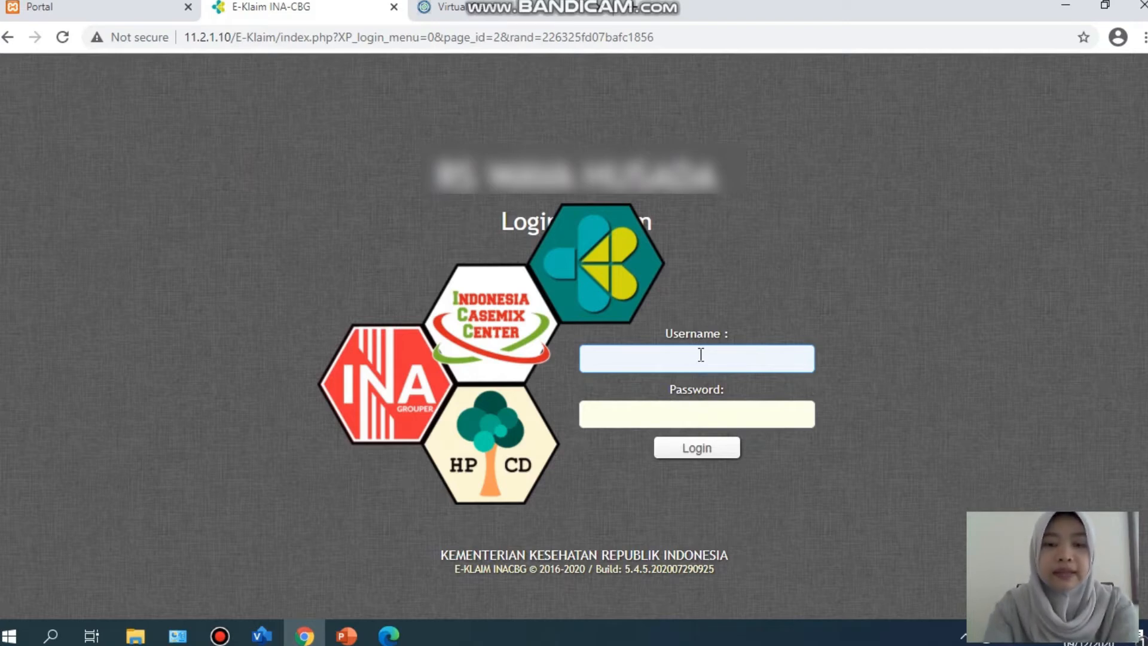
{"action": "type", "text": "fara"}
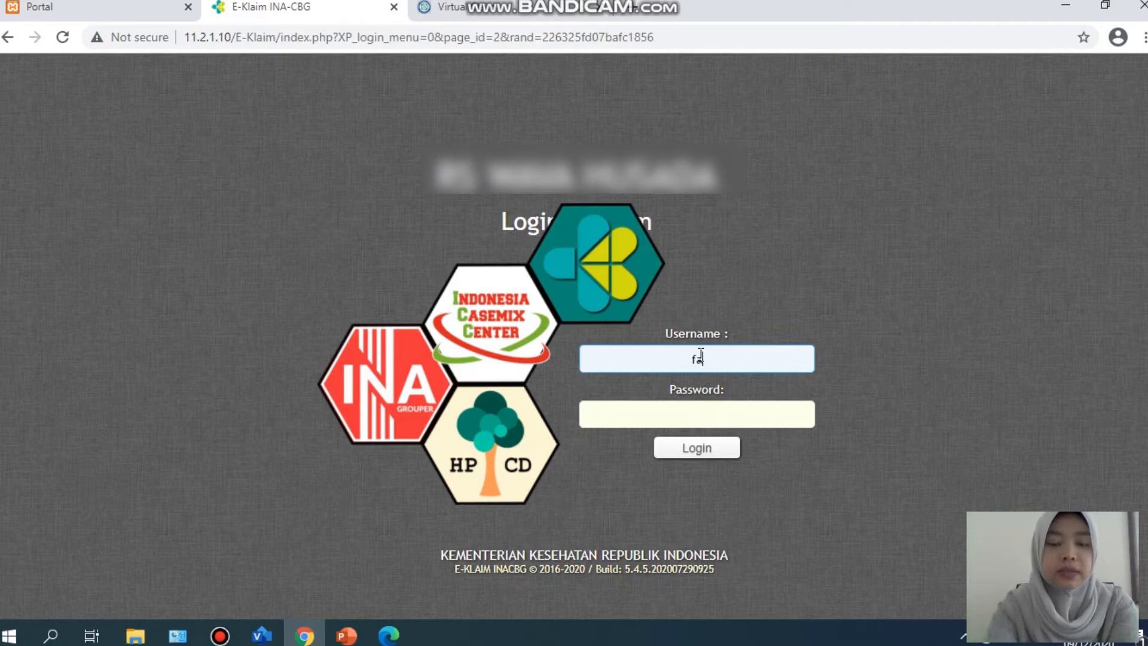
{"action": "left_click", "coordinate": [722, 412]}
{"action": "type", "text": "****"}
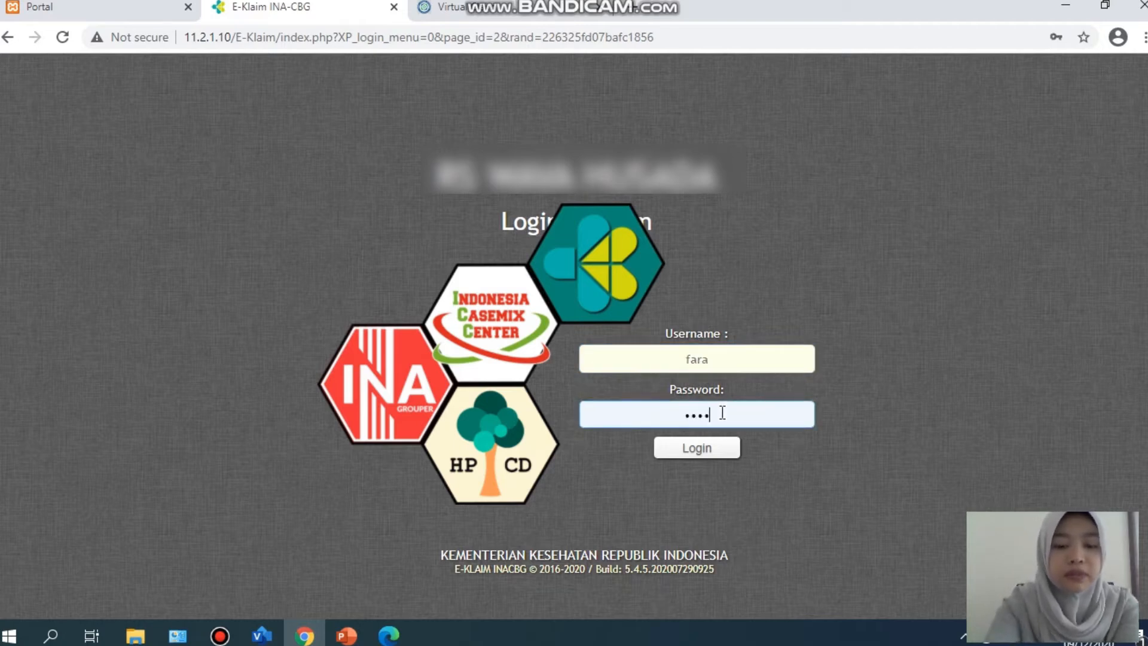
{"action": "type", "text": "*"}
{"action": "left_click", "coordinate": [711, 452]}
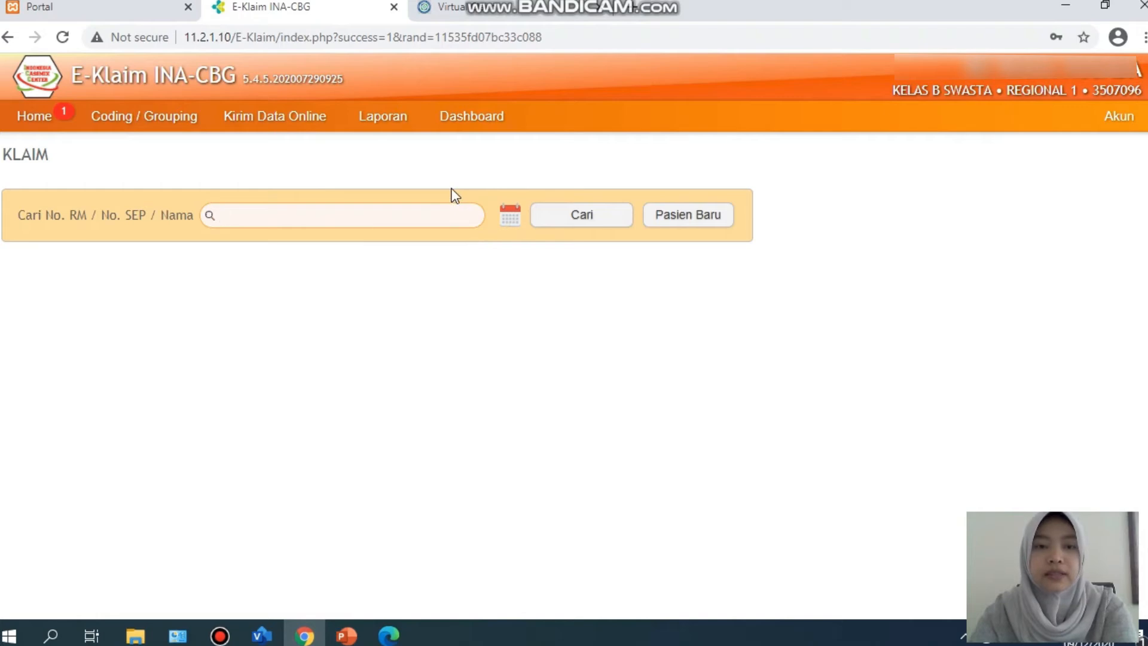
- Open the Registrasi Pasien Baru form from the KLAIM page
{"action": "left_click", "coordinate": [423, 206]}
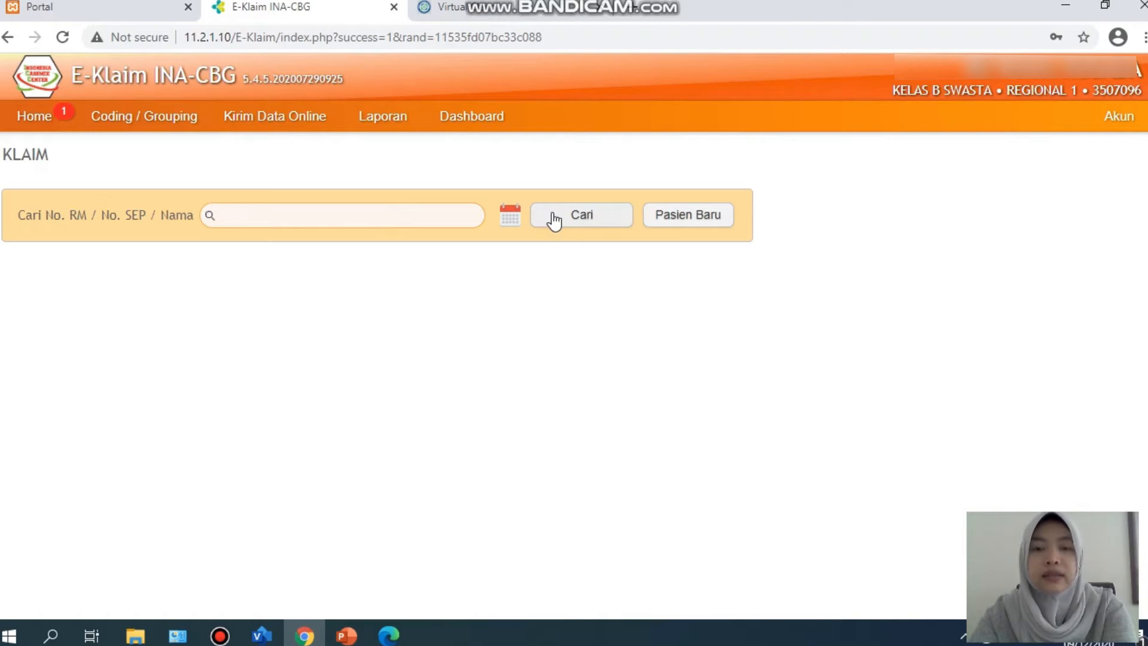
{"action": "left_click", "coordinate": [680, 223]}
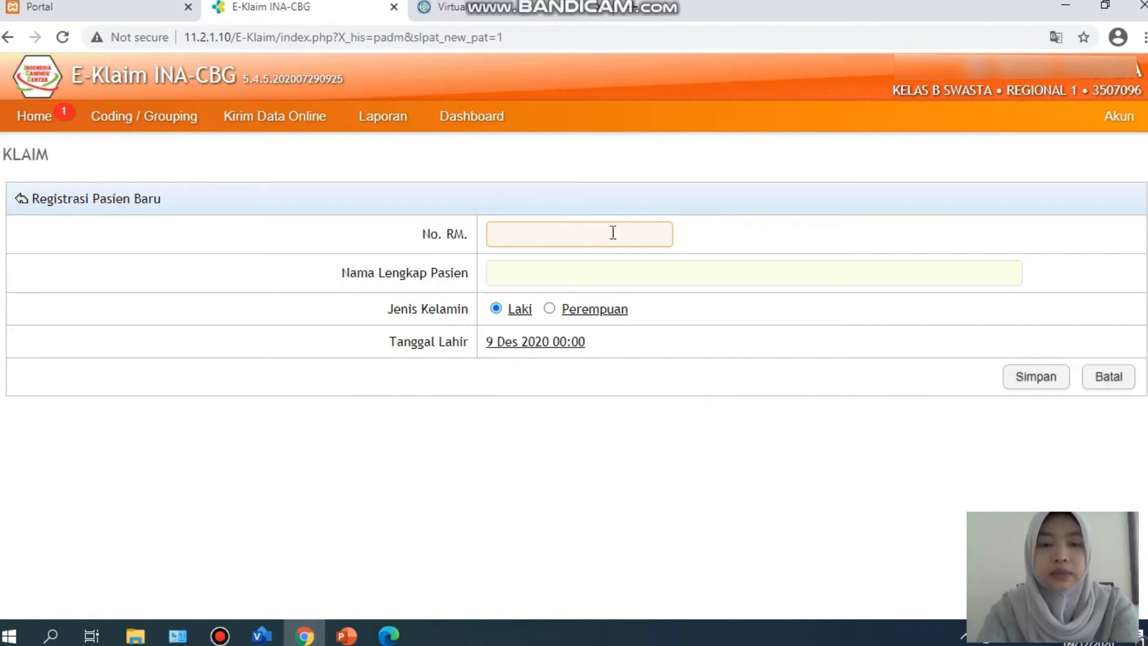
- Enter the patient's medical record number and name 'test', and mark the patient female
{"action": "type", "text": "23789"}
{"action": "left_click", "coordinate": [579, 274]}
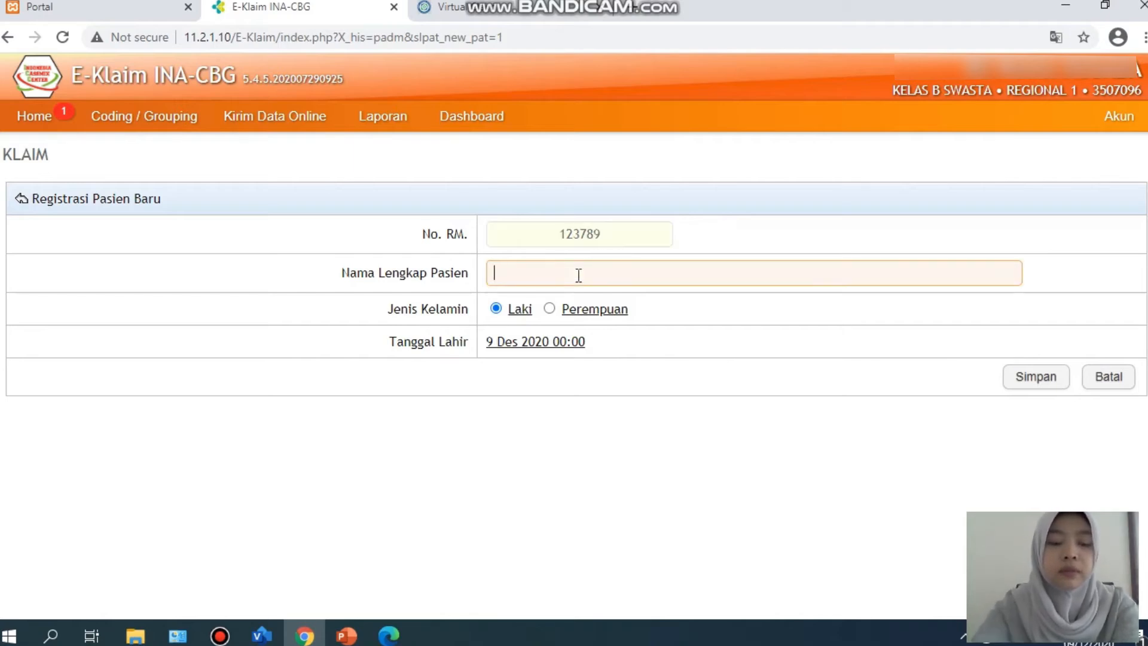
{"action": "type", "text": "test"}
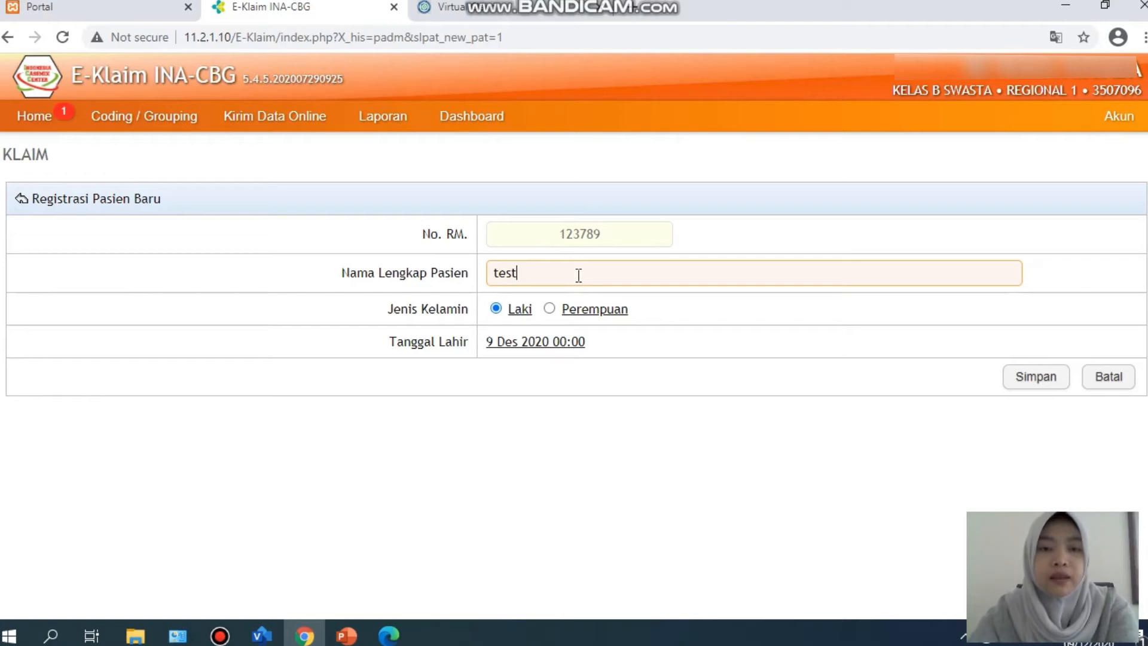
{"action": "left_click", "coordinate": [569, 319]}
- Set the birth date to 9 Sep 2017 in the calendar and save the registration
{"action": "left_click", "coordinate": [540, 350]}
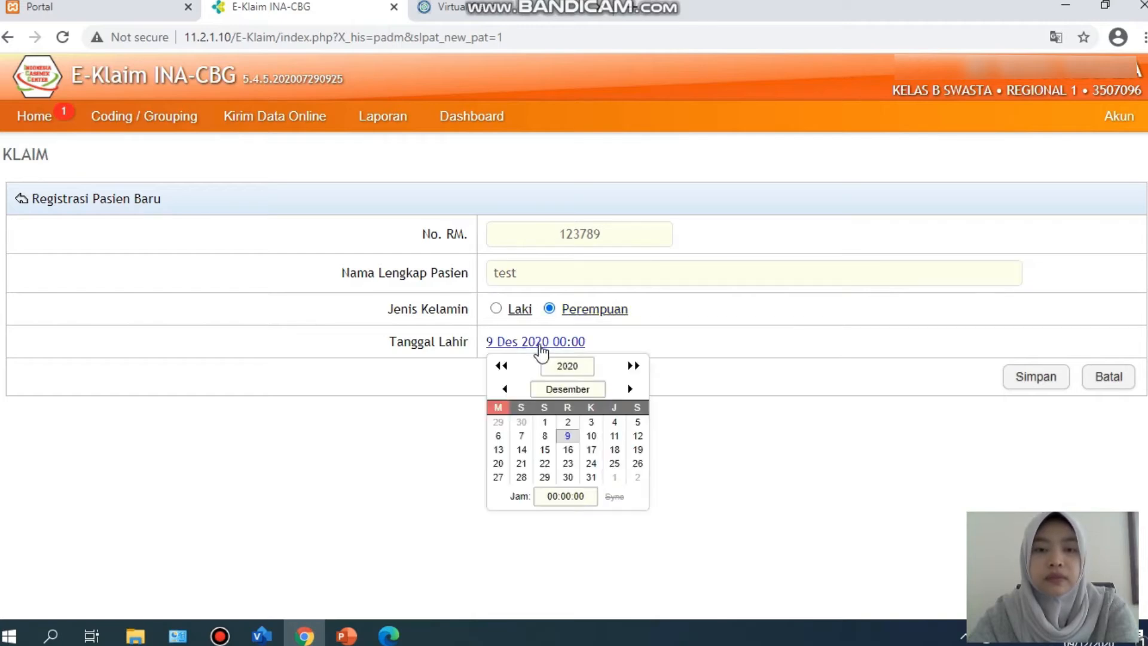
{"action": "left_click", "coordinate": [505, 389]}
{"action": "left_click", "coordinate": [505, 390]}
{"action": "left_click", "coordinate": [505, 389]}
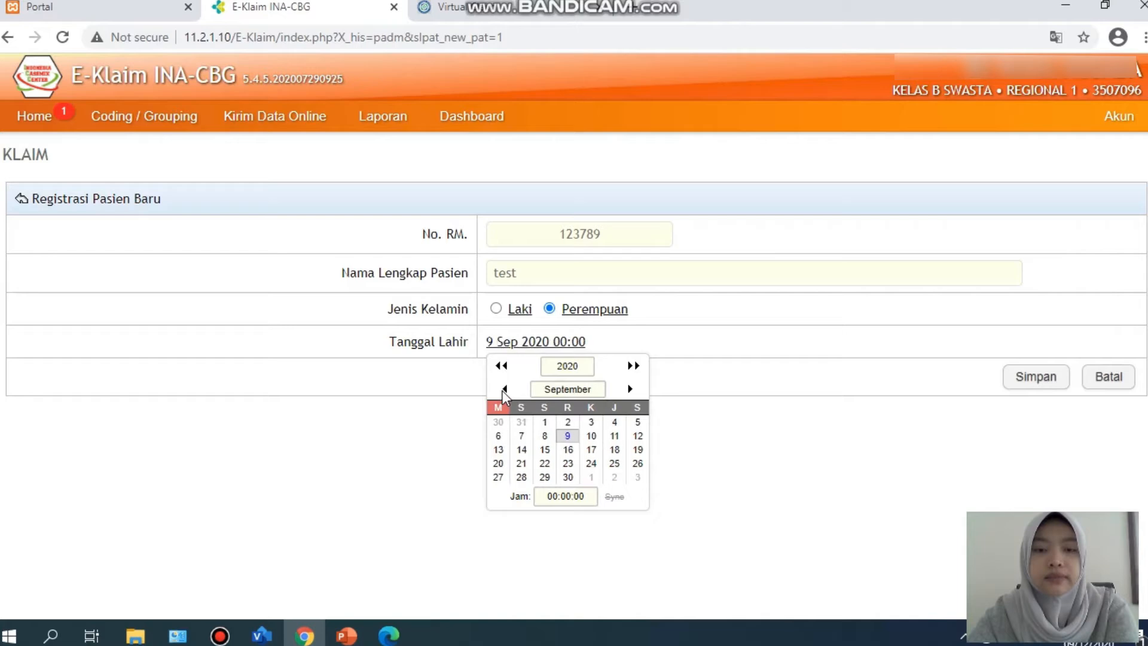
{"action": "left_click", "coordinate": [503, 366]}
{"action": "left_click", "coordinate": [503, 365]}
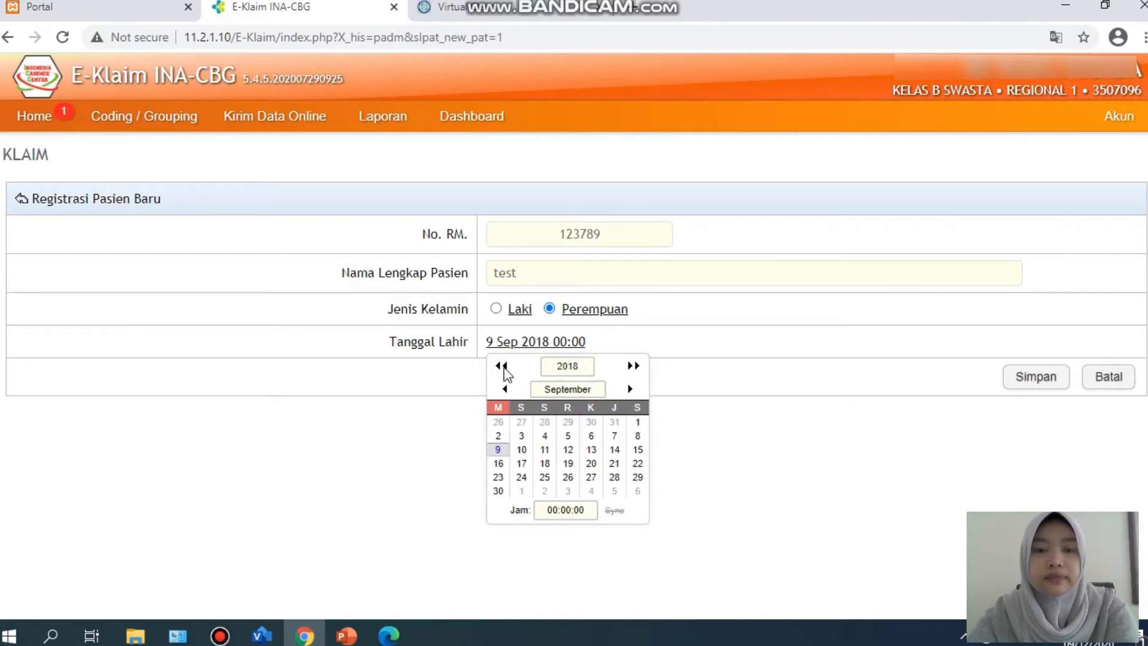
{"action": "left_click", "coordinate": [502, 365]}
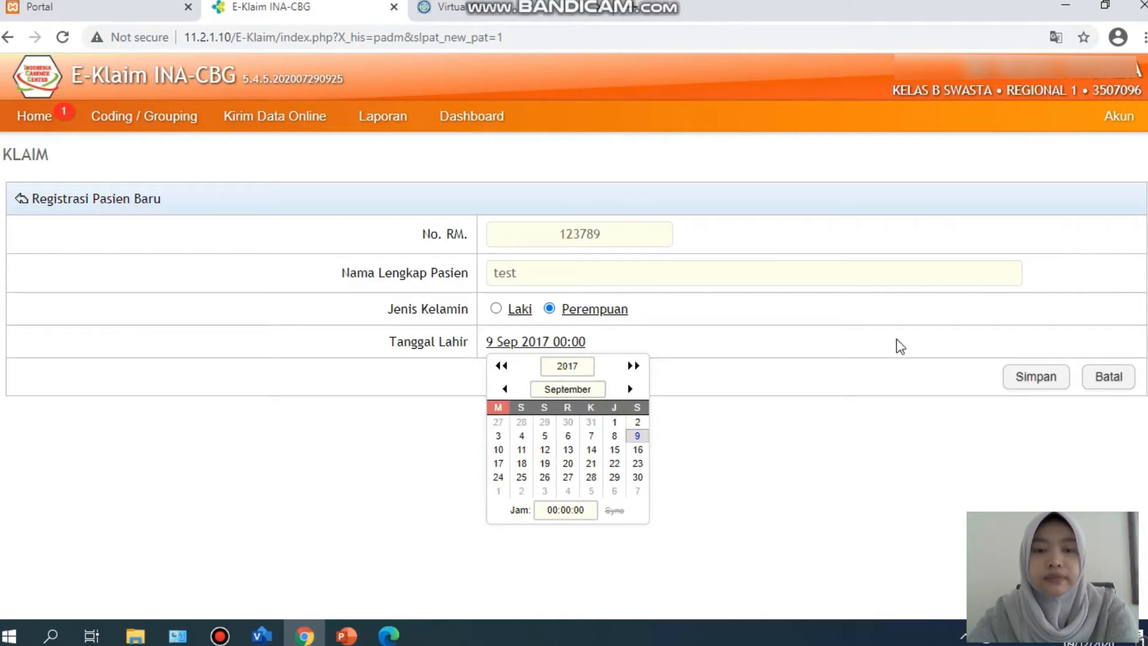
{"action": "left_click", "coordinate": [1043, 383]}
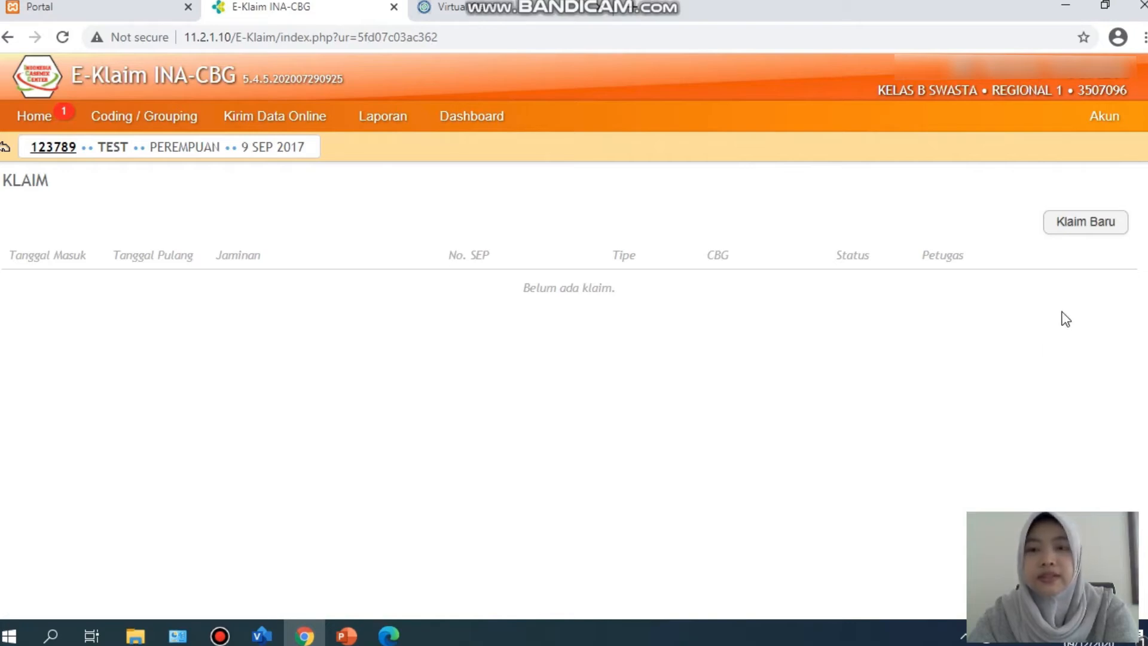
- Create a new JKN outpatient claim dated 9 Des 2020 and review its entry form
{"action": "left_click", "coordinate": [1063, 233]}
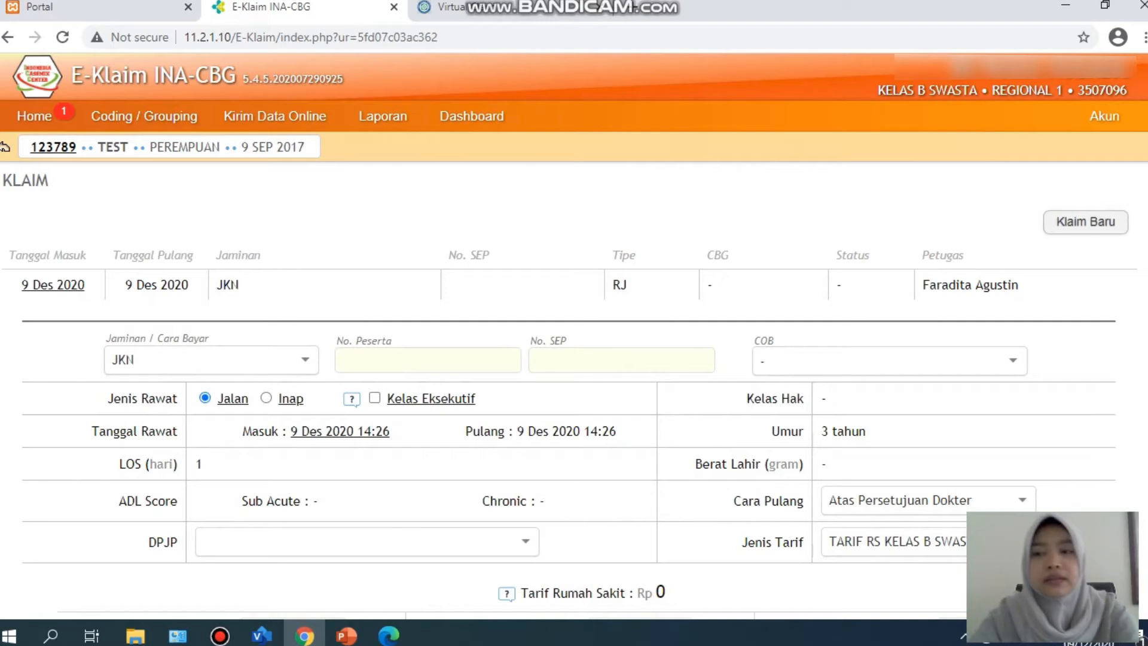
{"action": "scroll", "coordinate": [574, 334], "scroll_direction": "down", "scroll_amount": 3}
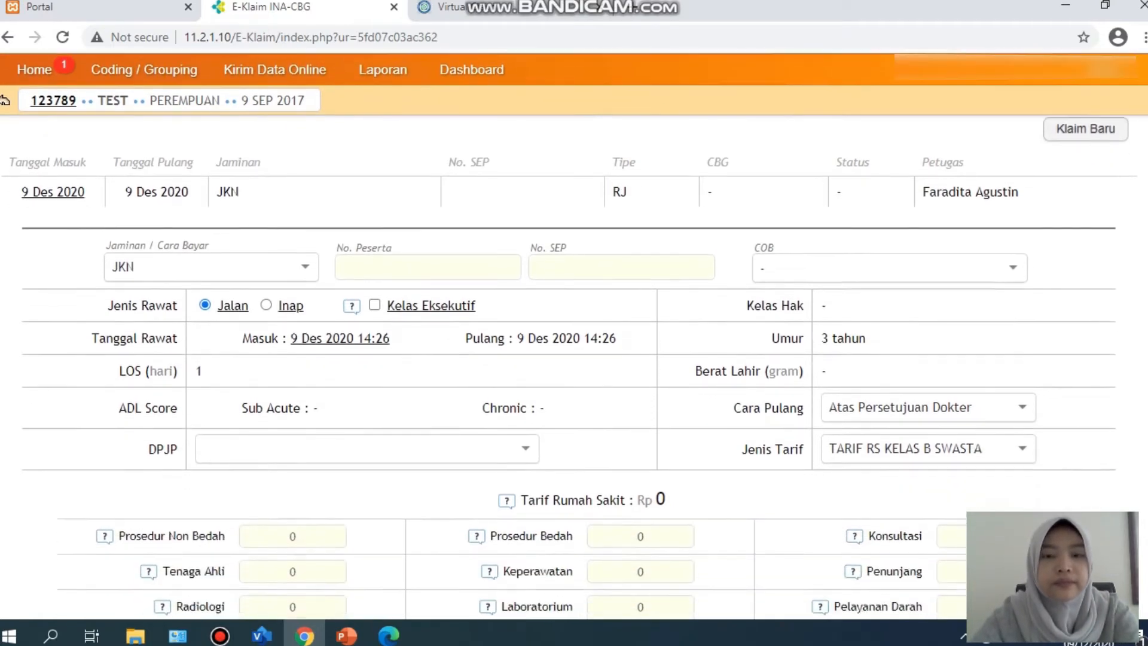
{"action": "scroll", "coordinate": [574, 358], "scroll_direction": "down", "scroll_amount": 5}
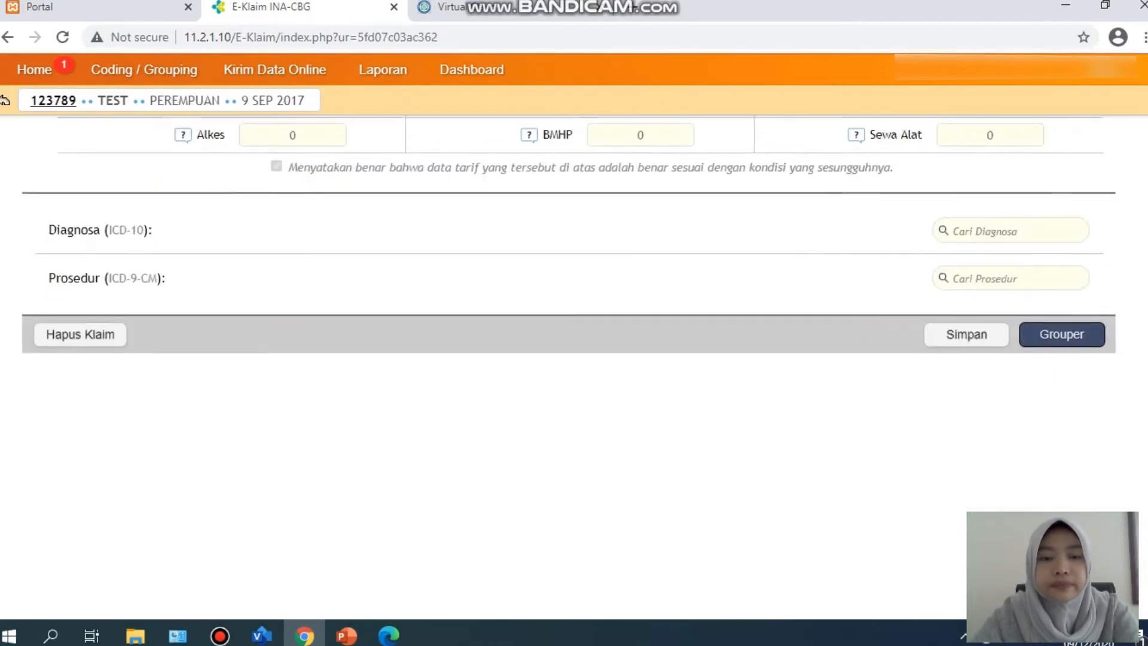
{"action": "scroll", "coordinate": [574, 359], "scroll_direction": "up", "scroll_amount": 4}
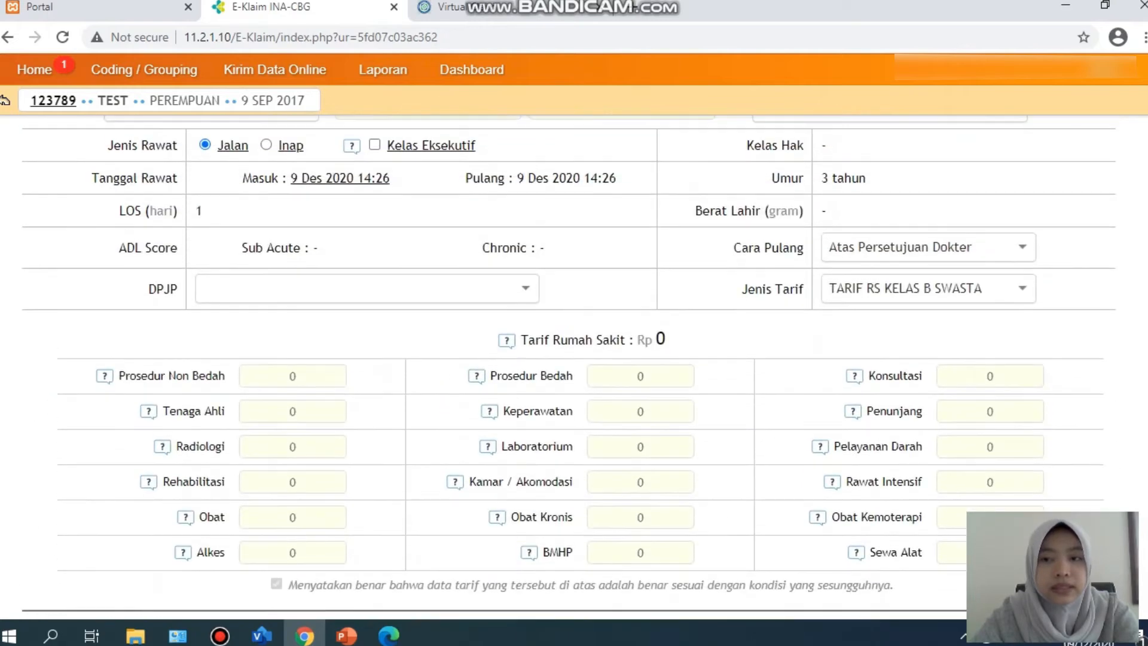
{"action": "scroll", "coordinate": [442, 299], "scroll_direction": "up", "scroll_amount": 3}
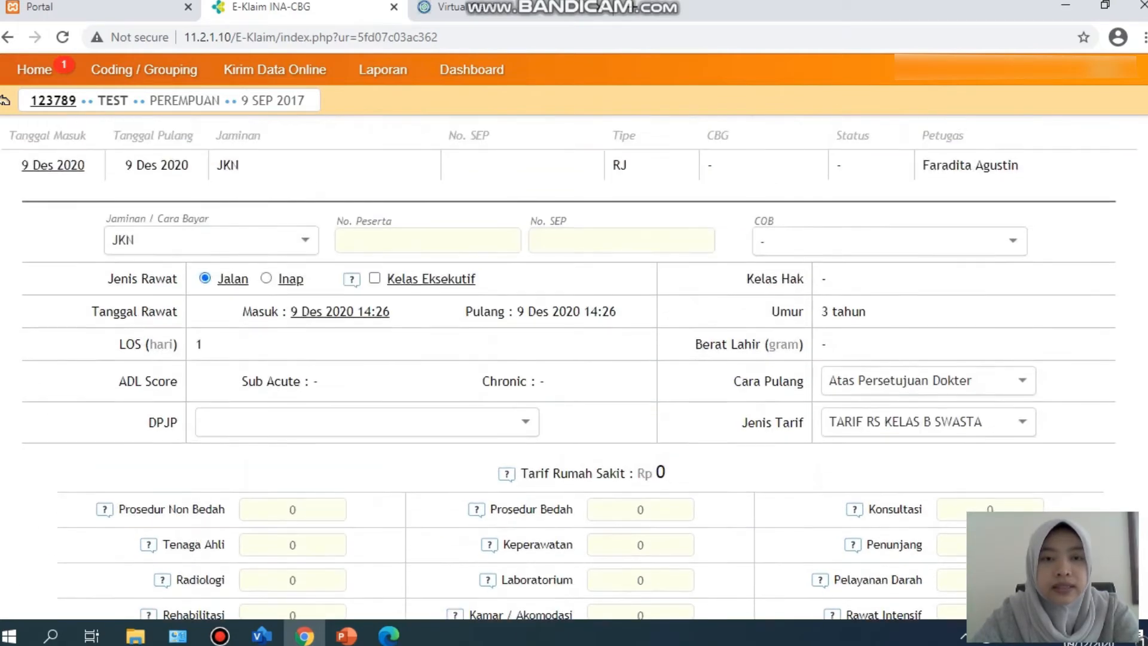
- Enter the patient's JKN participant number and the SEP number in the claim form
{"action": "left_click", "coordinate": [442, 276]}
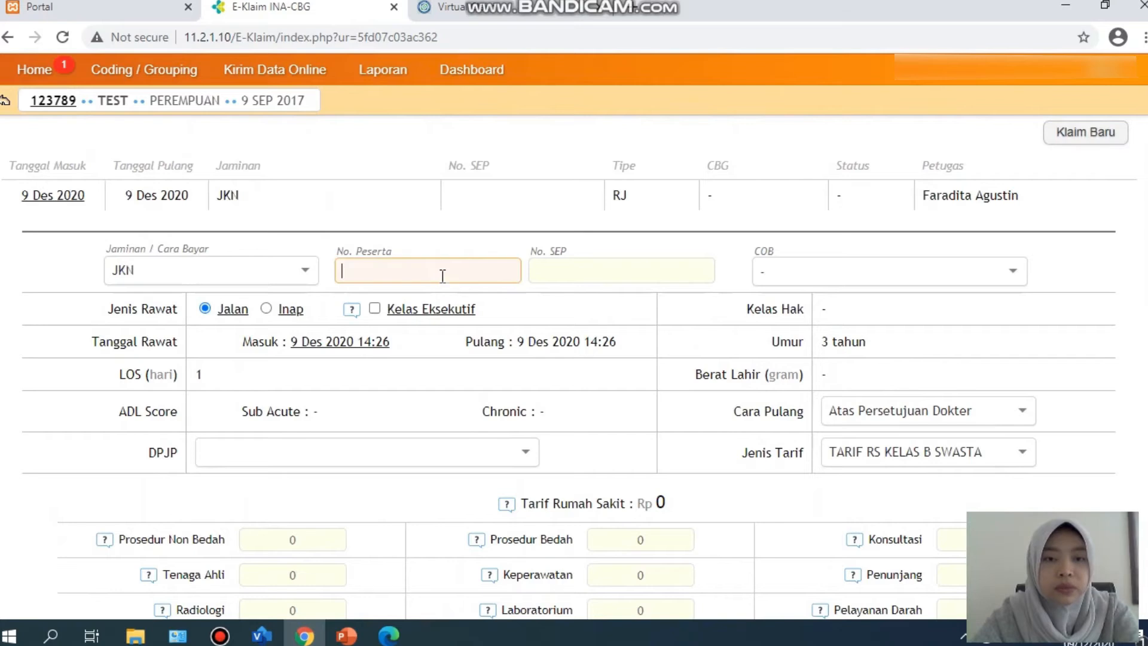
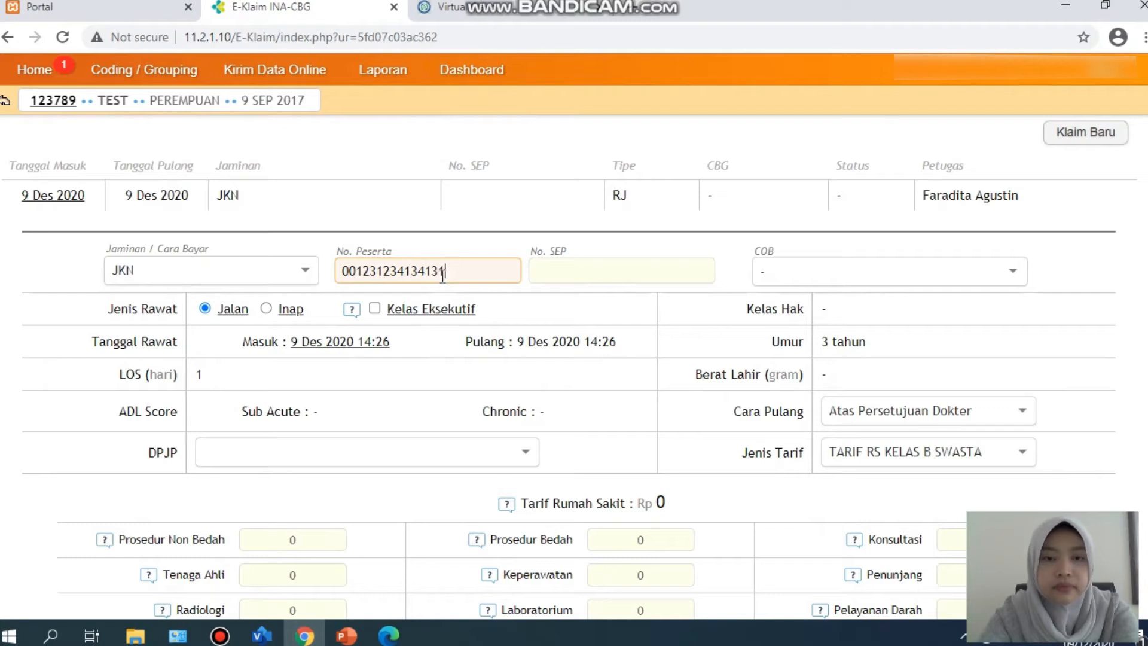
{"action": "left_click", "coordinate": [554, 277]}
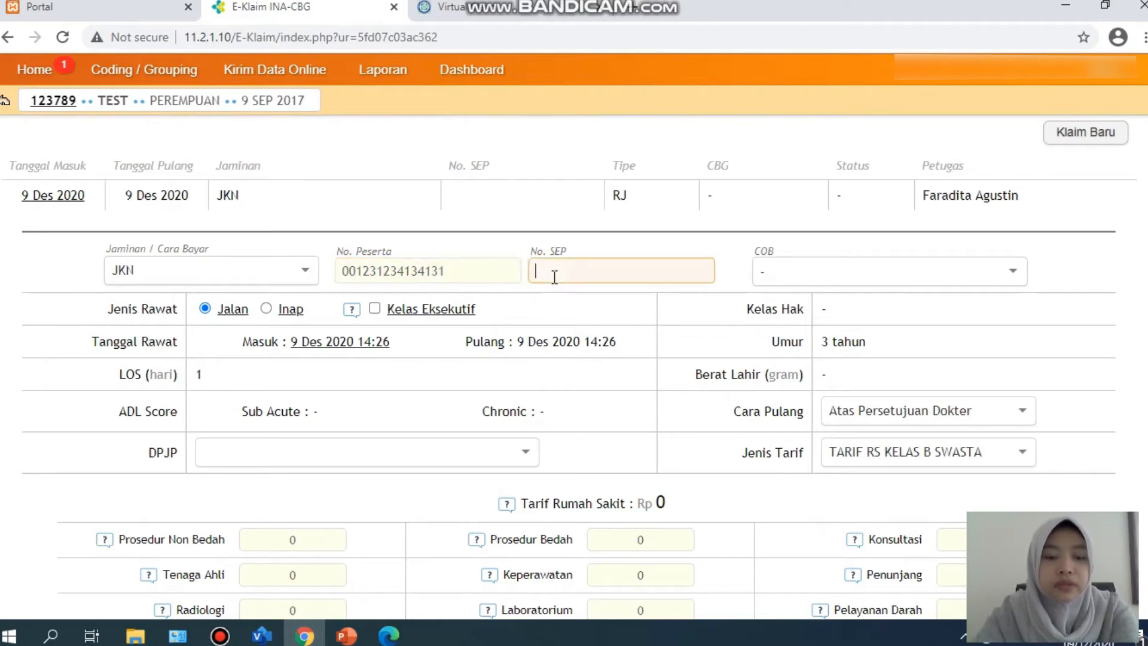
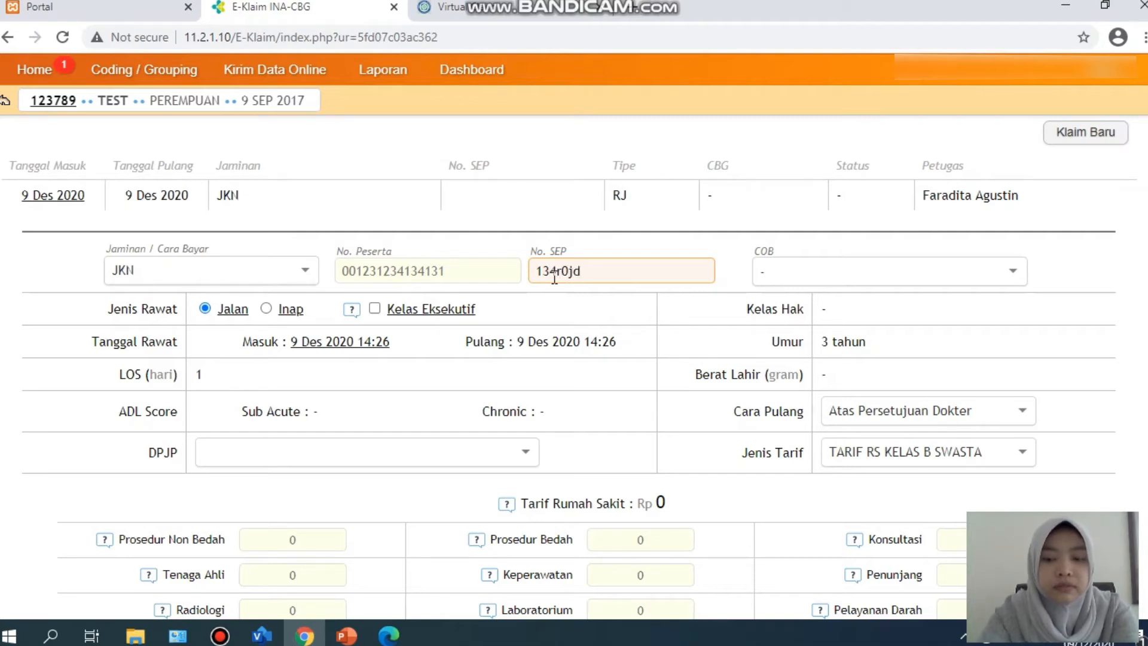
{"action": "key", "text": "BackSpace"}
{"action": "key", "text": "BackSpace"}
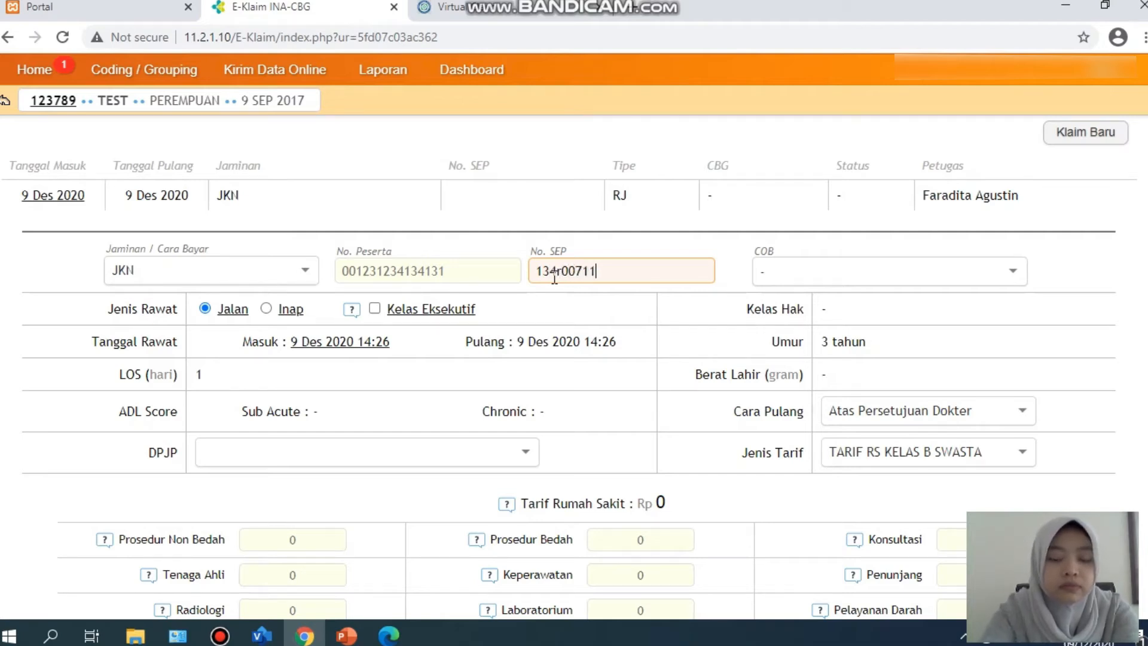
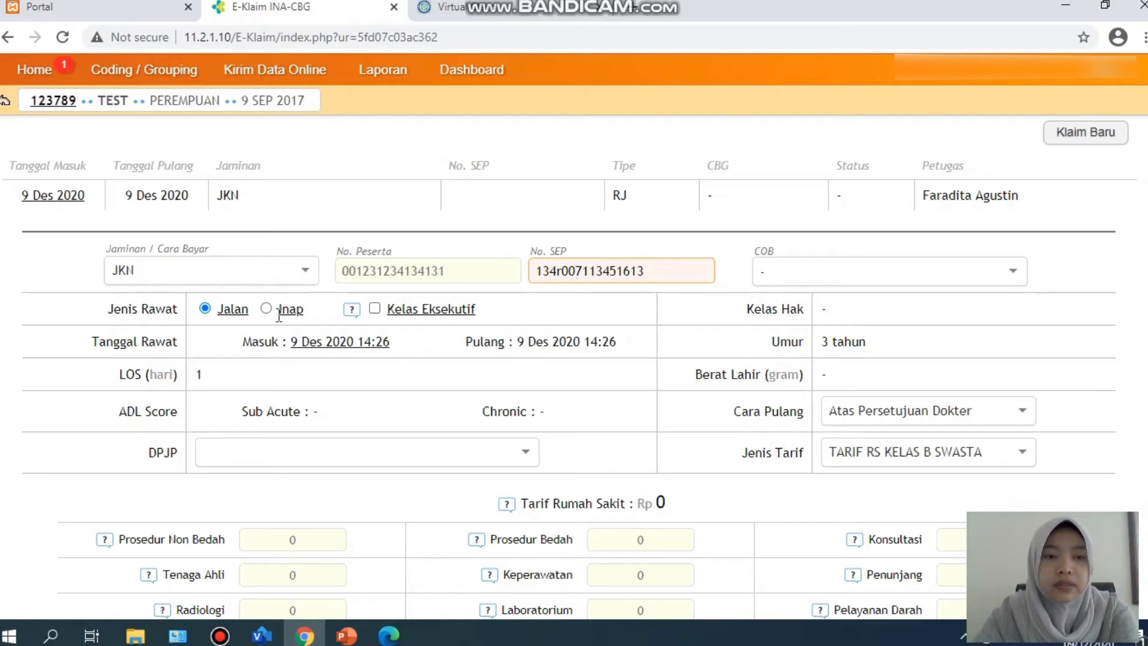
- Set the admission date to 7 Des 2020 and assign an attending doctor (DPJP)
{"action": "left_click", "coordinate": [297, 345]}
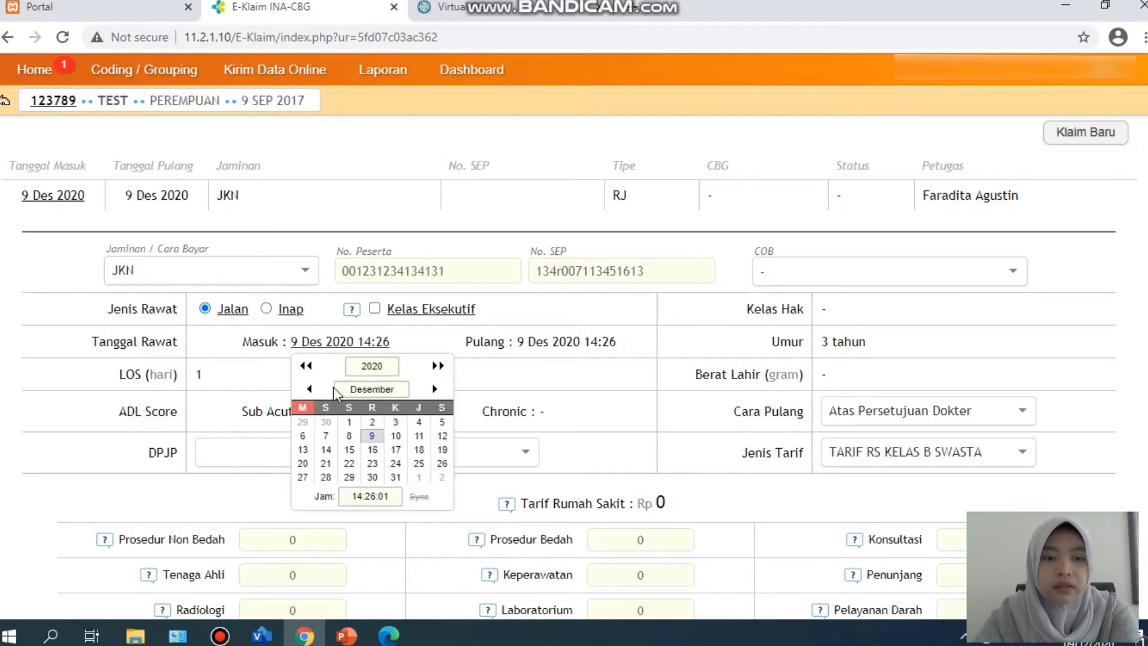
{"action": "left_click", "coordinate": [325, 438]}
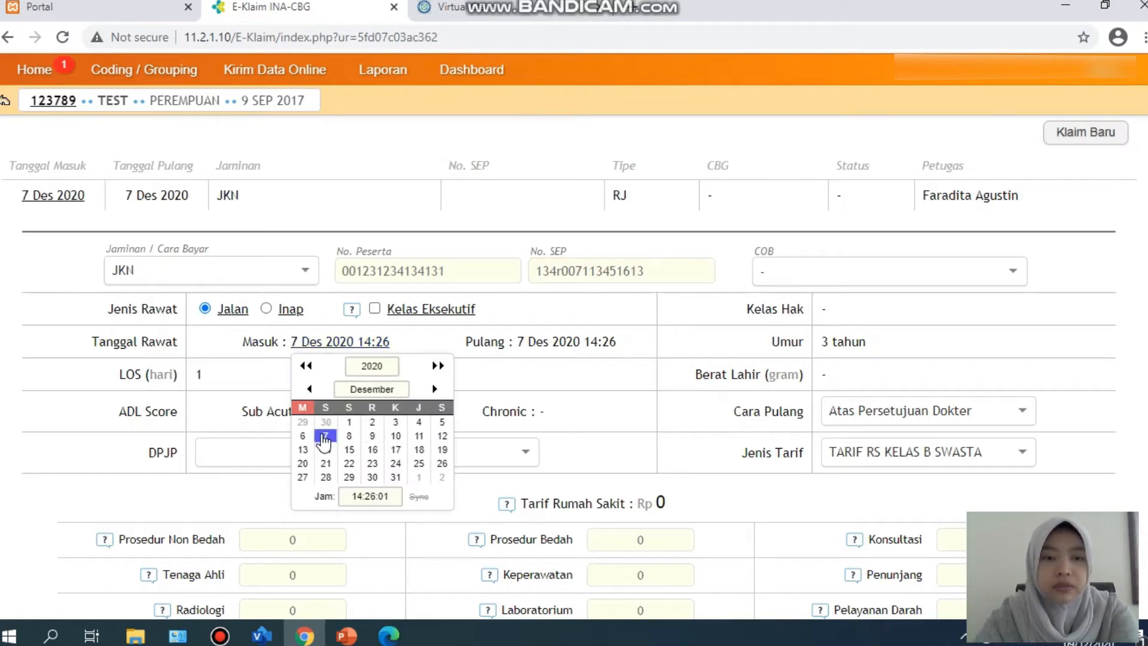
{"action": "left_click", "coordinate": [346, 349]}
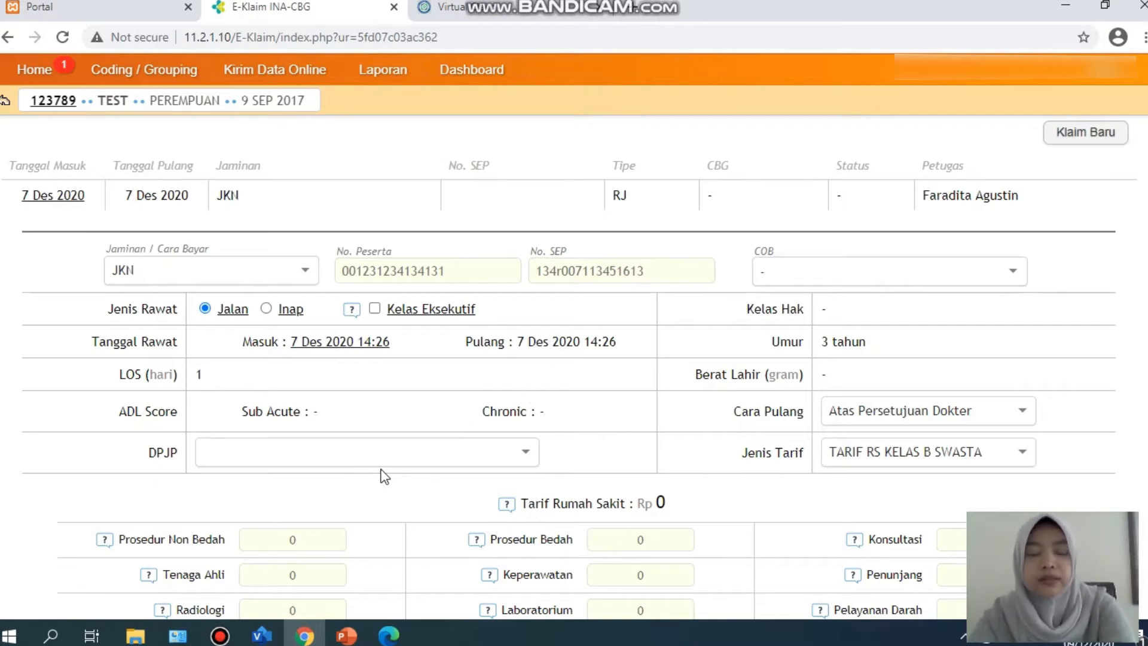
{"action": "left_click", "coordinate": [465, 454]}
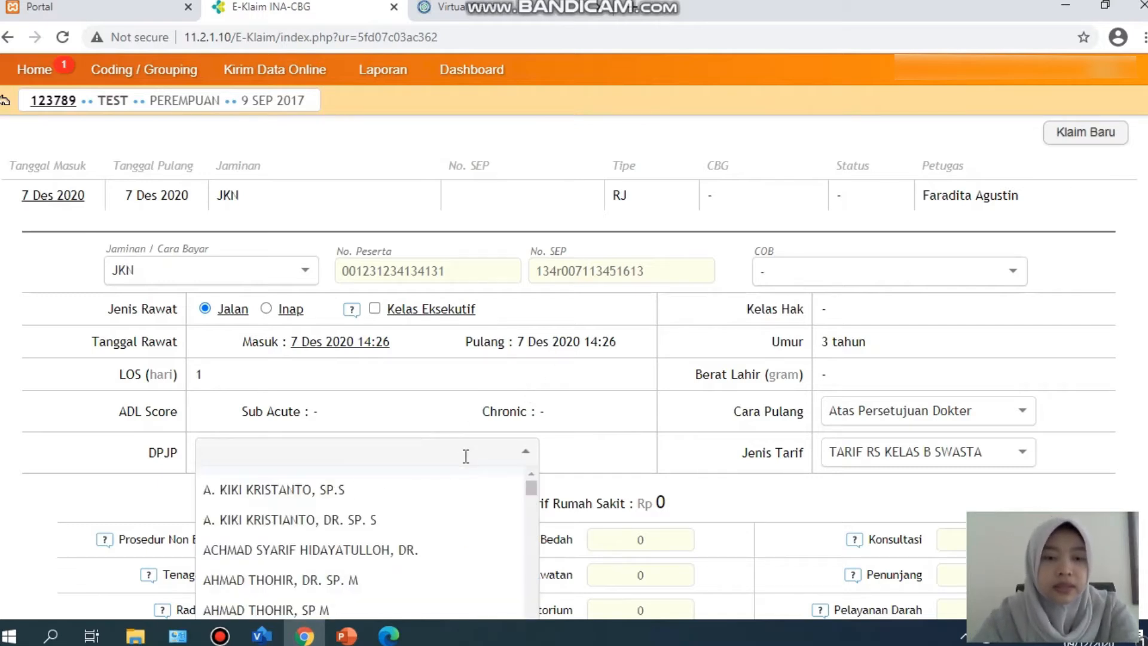
{"action": "left_click_drag", "start_coordinate": [529, 484], "coordinate": [533, 508]}
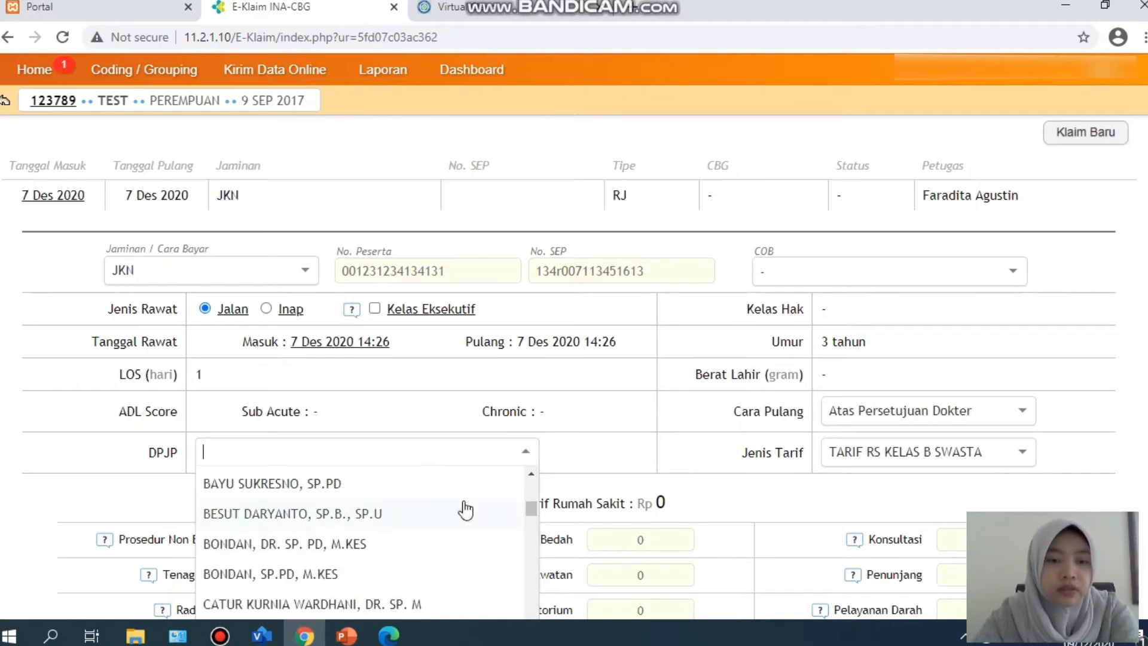
{"action": "left_click", "coordinate": [369, 485]}
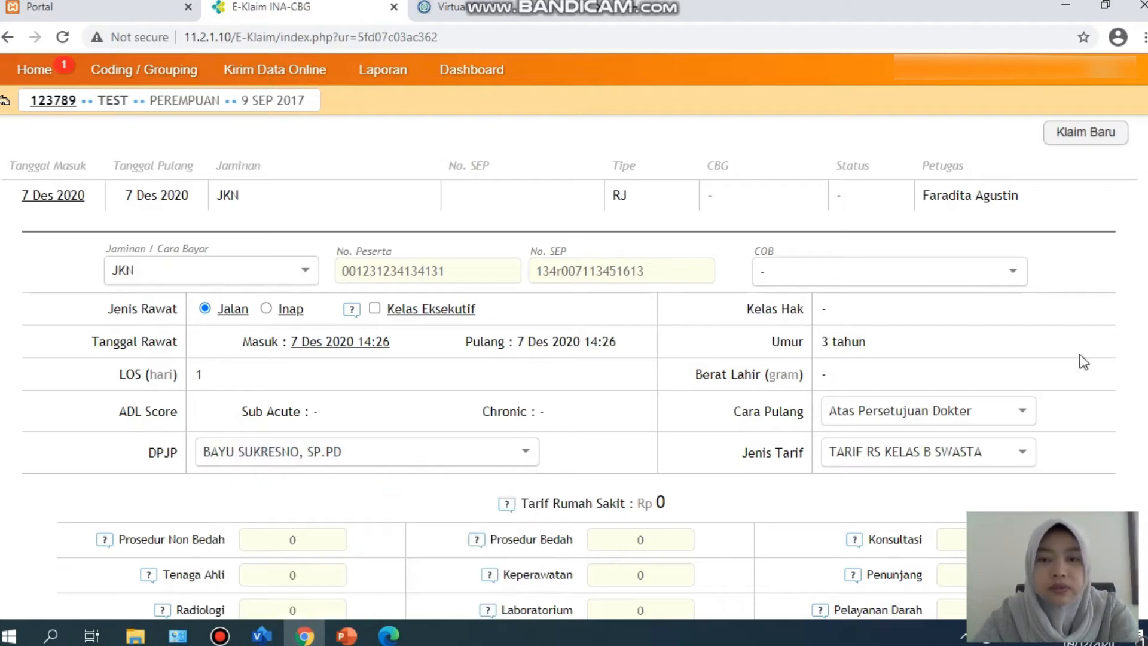
- Keep discharge by doctor's approval and the 'TARIF RS KELAS B SWASTA' tariff type
{"action": "scroll", "coordinate": [897, 293], "scroll_direction": "down", "scroll_amount": 1}
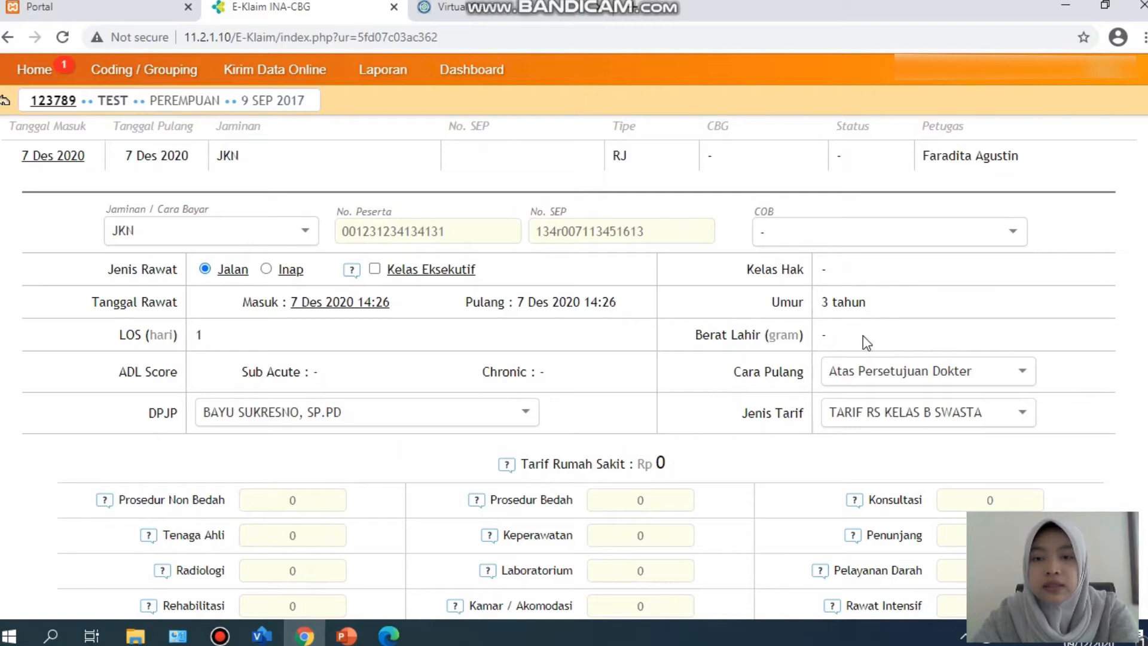
{"action": "left_click", "coordinate": [1024, 373]}
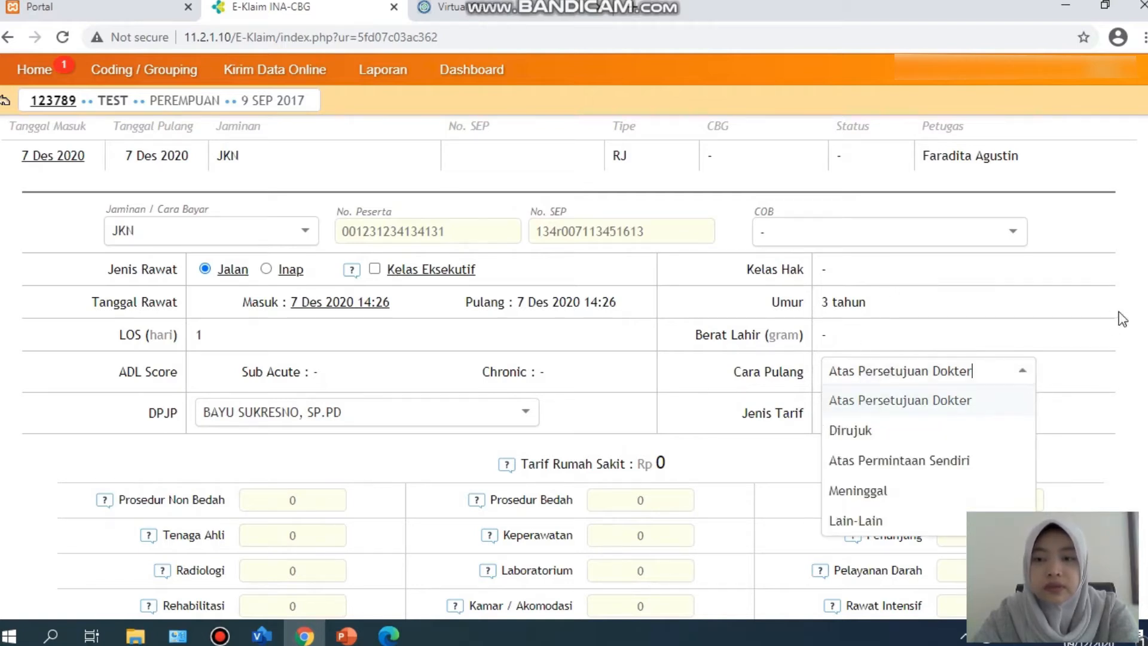
{"action": "left_click", "coordinate": [971, 413]}
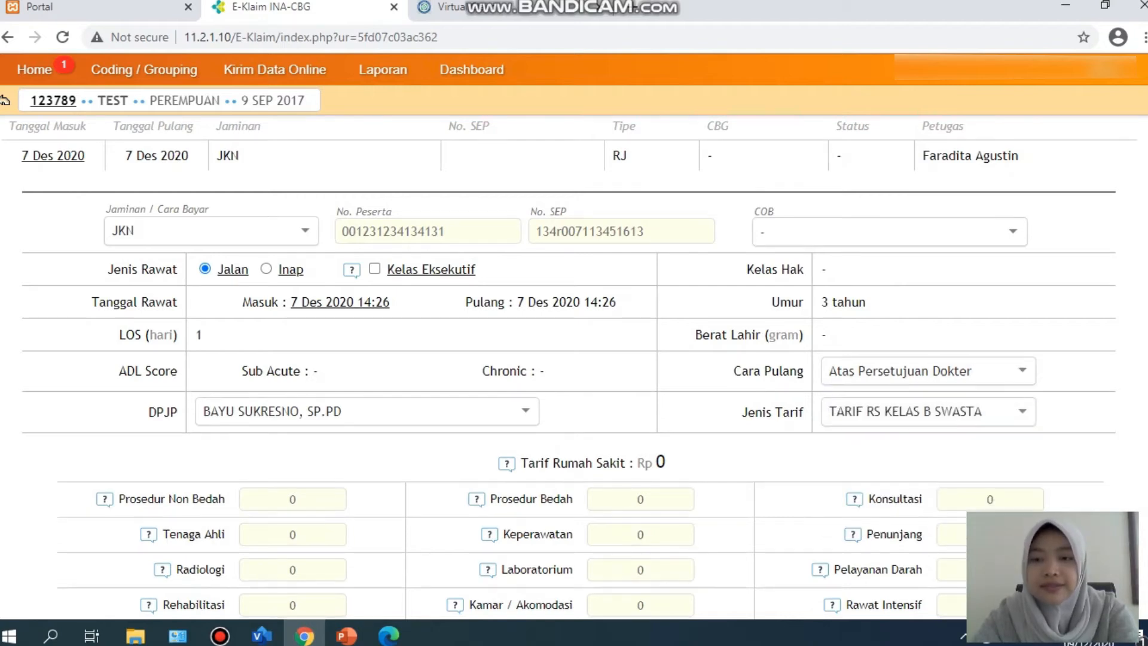
{"action": "scroll", "coordinate": [1036, 342], "scroll_direction": "down", "scroll_amount": 1}
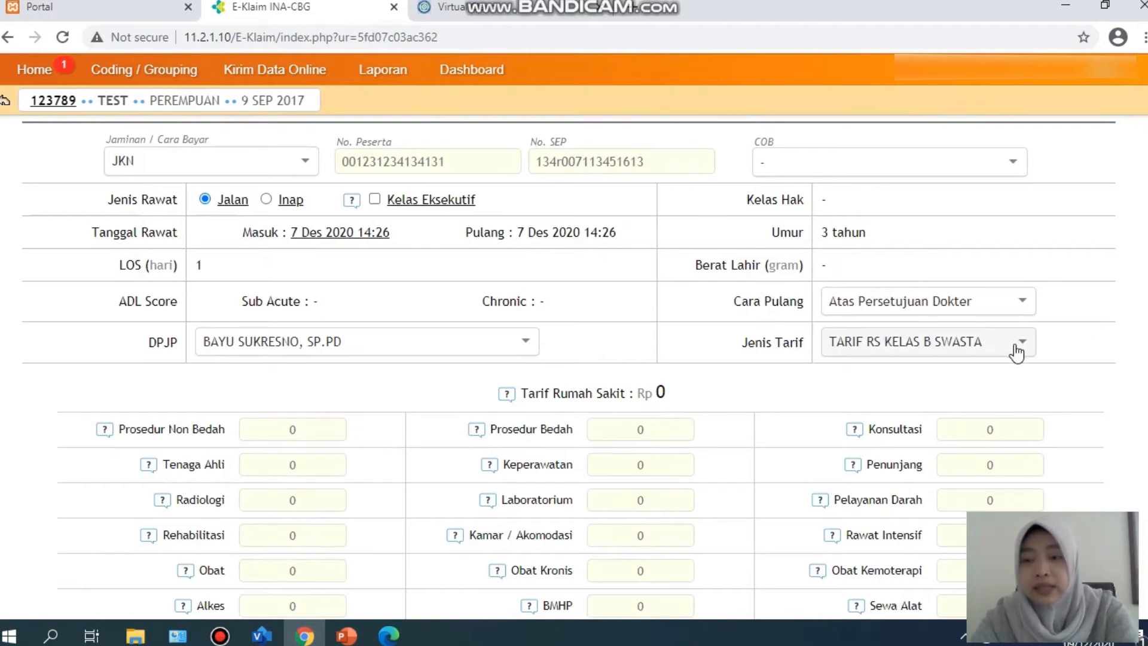
{"action": "left_click", "coordinate": [1018, 352]}
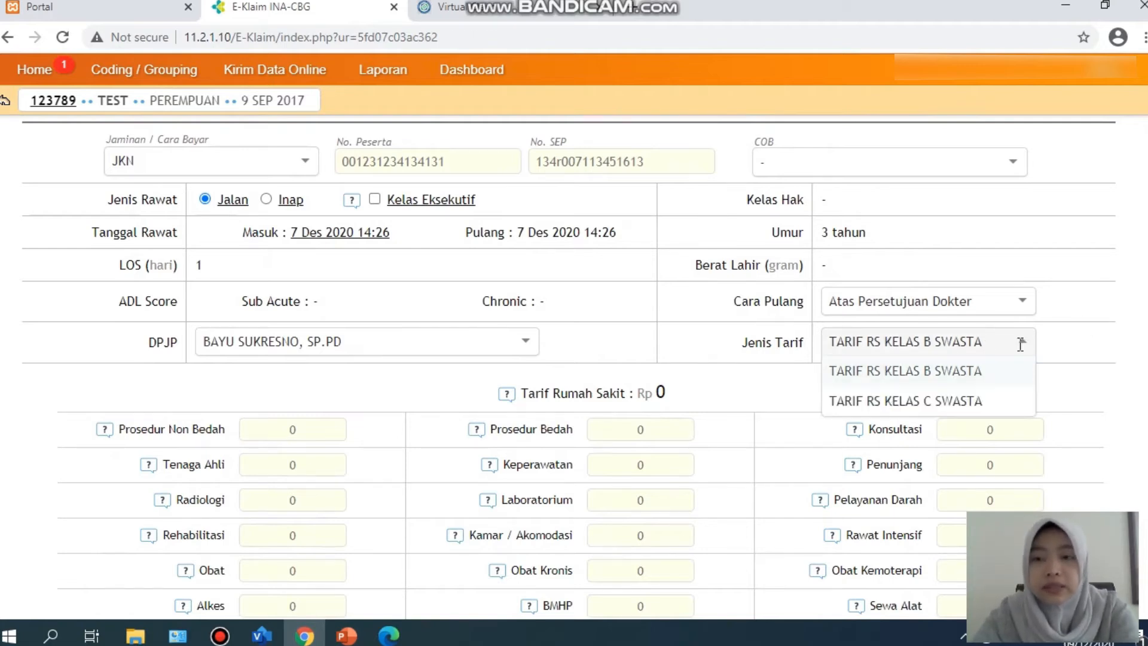
{"action": "left_click", "coordinate": [967, 374]}
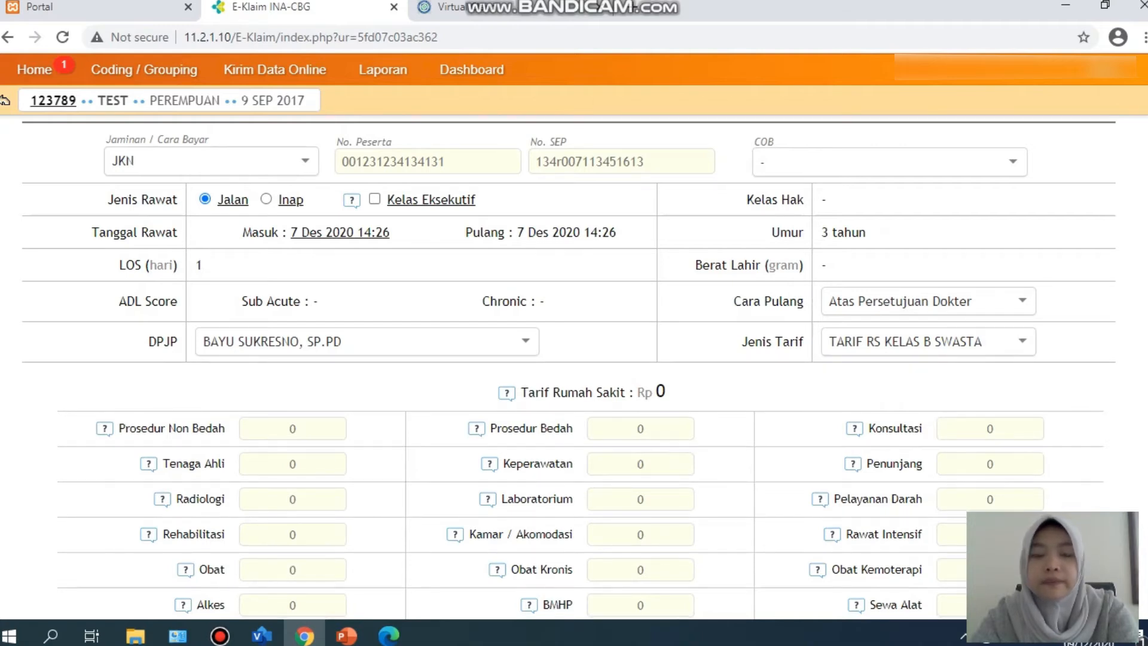
{"action": "scroll", "coordinate": [568, 366], "scroll_direction": "down", "scroll_amount": 1}
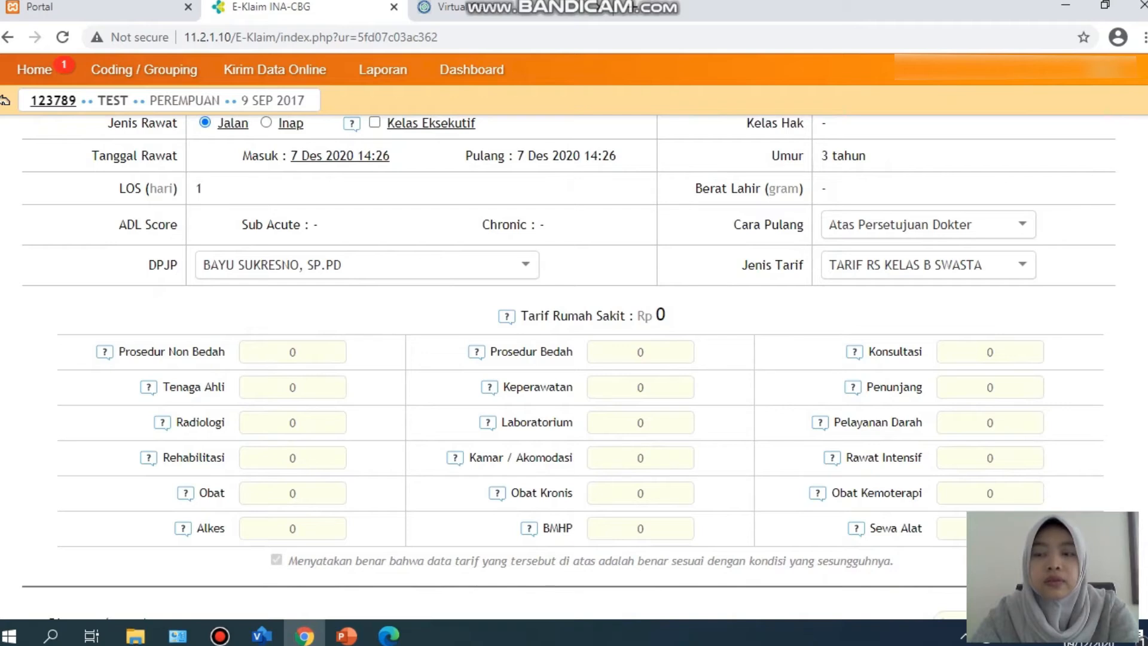
{"action": "scroll", "coordinate": [568, 368], "scroll_direction": "down", "scroll_amount": 1}
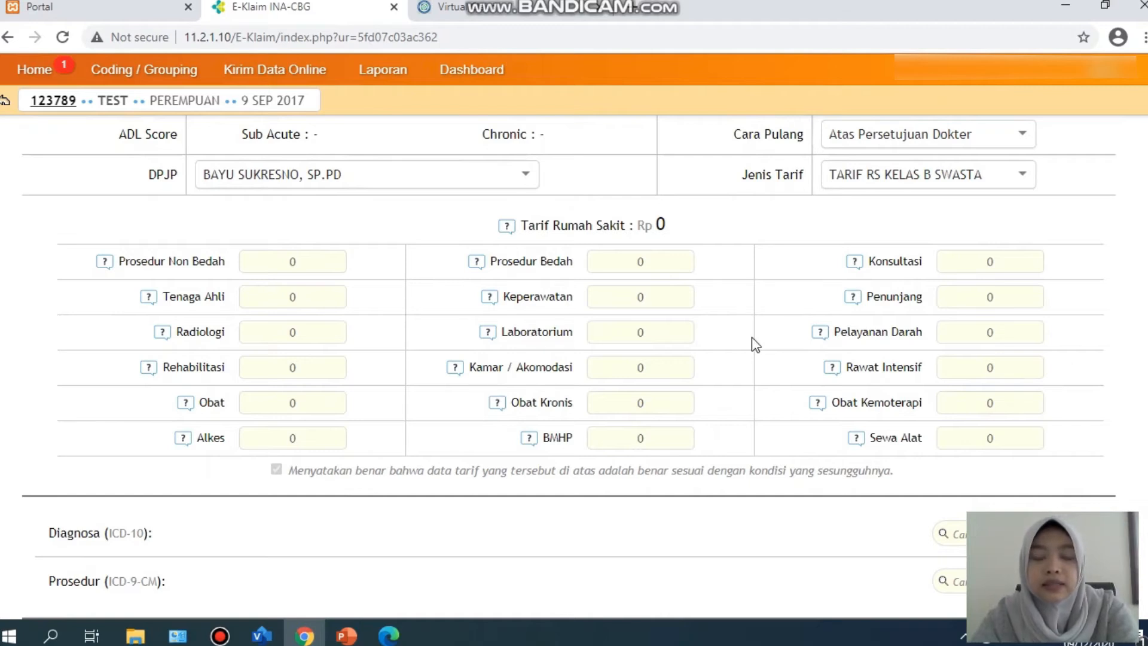
- Enter hospital charges: Laboratorium 140,000, Kamar/Akomodasi 30,000 and Obat 100,000
{"action": "left_click", "coordinate": [660, 332]}
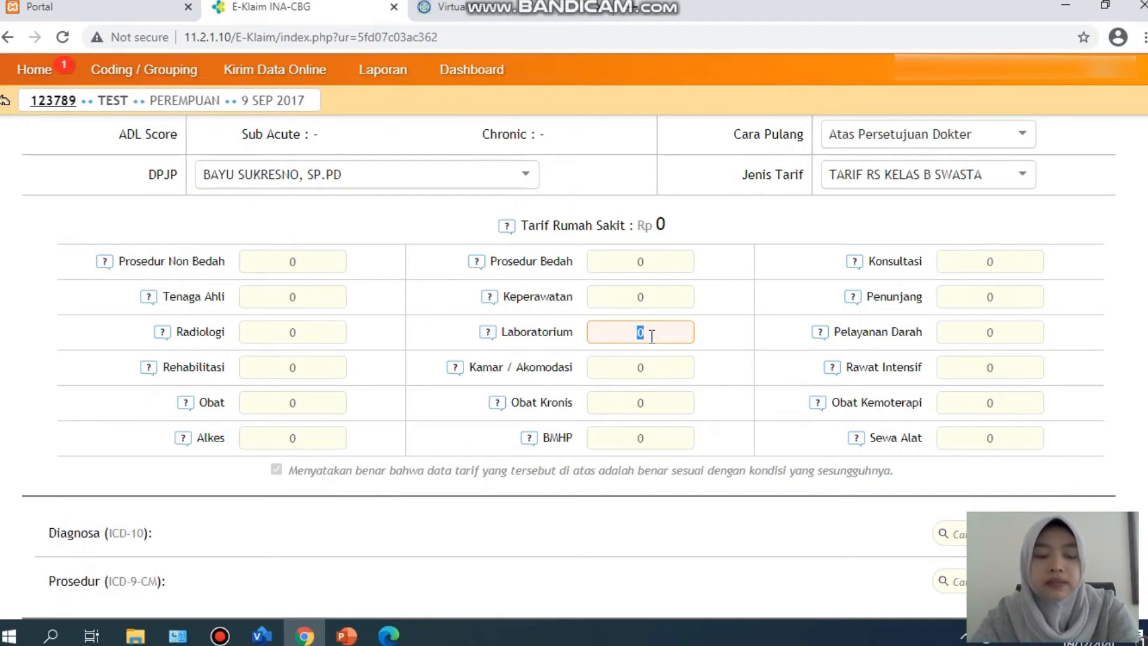
{"action": "type", "text": "140,0"}
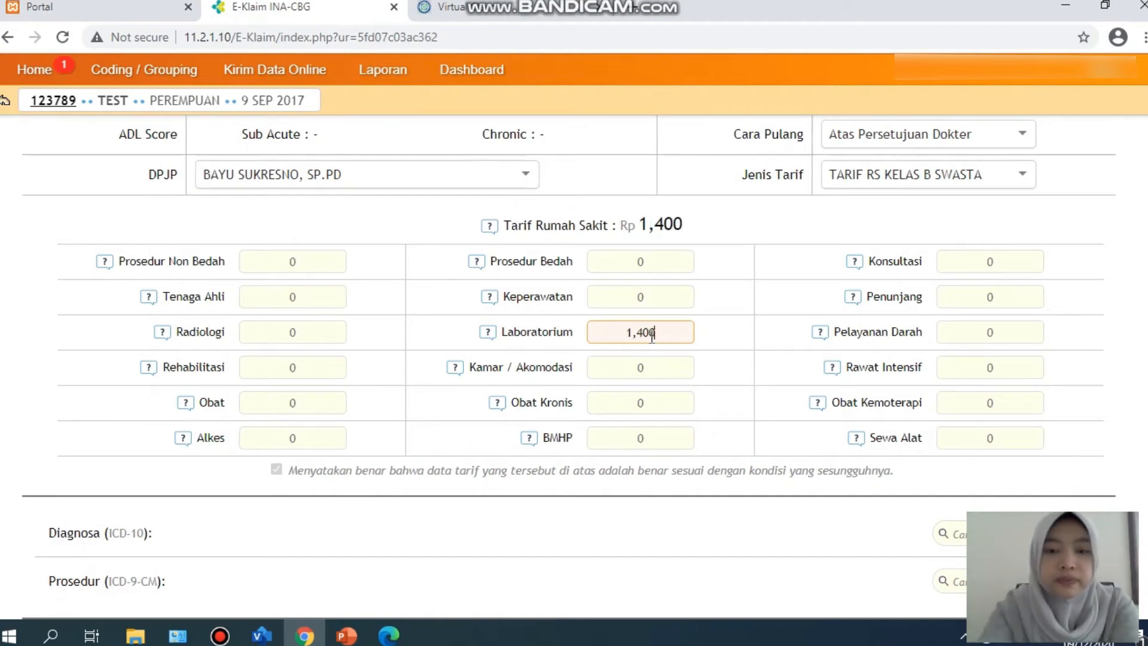
{"action": "type", "text": "00"}
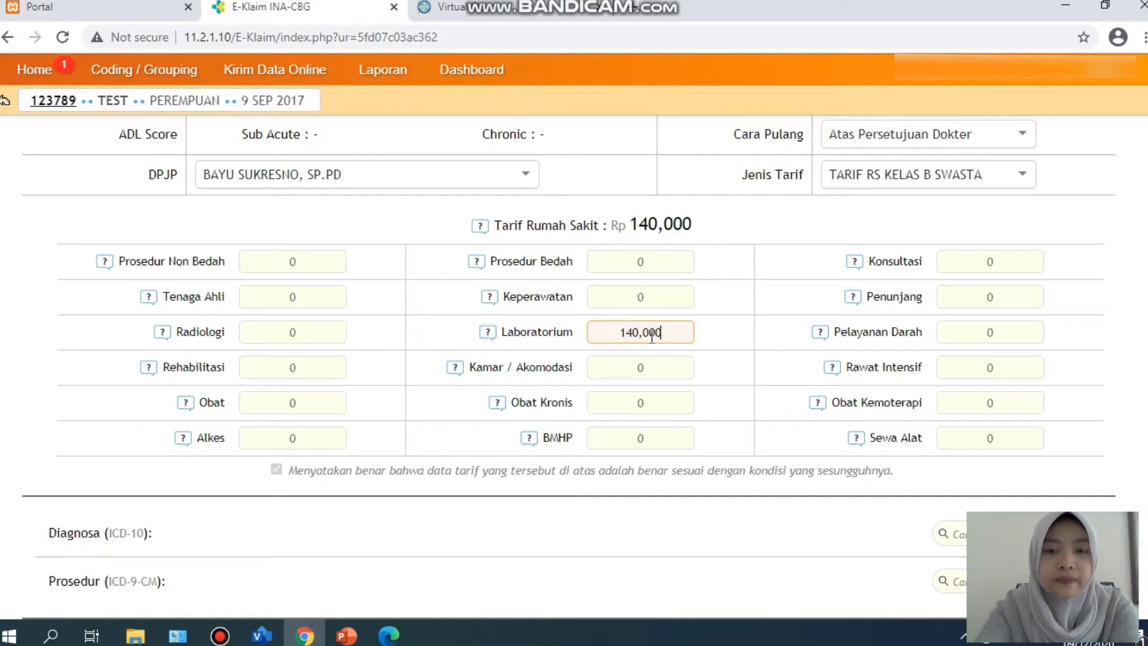
{"action": "left_click", "coordinate": [627, 366]}
{"action": "type", "text": "30,0"}
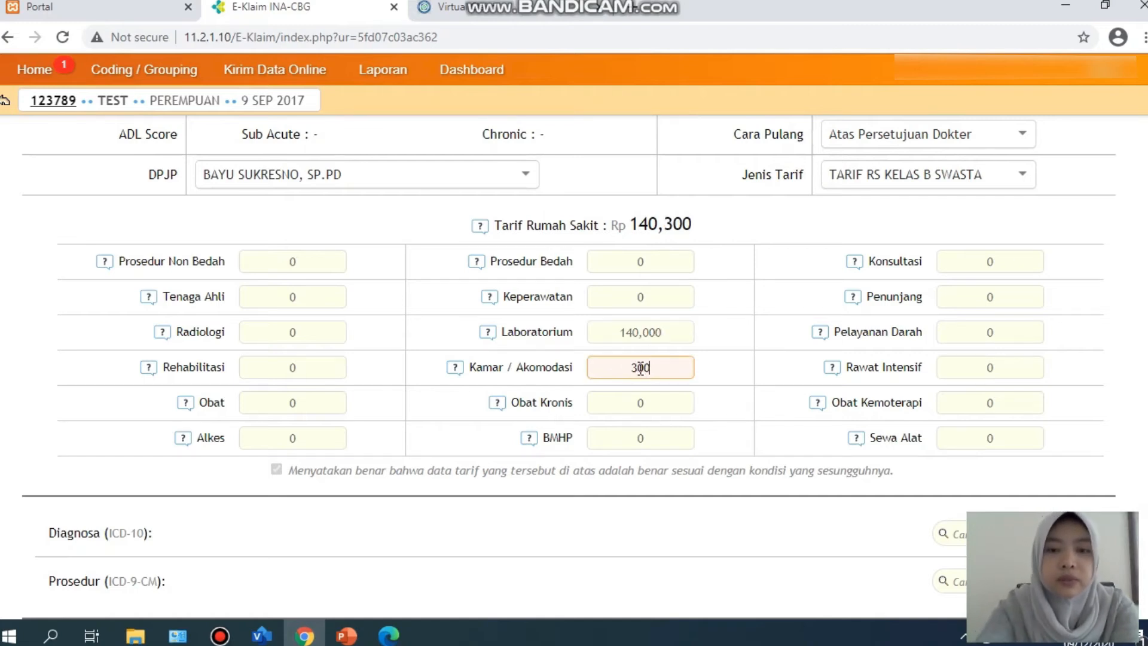
{"action": "type", "text": "00"}
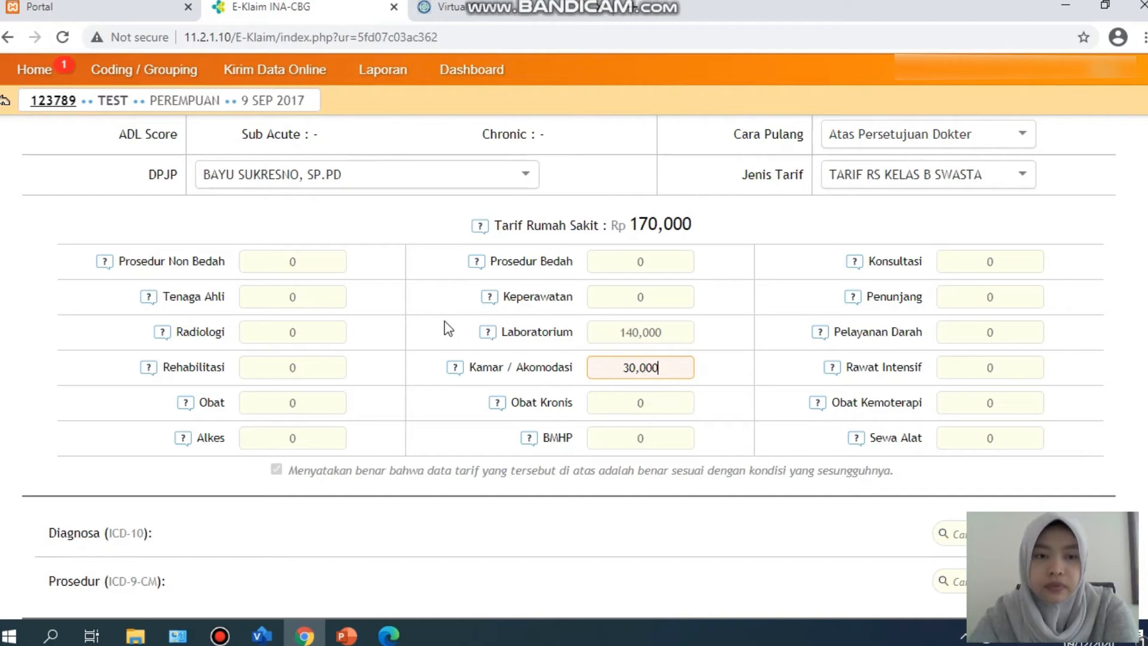
{"action": "left_click", "coordinate": [312, 399]}
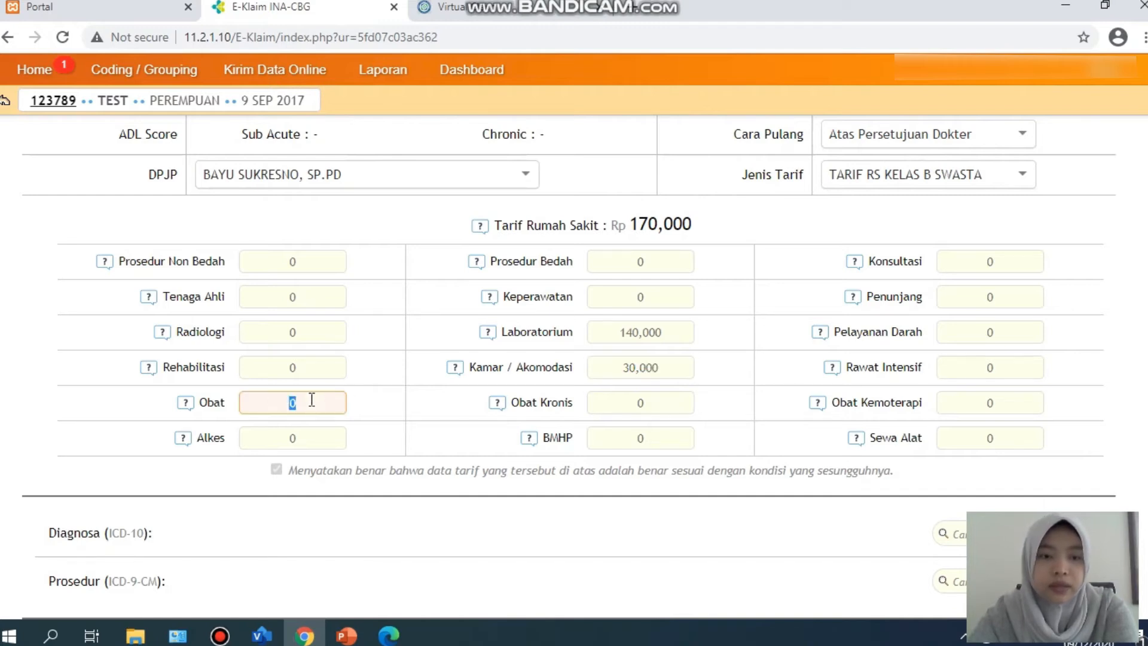
{"action": "type", "text": "100,00"}
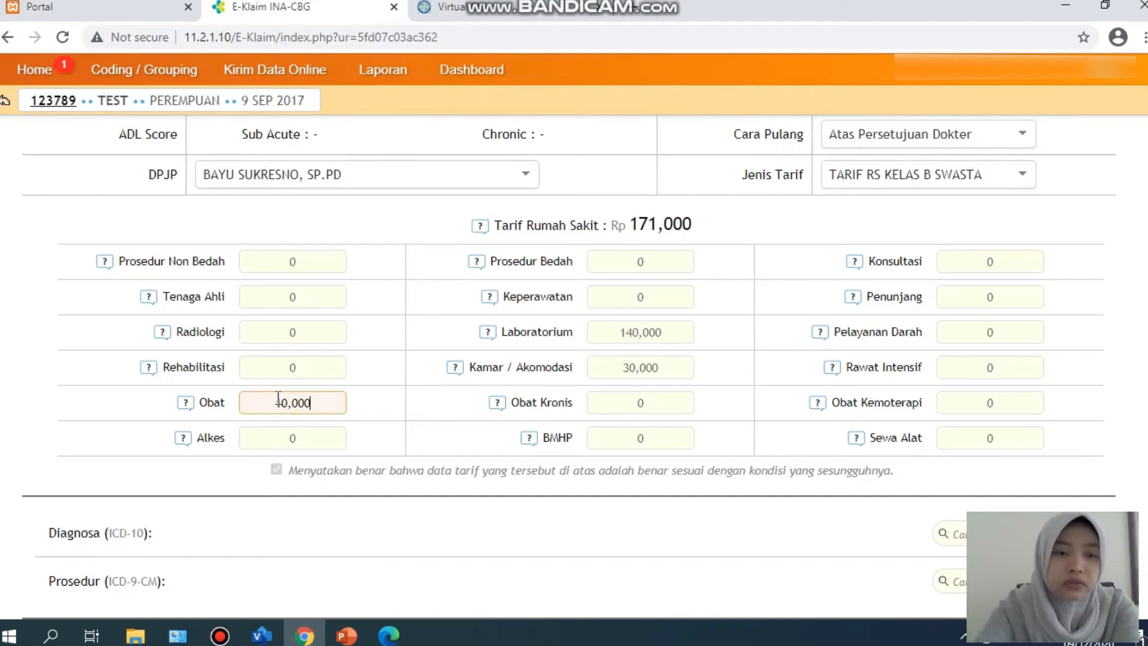
{"action": "type", "text": "0"}
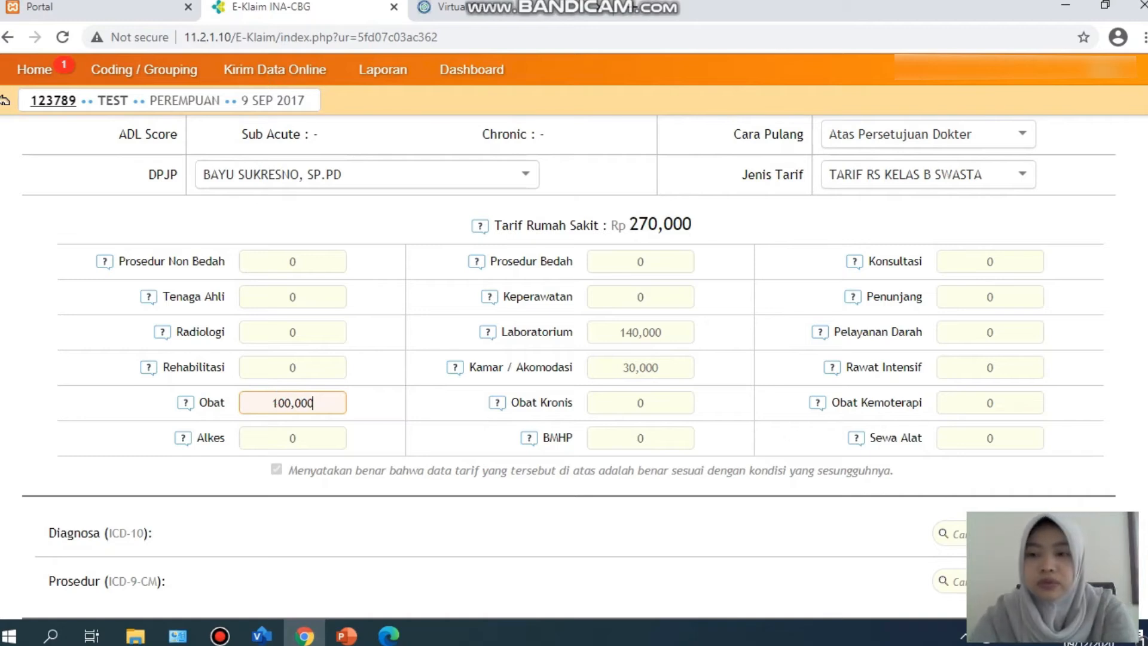
- Search k358 and add K35.8 Acute appendicitis, other and unspecified as primary diagnosis
{"action": "scroll", "coordinate": [568, 367], "scroll_direction": "down", "scroll_amount": 3}
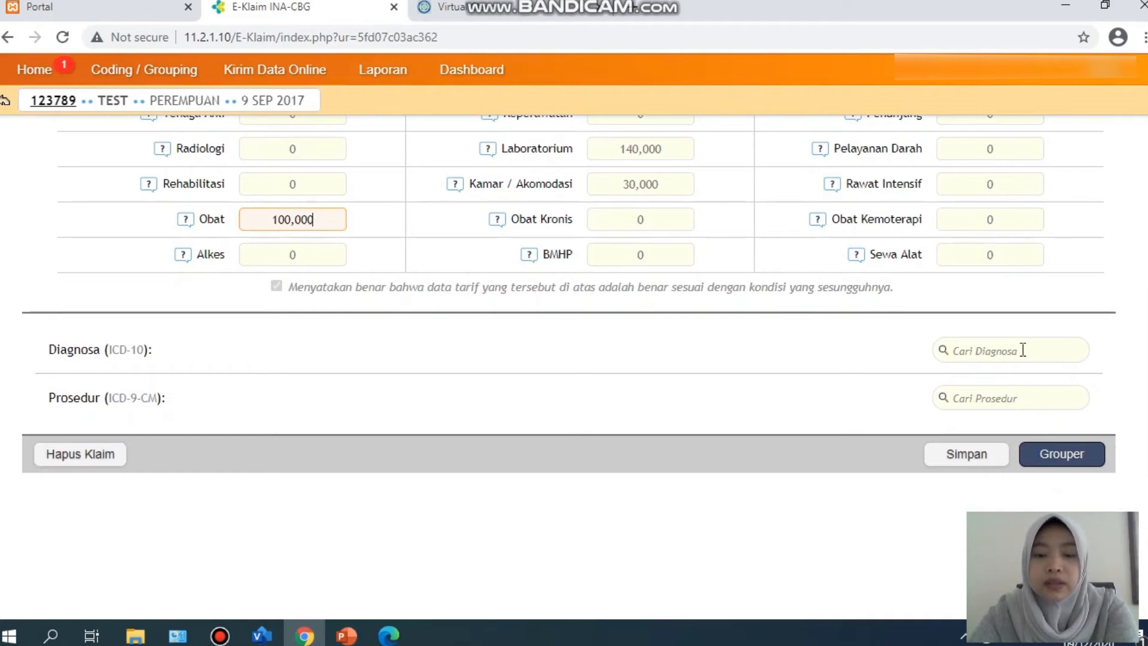
{"action": "left_click", "coordinate": [1022, 350]}
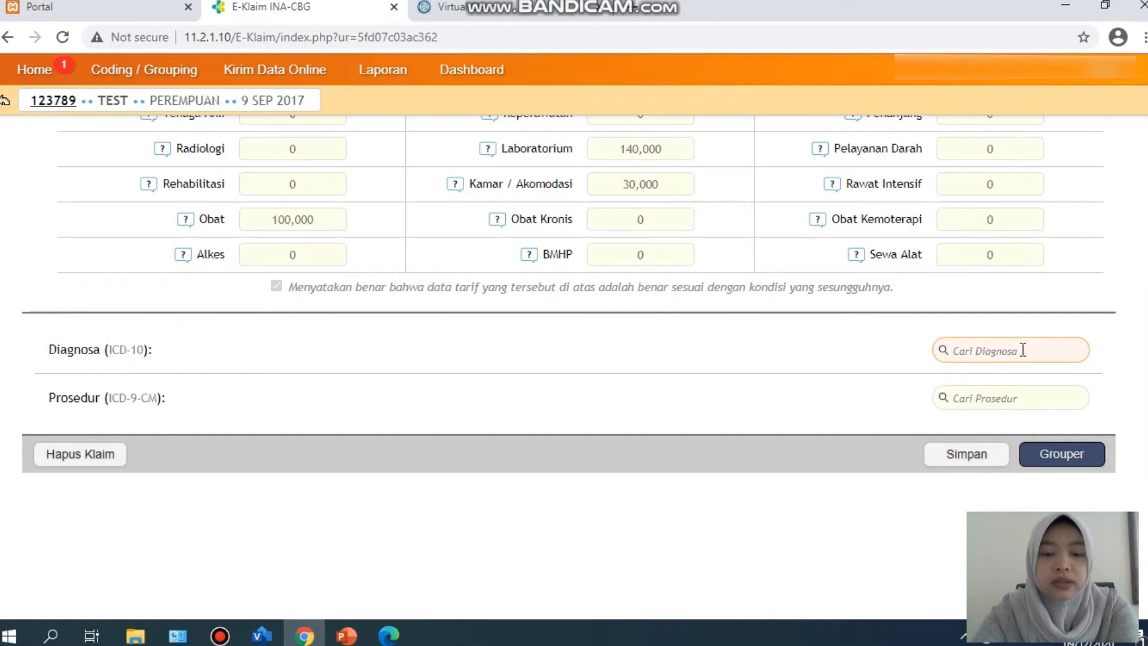
{"action": "type", "text": "j"}
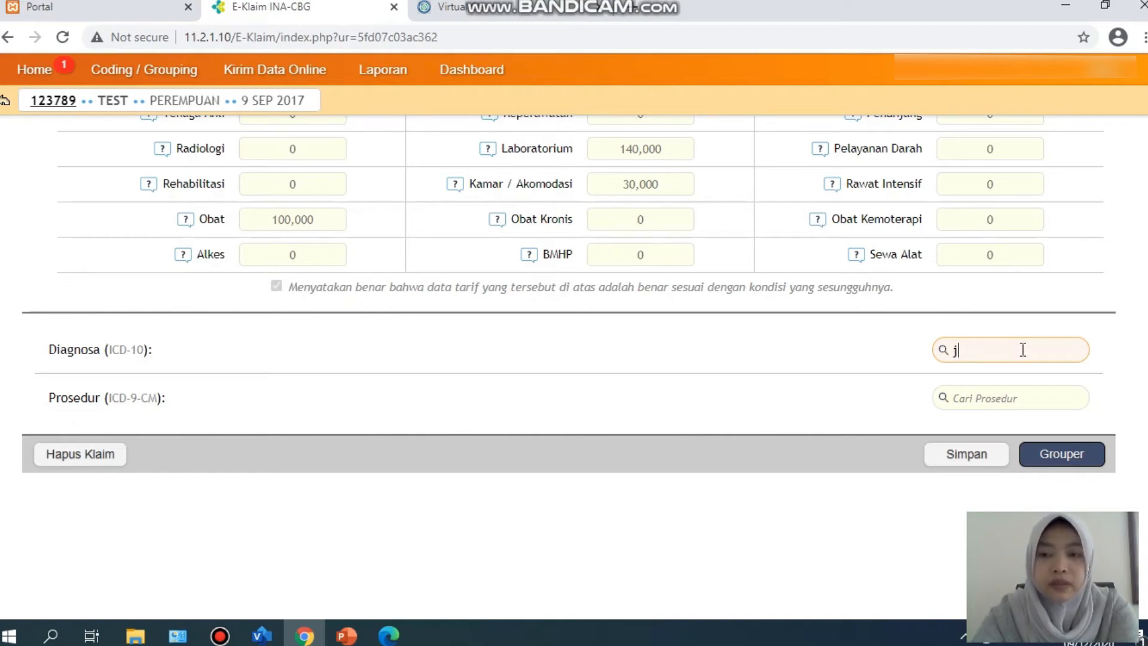
{"action": "key", "text": "BackSpace"}
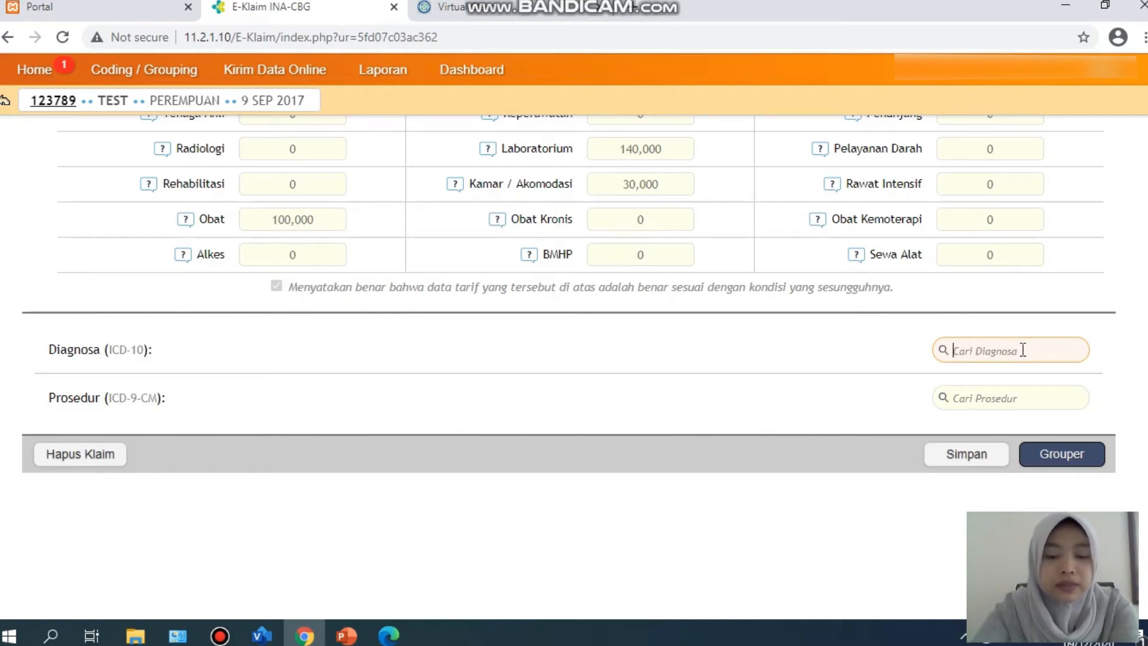
{"action": "type", "text": "k35"}
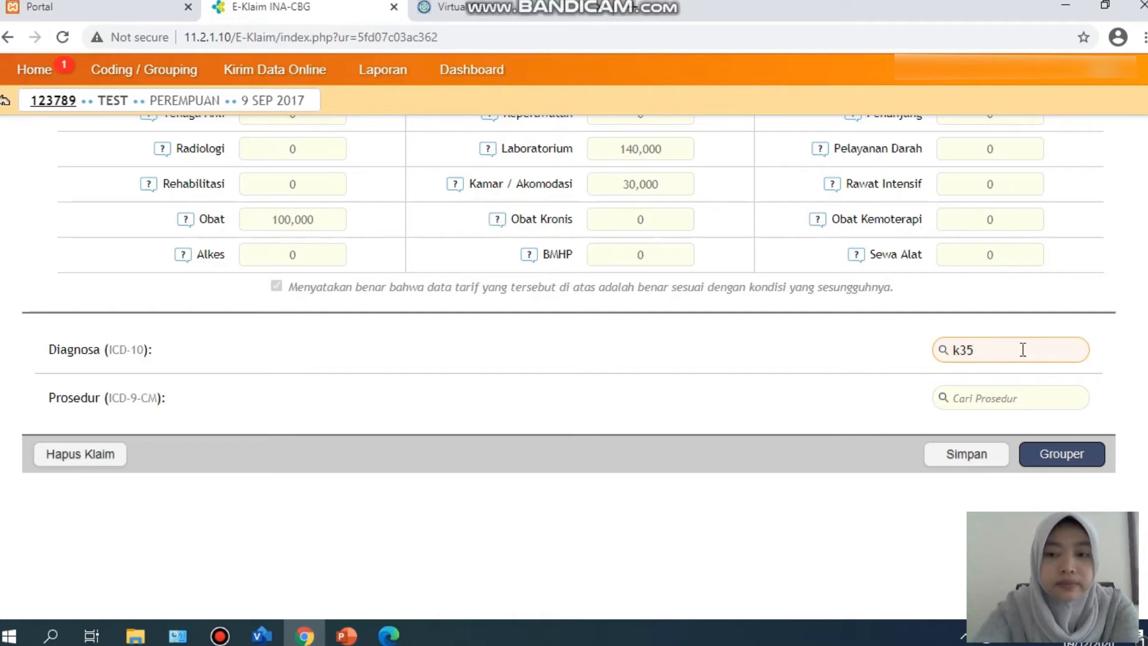
{"action": "type", "text": "8"}
{"action": "key", "text": "Return"}
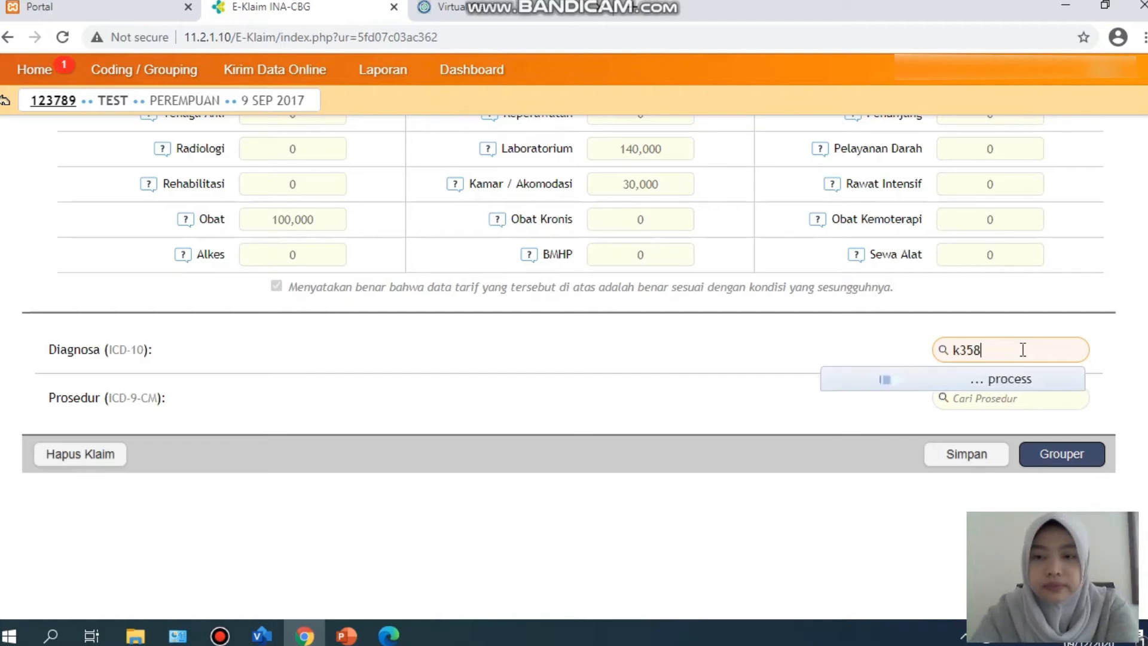
{"action": "key", "text": "Return"}
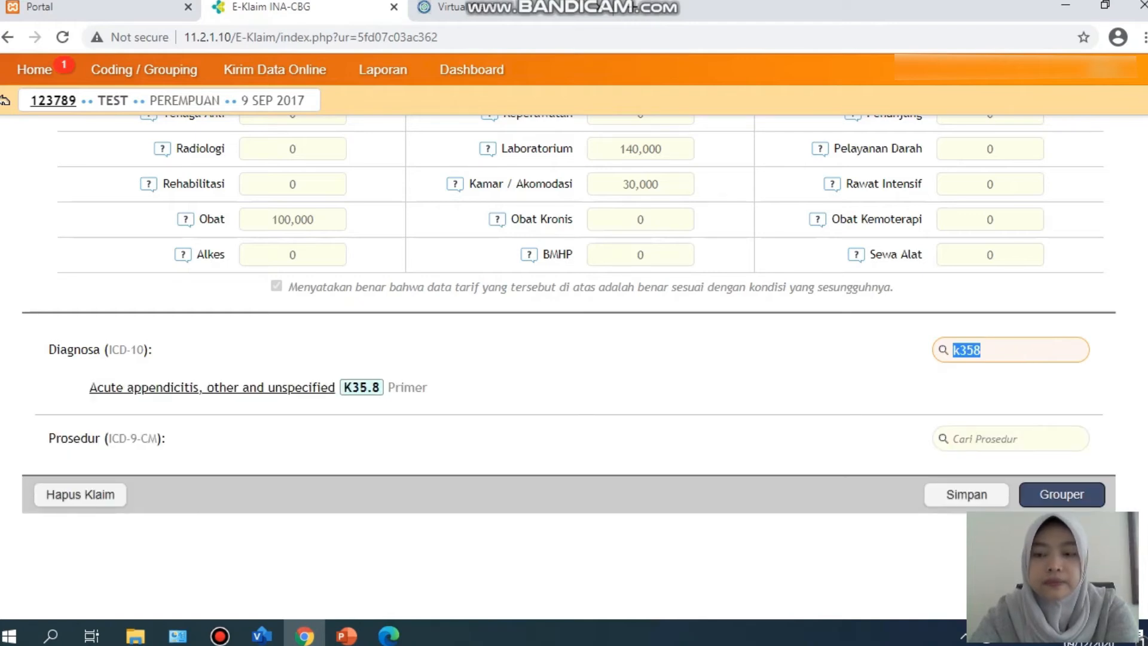
{"action": "scroll", "coordinate": [567, 311], "scroll_direction": "down", "scroll_amount": 2}
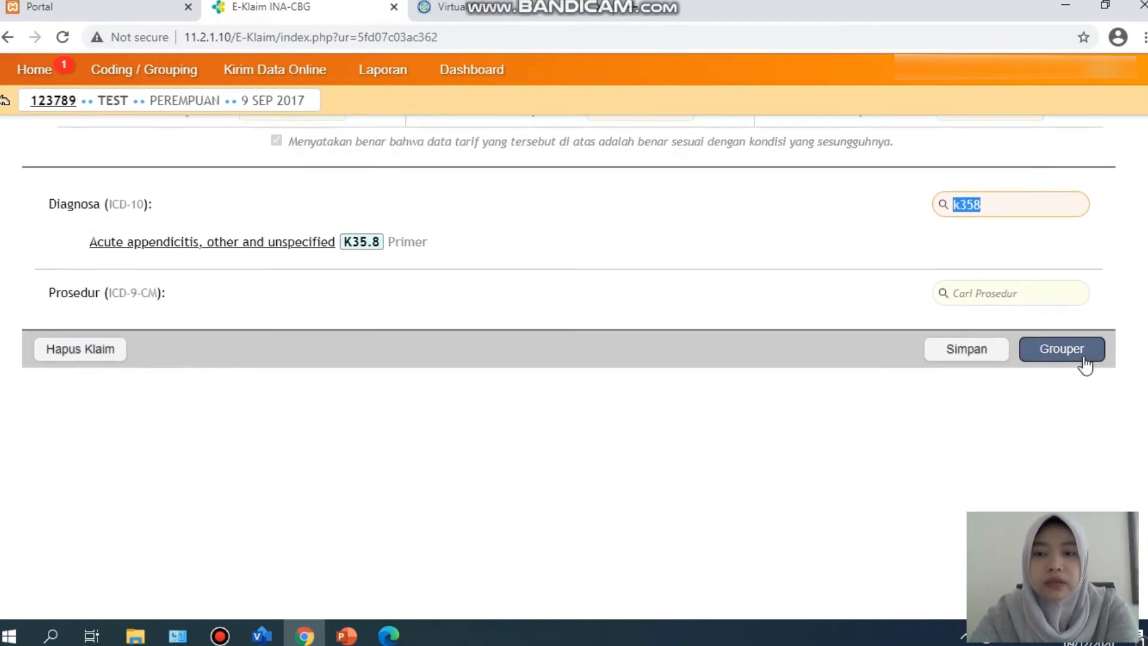
{"action": "left_click", "coordinate": [1083, 359]}
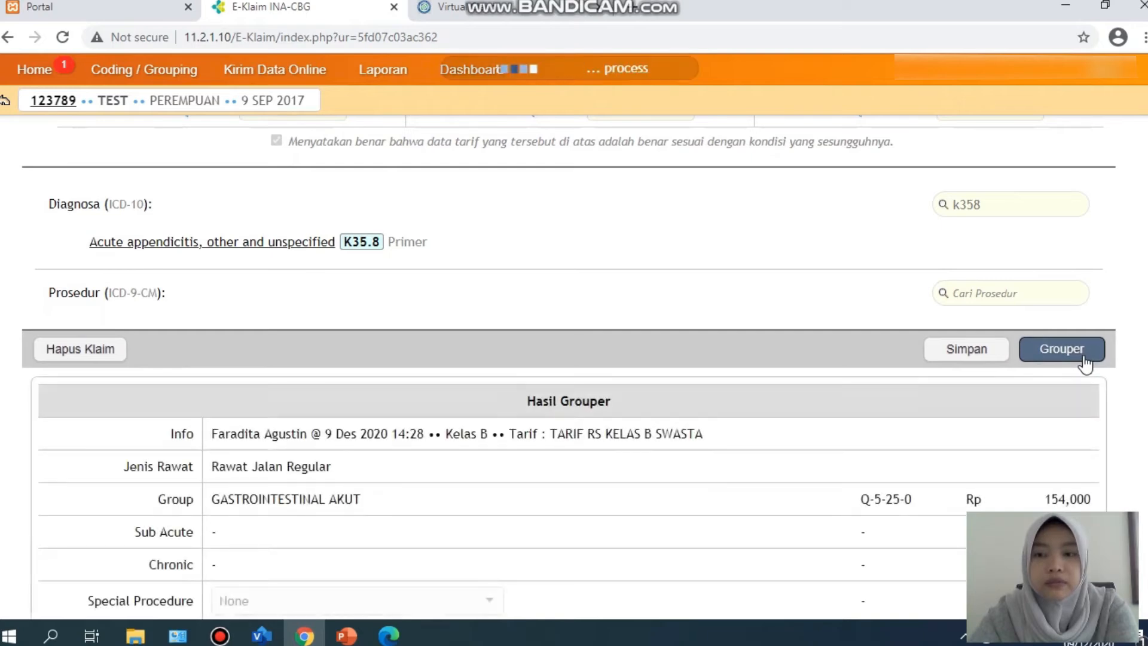
{"action": "scroll", "coordinate": [1070, 355], "scroll_direction": "down", "scroll_amount": 3}
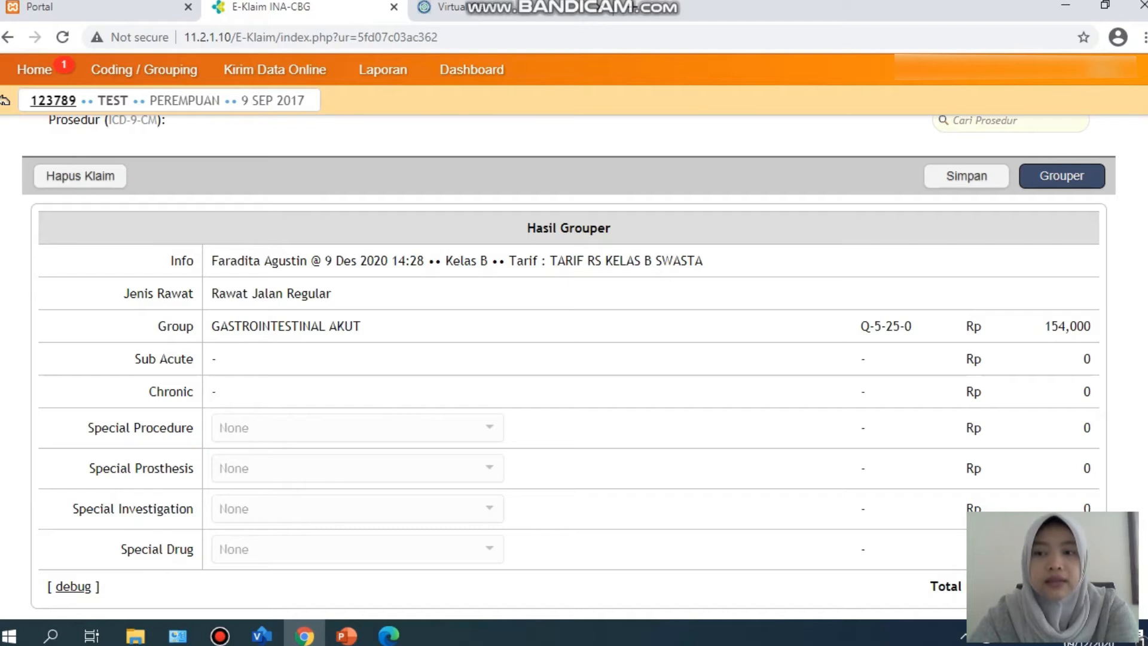
{"action": "scroll", "coordinate": [568, 368], "scroll_direction": "up", "scroll_amount": 3}
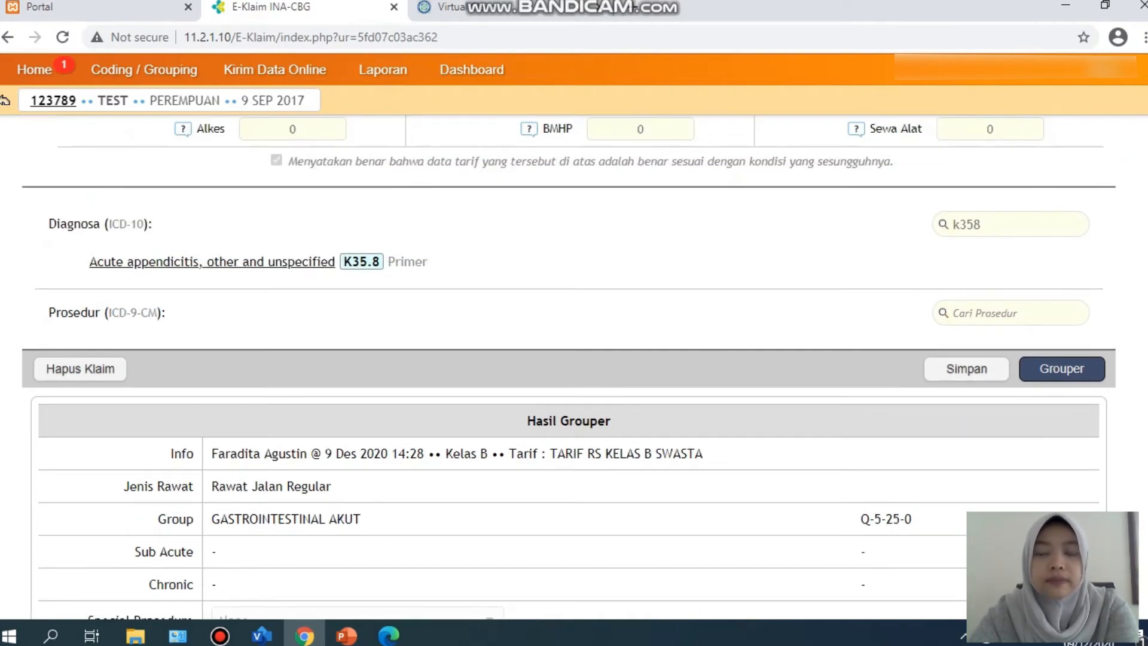
{"action": "scroll", "coordinate": [568, 368], "scroll_direction": "up", "scroll_amount": 5}
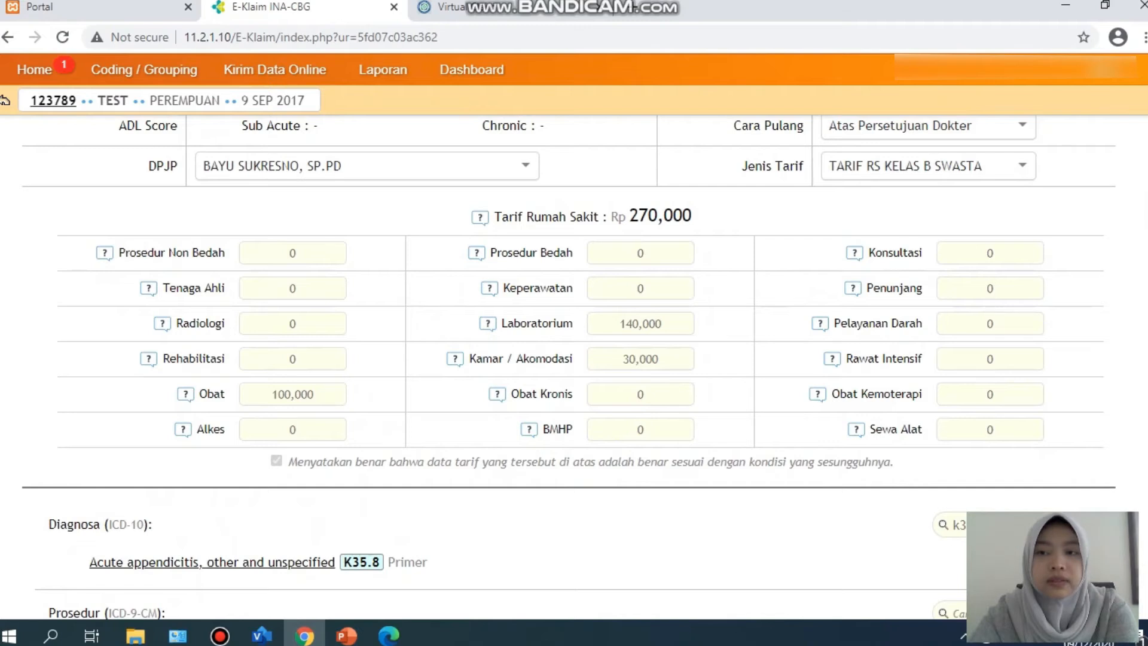
{"action": "scroll", "coordinate": [633, 239], "scroll_direction": "up", "scroll_amount": 1}
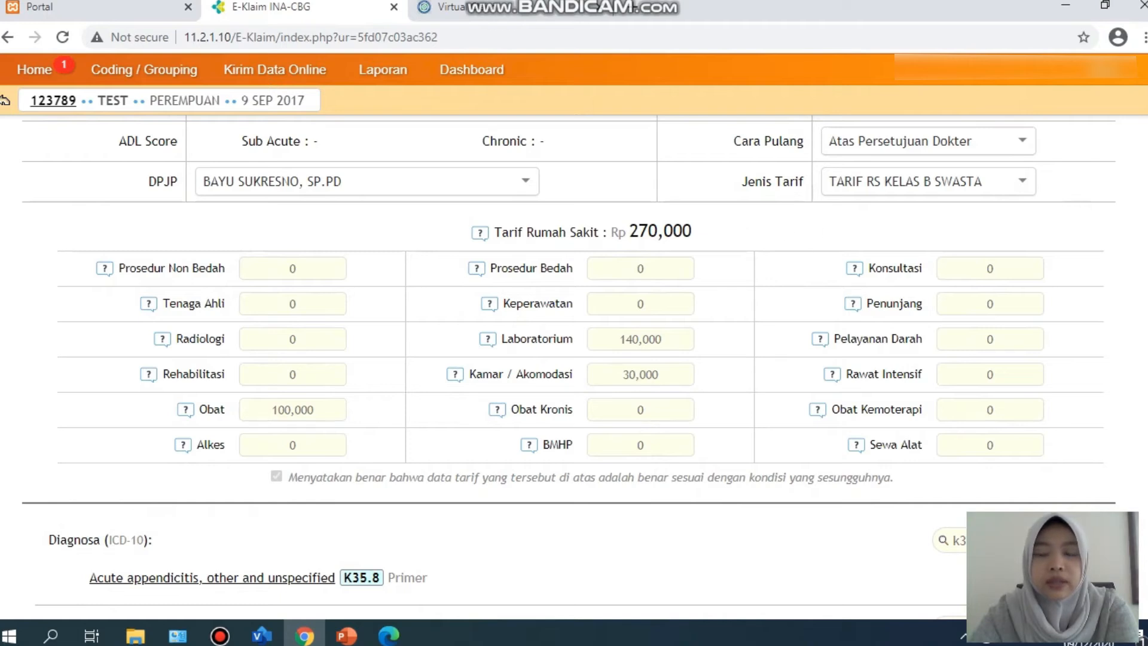
{"action": "scroll", "coordinate": [1083, 266], "scroll_direction": "down", "scroll_amount": 8}
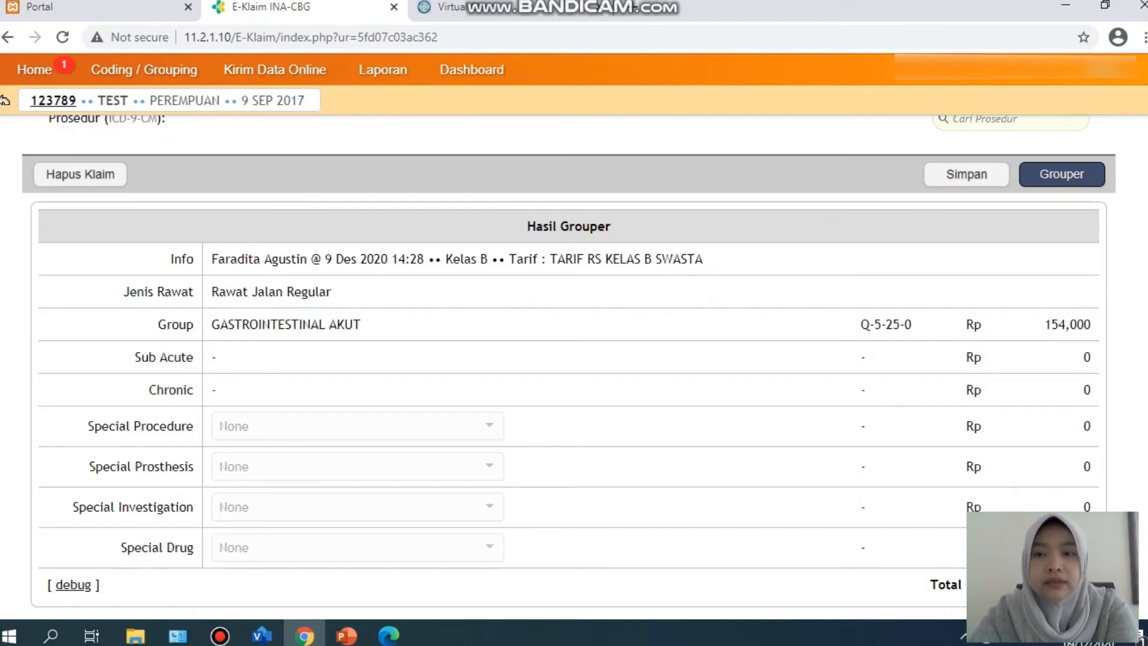
{"action": "scroll", "coordinate": [568, 359], "scroll_direction": "down", "scroll_amount": 1}
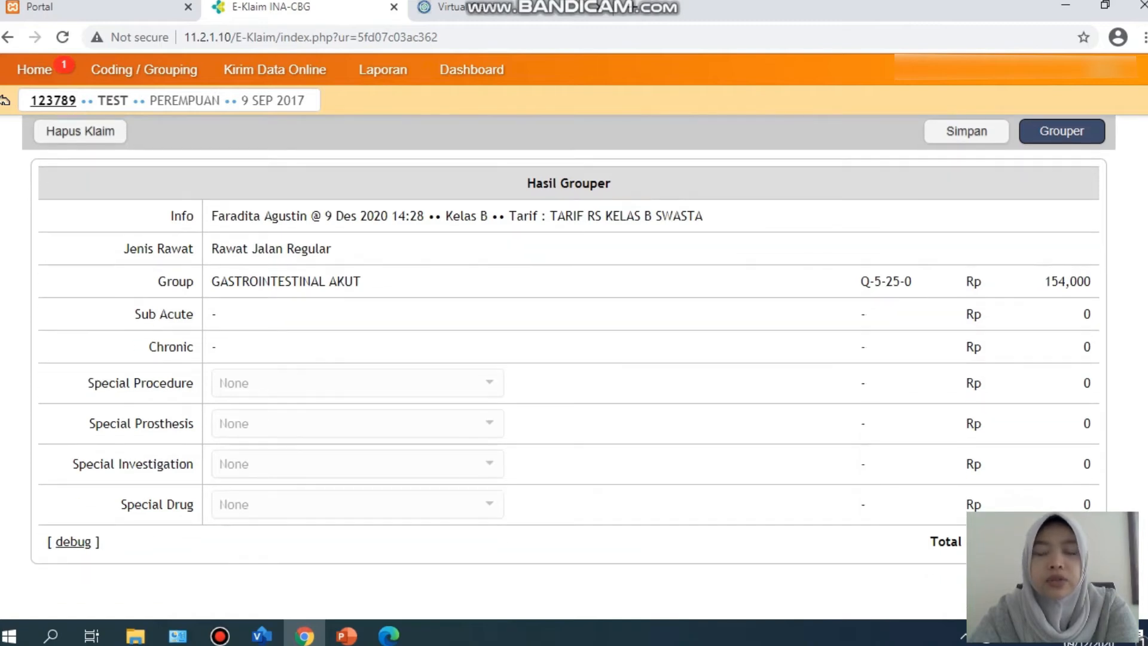
{"action": "scroll", "coordinate": [568, 359], "scroll_direction": "up", "scroll_amount": 1}
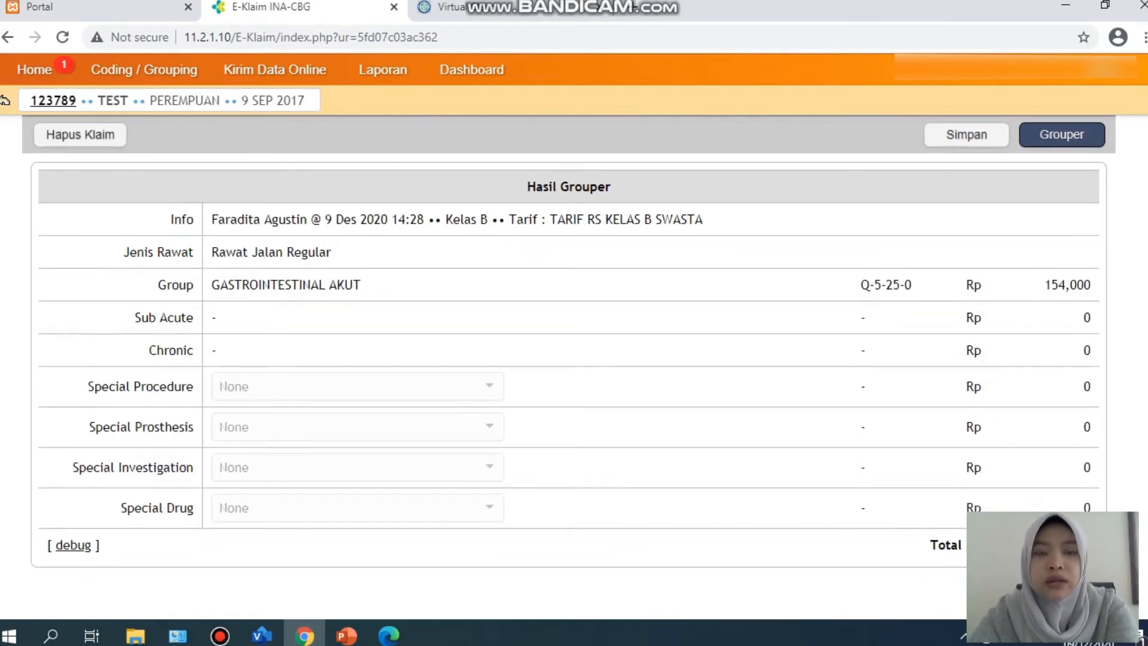
{"action": "scroll", "coordinate": [569, 359], "scroll_direction": "up", "scroll_amount": 5}
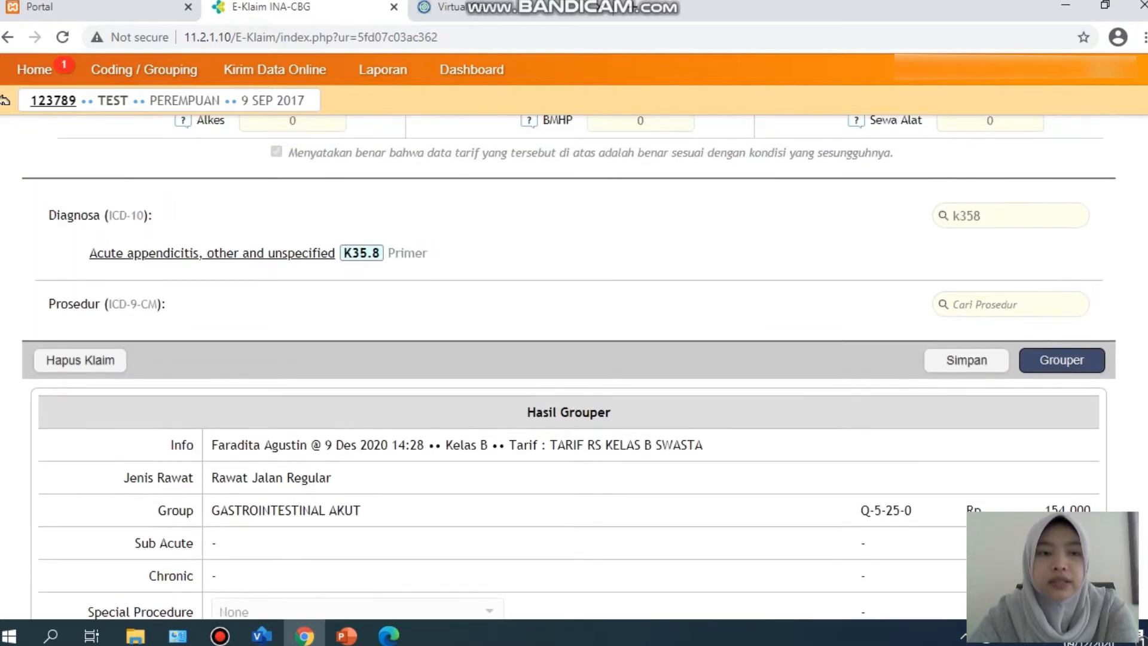
{"action": "scroll", "coordinate": [1069, 251], "scroll_direction": "down", "scroll_amount": 3}
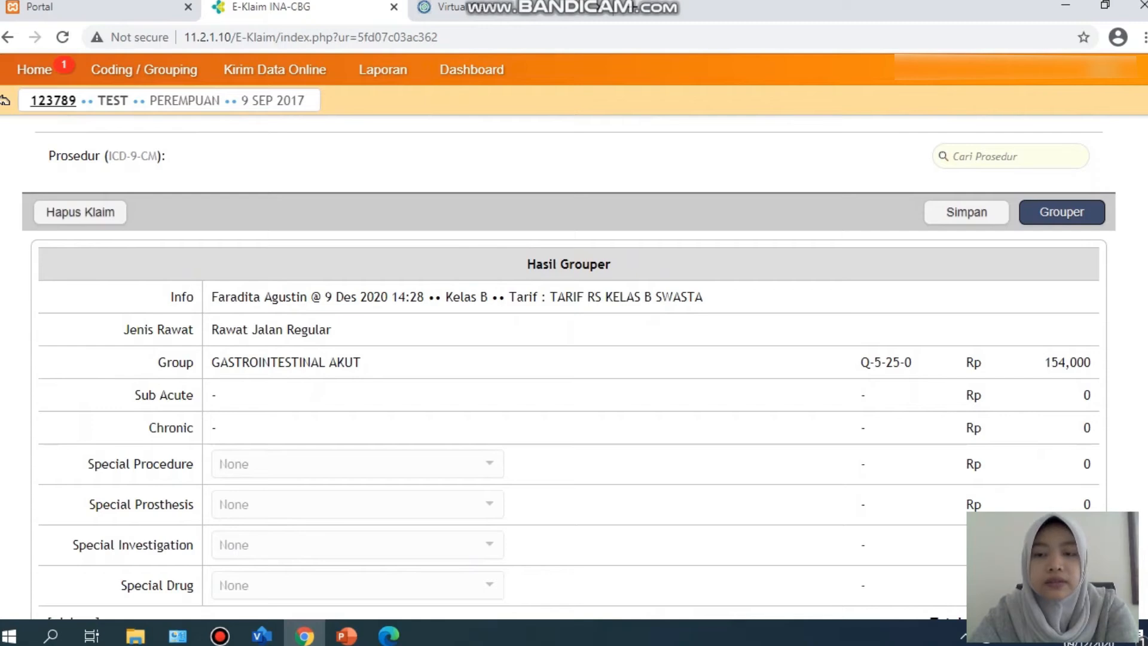
{"action": "scroll", "coordinate": [568, 358], "scroll_direction": "down", "scroll_amount": 3}
{"action": "scroll", "coordinate": [569, 358], "scroll_direction": "up", "scroll_amount": 2}
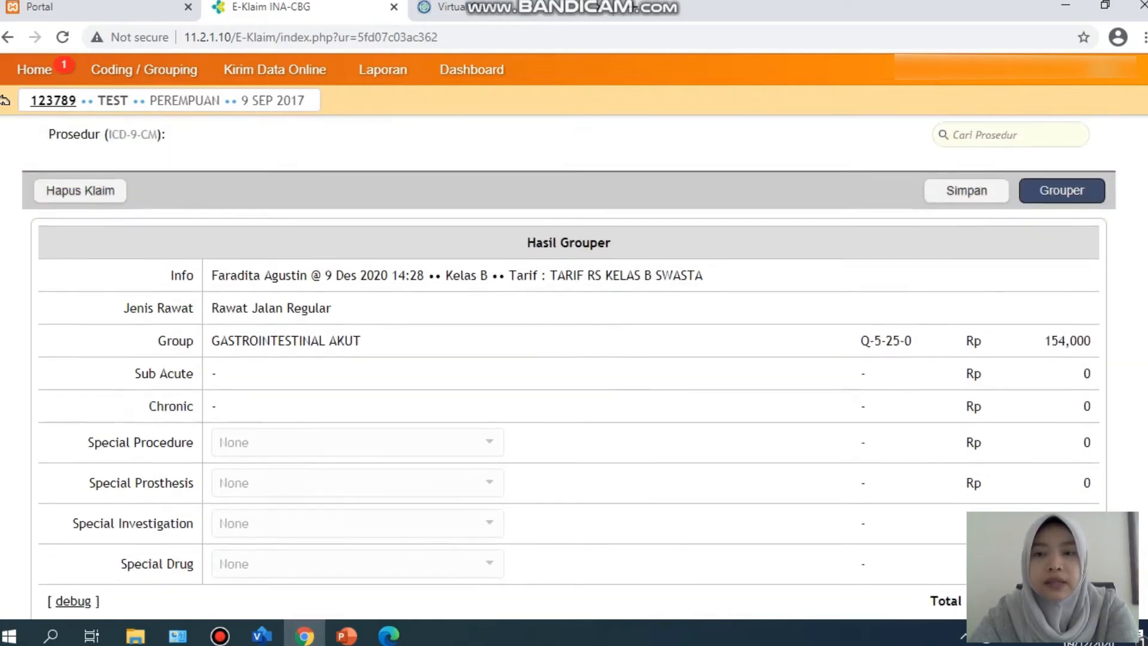
{"action": "scroll", "coordinate": [568, 359], "scroll_direction": "up", "scroll_amount": 2}
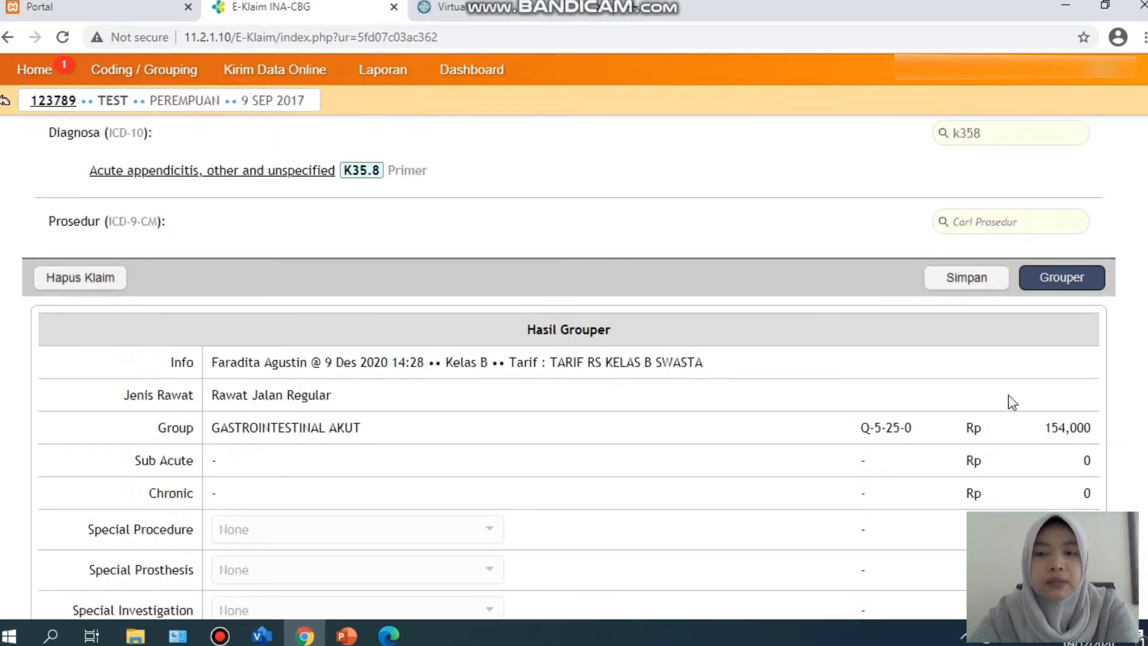
{"action": "scroll", "coordinate": [1032, 287], "scroll_direction": "up", "scroll_amount": 2}
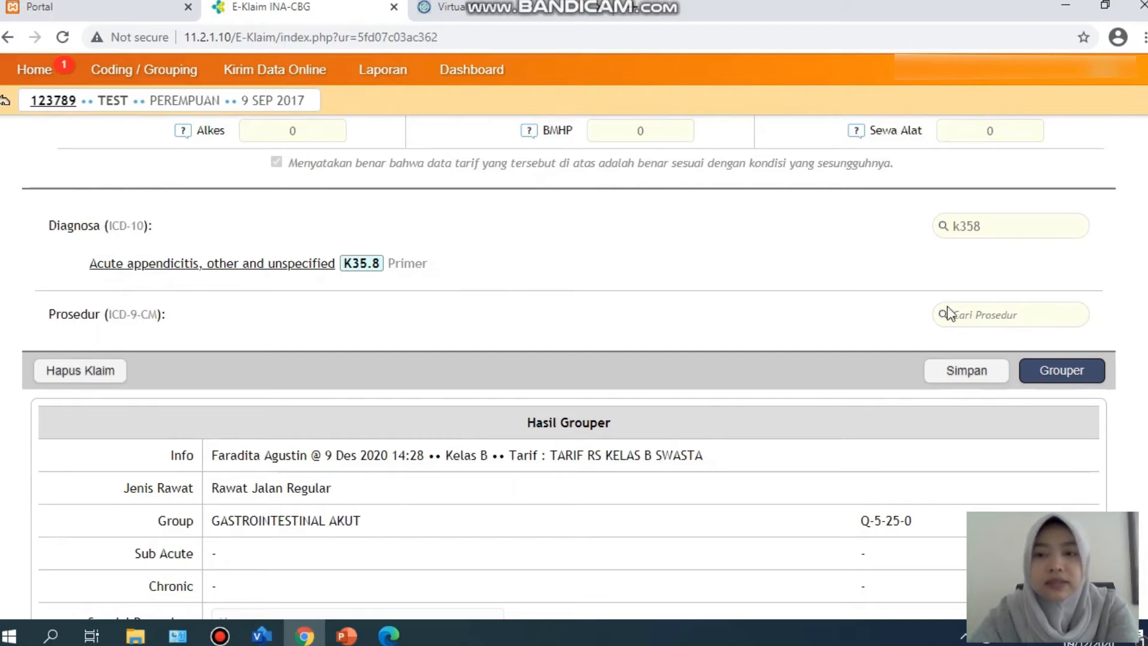
{"action": "scroll", "coordinate": [1125, 399], "scroll_direction": "down", "scroll_amount": 6}
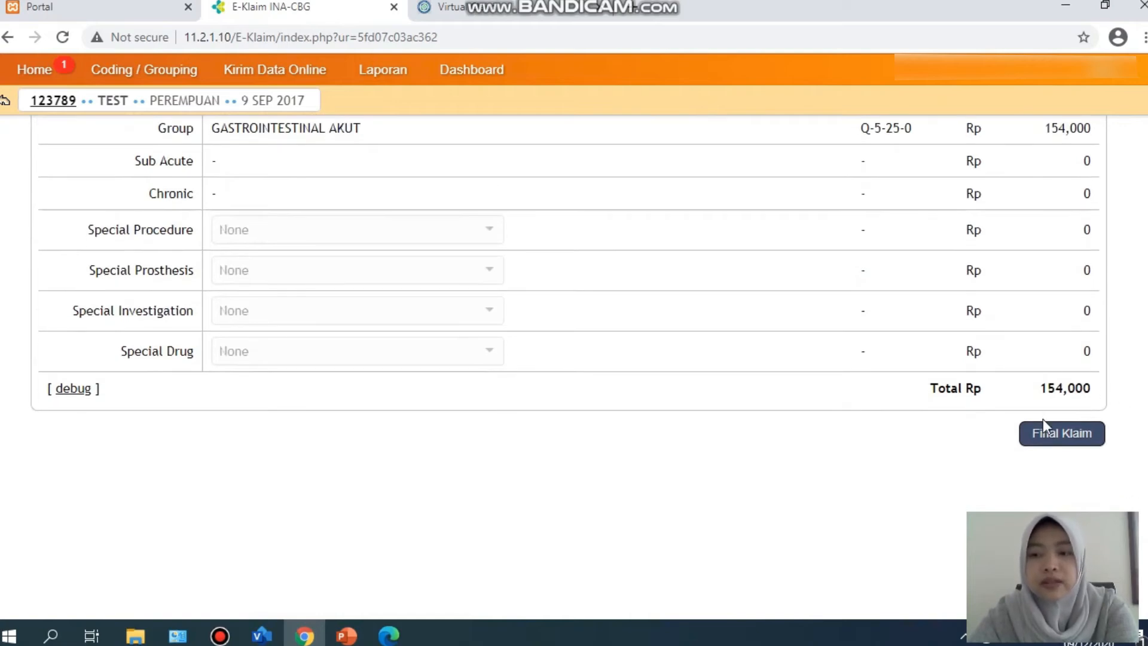
- Finalise the Q-5-25-0 claim and check its status now reads Final
{"action": "left_click", "coordinate": [1046, 436]}
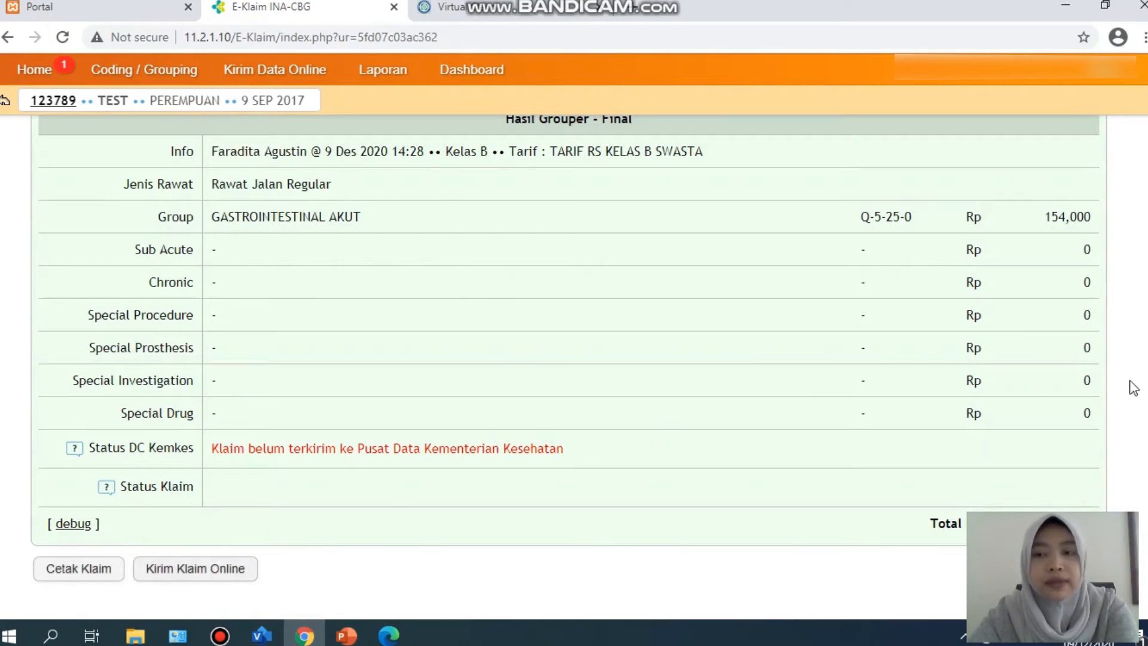
{"action": "scroll", "coordinate": [574, 359], "scroll_direction": "up", "scroll_amount": 7}
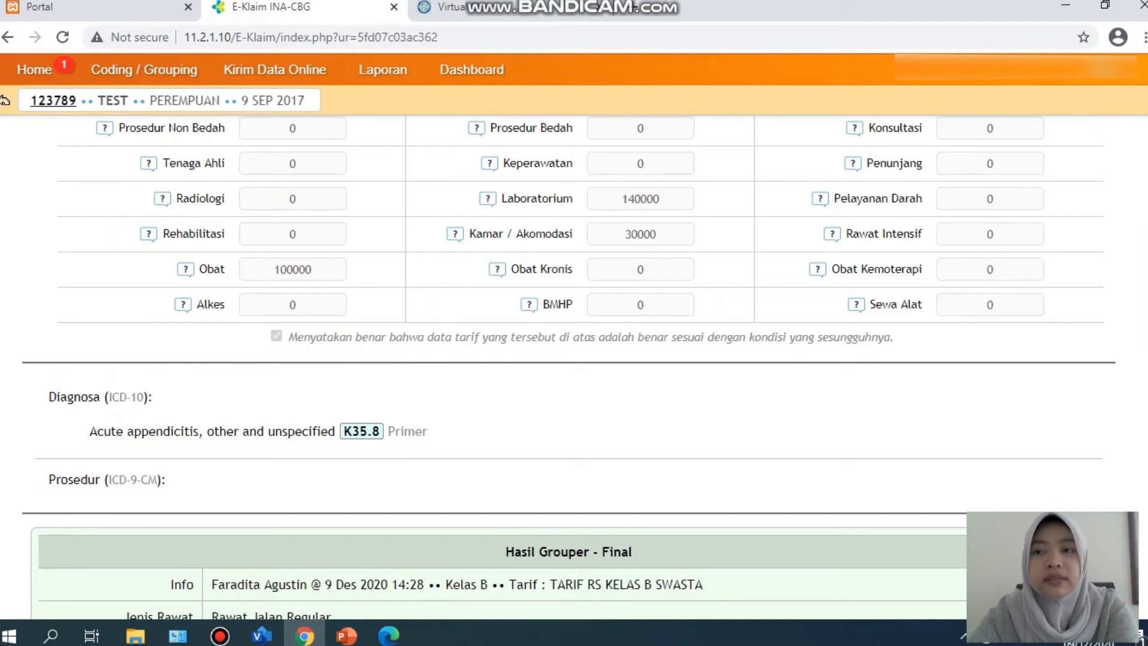
{"action": "scroll", "coordinate": [573, 358], "scroll_direction": "up", "scroll_amount": 8}
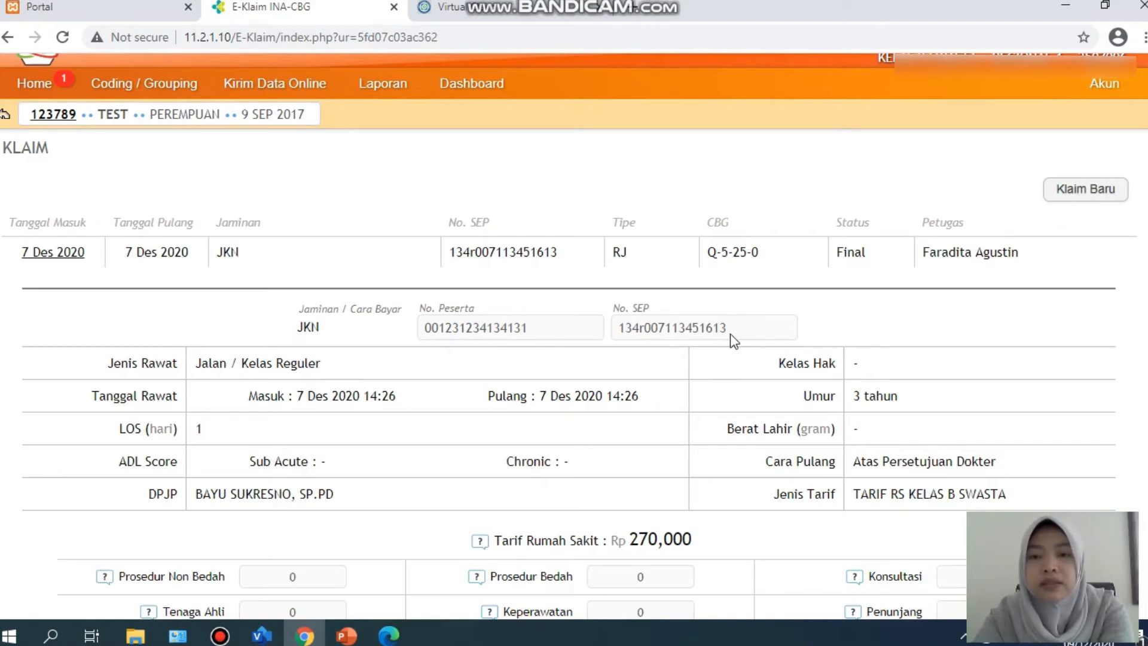
{"action": "scroll", "coordinate": [574, 334], "scroll_direction": "down", "scroll_amount": 5}
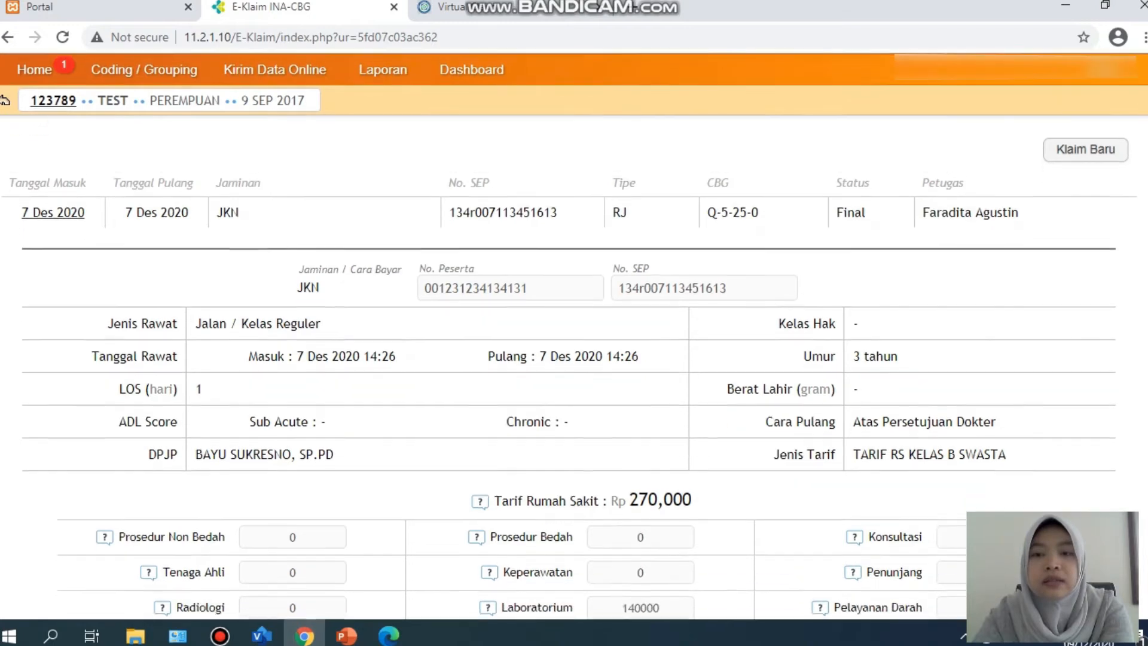
{"action": "scroll", "coordinate": [574, 335], "scroll_direction": "up", "scroll_amount": 3}
{"action": "scroll", "coordinate": [573, 334], "scroll_direction": "up", "scroll_amount": 2}
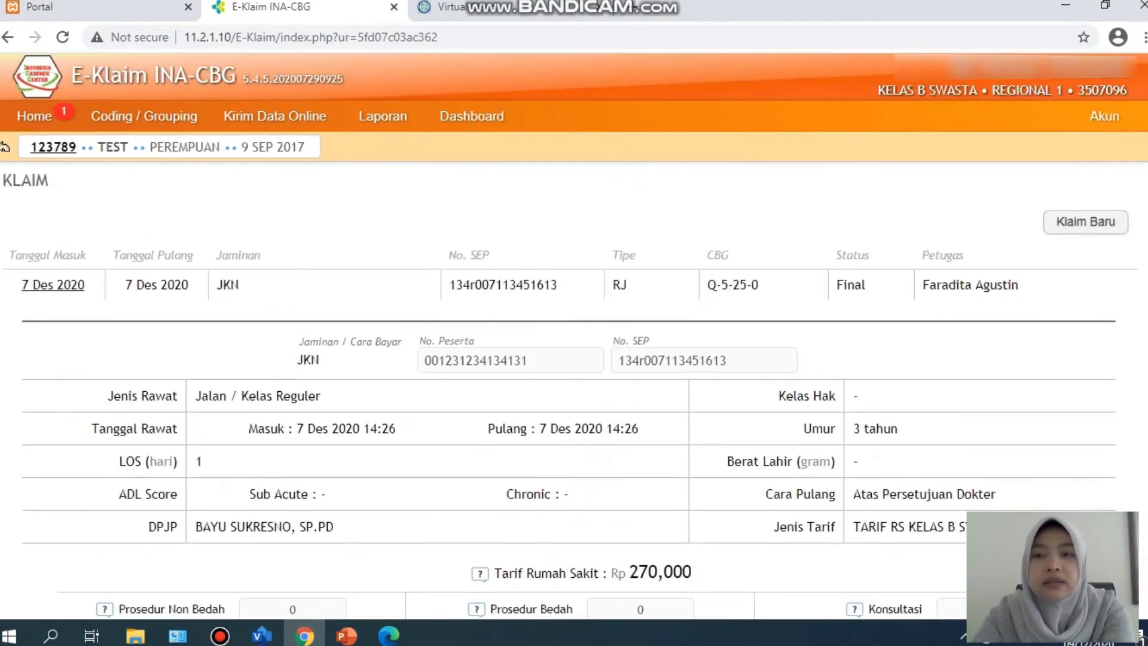
- Search patient claims by the SEP number and open the matching patient's claim list
{"action": "left_click", "coordinate": [6, 151]}
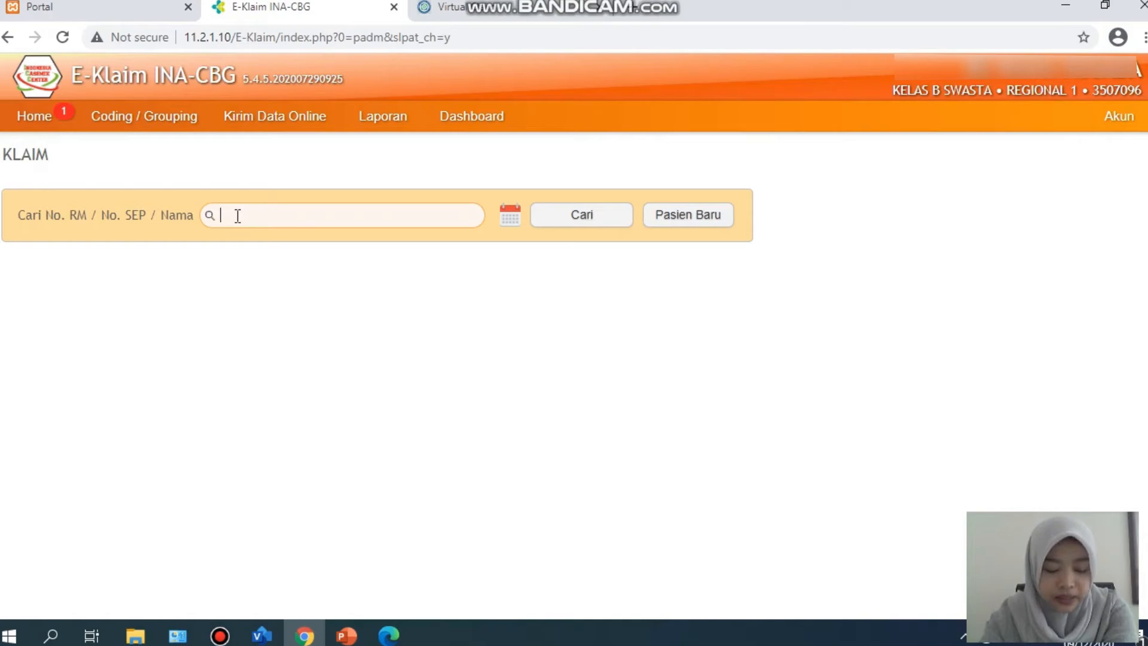
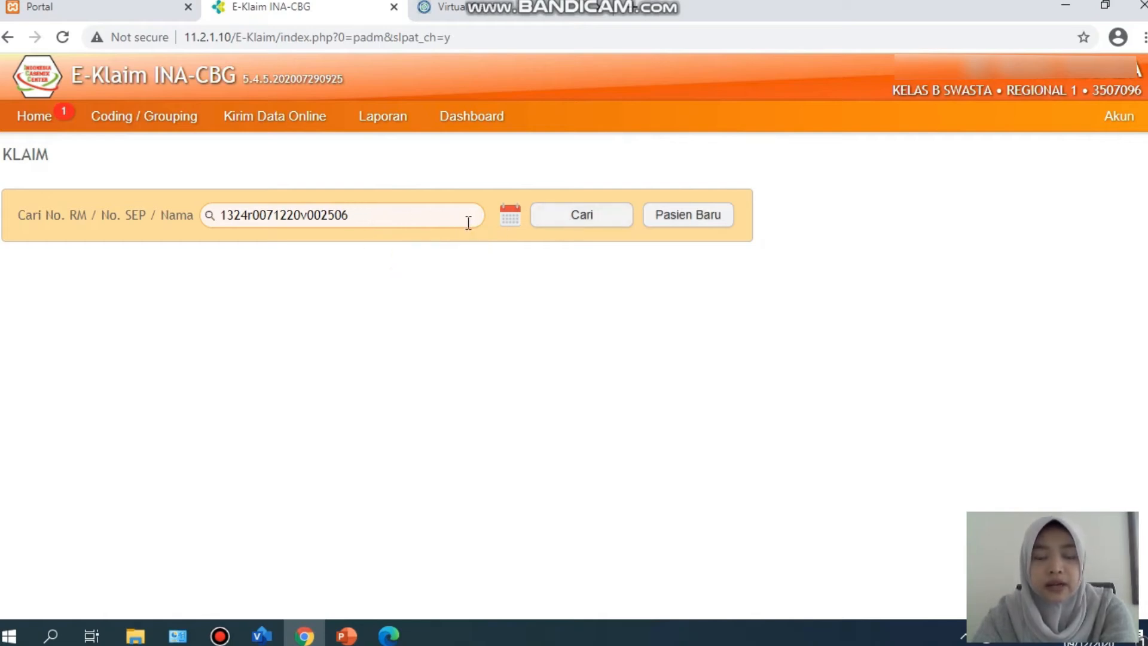
{"action": "left_click", "coordinate": [562, 222]}
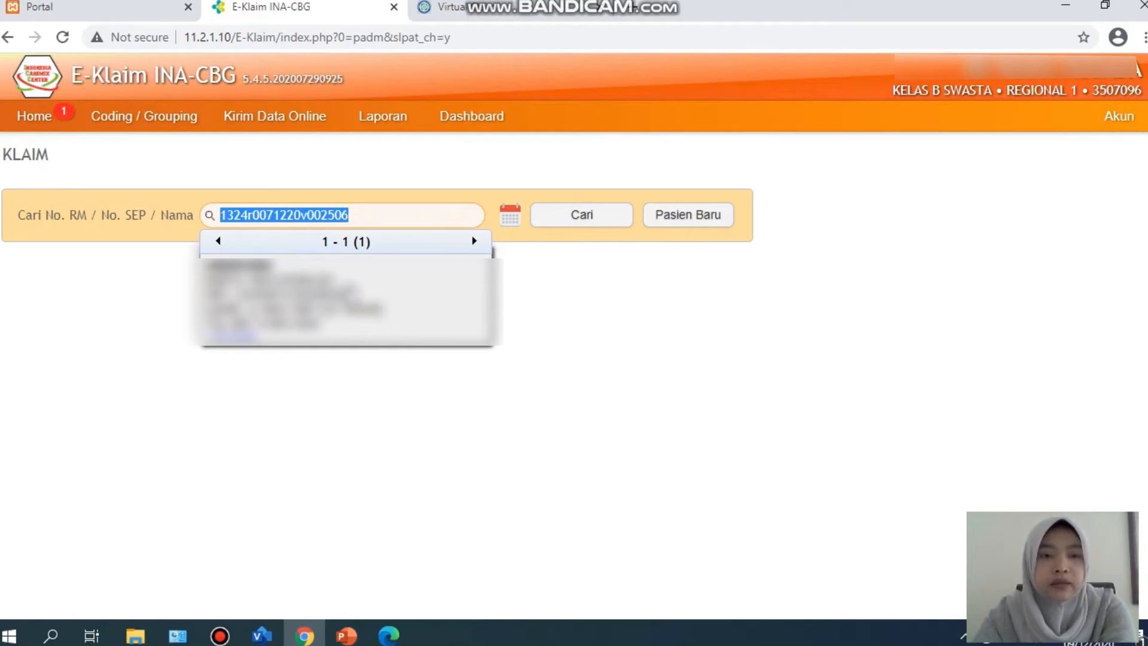
{"action": "left_click", "coordinate": [351, 292]}
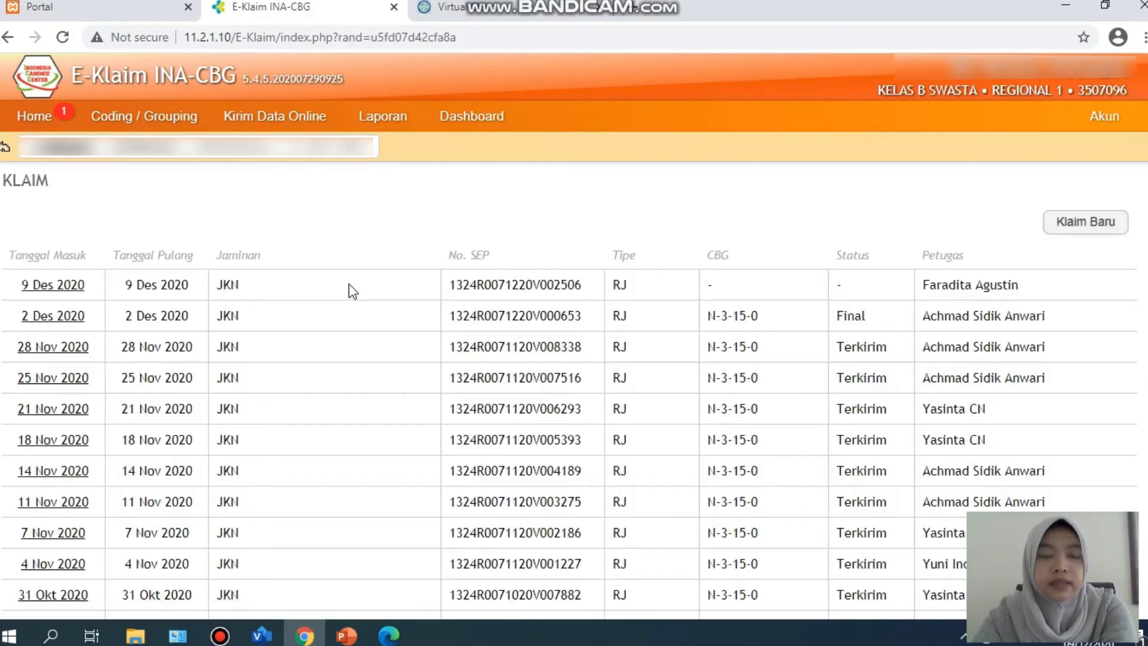
- Open the 9 Des 2020 claim and change its attending doctor (DPJP) to another physician
{"action": "left_click", "coordinate": [47, 287]}
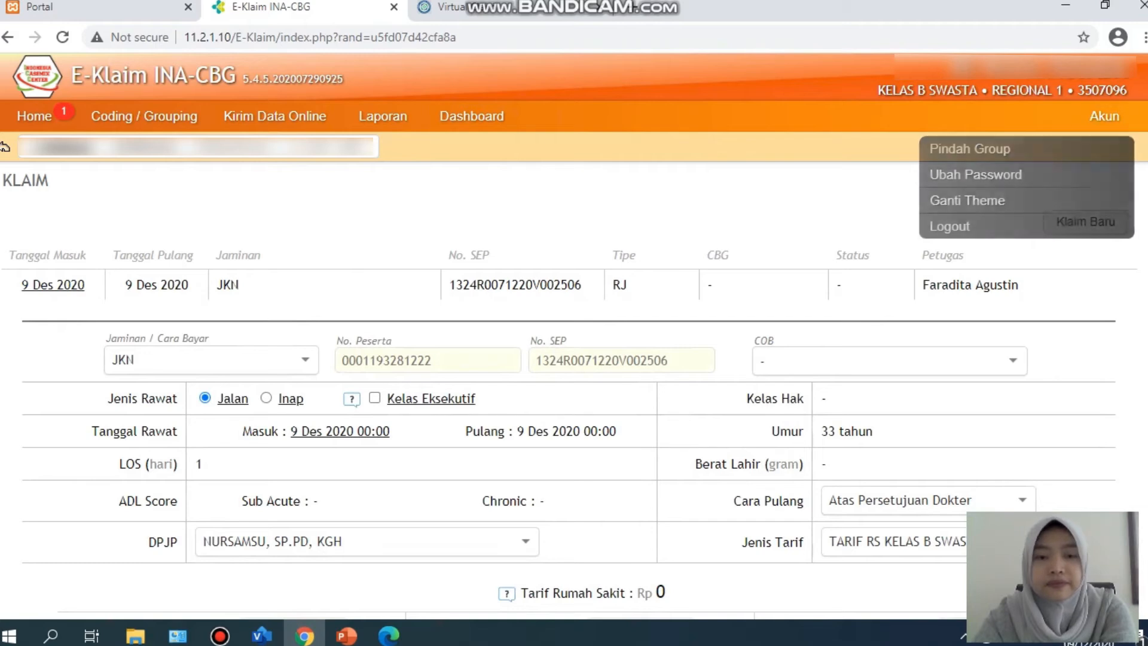
{"action": "left_click_drag", "start_coordinate": [1147, 119], "coordinate": [1146, 166]}
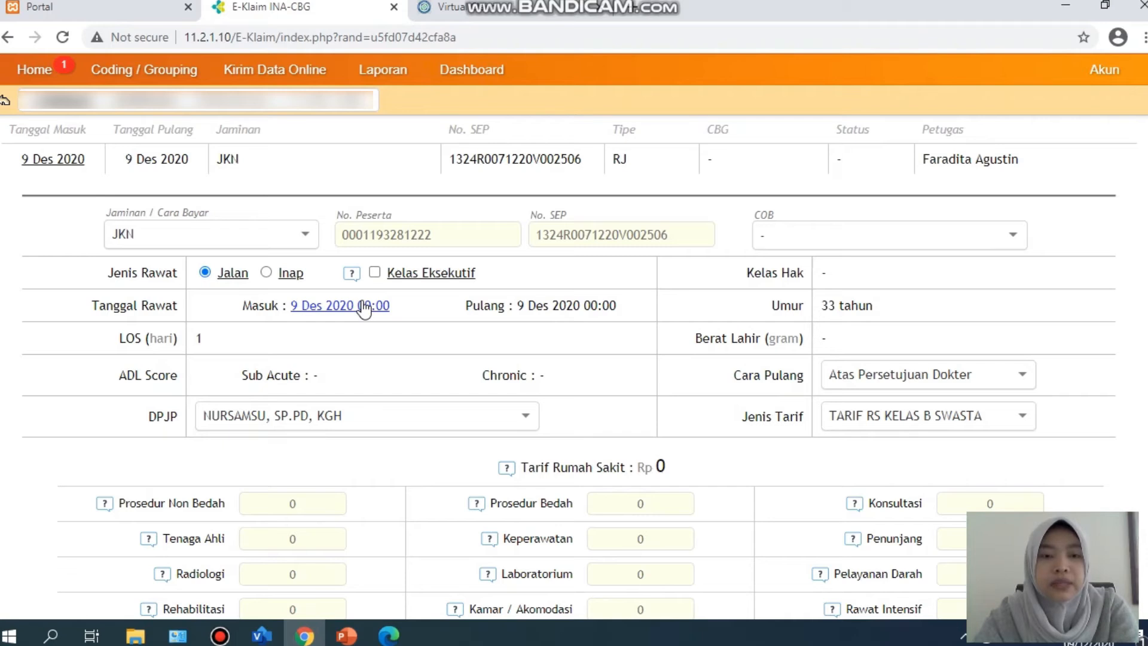
{"action": "left_click", "coordinate": [361, 418]}
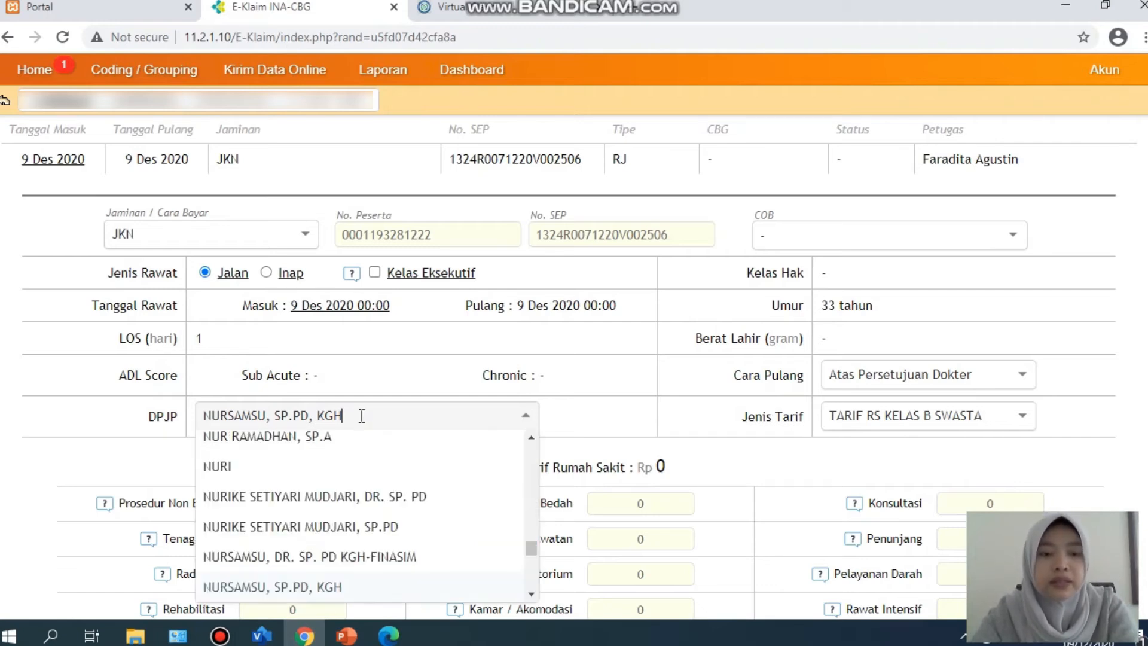
{"action": "left_click", "coordinate": [336, 499]}
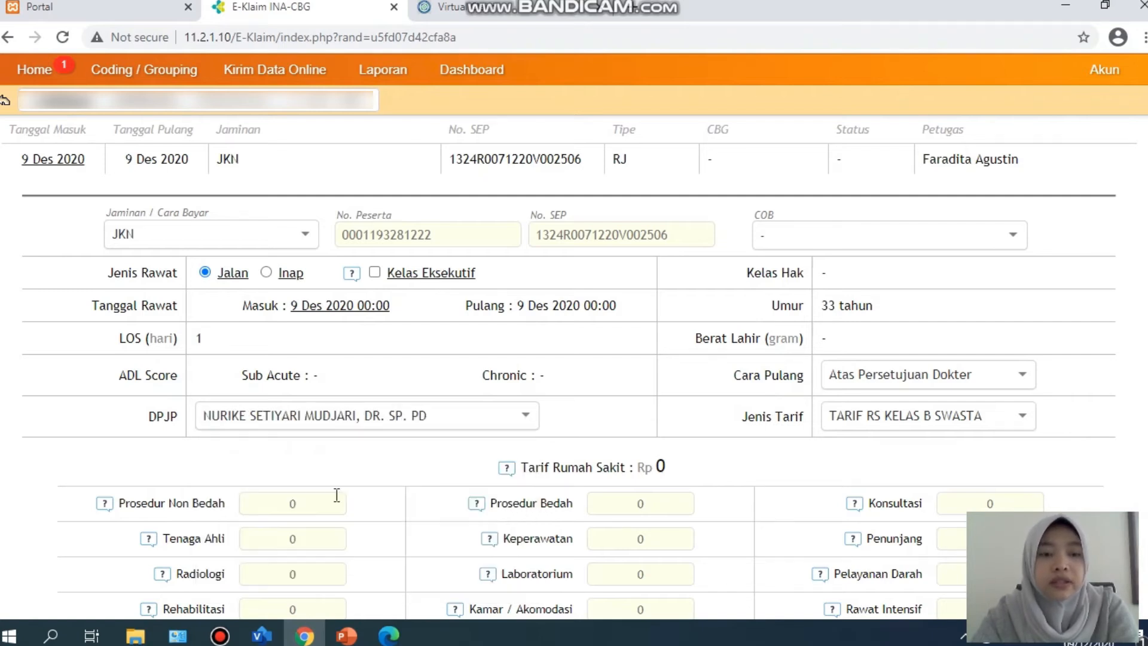
{"action": "left_click", "coordinate": [523, 418]}
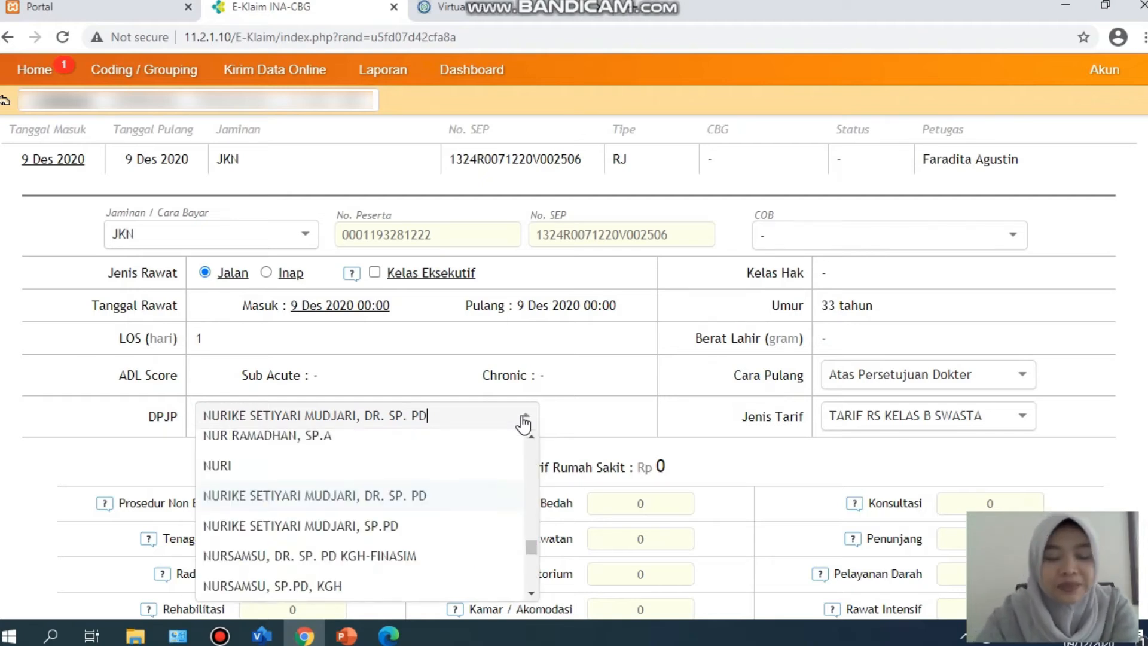
{"action": "left_click", "coordinate": [365, 556]}
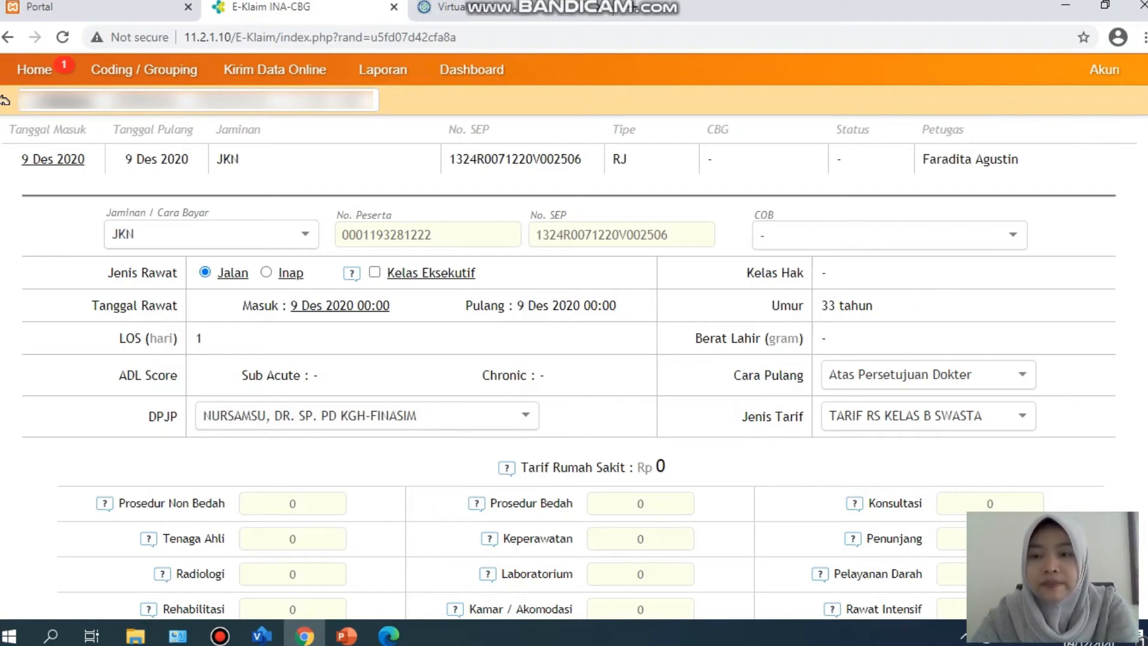
{"action": "scroll", "coordinate": [574, 359], "scroll_direction": "down", "scroll_amount": 3}
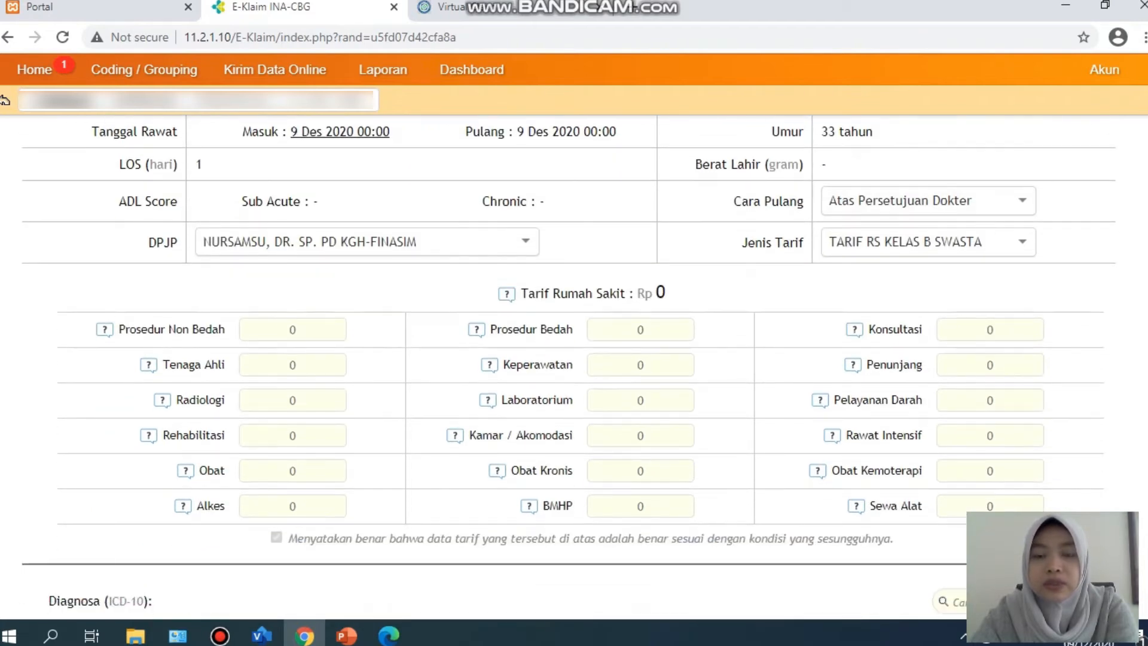
{"action": "scroll", "coordinate": [574, 359], "scroll_direction": "down", "scroll_amount": 2}
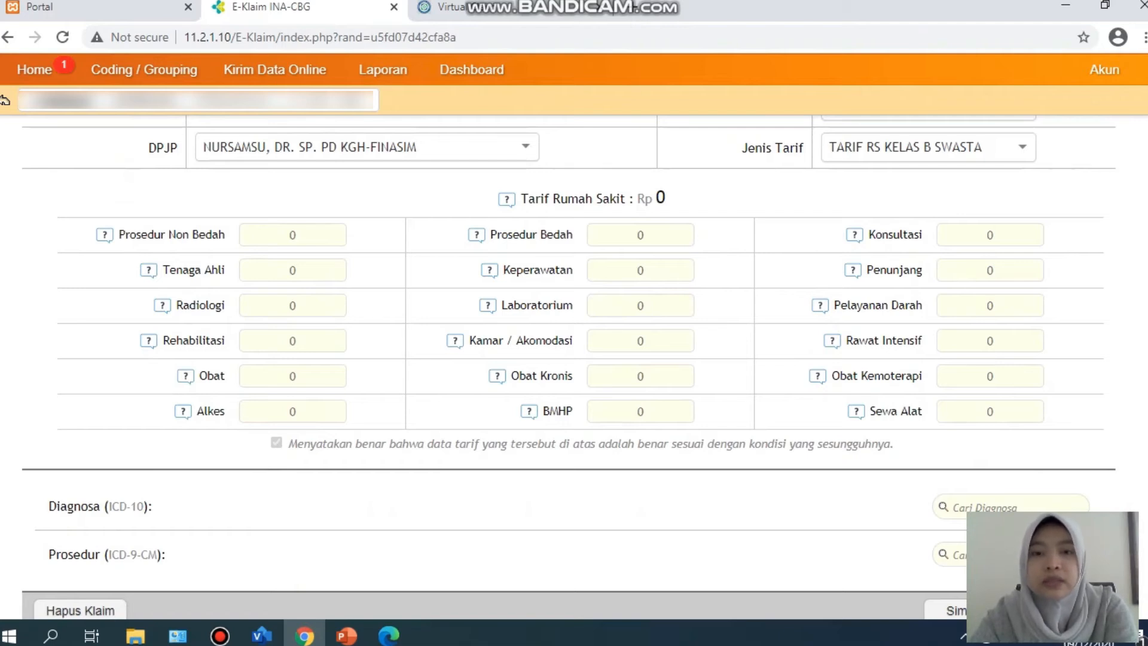
{"action": "scroll", "coordinate": [574, 358], "scroll_direction": "down", "scroll_amount": 1}
{"action": "scroll", "coordinate": [574, 358], "scroll_direction": "up", "scroll_amount": 2}
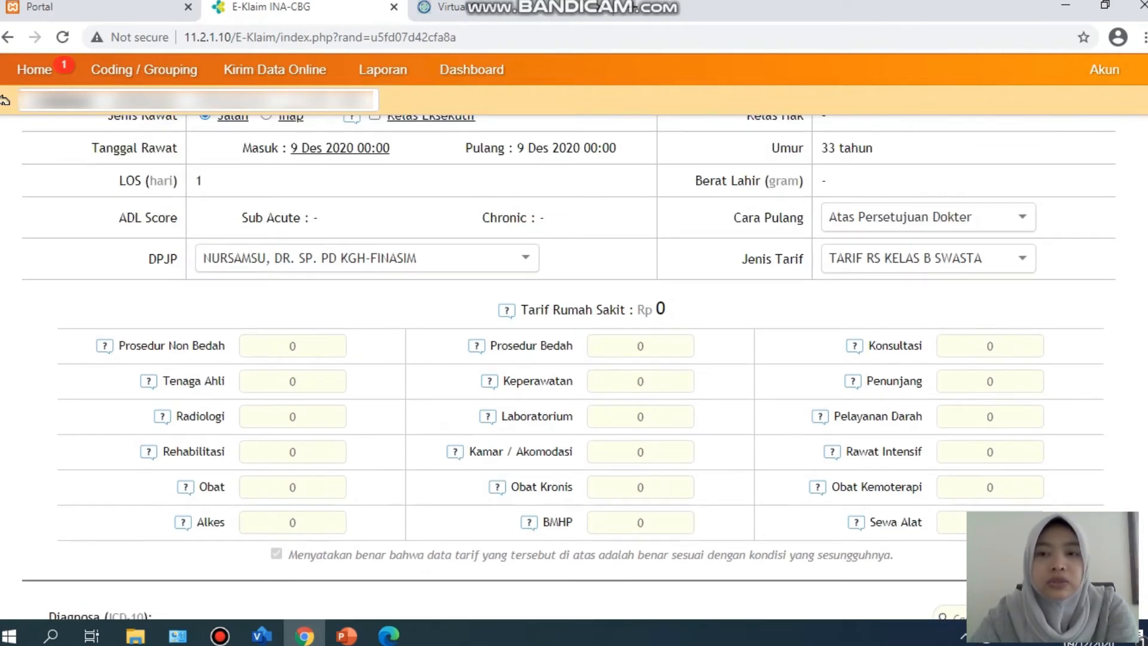
{"action": "scroll", "coordinate": [573, 358], "scroll_direction": "down", "scroll_amount": 1}
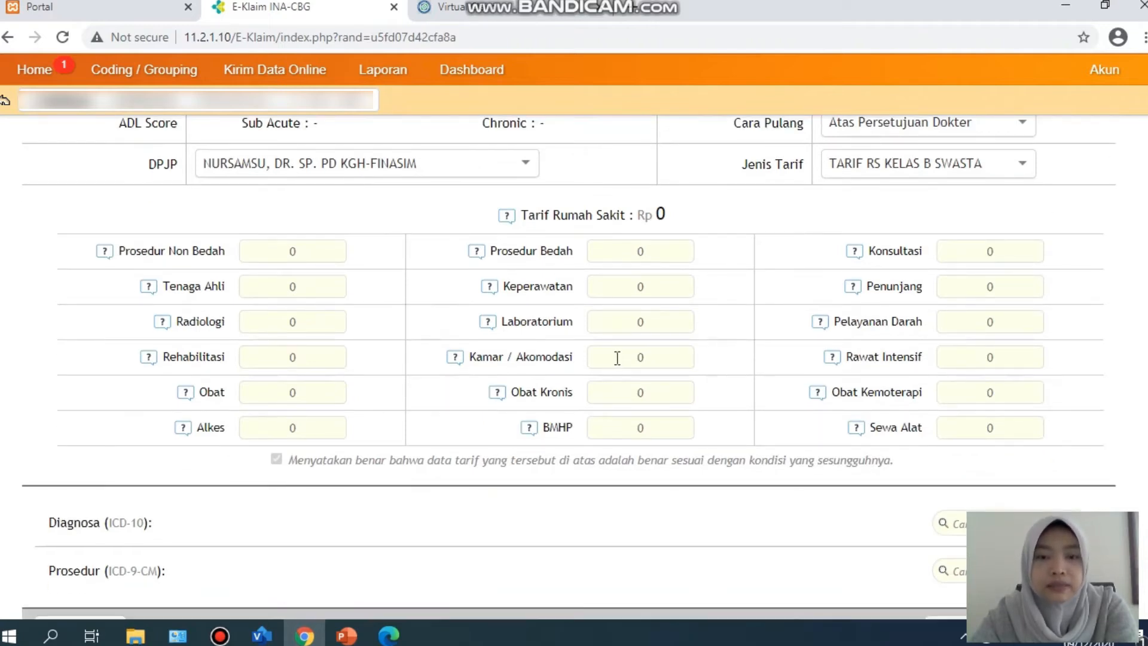
- Enter Laboratorium 140,000, Kamar / Akomodasi 30,000 and Obat 100,000 tariffs
{"action": "left_click", "coordinate": [639, 323]}
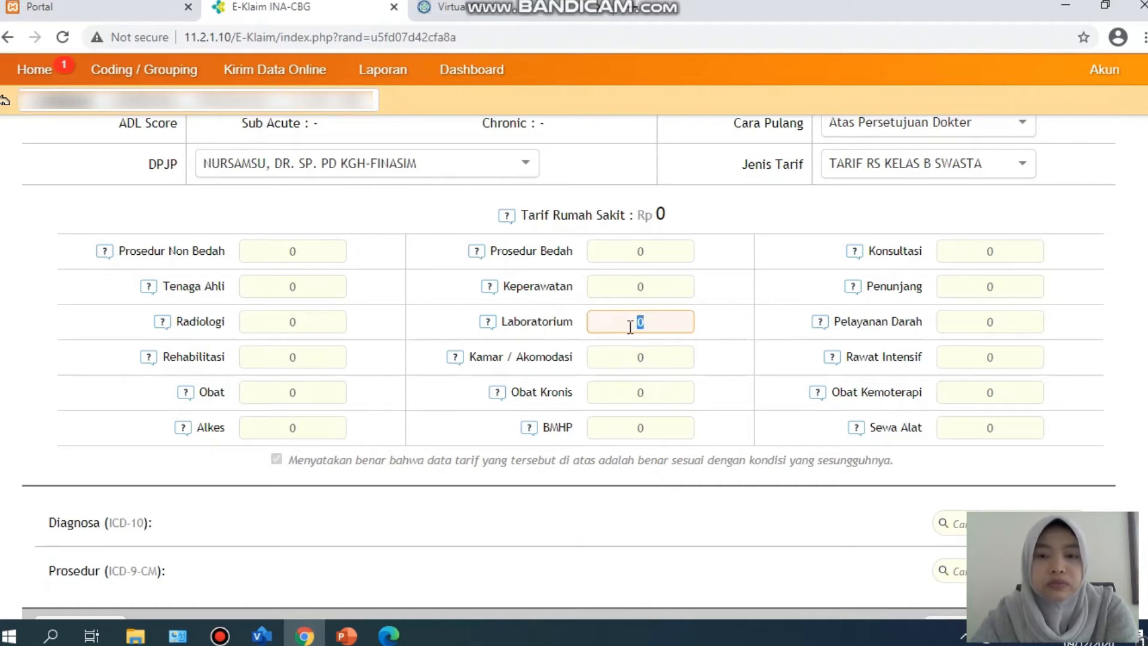
{"action": "type", "text": "14"}
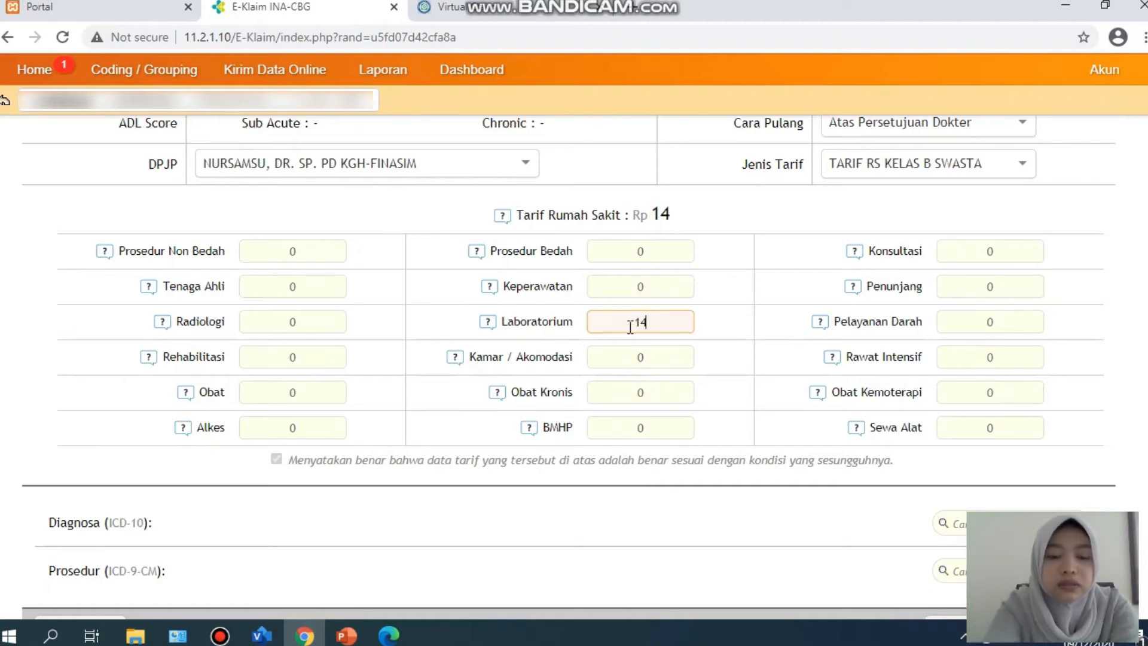
{"action": "type", "text": "0,000"}
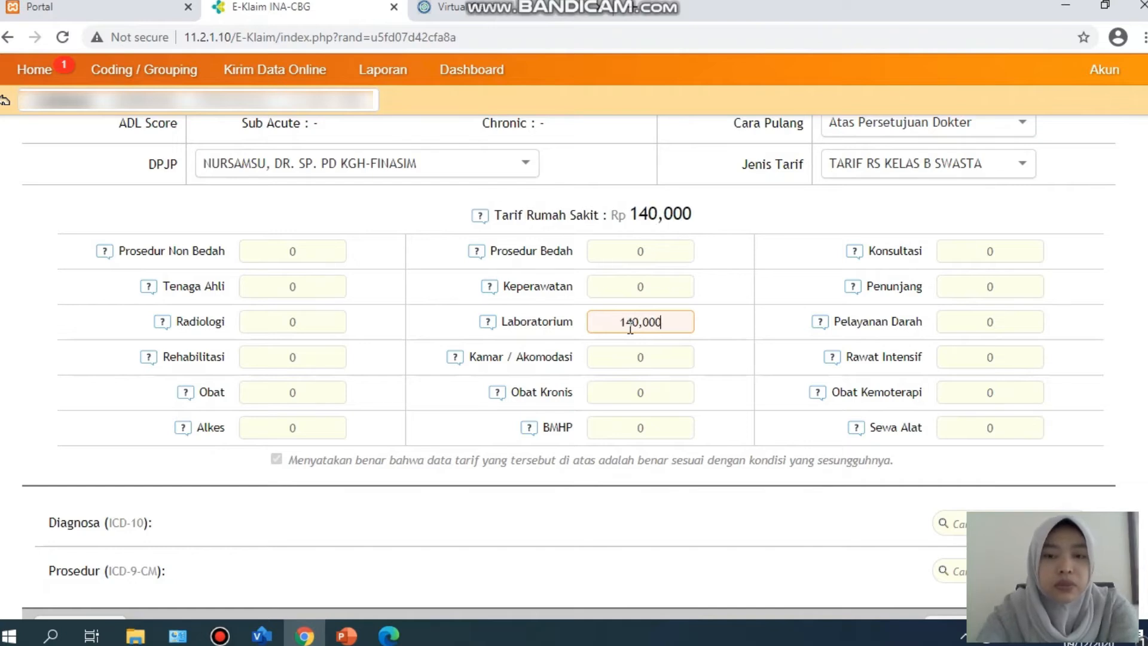
{"action": "left_click", "coordinate": [631, 359]}
{"action": "type", "text": "30,"}
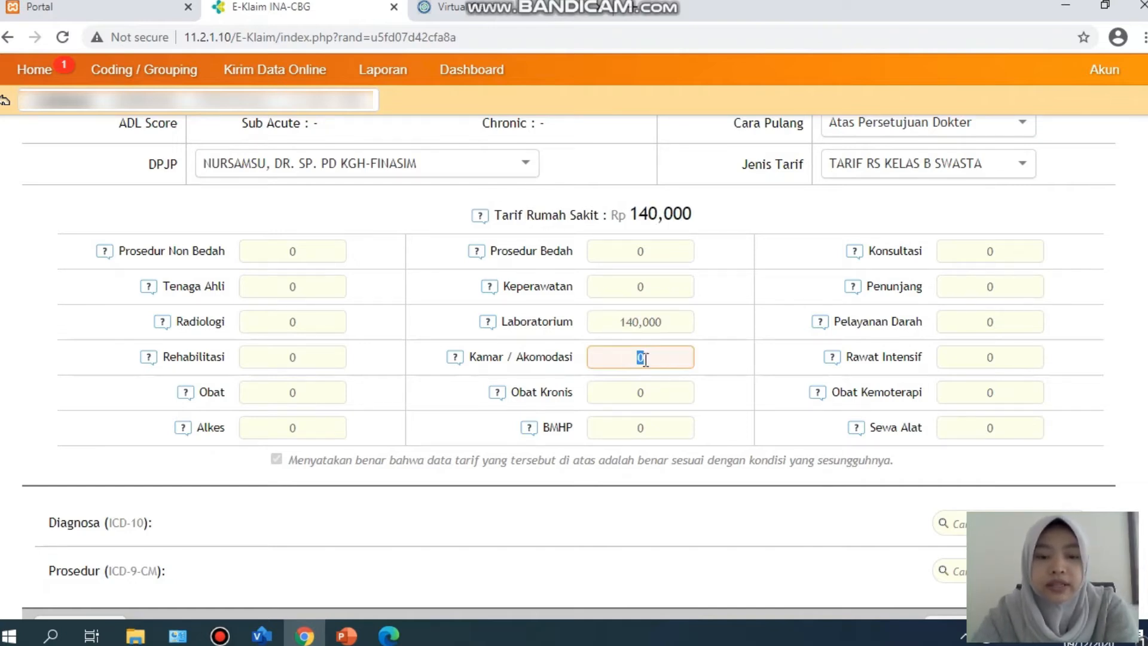
{"action": "type", "text": "000"}
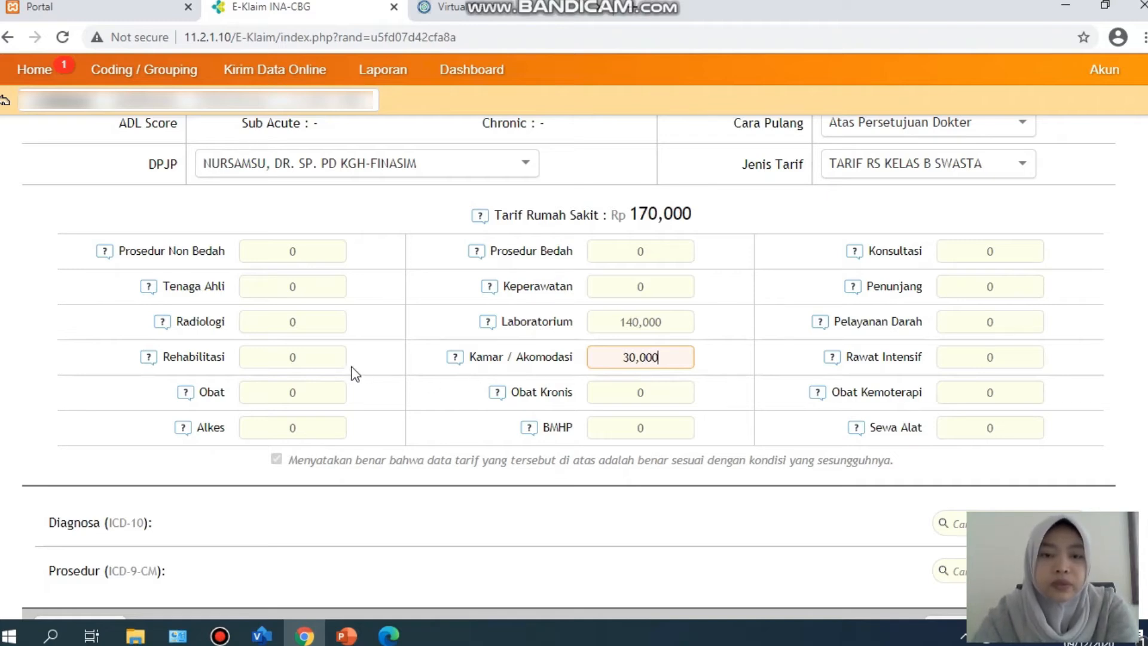
{"action": "left_click", "coordinate": [292, 390]}
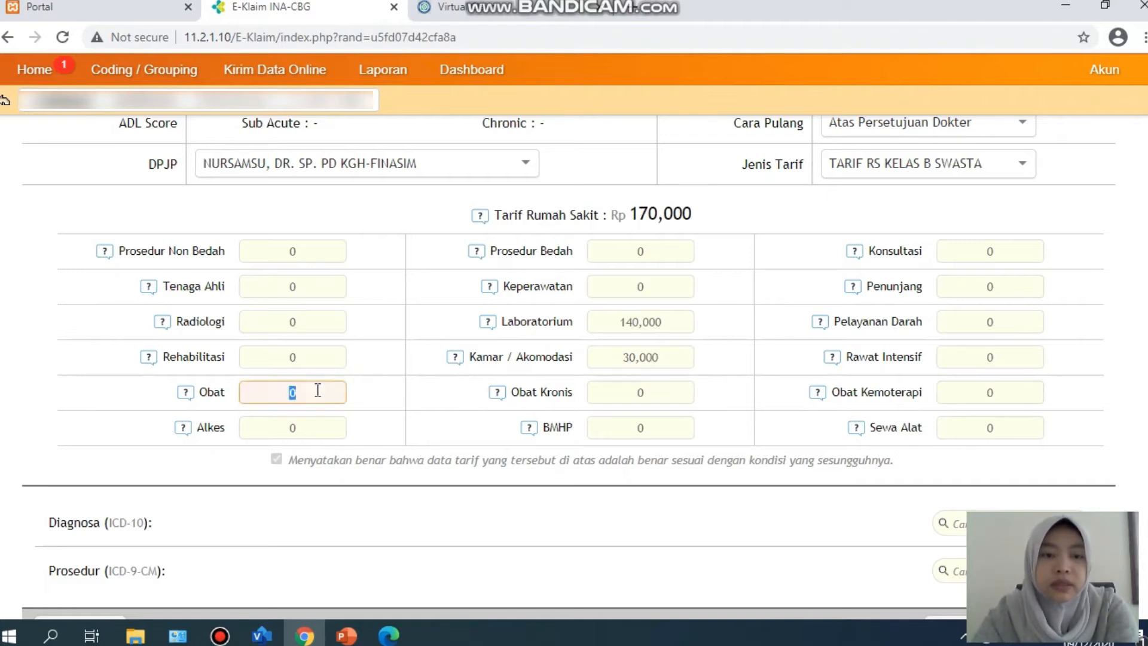
{"action": "type", "text": "100,000"}
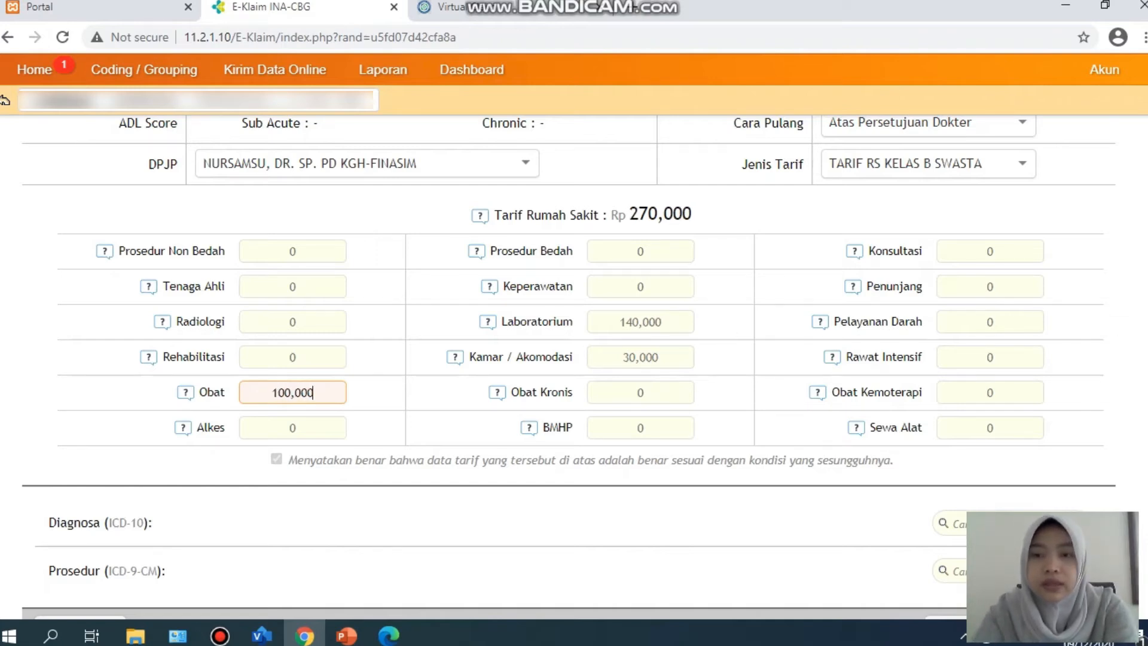
{"action": "scroll", "coordinate": [1094, 207], "scroll_direction": "down", "scroll_amount": 3}
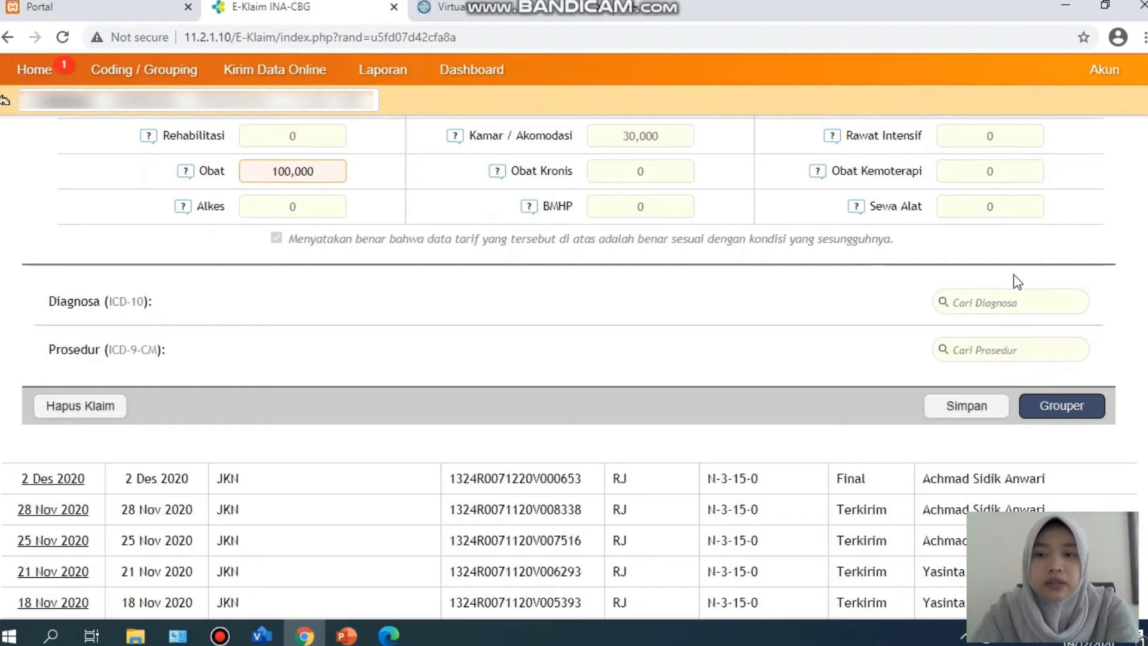
{"action": "left_click", "coordinate": [988, 299]}
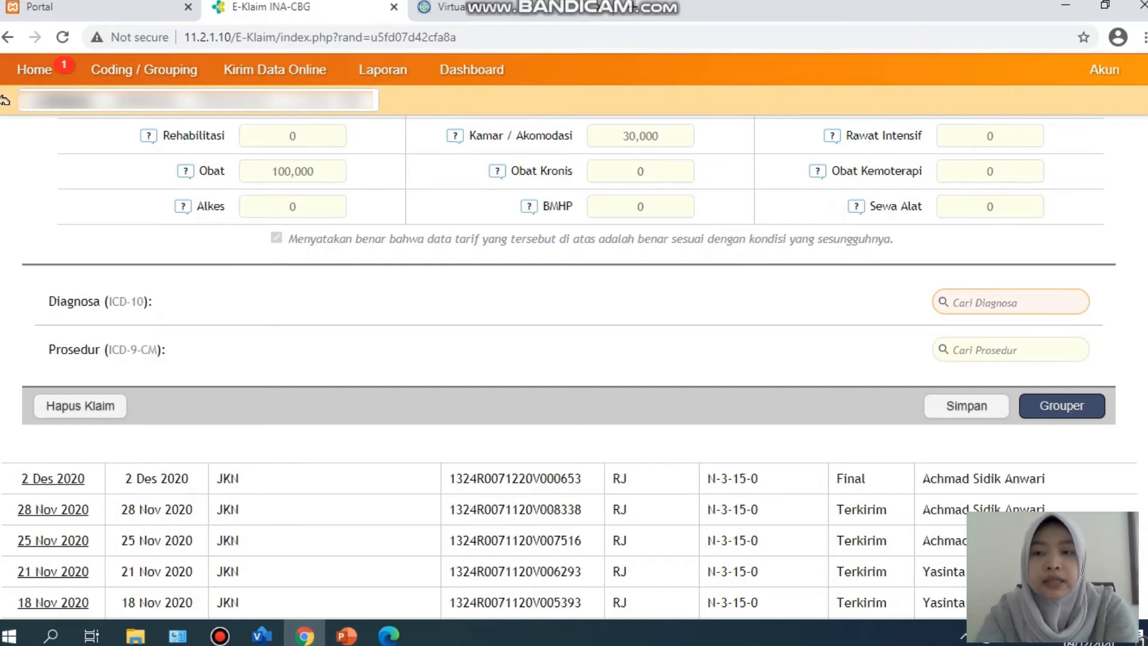
{"action": "scroll", "coordinate": [574, 358], "scroll_direction": "down", "scroll_amount": 1}
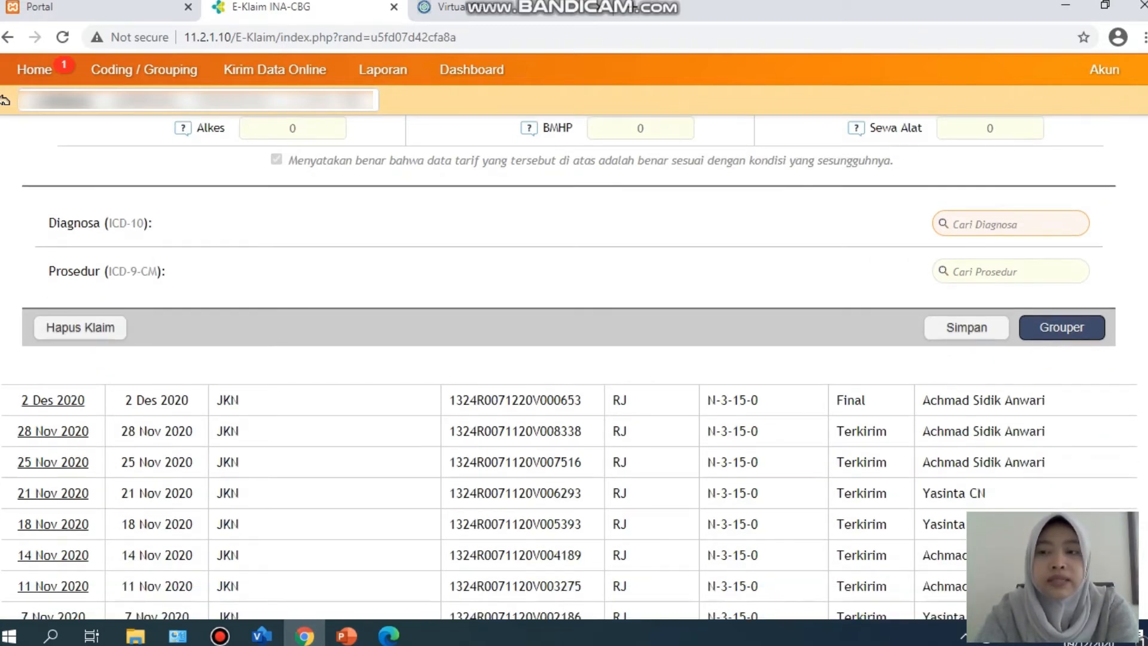
{"action": "scroll", "coordinate": [574, 359], "scroll_direction": "down", "scroll_amount": 2}
{"action": "scroll", "coordinate": [569, 368], "scroll_direction": "up", "scroll_amount": 1}
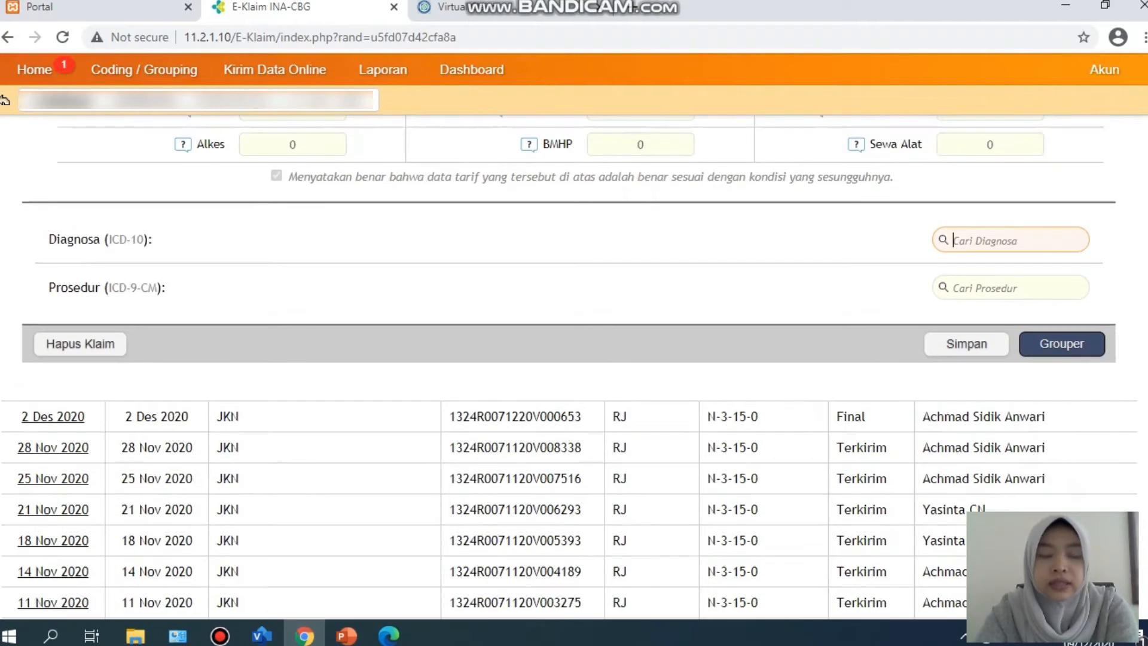
{"action": "scroll", "coordinate": [569, 368], "scroll_direction": "down", "scroll_amount": 7}
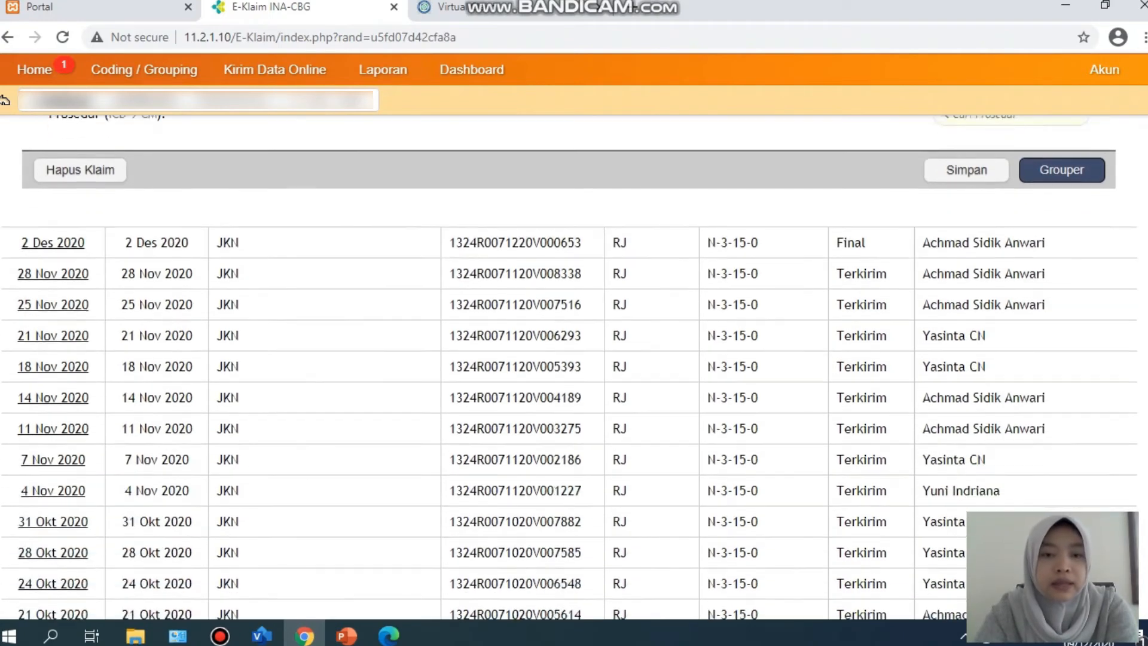
{"action": "scroll", "coordinate": [569, 369], "scroll_direction": "down", "scroll_amount": 4}
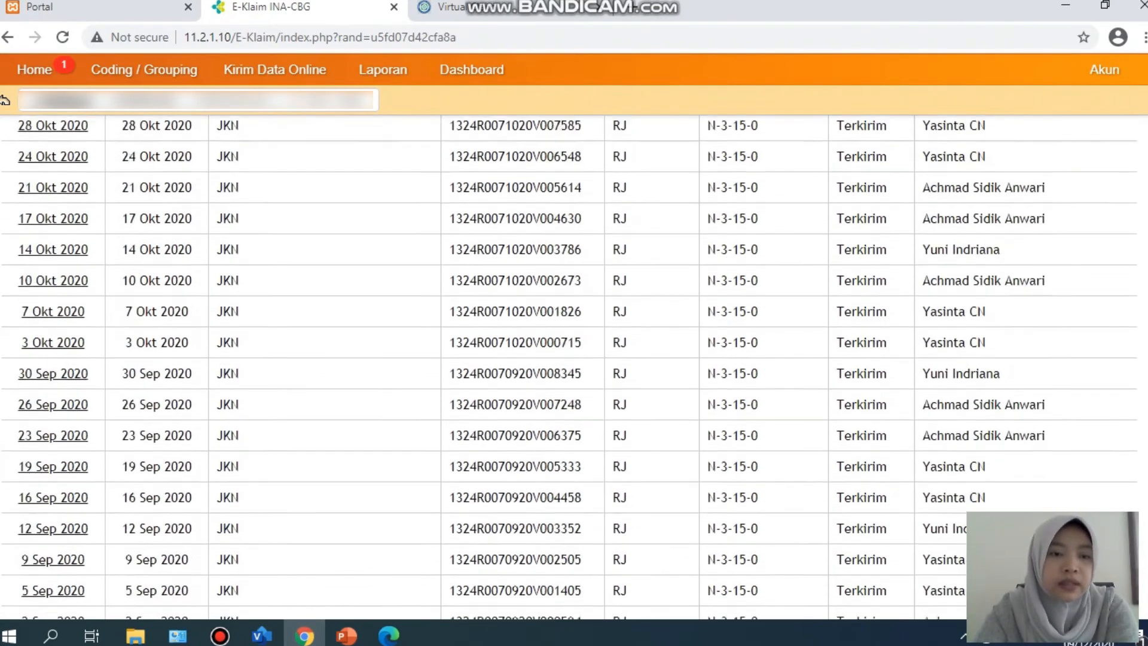
{"action": "scroll", "coordinate": [569, 369], "scroll_direction": "up", "scroll_amount": 8}
{"action": "scroll", "coordinate": [569, 368], "scroll_direction": "up", "scroll_amount": 1}
{"action": "scroll", "coordinate": [569, 368], "scroll_direction": "down", "scroll_amount": 1}
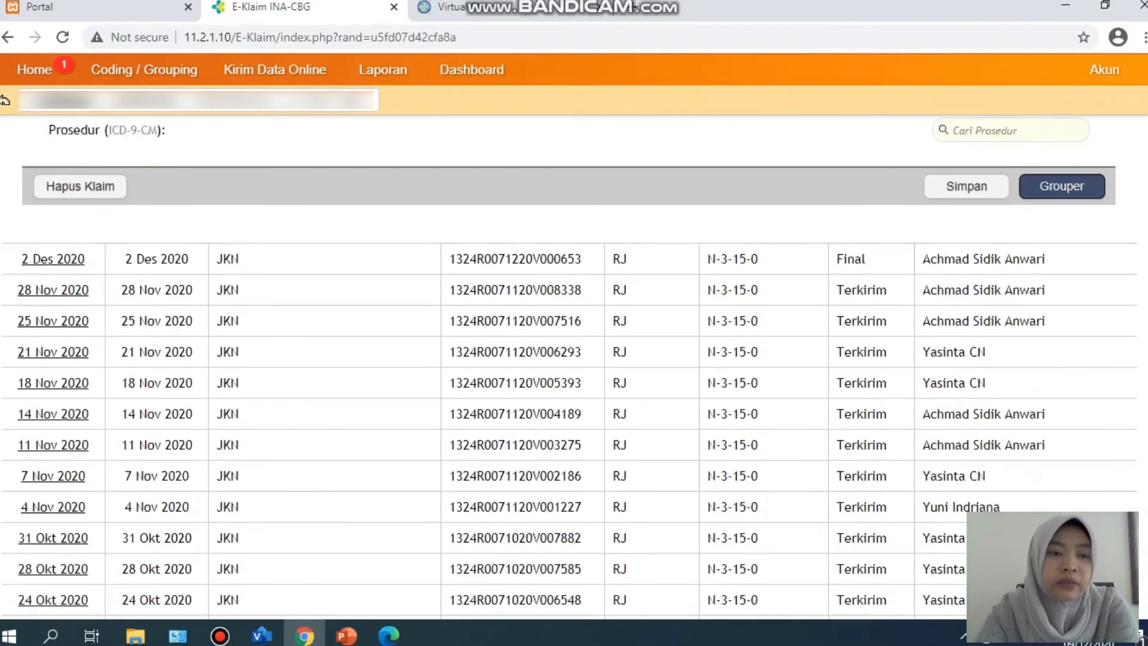
{"action": "scroll", "coordinate": [569, 369], "scroll_direction": "up", "scroll_amount": 3}
{"action": "scroll", "coordinate": [569, 369], "scroll_direction": "up", "scroll_amount": 1}
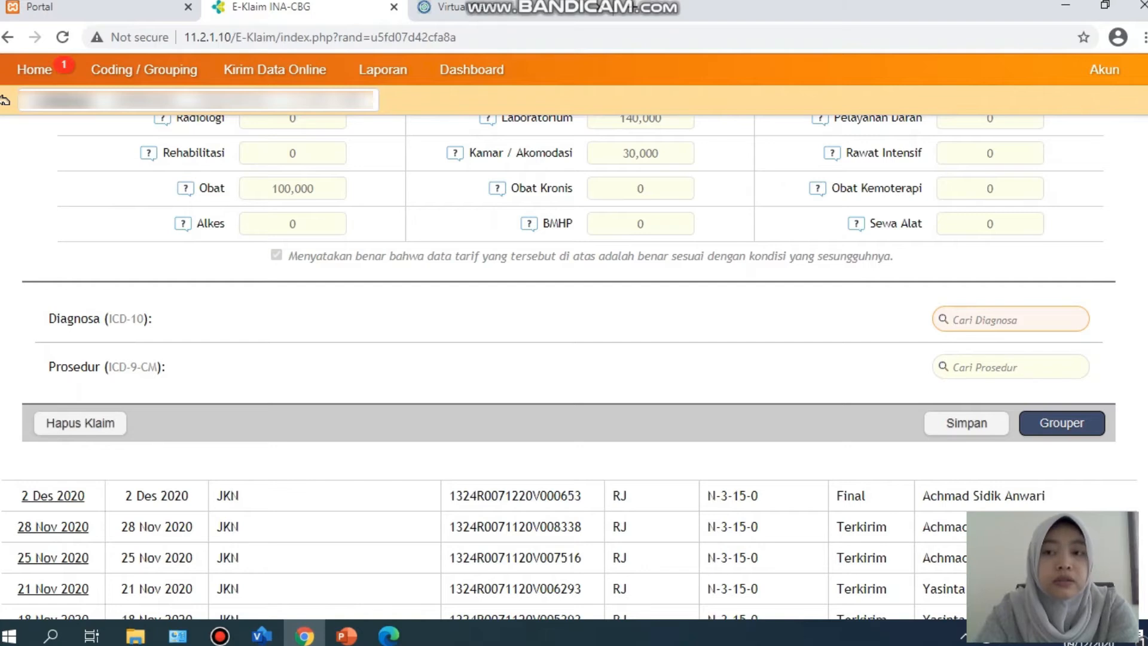
{"action": "scroll", "coordinate": [471, 347], "scroll_direction": "down", "scroll_amount": 4}
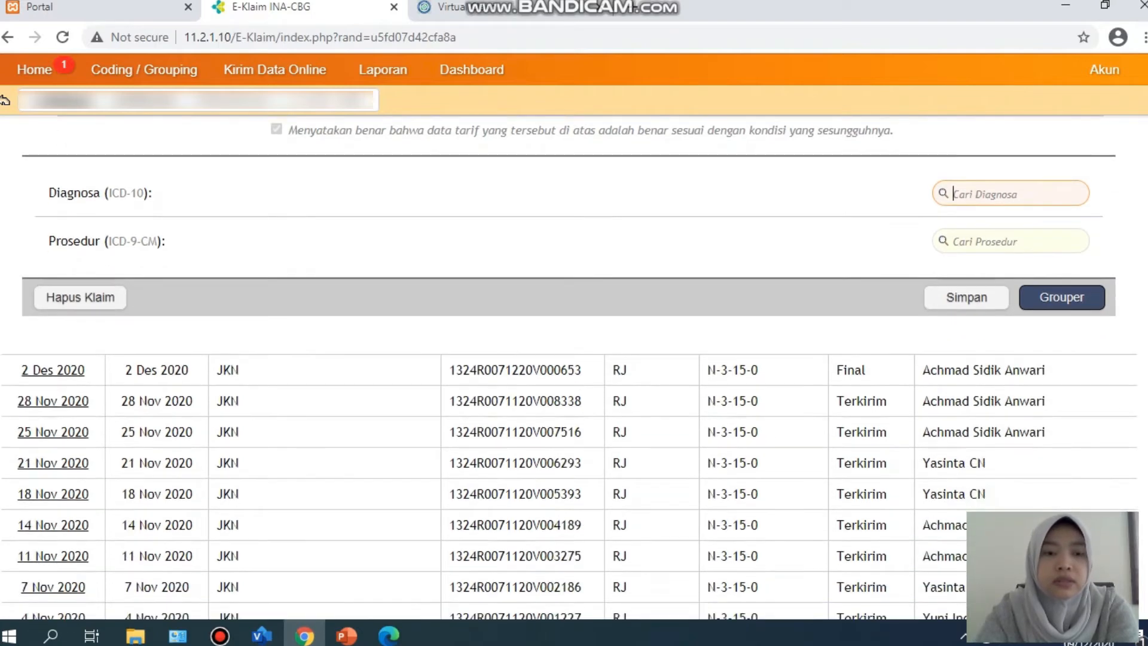
{"action": "left_click", "coordinate": [1104, 69]}
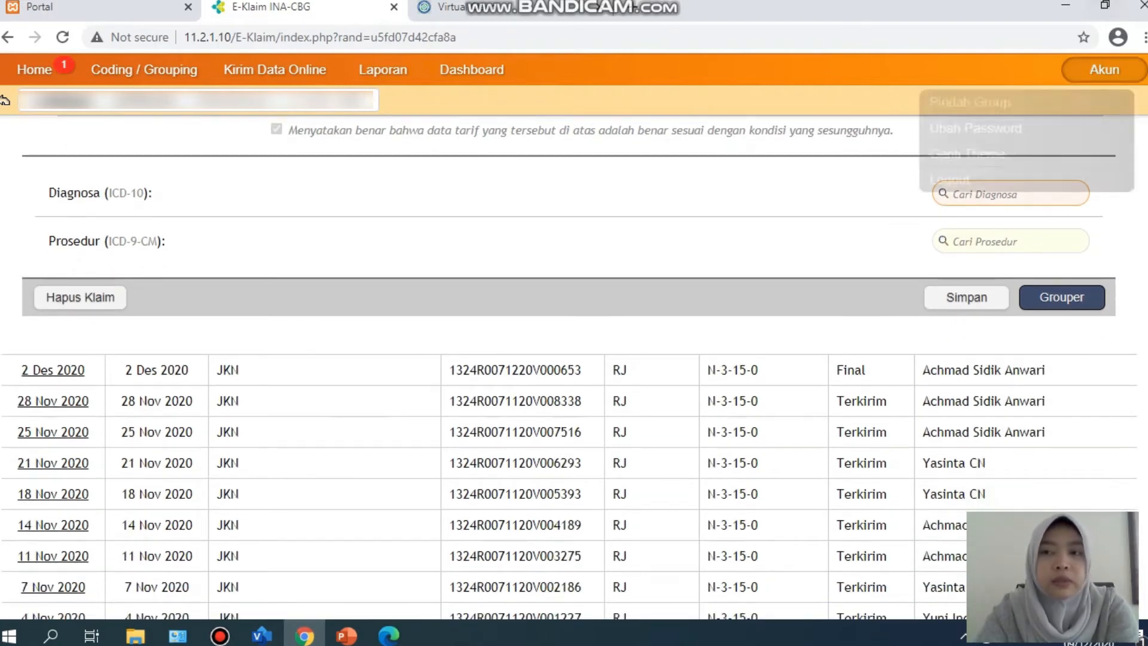
{"action": "scroll", "coordinate": [574, 334], "scroll_direction": "up", "scroll_amount": 8}
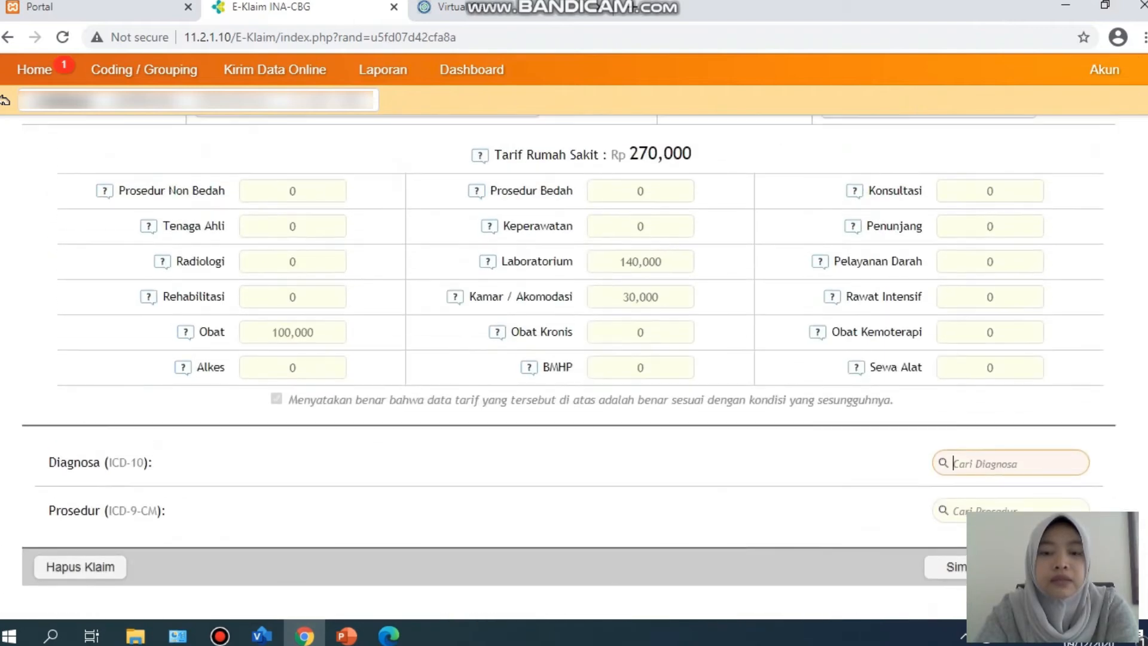
{"action": "scroll", "coordinate": [952, 463], "scroll_direction": "down", "scroll_amount": 1}
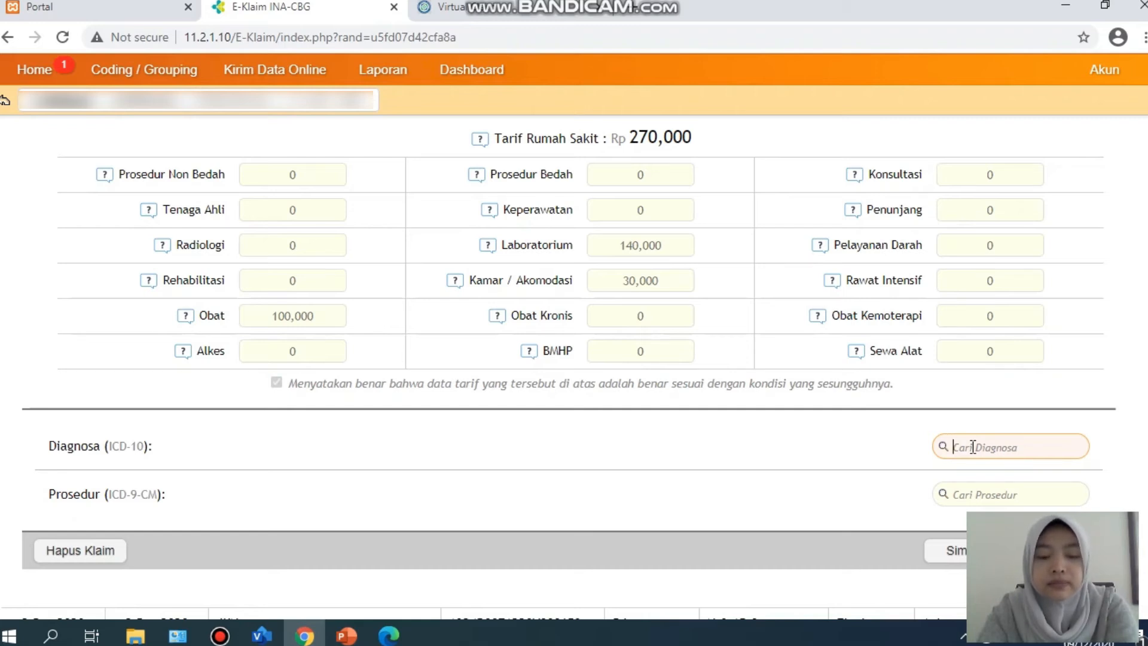
- Add diagnoses Z49.2 Other dialysis (primary) and N18.5 Chronic kidney disease, stage 5 (secondary)
{"action": "type", "text": "zr0"}
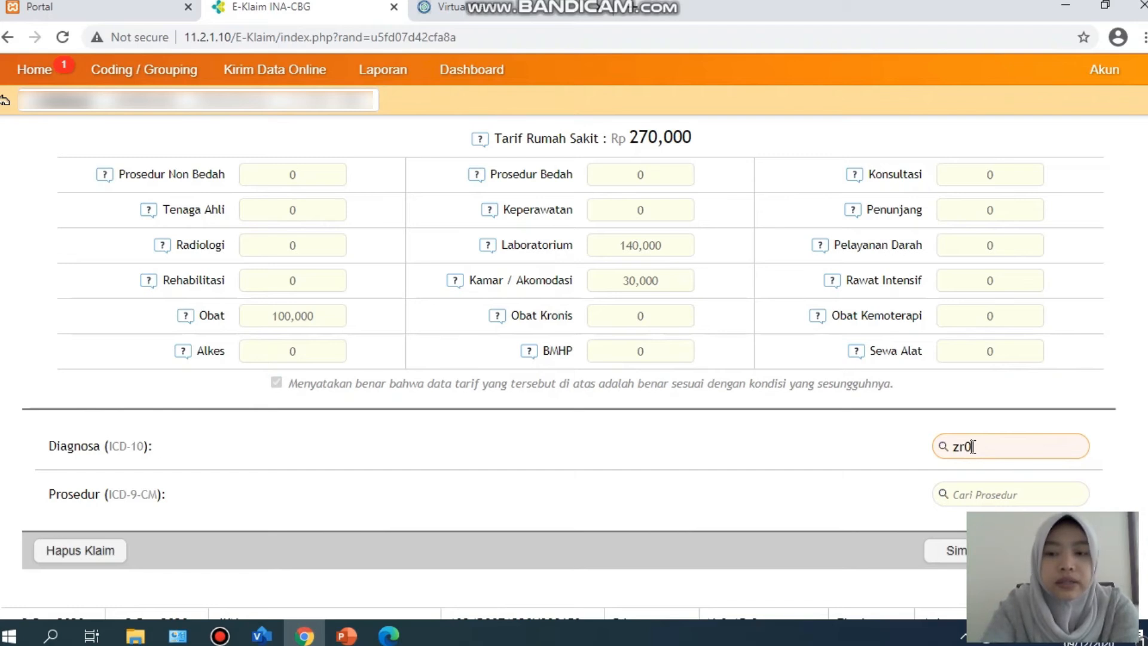
{"action": "key", "text": "BackSpace"}
{"action": "key", "text": "BackSpace"}
{"action": "type", "text": "4"}
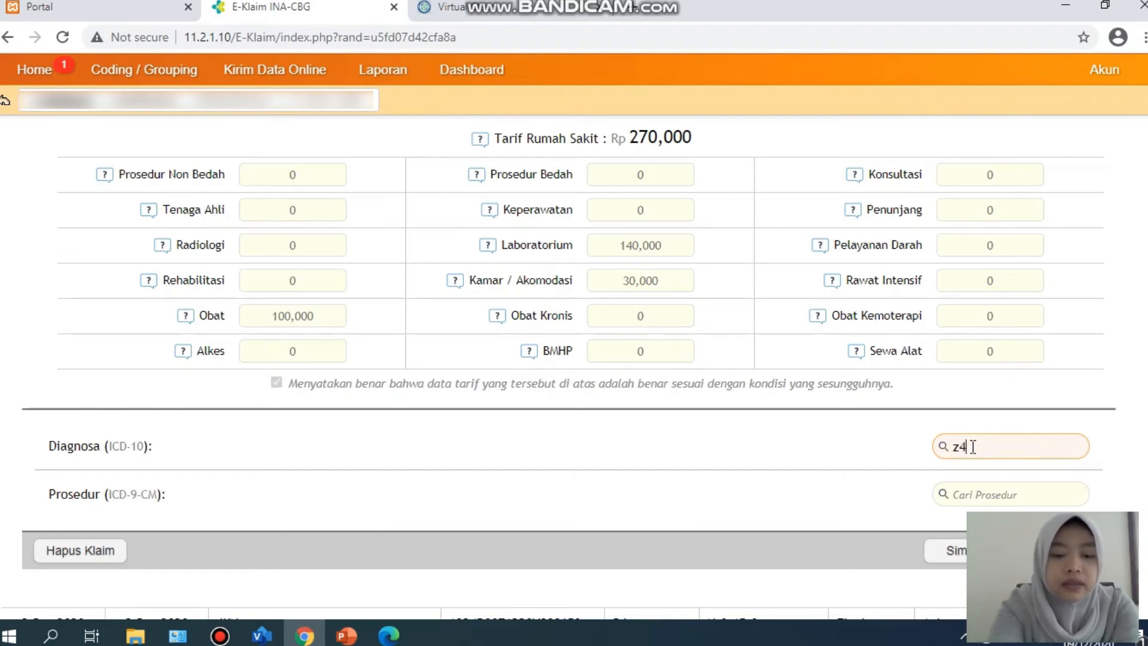
{"action": "type", "text": "92"}
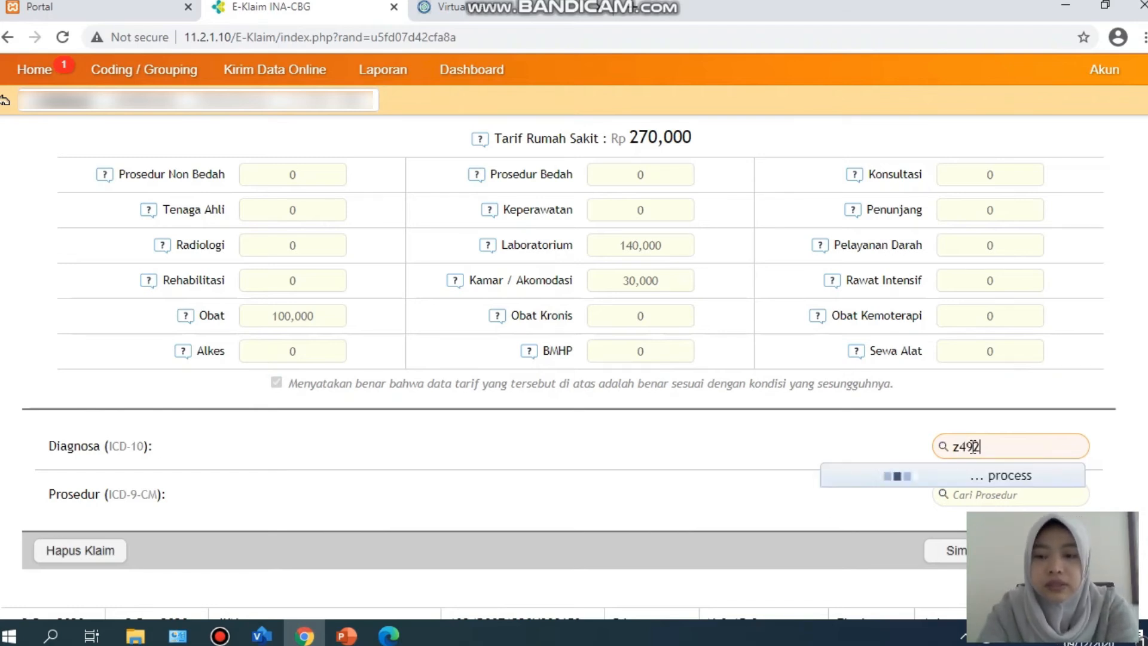
{"action": "key", "text": "Return"}
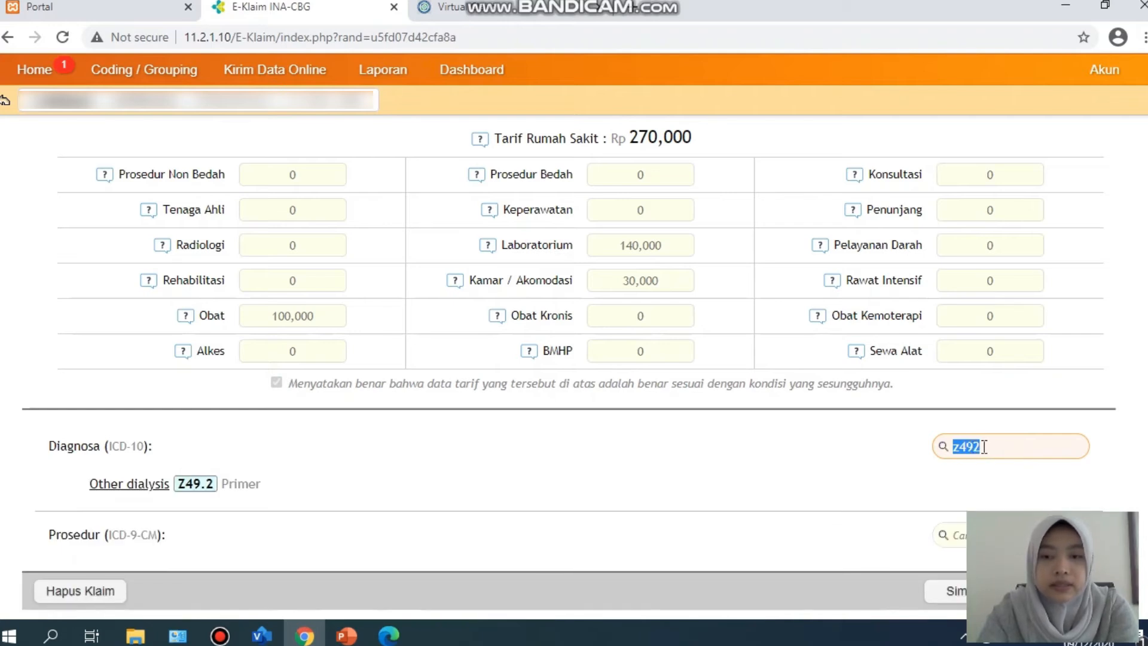
{"action": "type", "text": "c"}
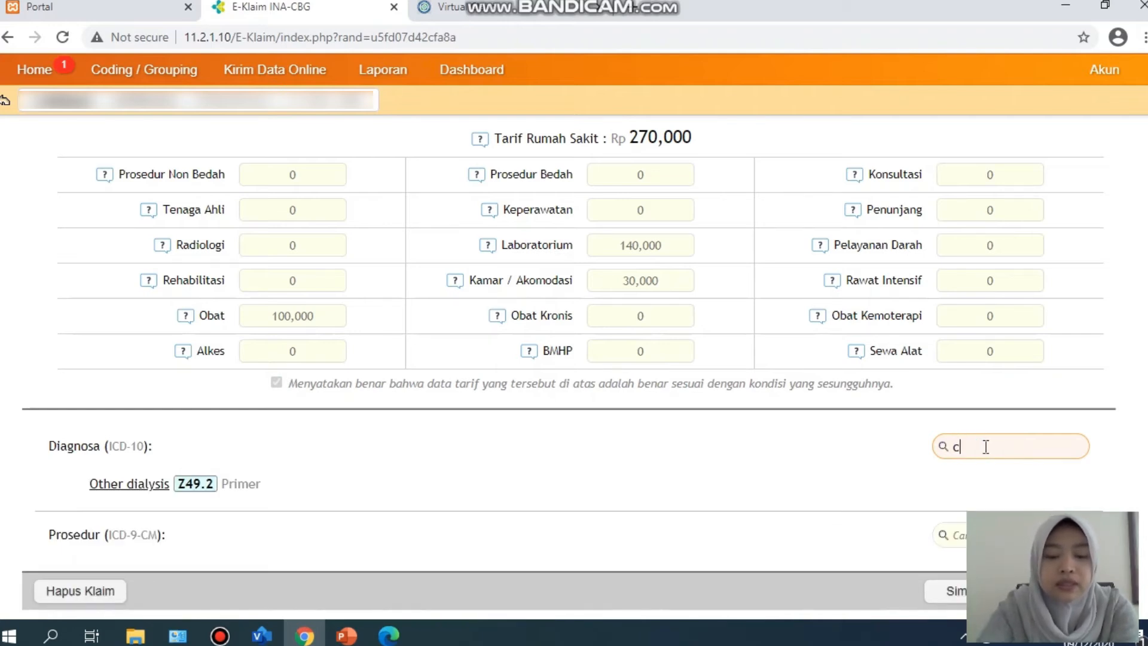
{"action": "key", "text": "BackSpace"}
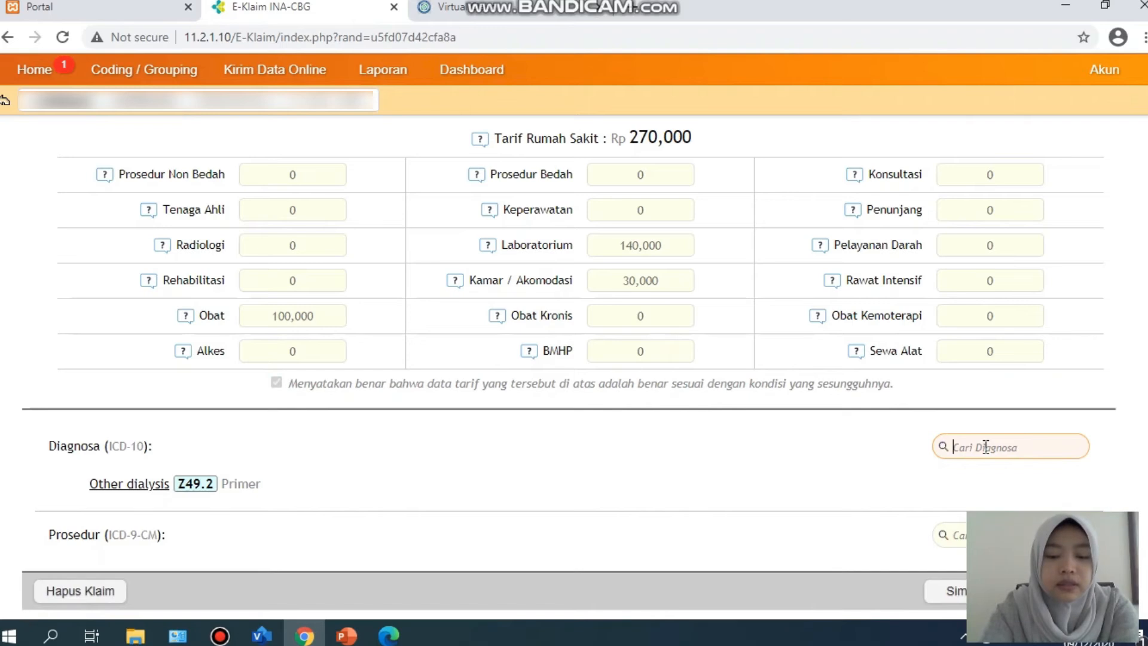
{"action": "type", "text": "n185"}
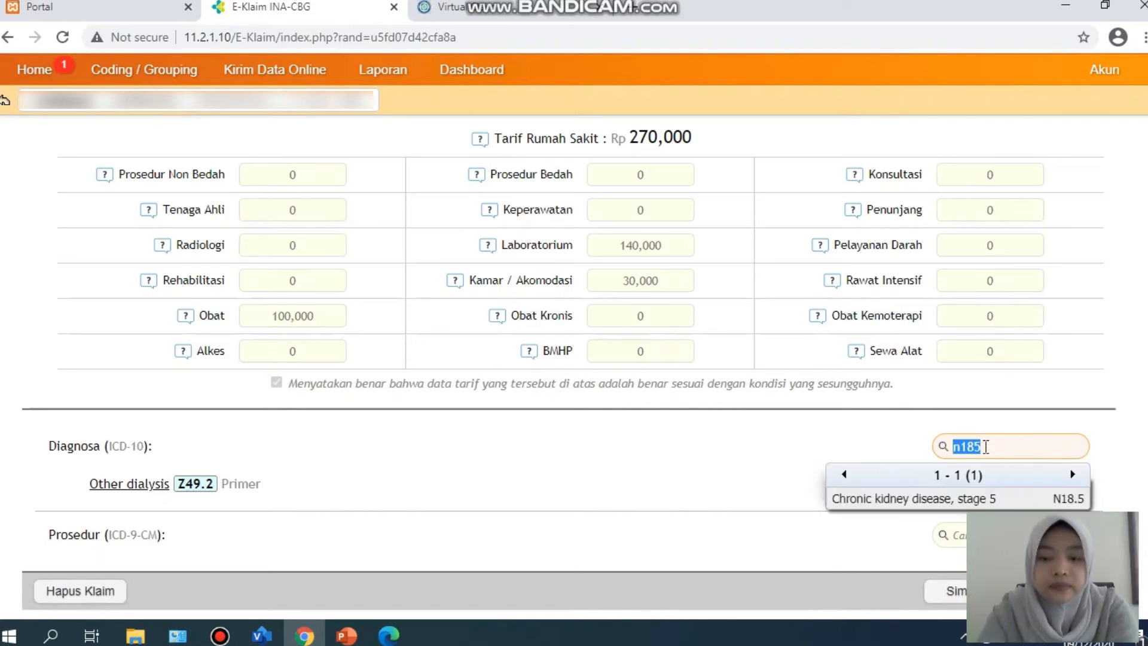
{"action": "key", "text": "Return"}
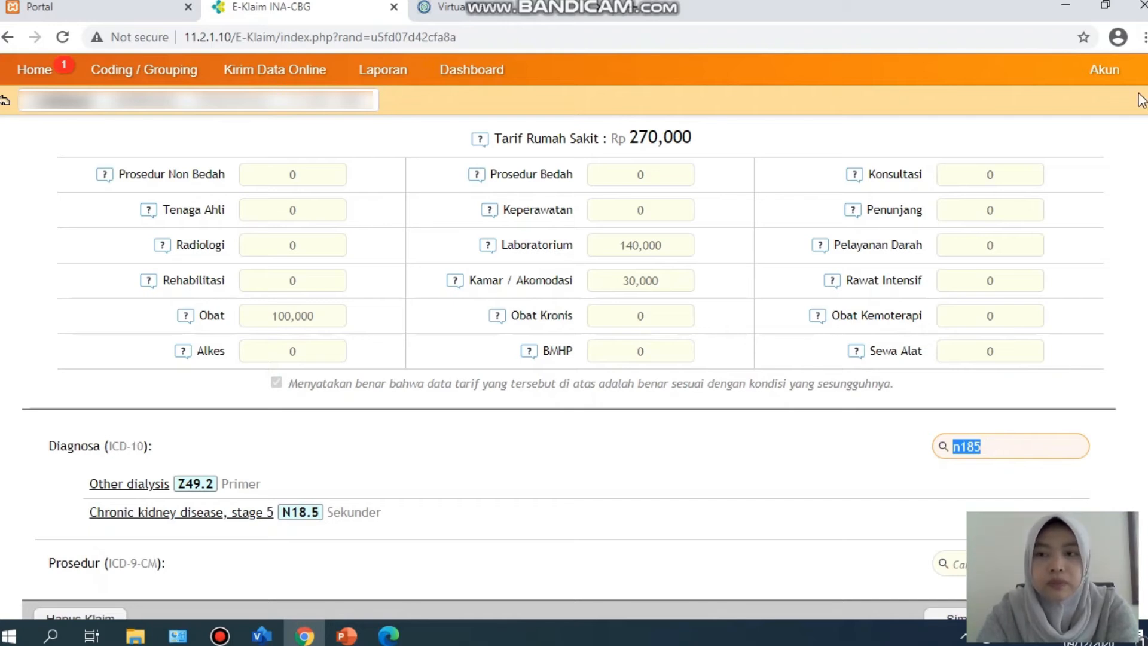
{"action": "scroll", "coordinate": [573, 359], "scroll_direction": "down", "scroll_amount": 4}
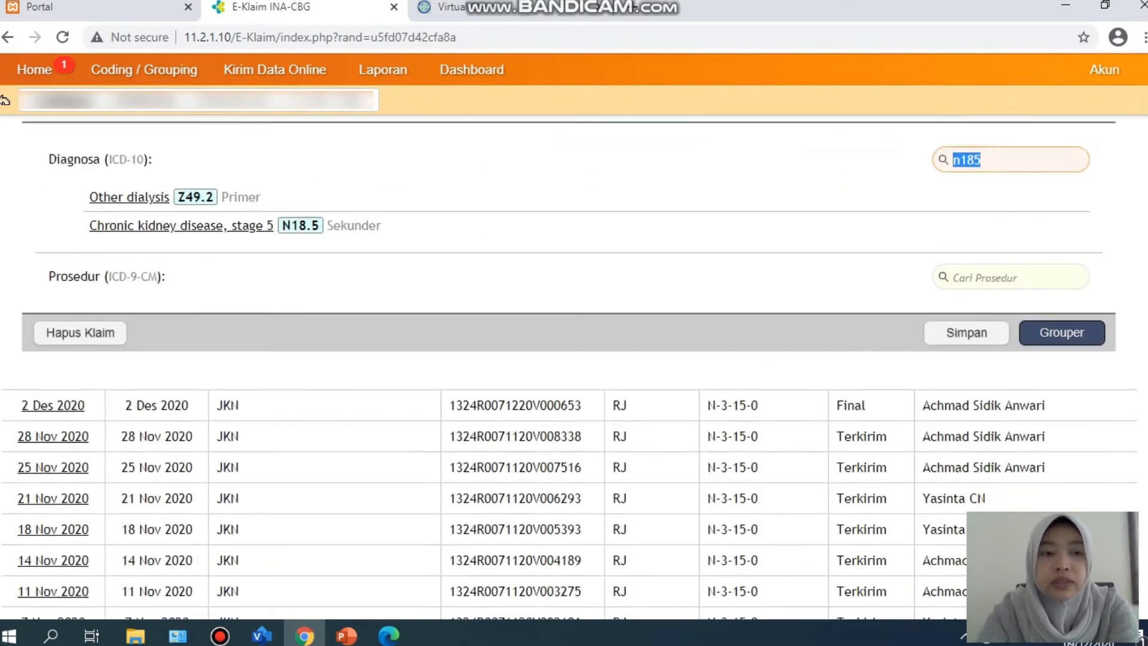
- Search procedure code 3995 and add Hemodialysis 39.95 to the claim
{"action": "left_click", "coordinate": [1039, 318]}
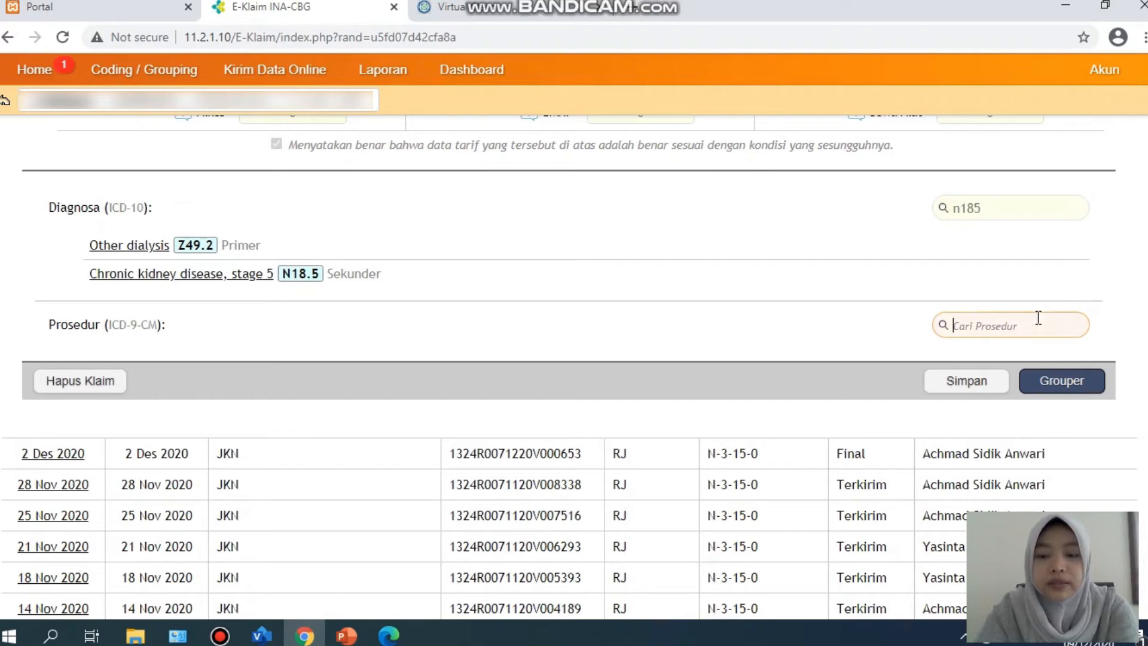
{"action": "type", "text": "3"}
{"action": "scroll", "coordinate": [1038, 318], "scroll_direction": "down", "scroll_amount": 2}
{"action": "type", "text": "995"}
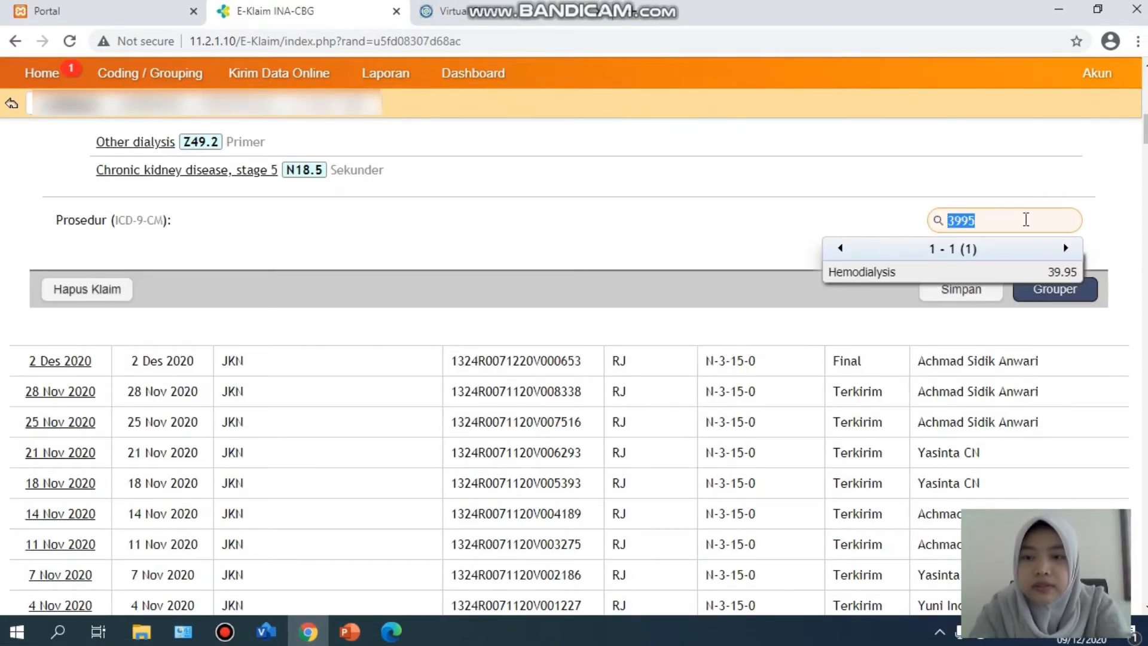
{"action": "key", "text": "Return"}
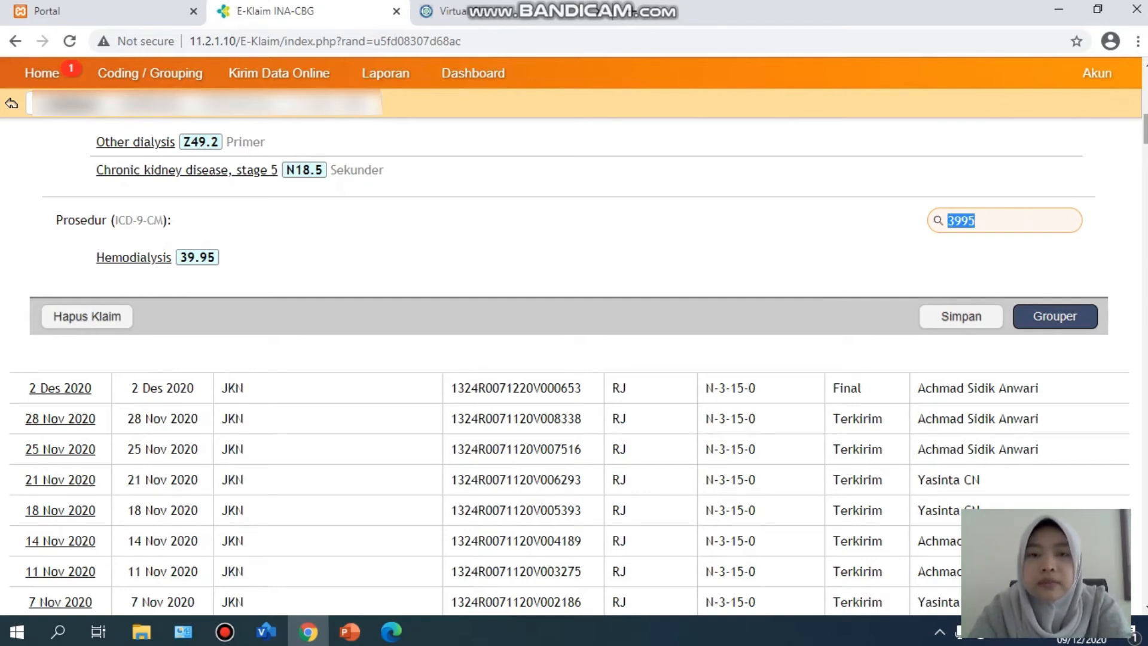
{"action": "scroll", "coordinate": [977, 208], "scroll_direction": "up", "scroll_amount": 4}
{"action": "scroll", "coordinate": [558, 366], "scroll_direction": "down", "scroll_amount": 1}
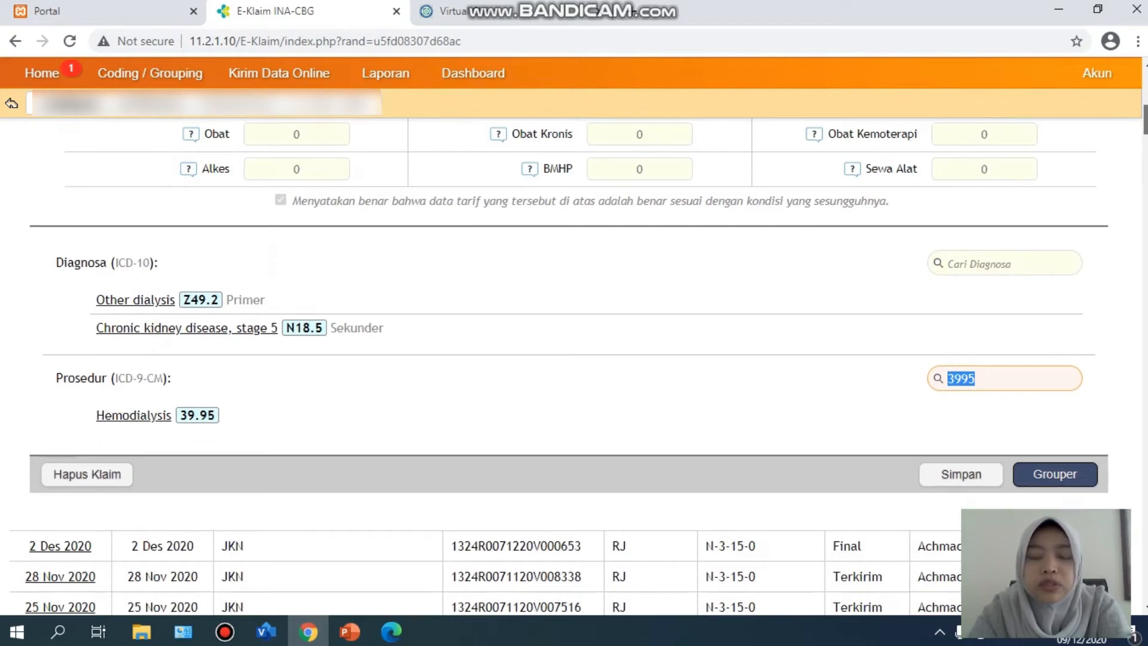
{"action": "scroll", "coordinate": [968, 275], "scroll_direction": "down", "scroll_amount": 1}
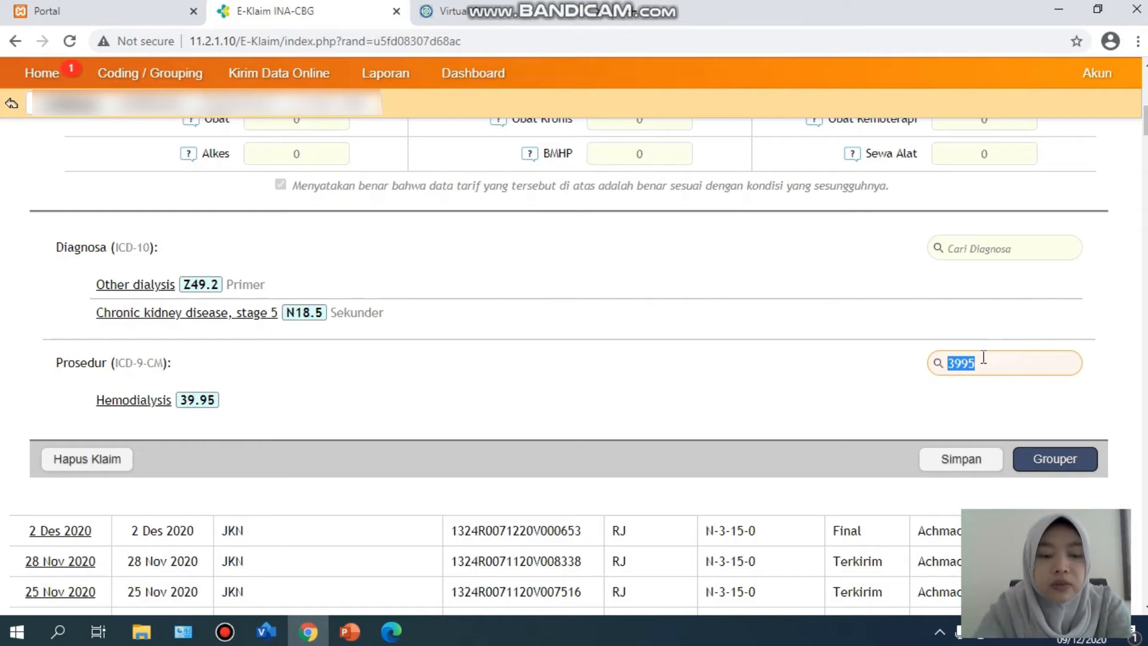
- Shorten the procedure search from 'hemod' to 'hem' to browse the matching procedures
{"action": "type", "text": "hemod"}
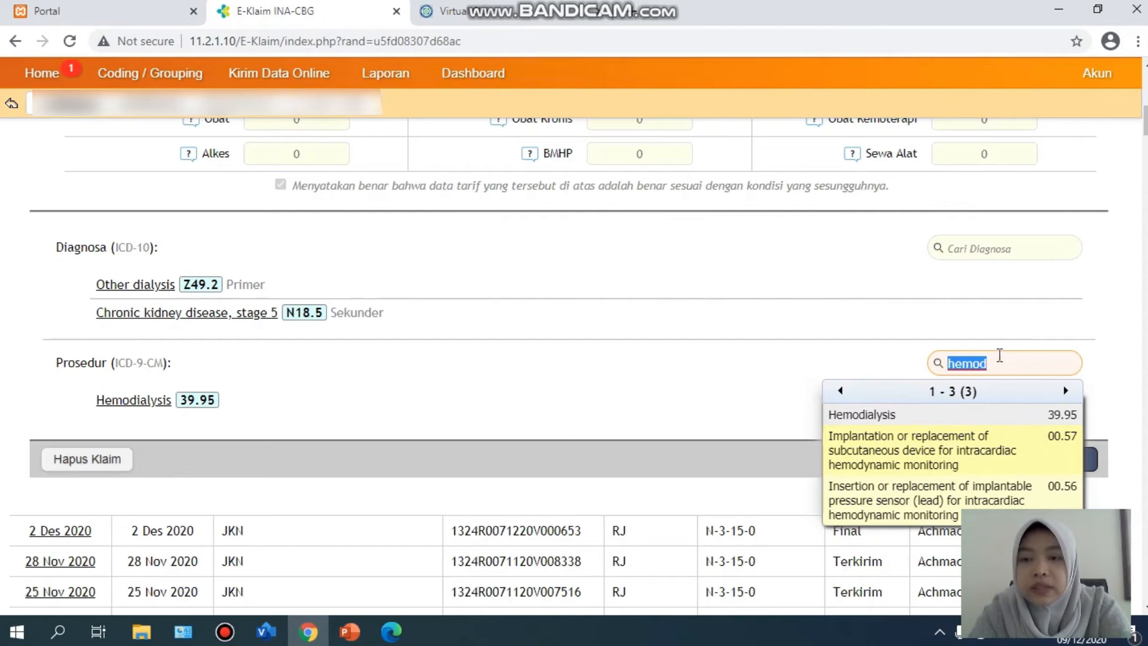
{"action": "left_click", "coordinate": [996, 365]}
{"action": "key", "text": "BackSpace"}
{"action": "key", "text": "BackSpace"}
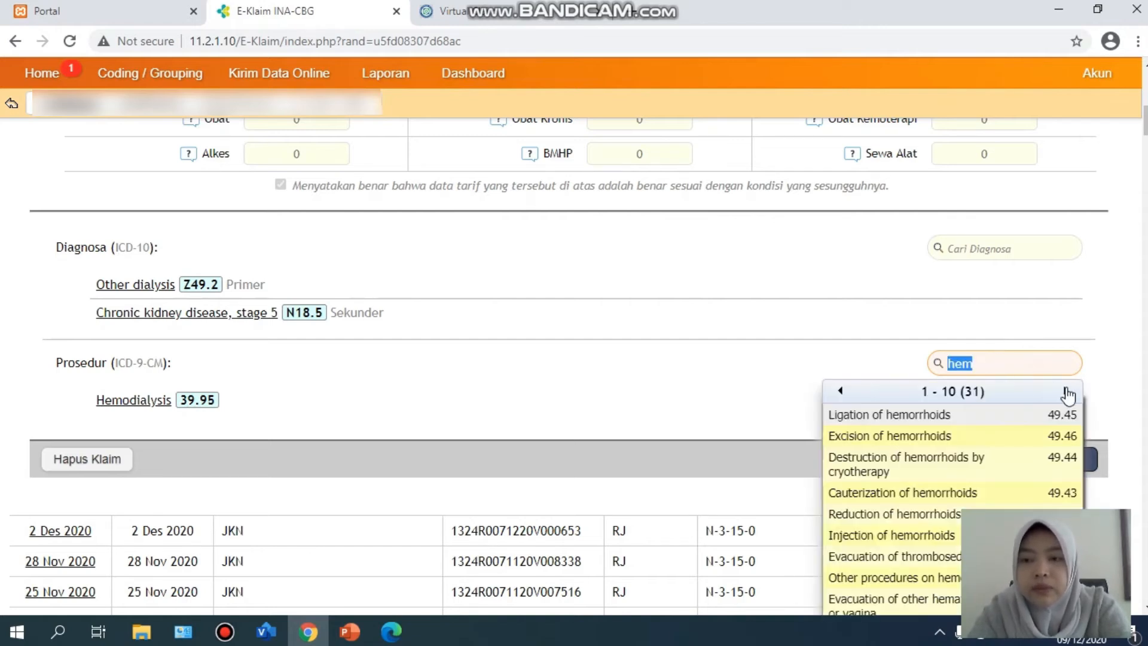
{"action": "mouse_move", "coordinate": [1144, 121]}
{"action": "left_mouse_down"}
{"action": "mouse_move", "coordinate": [1144, 138]}
{"action": "mouse_move", "coordinate": [1144, 118]}
{"action": "left_mouse_up"}
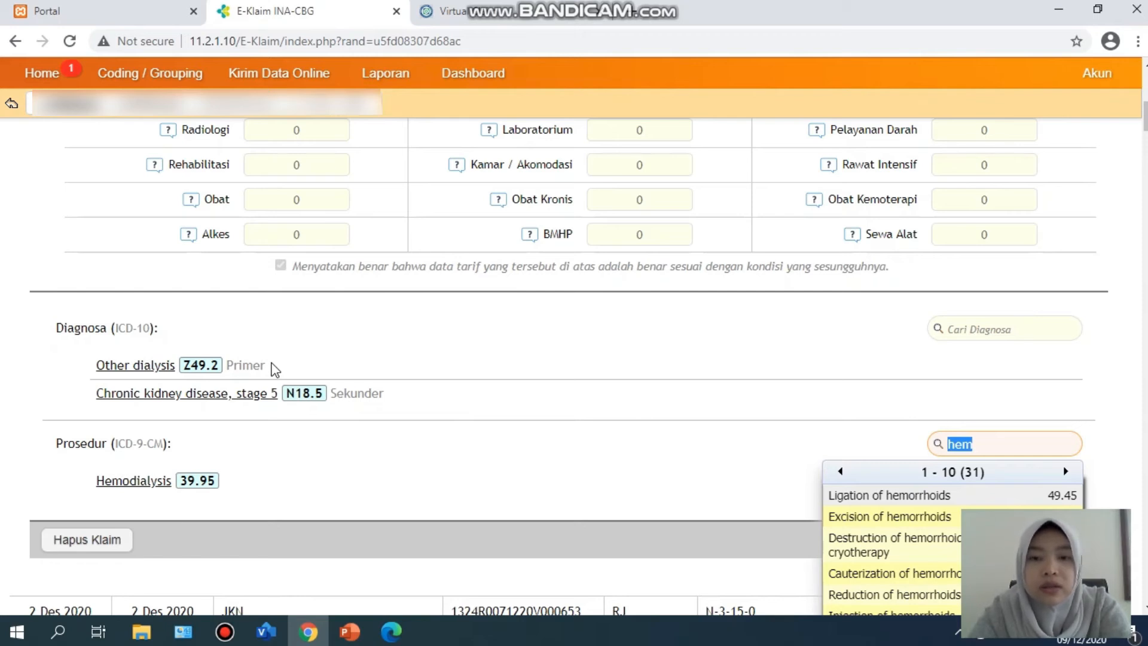
- Show the empty Substitusi field beneath the Hemodialysis procedure
{"action": "left_click", "coordinate": [1097, 73]}
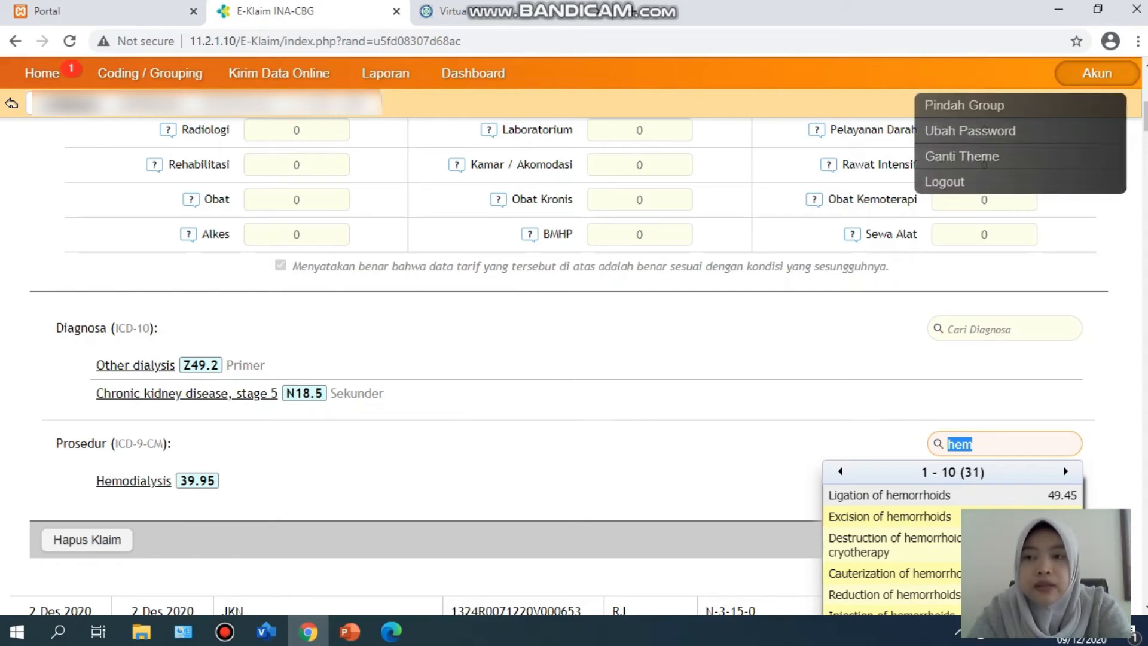
{"action": "scroll", "coordinate": [574, 359], "scroll_direction": "down", "scroll_amount": 4}
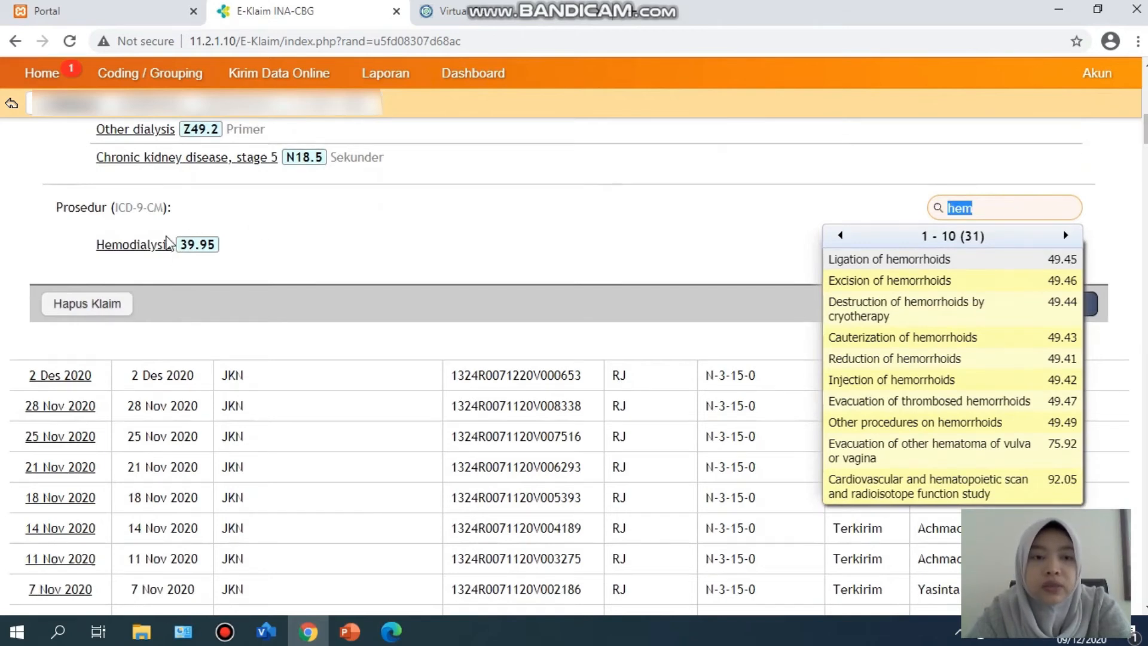
{"action": "left_click", "coordinate": [159, 249]}
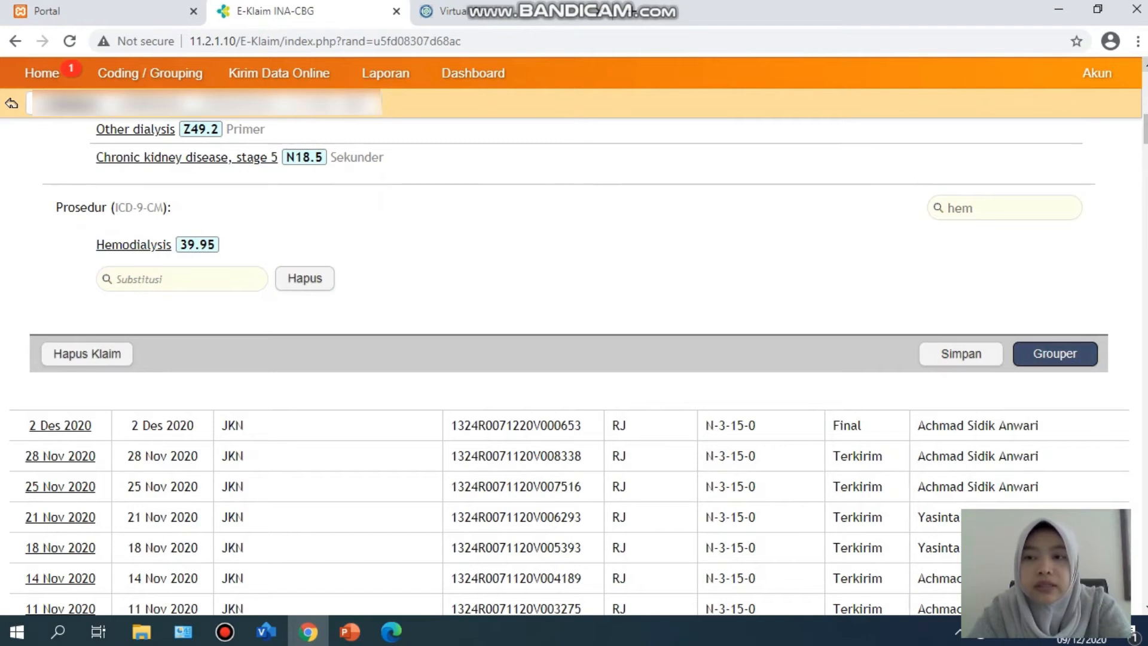
{"action": "left_click_drag", "start_coordinate": [1145, 127], "coordinate": [1146, 133]}
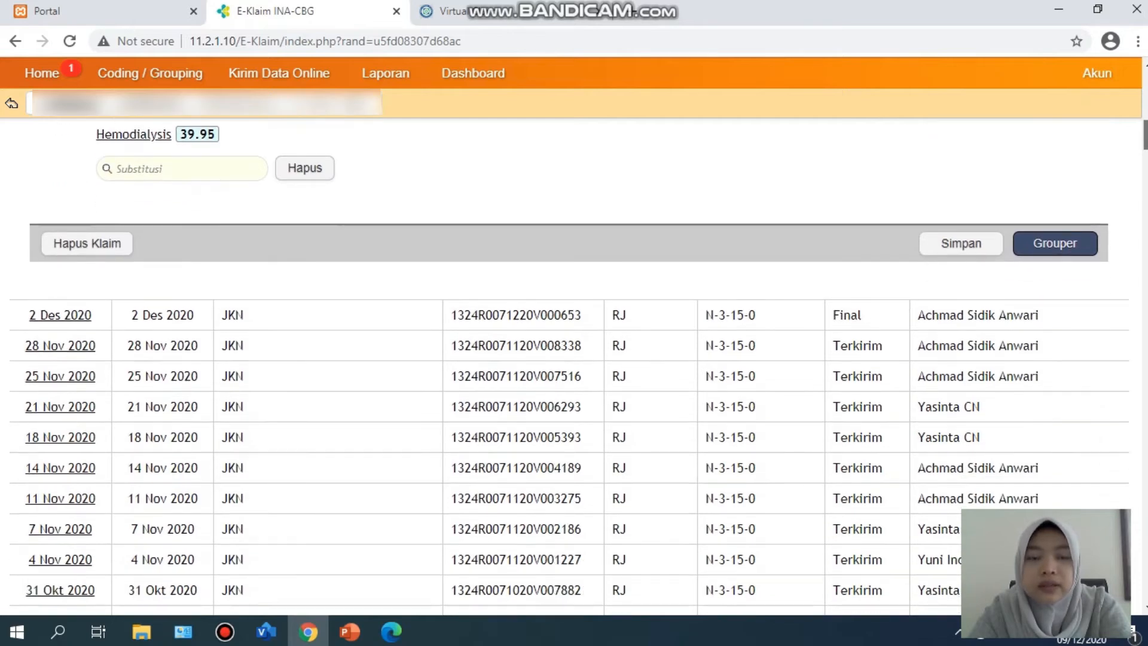
- Group the dialysis claim as N-3-15-0 (Rp 923,100), finalise it and send it online (Terkirim)
{"action": "left_click", "coordinate": [1074, 252]}
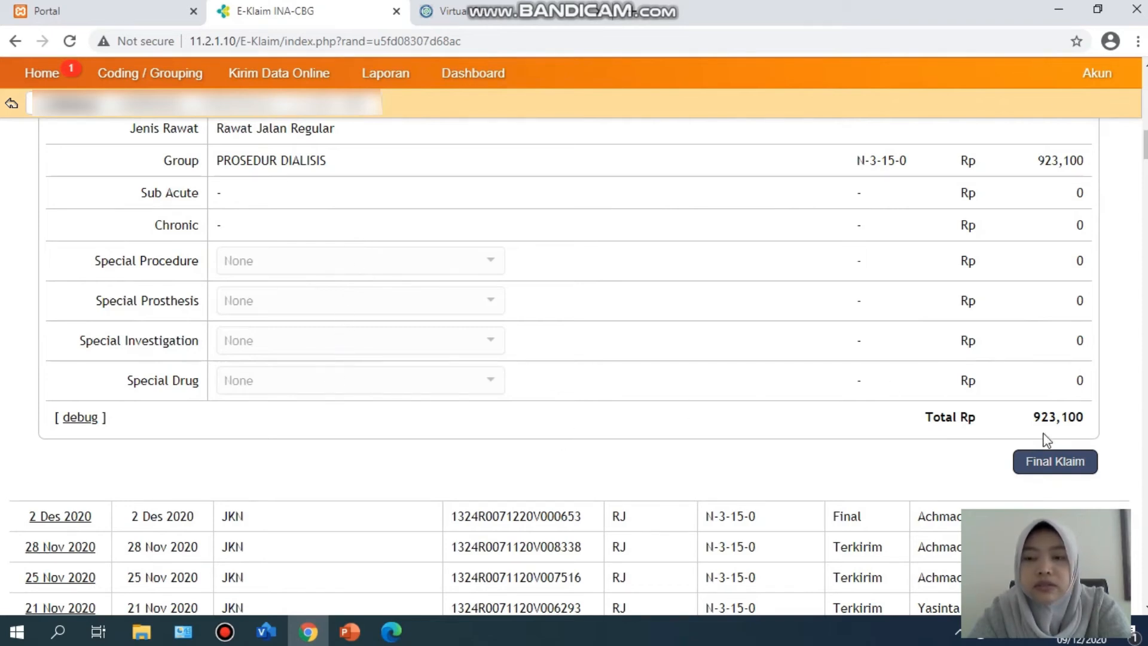
{"action": "left_click", "coordinate": [1054, 462]}
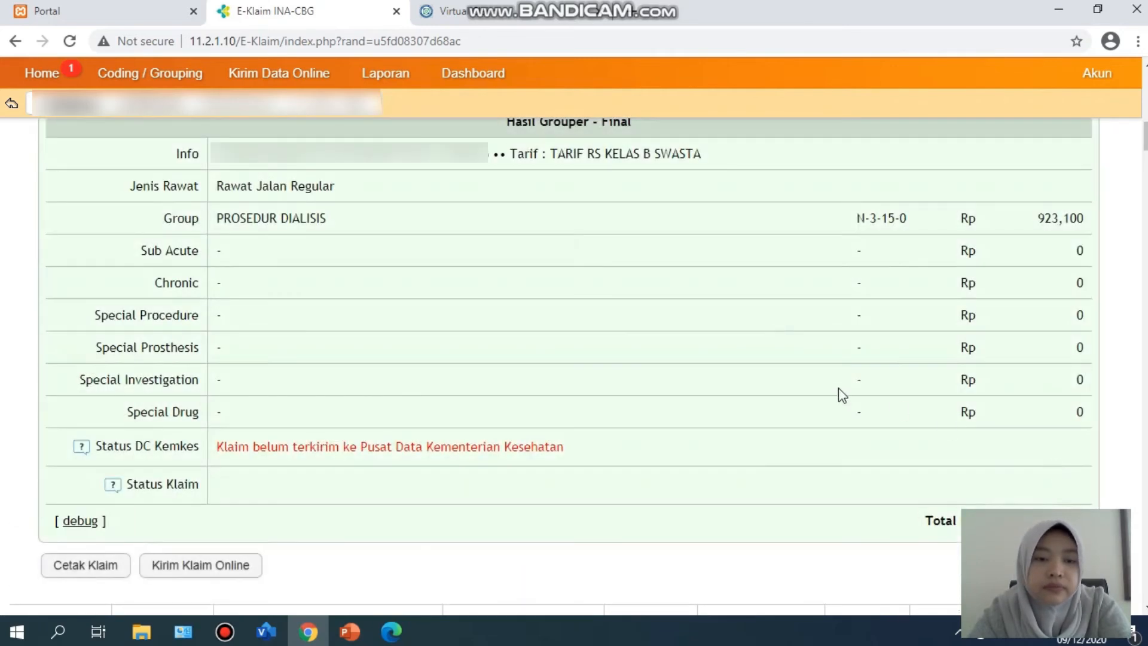
{"action": "left_click", "coordinate": [218, 568]}
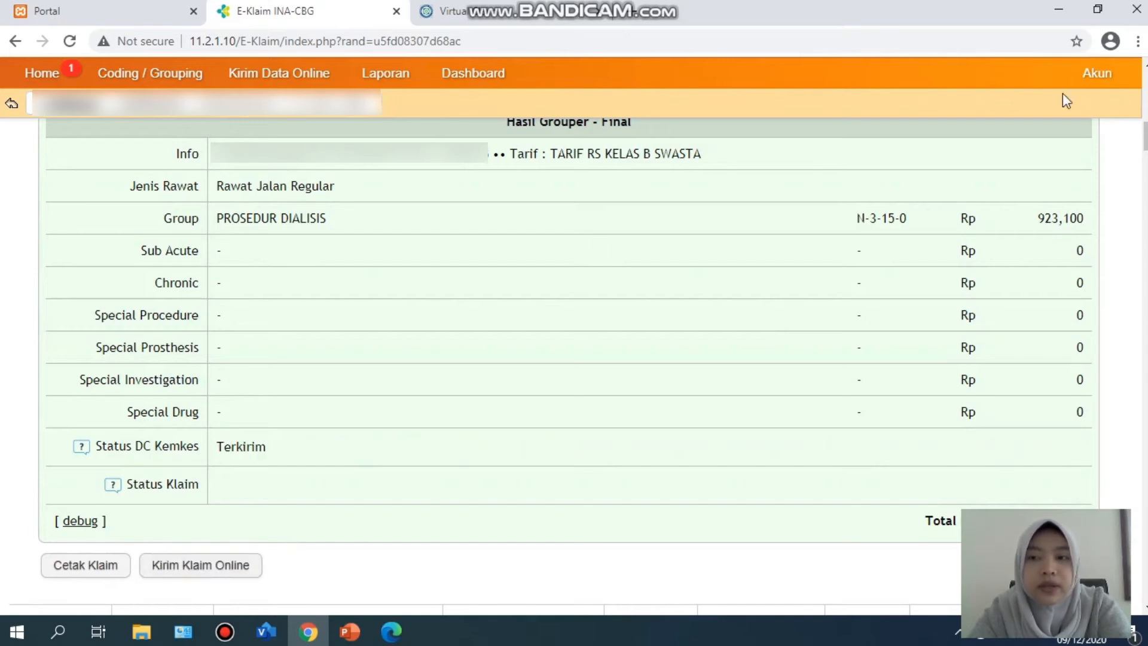
{"action": "left_click_drag", "start_coordinate": [1146, 136], "coordinate": [1146, 87]}
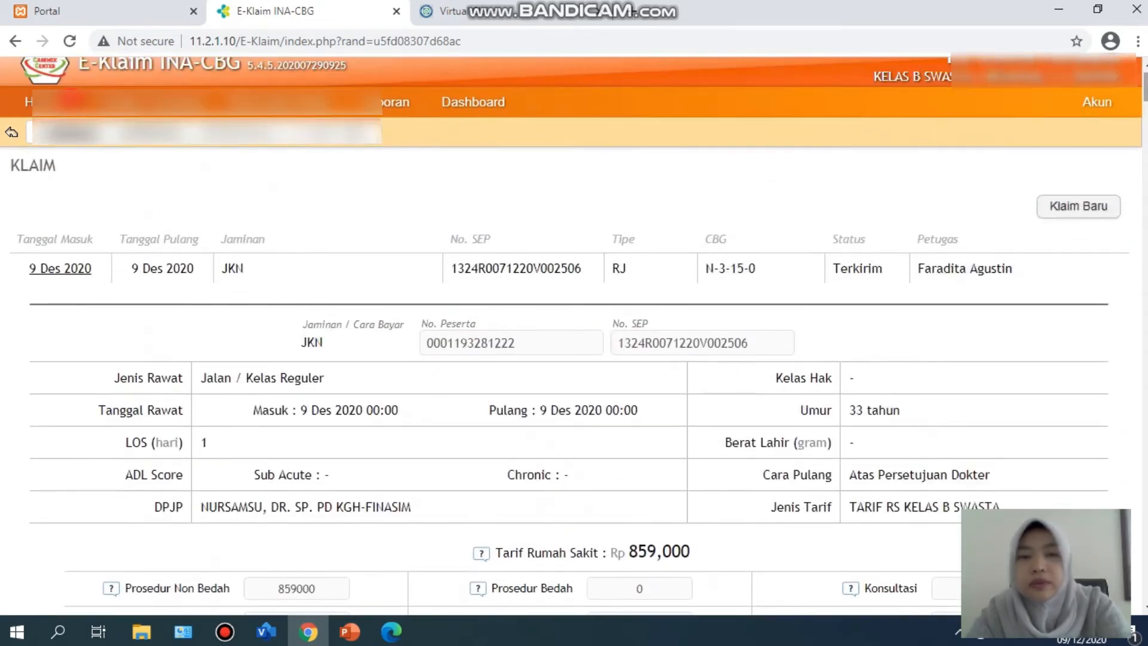
- Search claims by the patient's SEP number, adding the missing 0 digit, until one match appears
{"action": "left_click", "coordinate": [11, 138]}
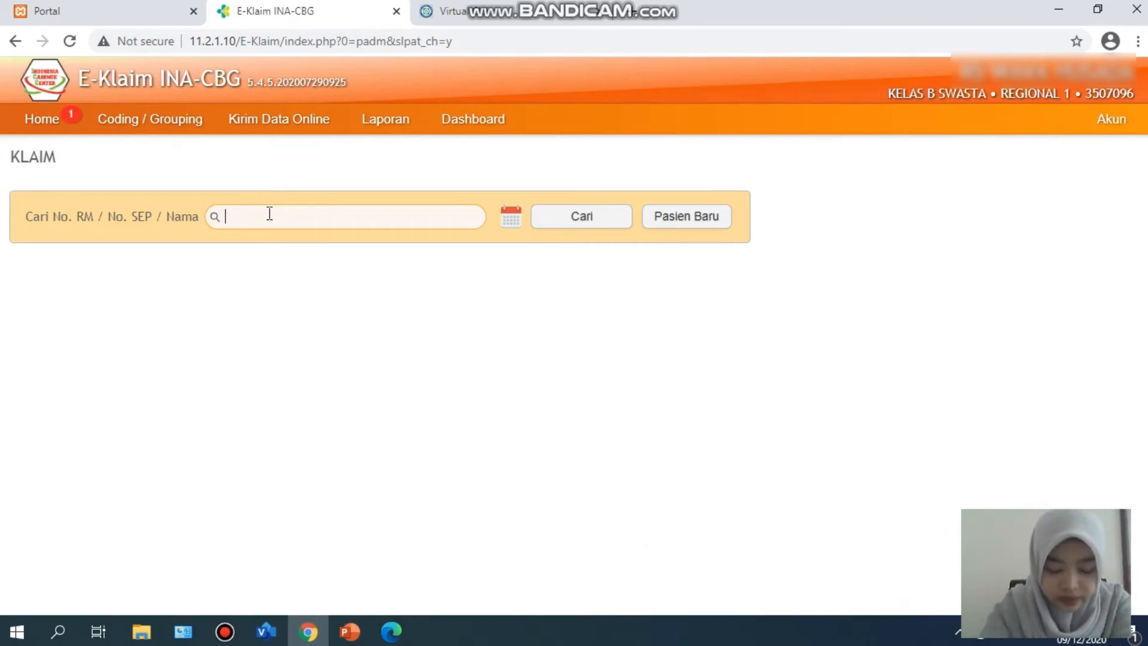
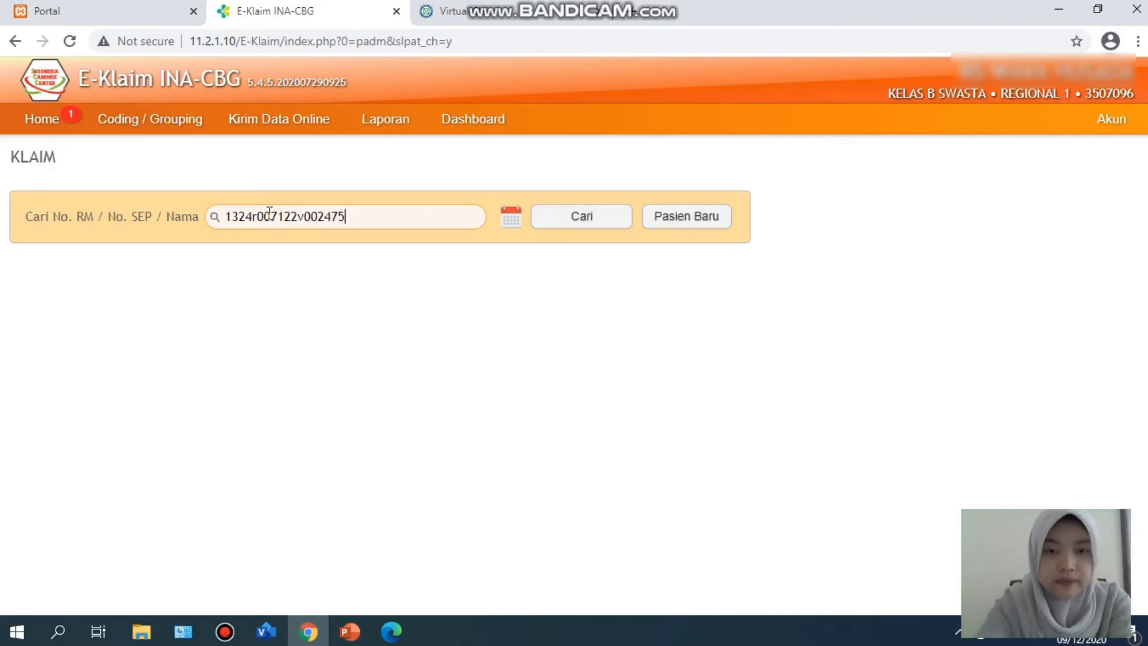
{"action": "left_click", "coordinate": [547, 226]}
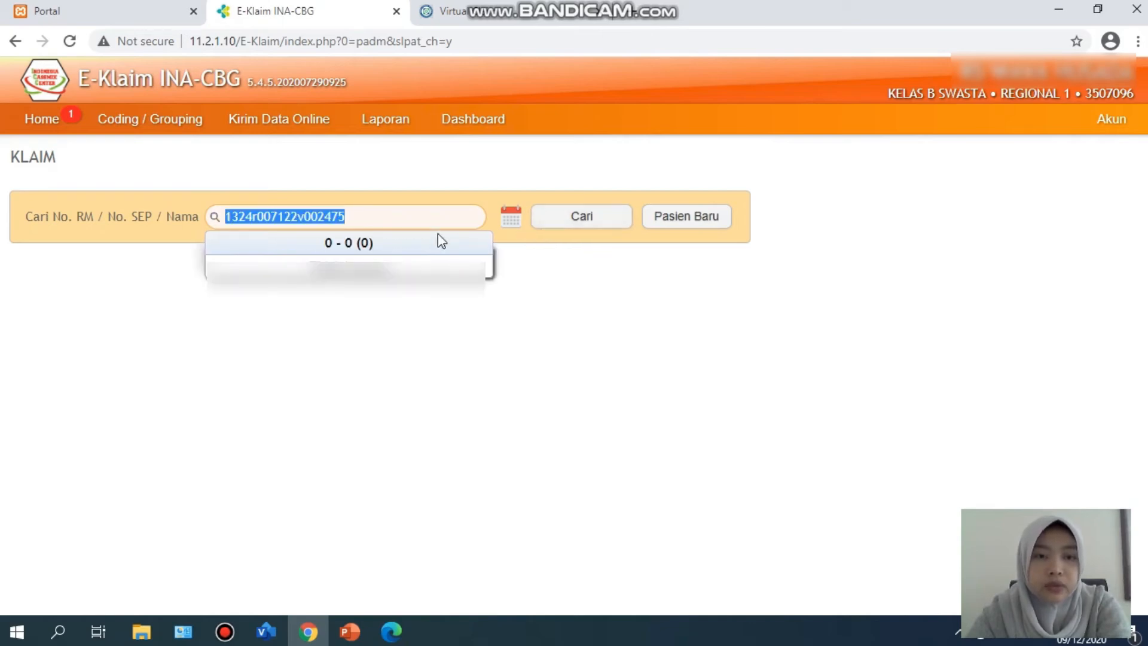
{"action": "left_click", "coordinate": [420, 220]}
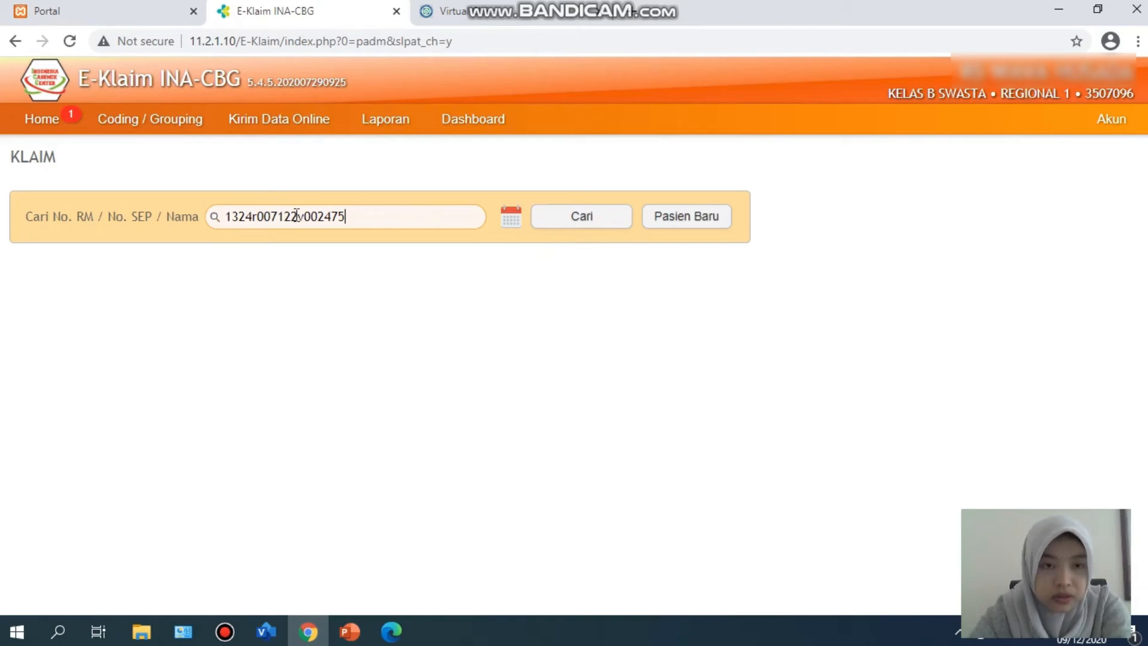
{"action": "type", "text": "0"}
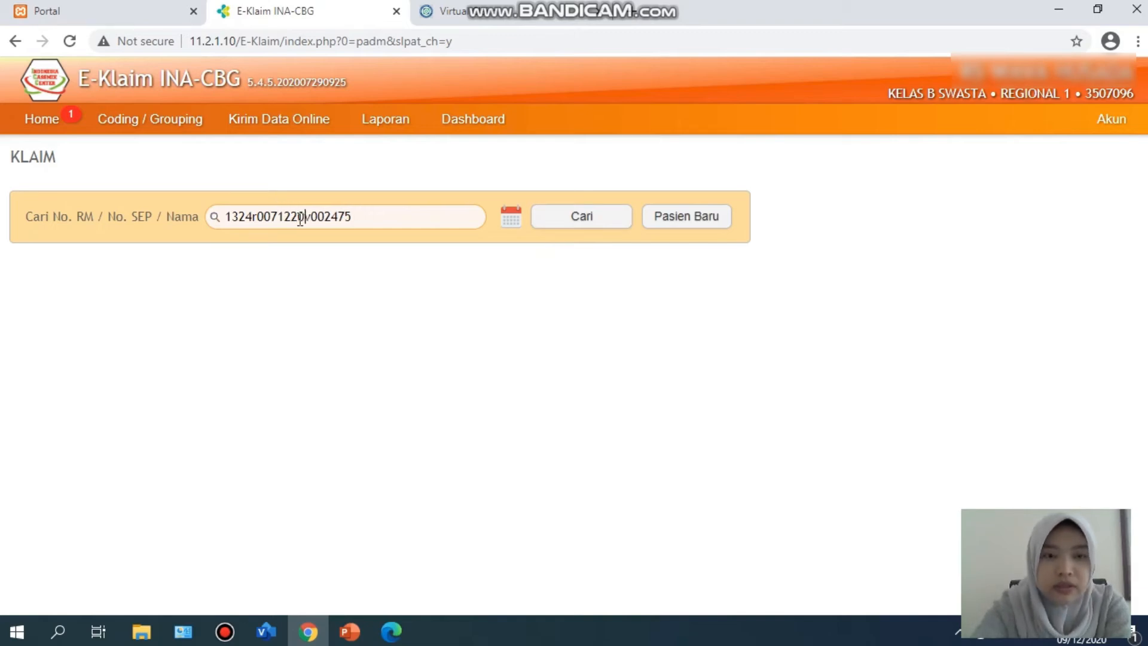
{"action": "left_click", "coordinate": [561, 226]}
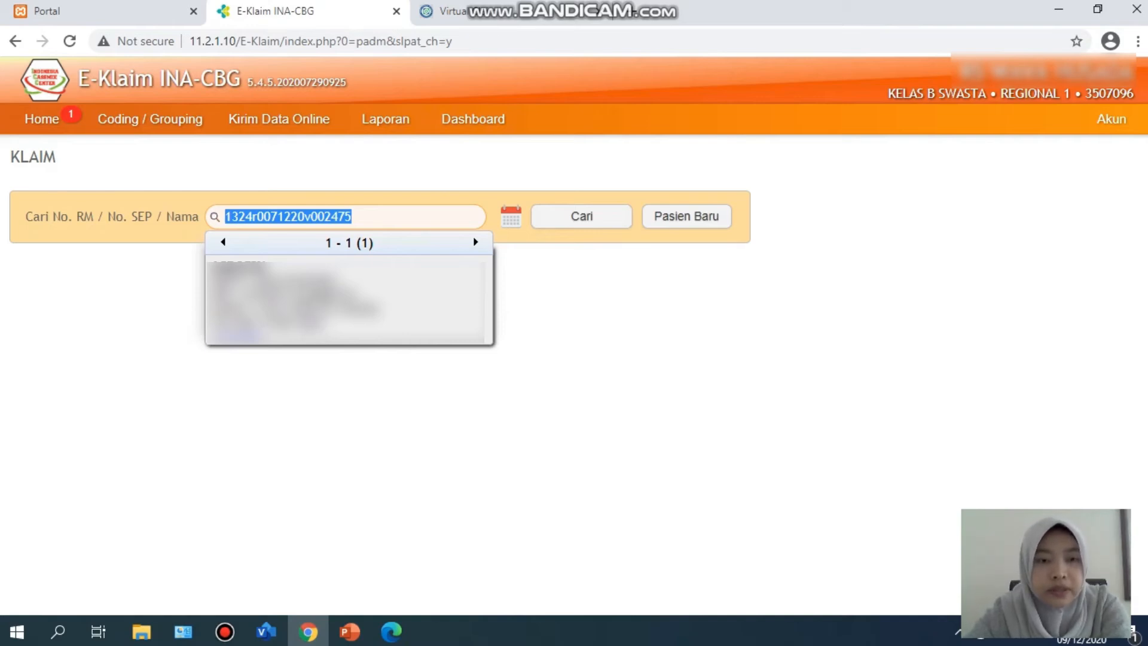
- Open the matched patient's 9 Des 2020 inpatient Kelas 3 claim form
{"action": "left_click", "coordinate": [314, 292]}
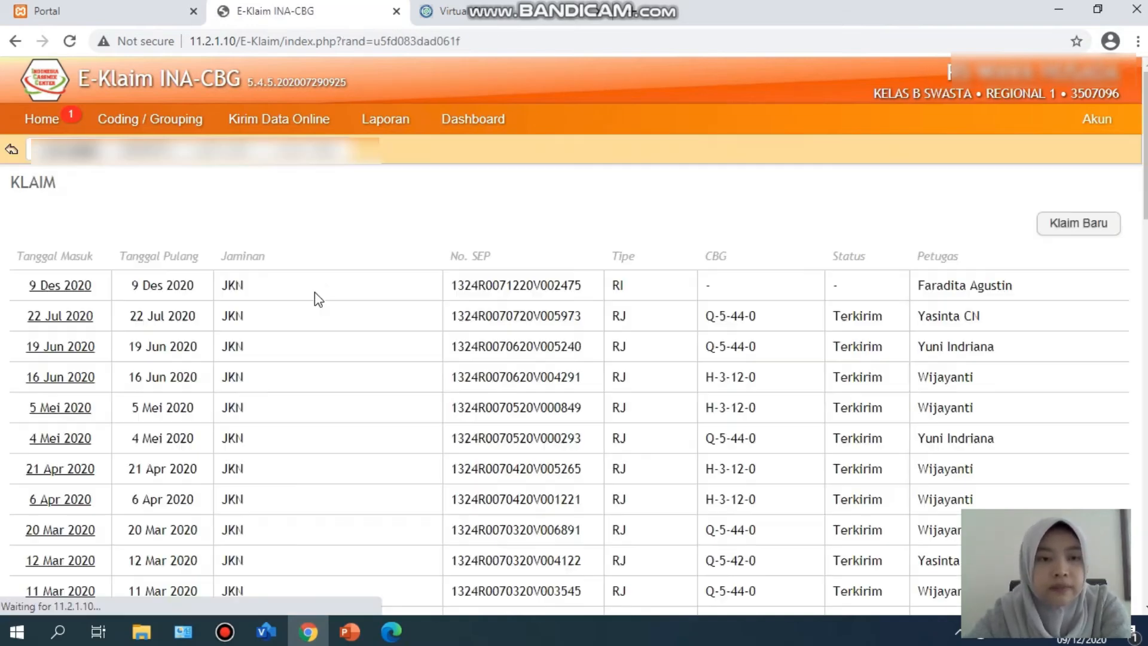
{"action": "left_click", "coordinate": [85, 292]}
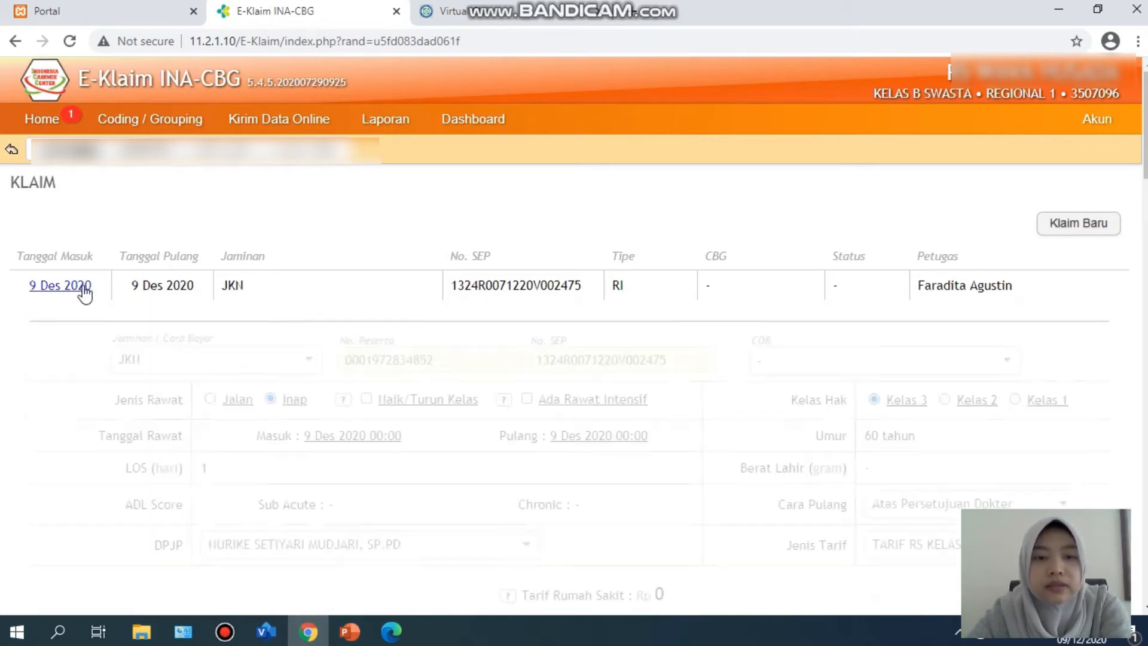
{"action": "left_click", "coordinate": [1116, 122]}
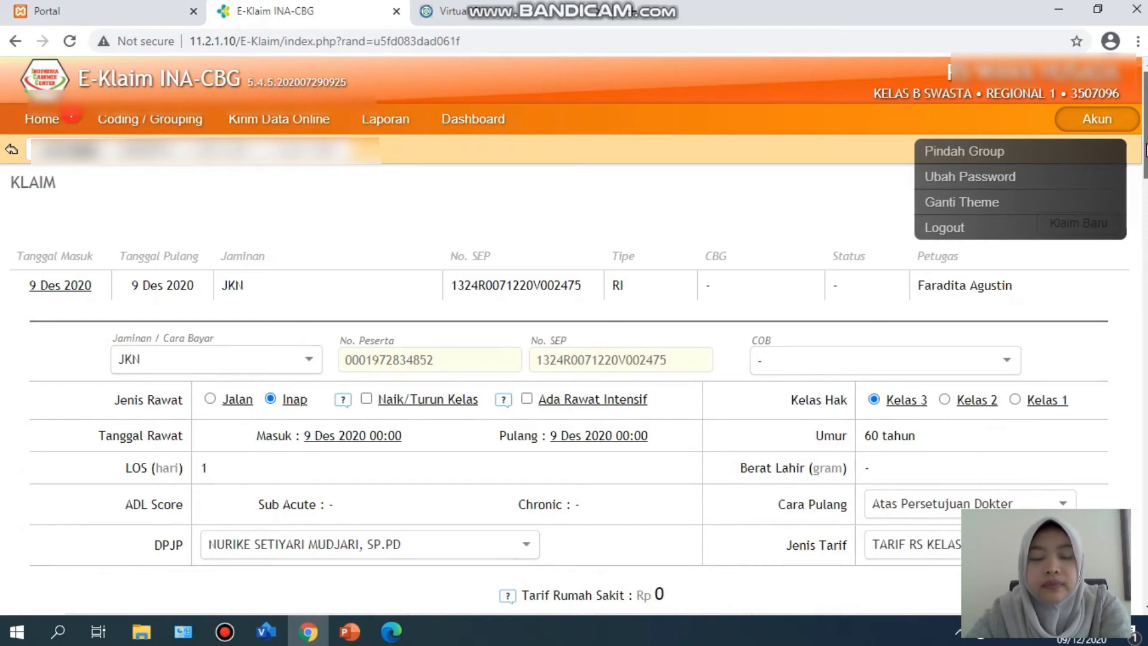
{"action": "scroll", "coordinate": [1115, 149], "scroll_direction": "down", "scroll_amount": 2}
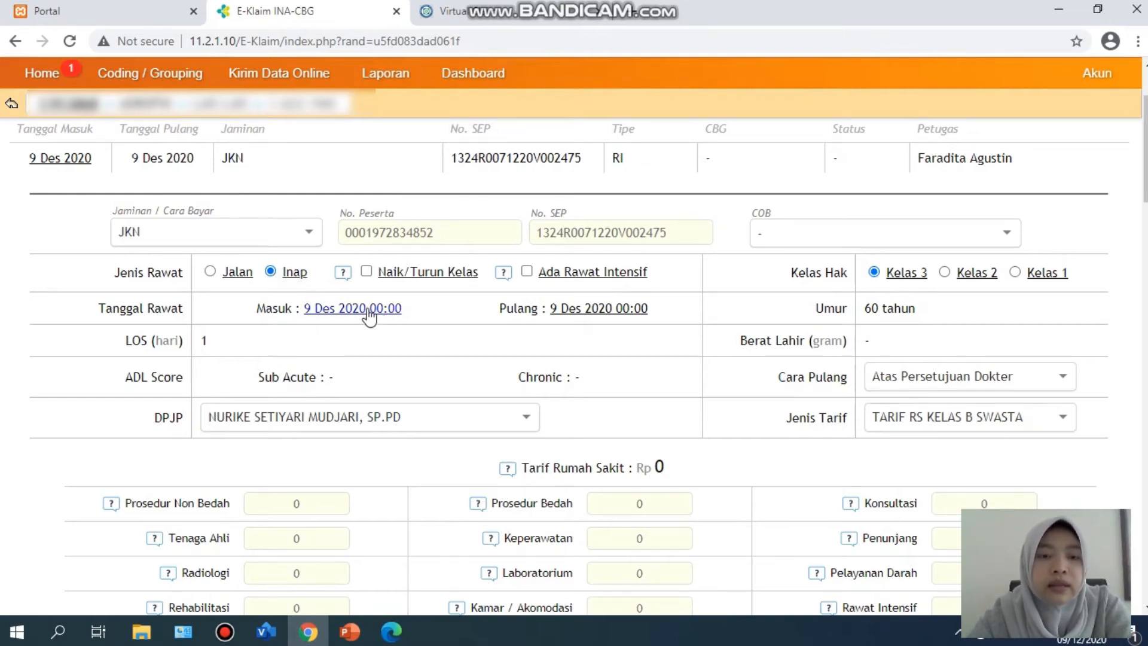
- Set admission to 8 Des 2020 and discharge to 9 Des 2020, giving a 2-day stay
{"action": "left_click", "coordinate": [600, 321]}
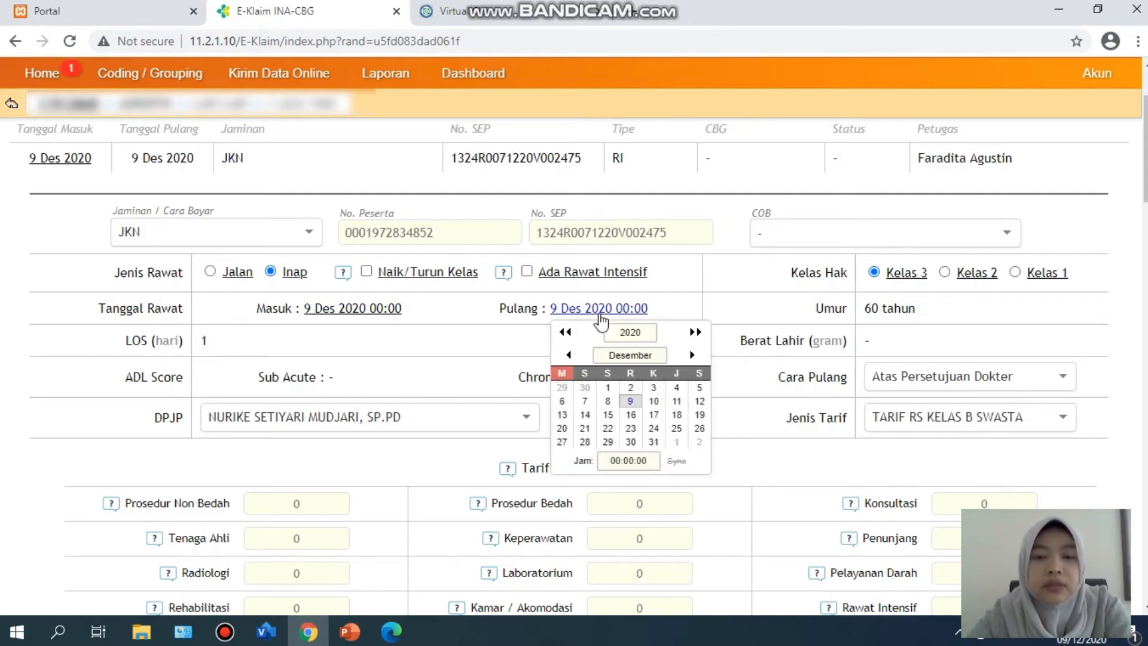
{"action": "left_click", "coordinate": [655, 403]}
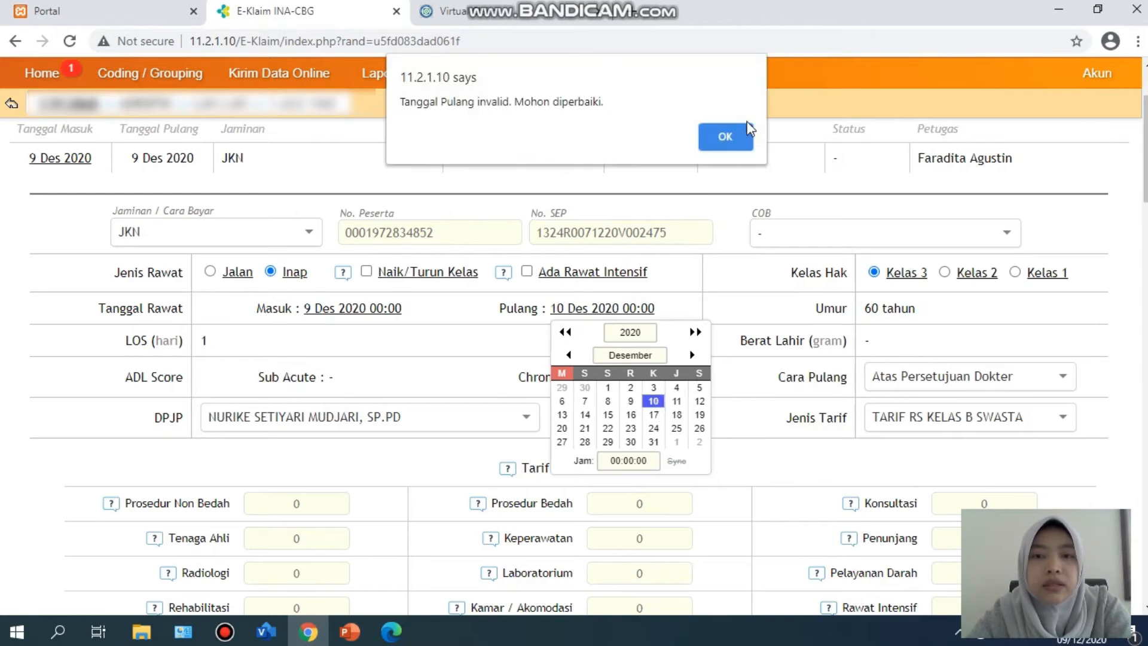
{"action": "left_click", "coordinate": [725, 135]}
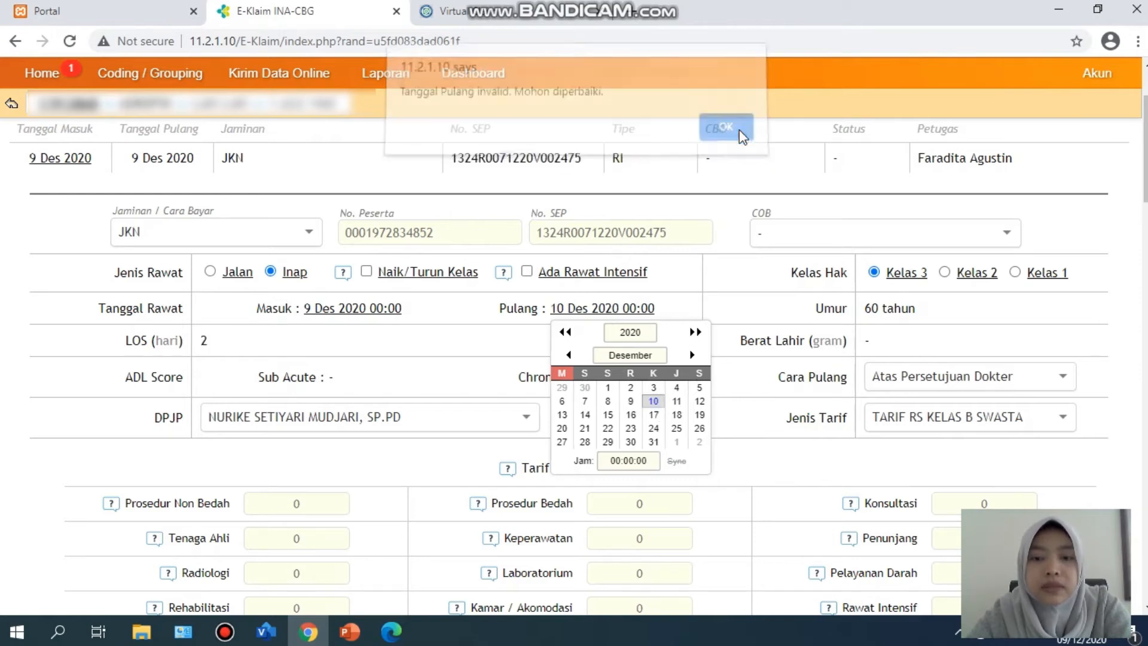
{"action": "left_click", "coordinate": [631, 401]}
{"action": "left_click", "coordinate": [348, 311]}
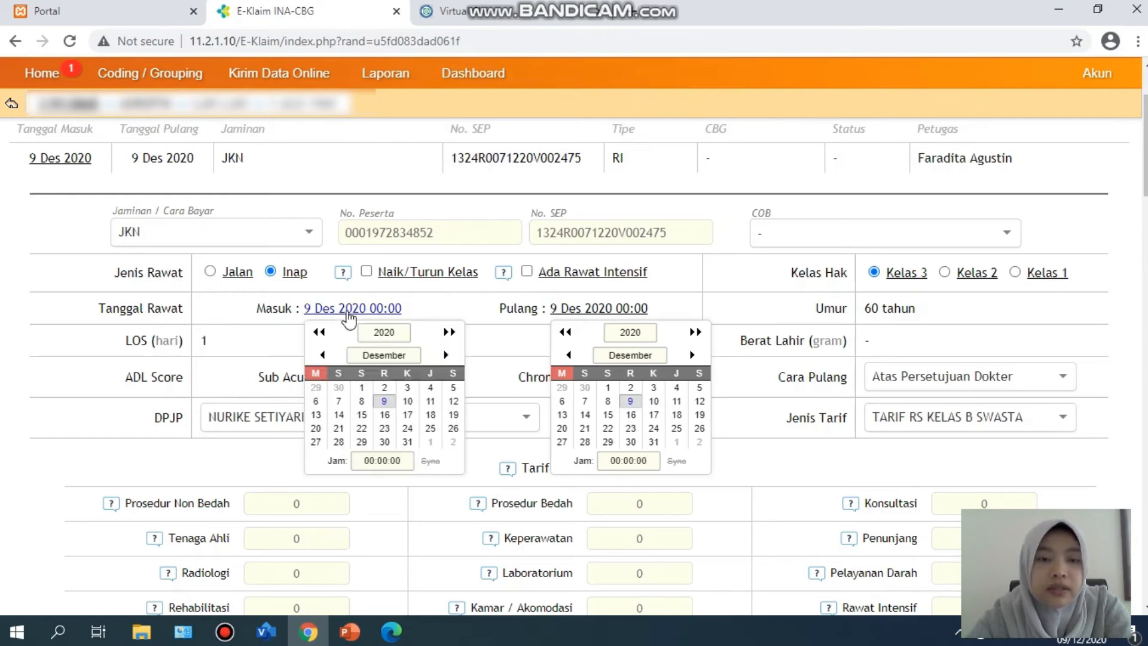
{"action": "left_click", "coordinate": [361, 401]}
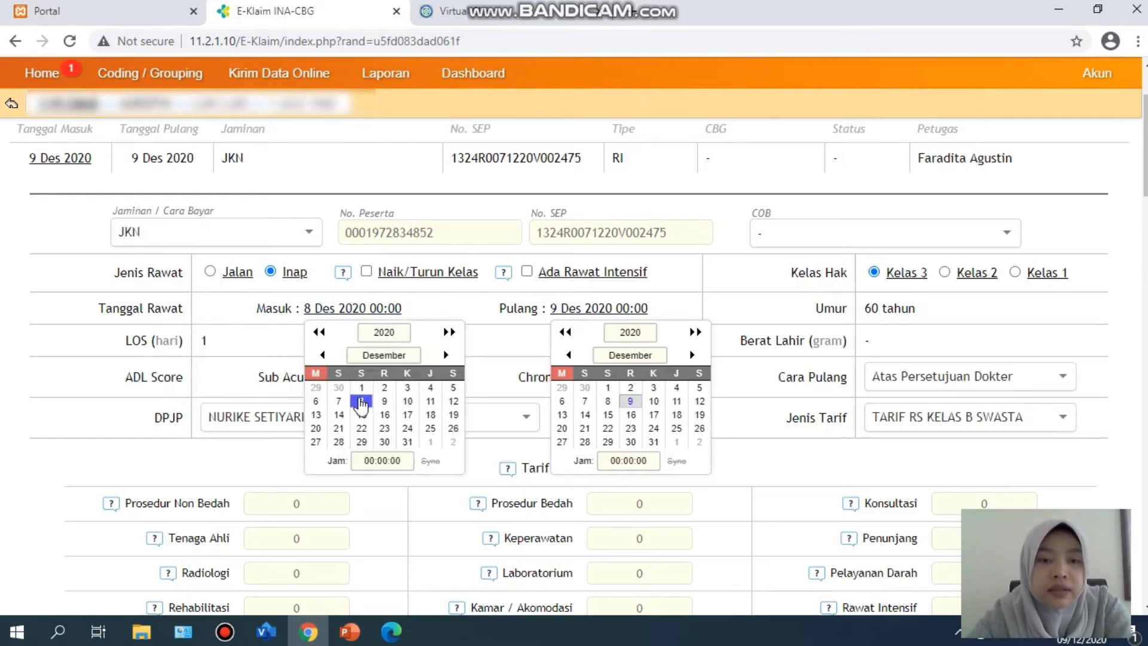
{"action": "left_click", "coordinate": [350, 311]}
{"action": "left_click", "coordinate": [601, 308]}
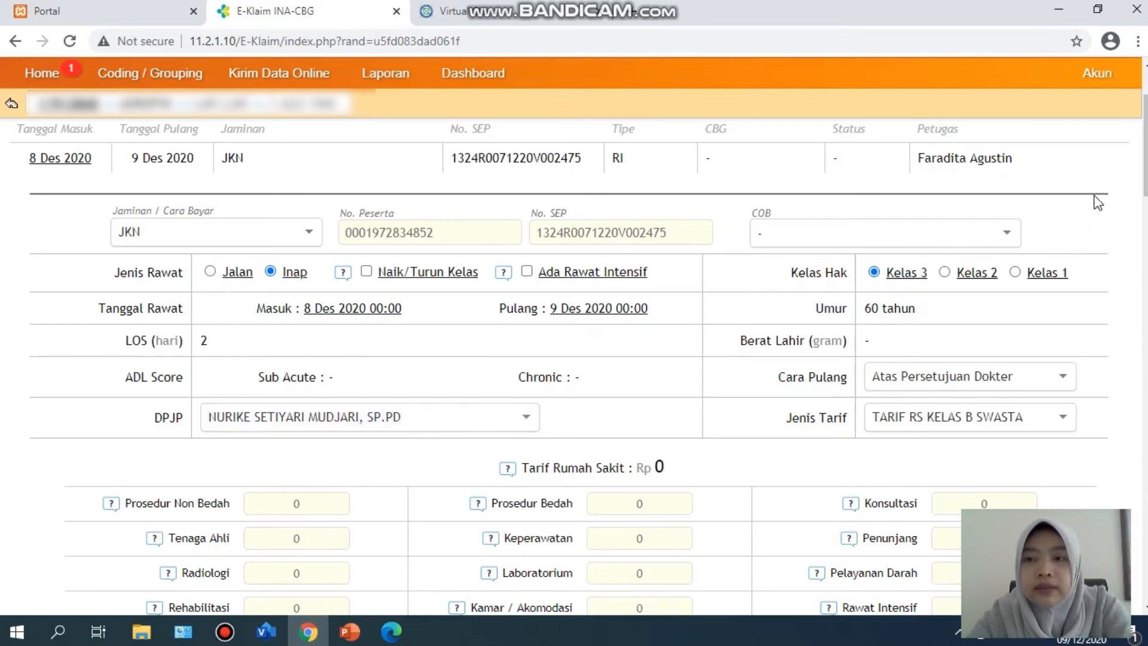
- Keep the discharge method (Cara Pulang) as Atas Persetujuan Dokter
{"action": "scroll", "coordinate": [1142, 150], "scroll_direction": "down", "scroll_amount": 1}
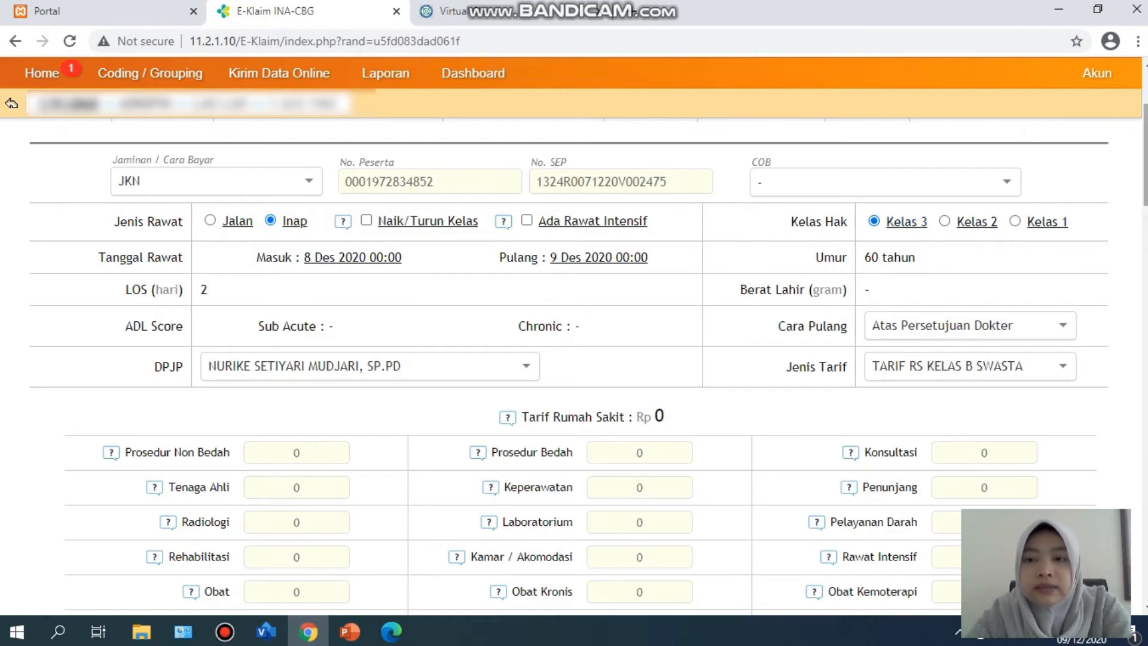
{"action": "scroll", "coordinate": [1143, 179], "scroll_direction": "down", "scroll_amount": 2}
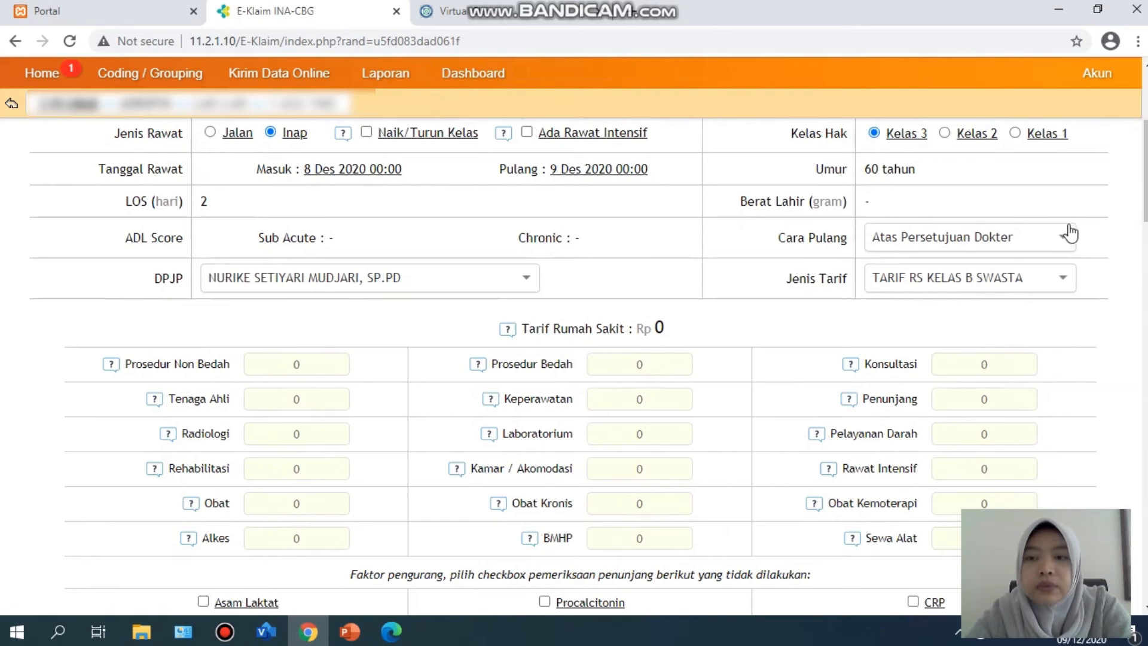
{"action": "left_click", "coordinate": [1062, 234]}
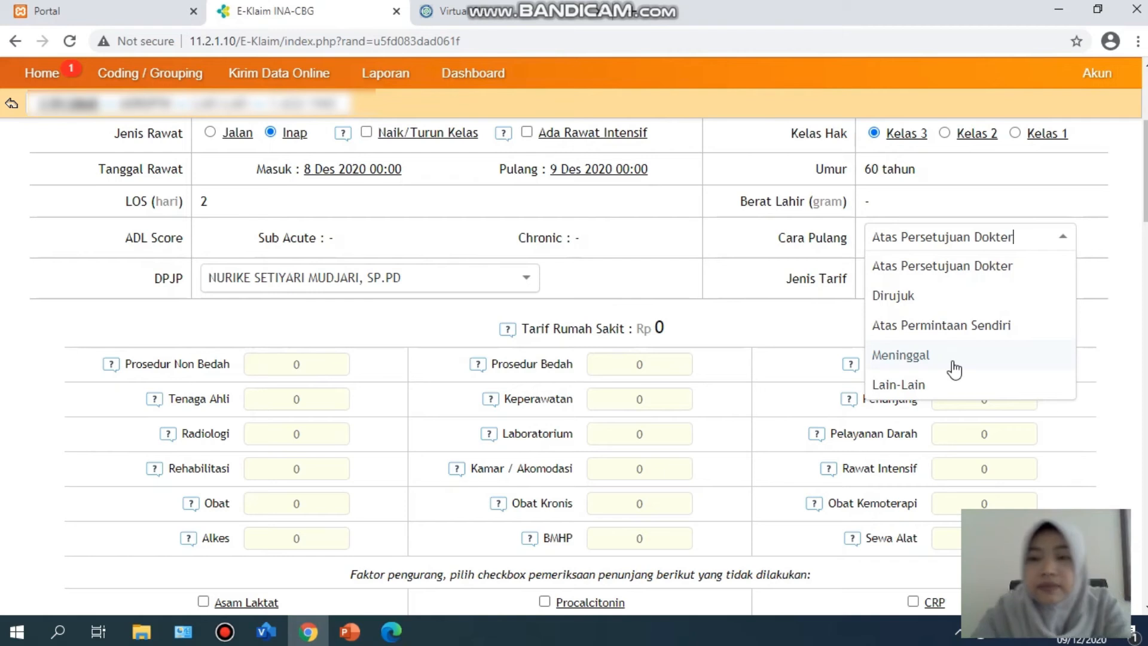
{"action": "left_click", "coordinate": [961, 267]}
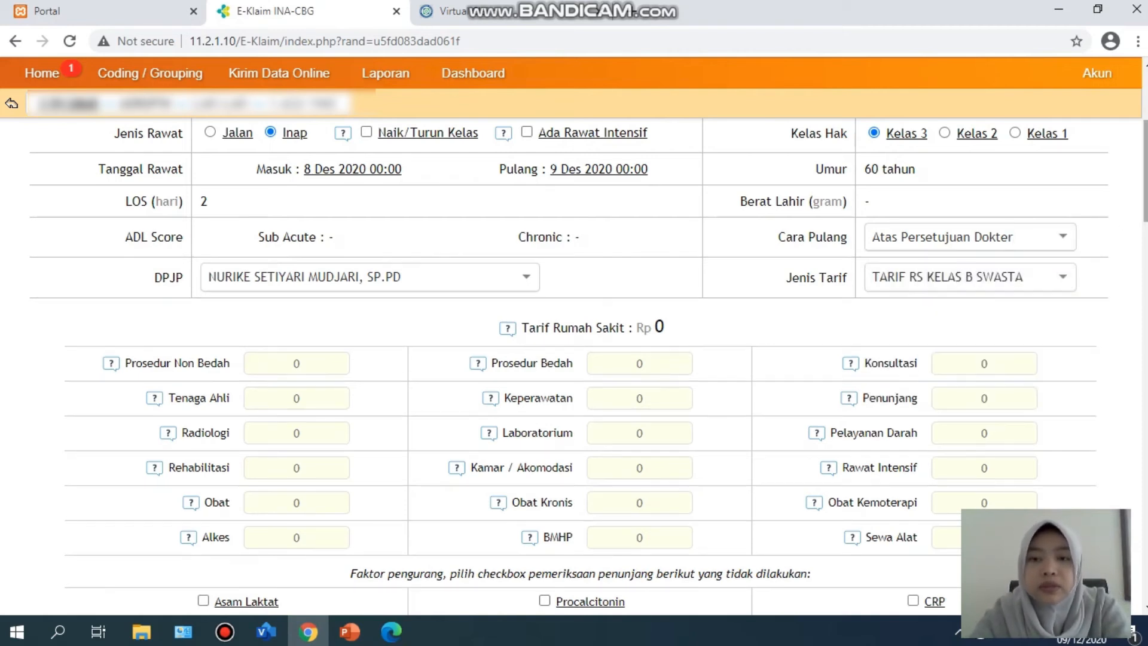
{"action": "scroll", "coordinate": [569, 364], "scroll_direction": "down", "scroll_amount": 2}
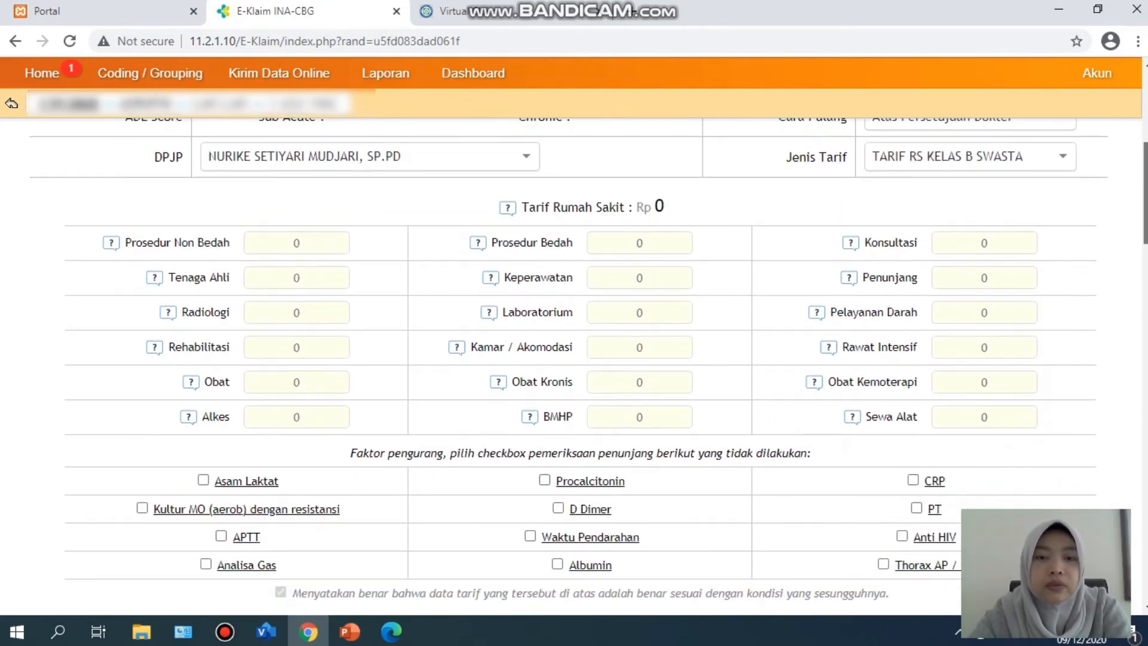
- Enter charges: accommodation 1,000,000, laboratory 140,000, radiology 140,000 and drugs 200,000
{"action": "left_click", "coordinate": [651, 348]}
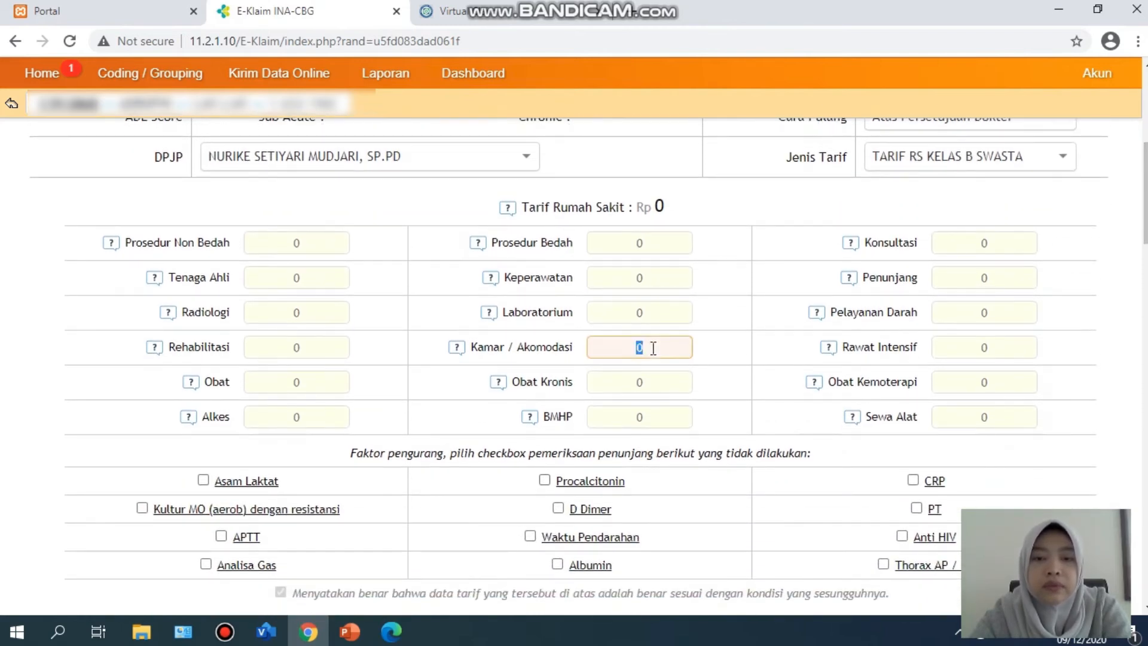
{"action": "type", "text": "1"}
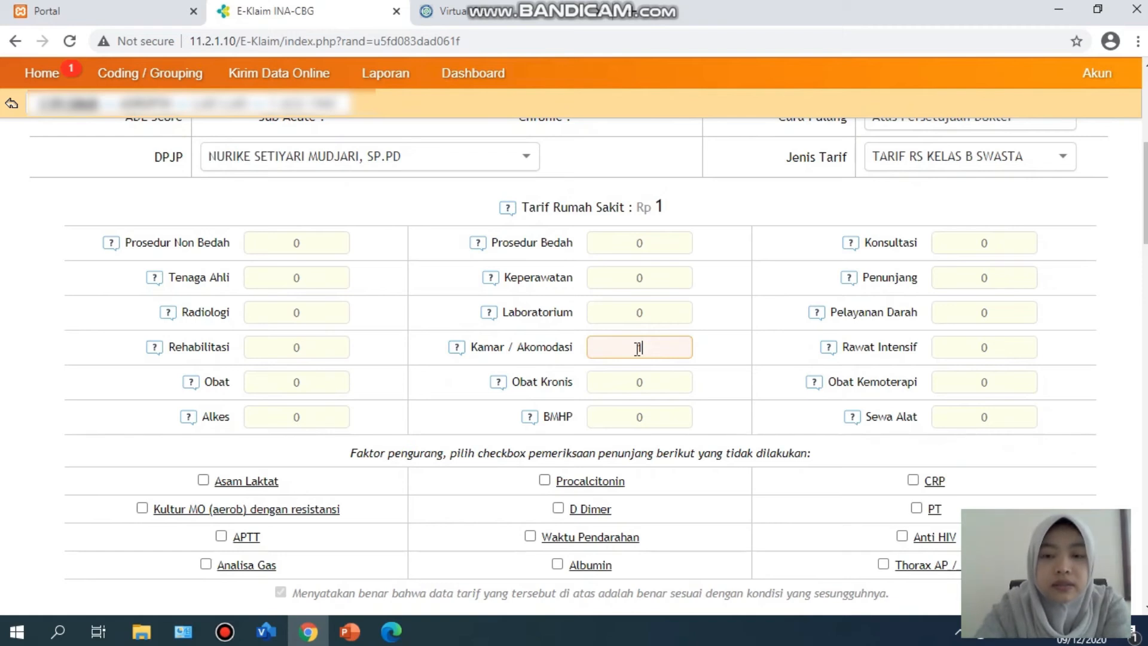
{"action": "type", "text": ",000,000"}
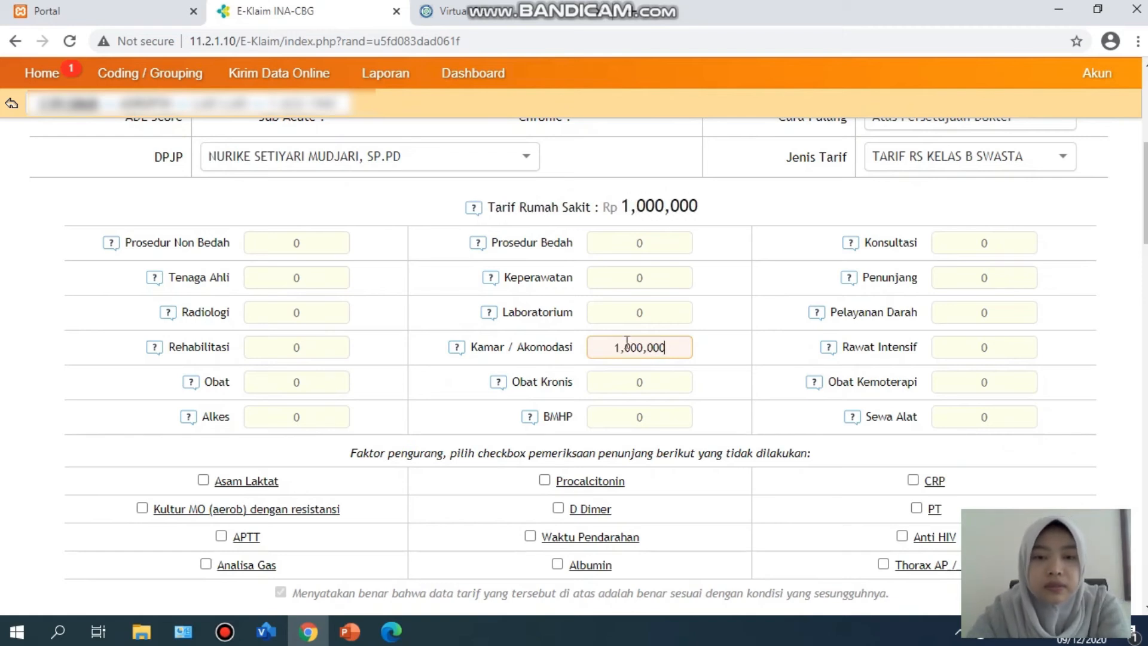
{"action": "left_click", "coordinate": [634, 316]}
{"action": "type", "text": "1400000"}
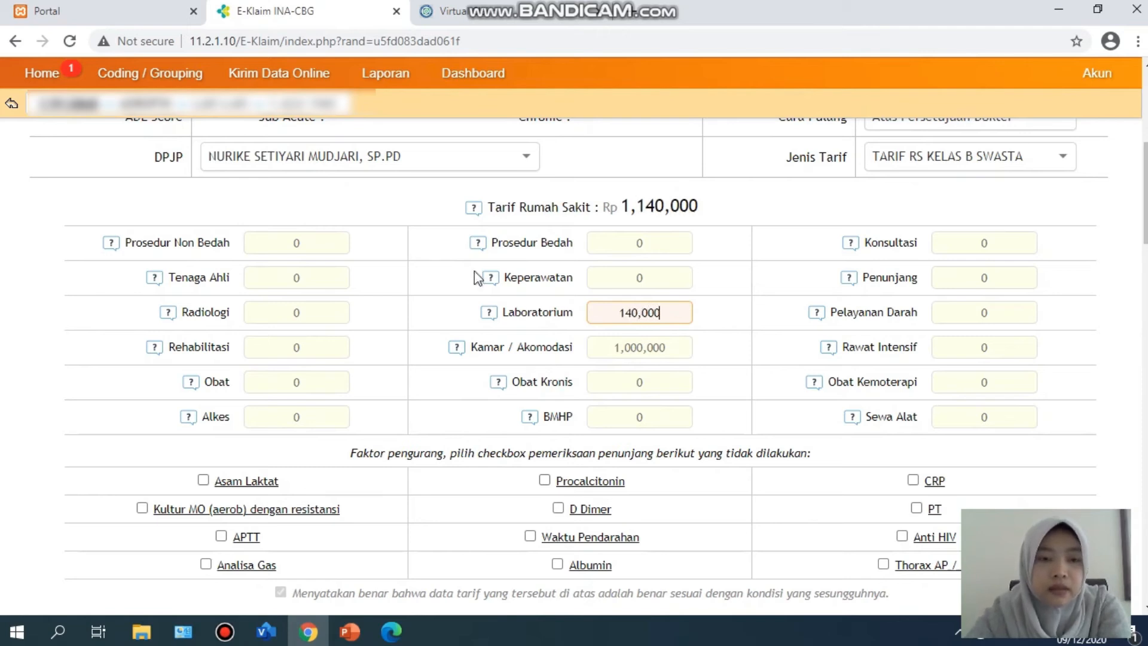
{"action": "left_click", "coordinate": [311, 308]}
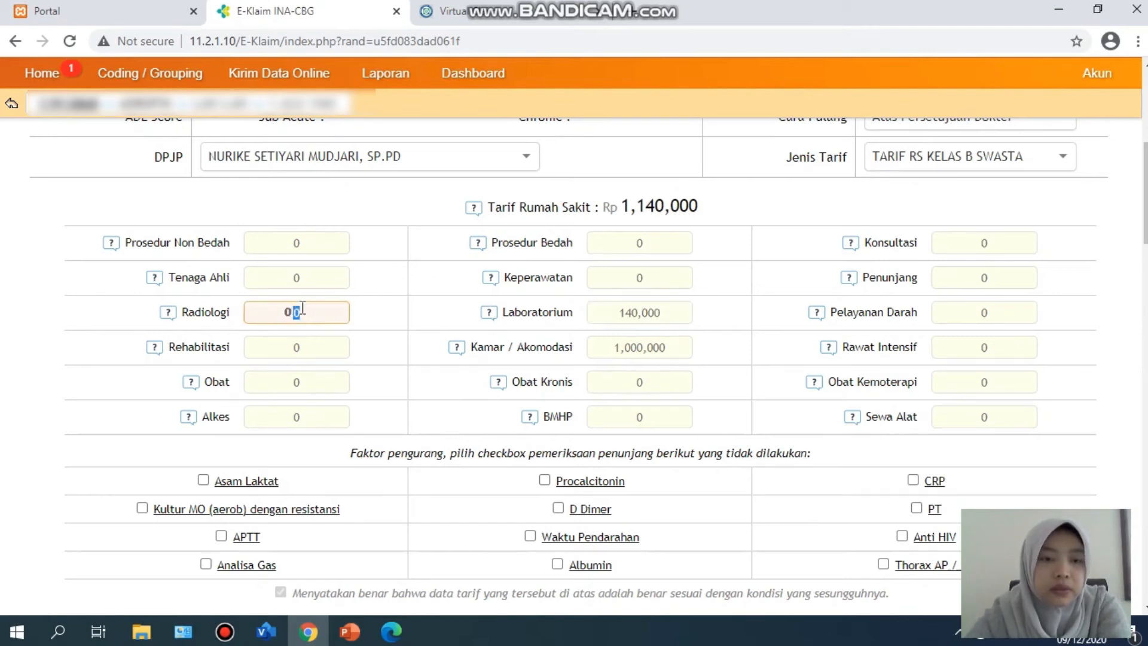
{"action": "type", "text": "1400000"}
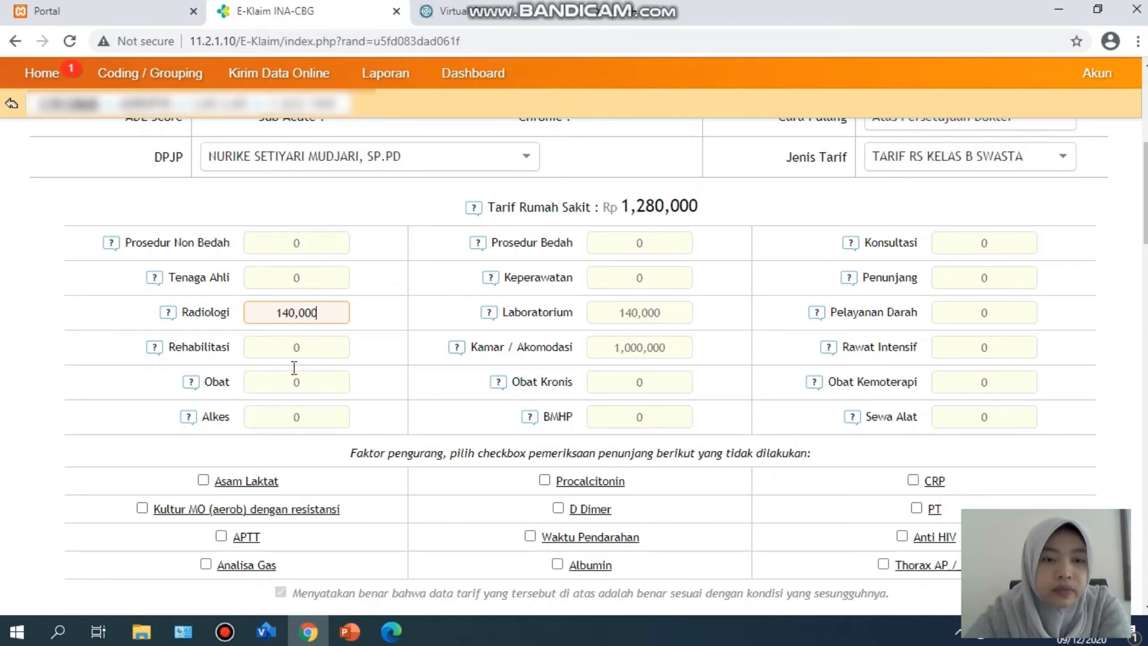
{"action": "left_click", "coordinate": [292, 382]}
{"action": "type", "text": "2000000"}
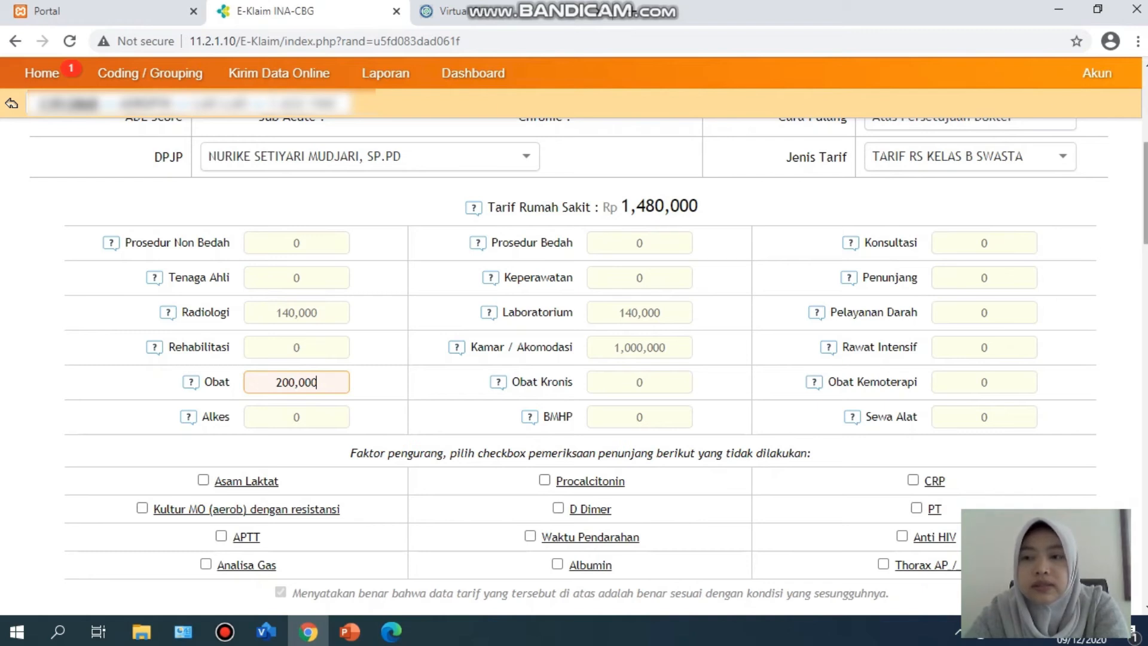
{"action": "scroll", "coordinate": [1137, 251], "scroll_direction": "down", "scroll_amount": 2}
{"action": "scroll", "coordinate": [1083, 305], "scroll_direction": "down", "scroll_amount": 3}
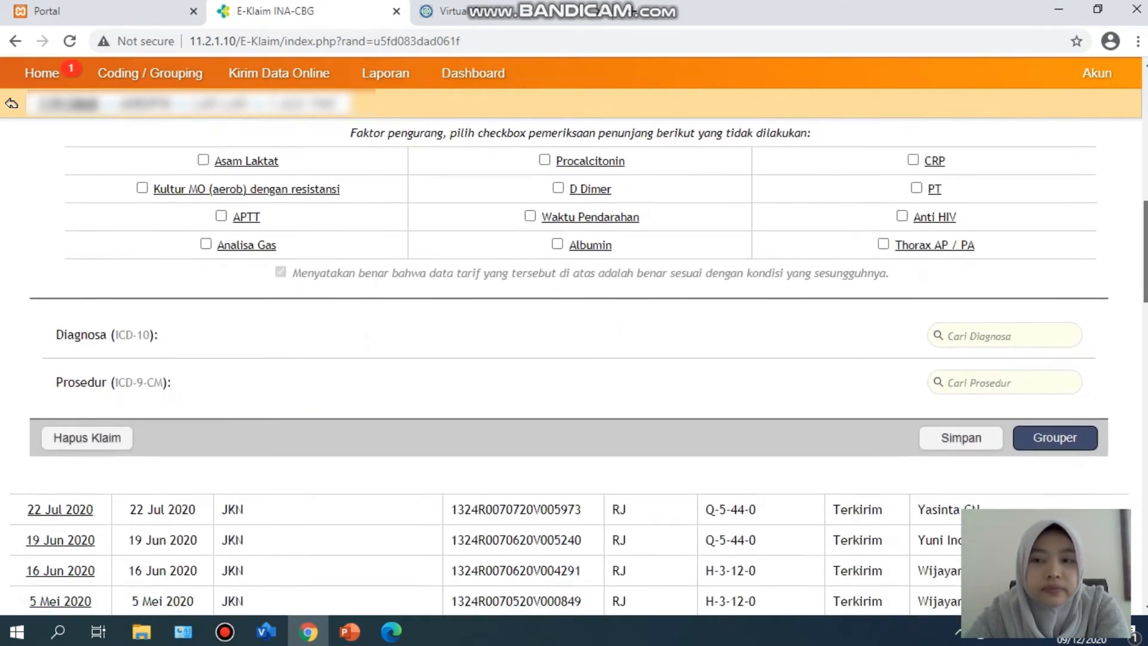
{"action": "left_click", "coordinate": [1039, 313]}
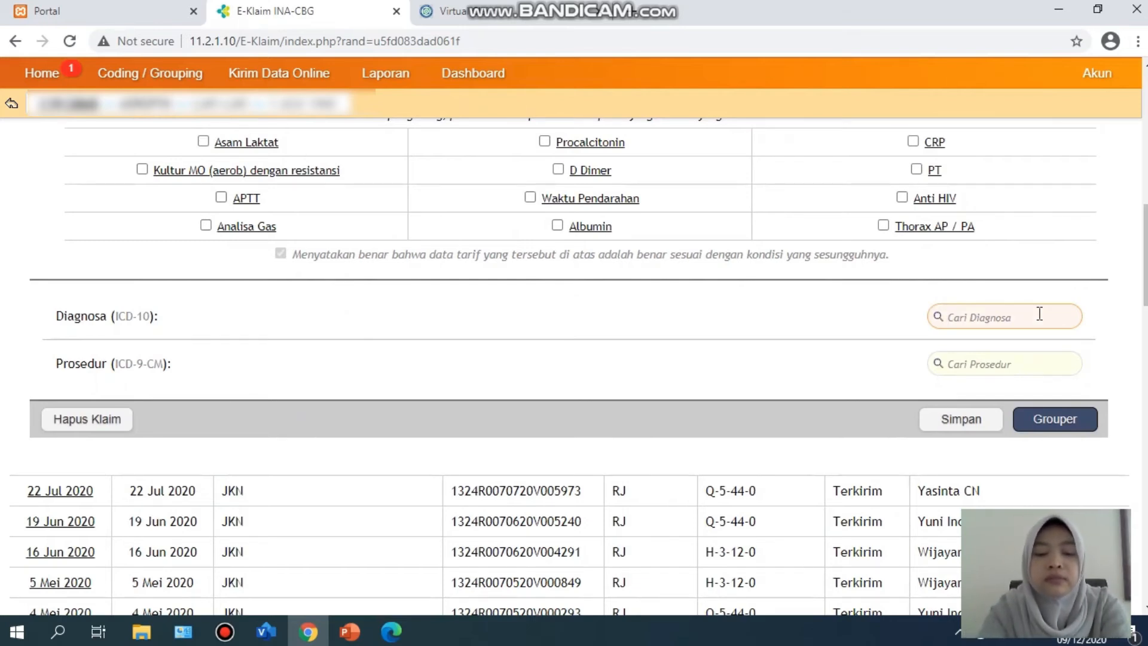
- Add H25.9 senile cataract as the primary diagnosis
{"action": "type", "text": "h259"}
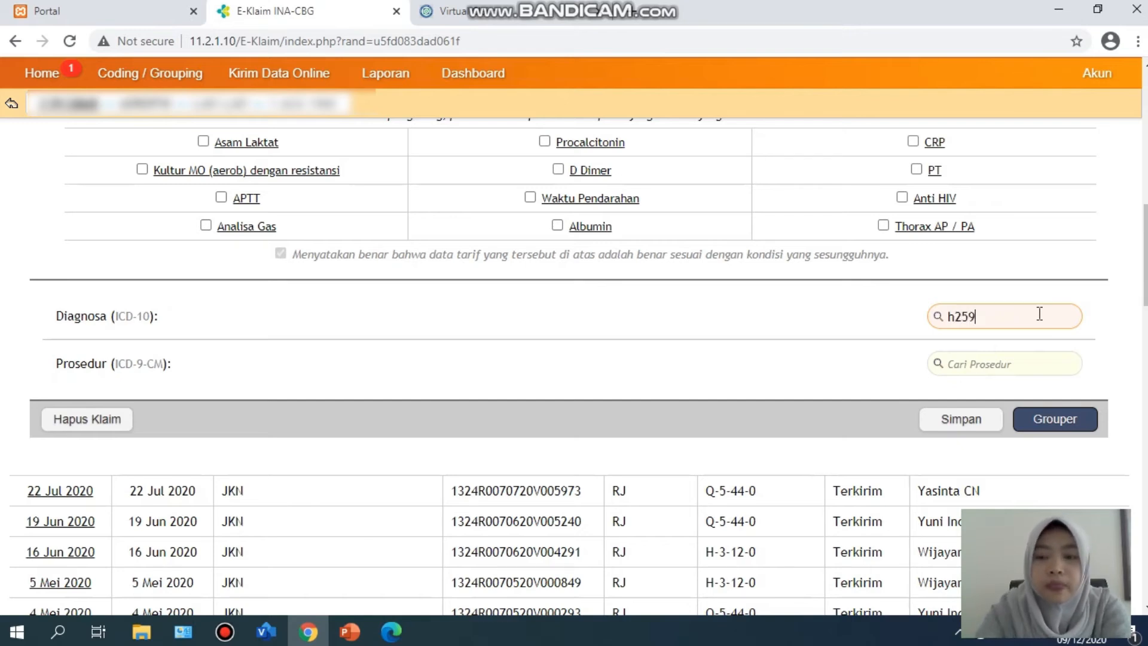
{"action": "key", "text": "Return"}
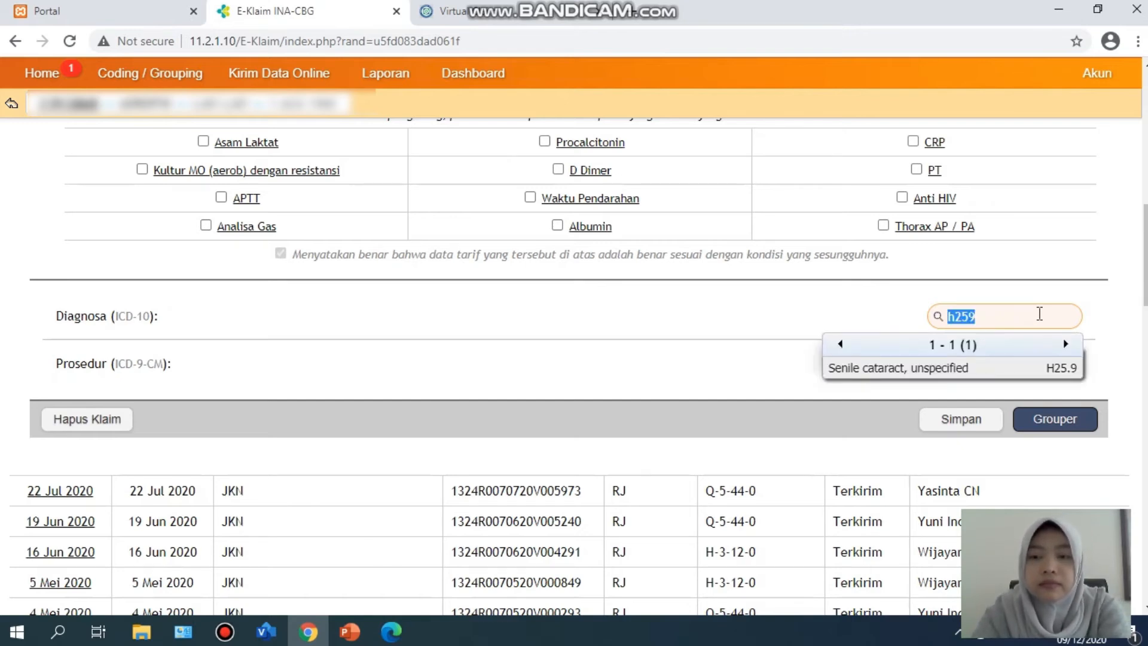
{"action": "key", "text": "Return"}
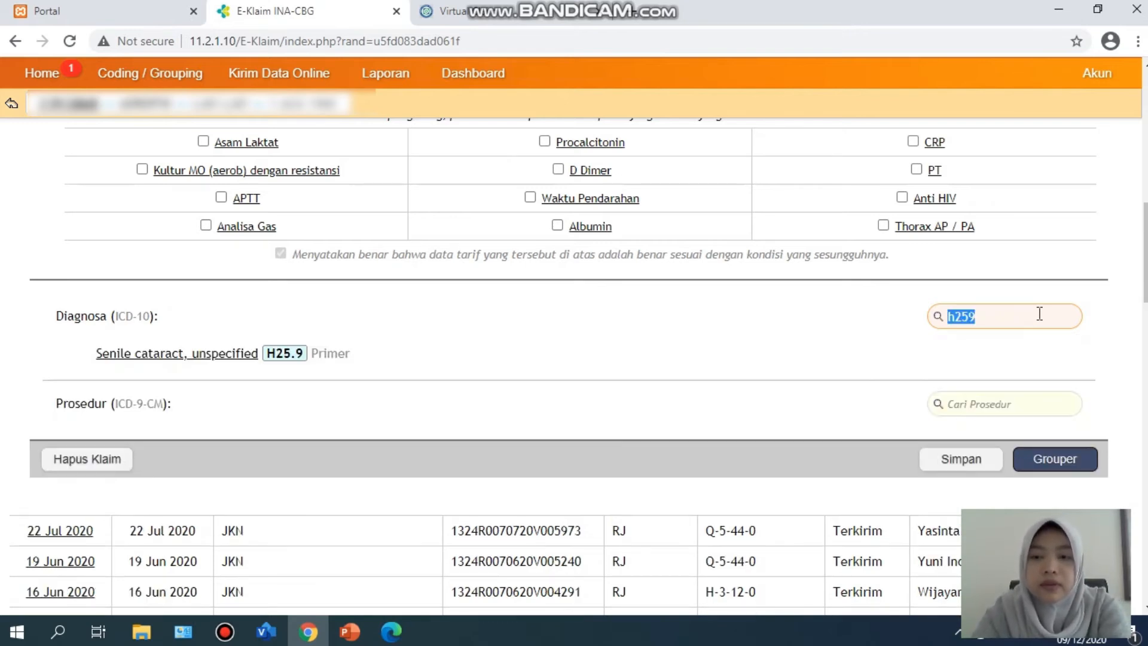
- Add procedure 13.41 phacoemulsification and aspiration of cataract
{"action": "left_click", "coordinate": [1040, 406]}
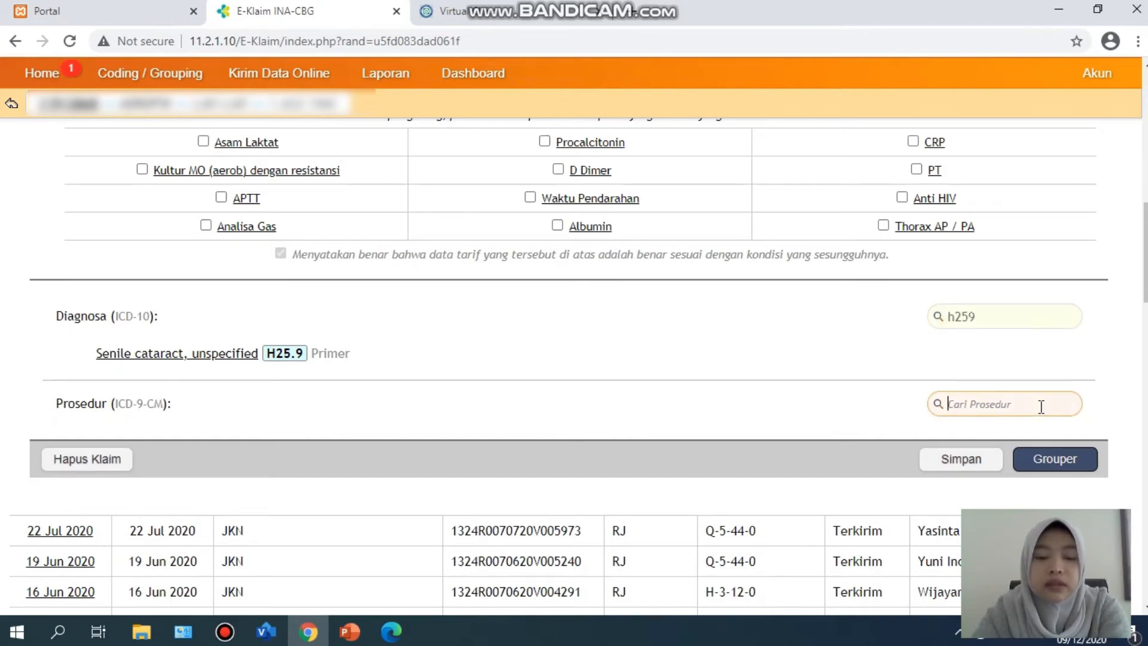
{"action": "type", "text": "13"}
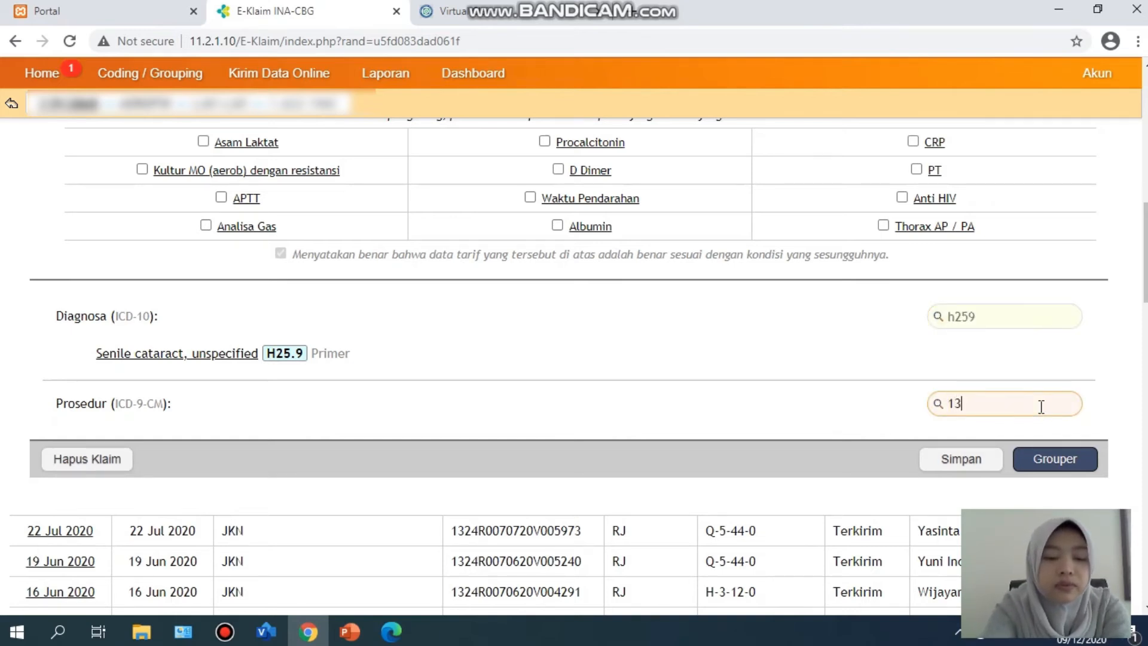
{"action": "type", "text": "41"}
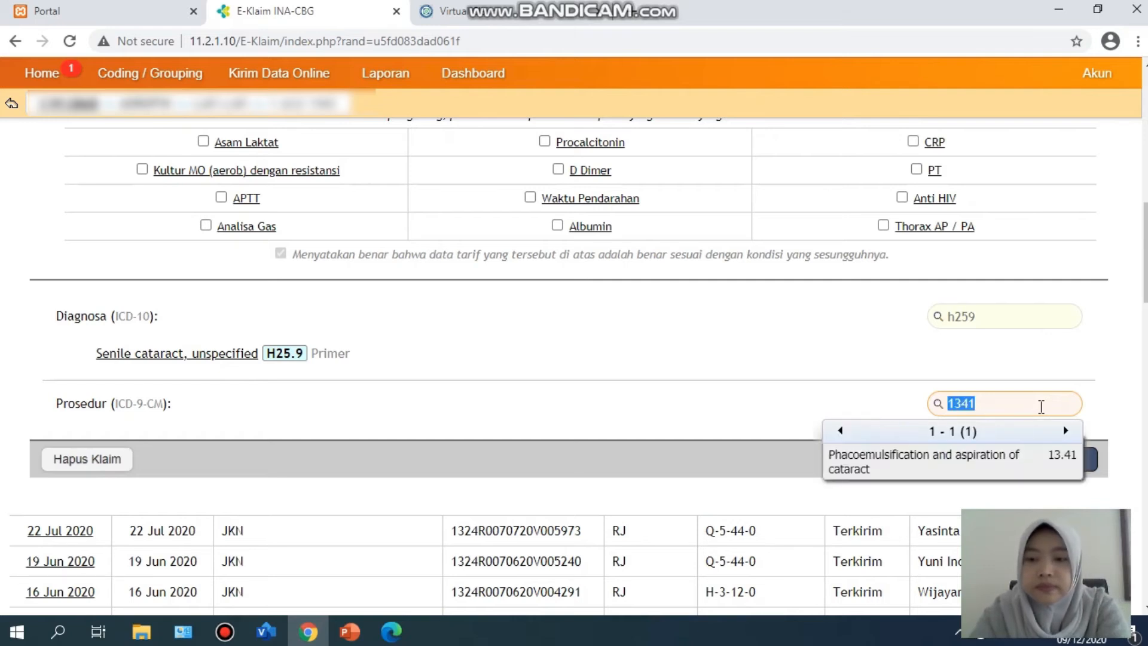
{"action": "key", "text": "Return"}
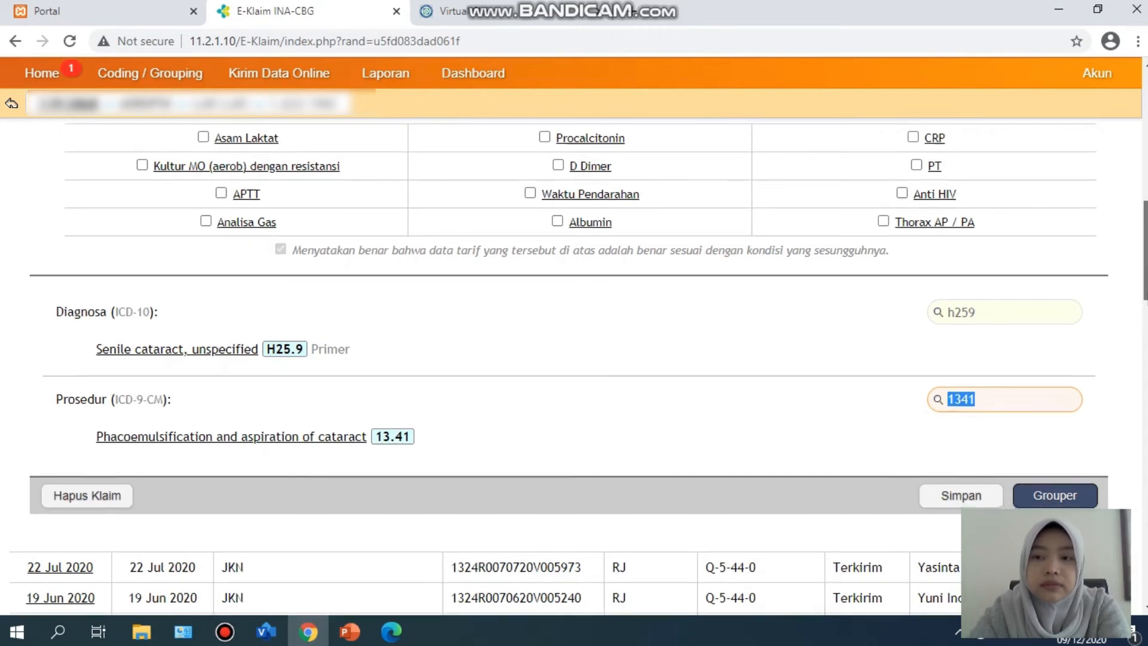
{"action": "scroll", "coordinate": [574, 358], "scroll_direction": "down", "scroll_amount": 3}
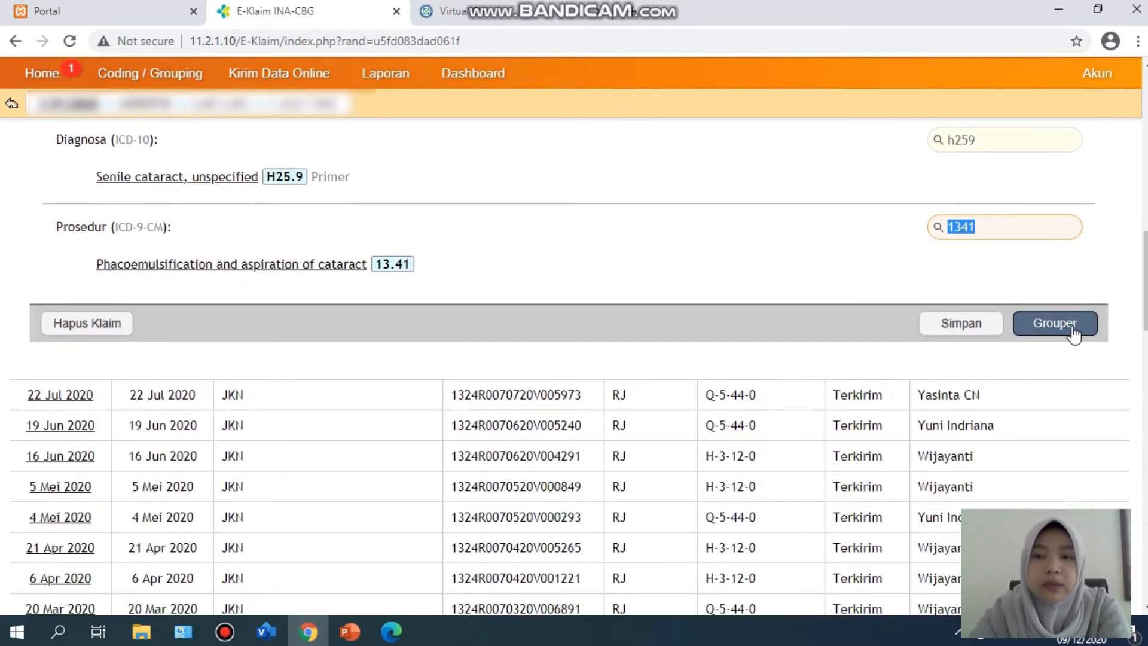
- Group the claim as H-1-30-I PROSEDUR LENSA DAN INTRA OKULER (RINGAN), Rp 7,454,300, and finalise it
{"action": "left_click", "coordinate": [1072, 328]}
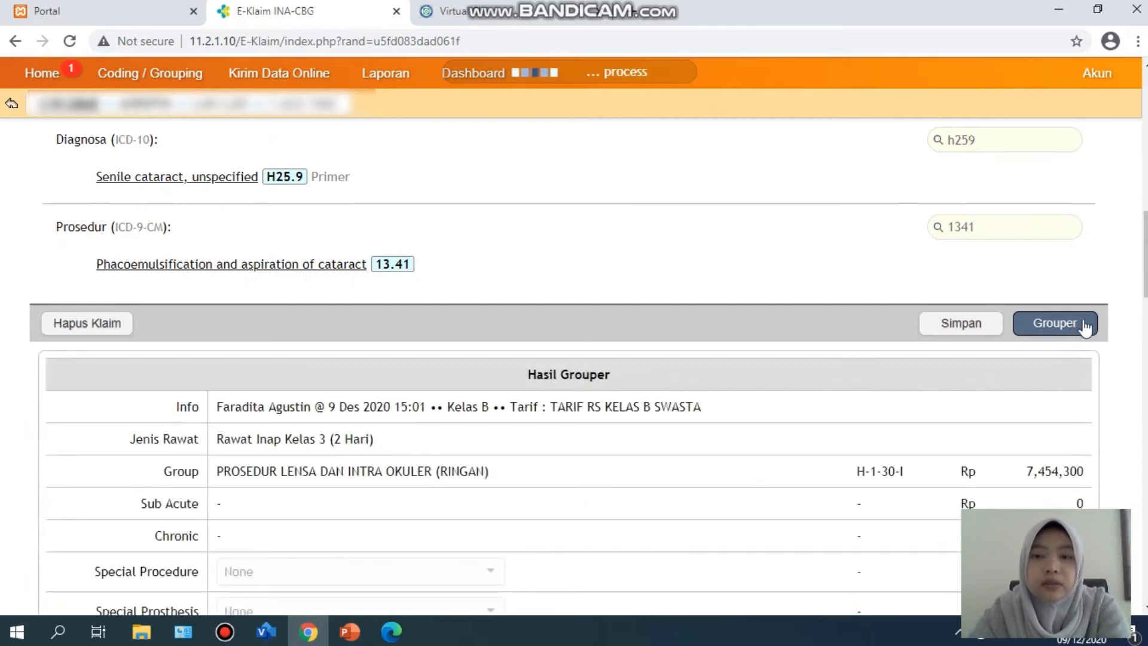
{"action": "left_click_drag", "start_coordinate": [1145, 256], "coordinate": [1144, 304]}
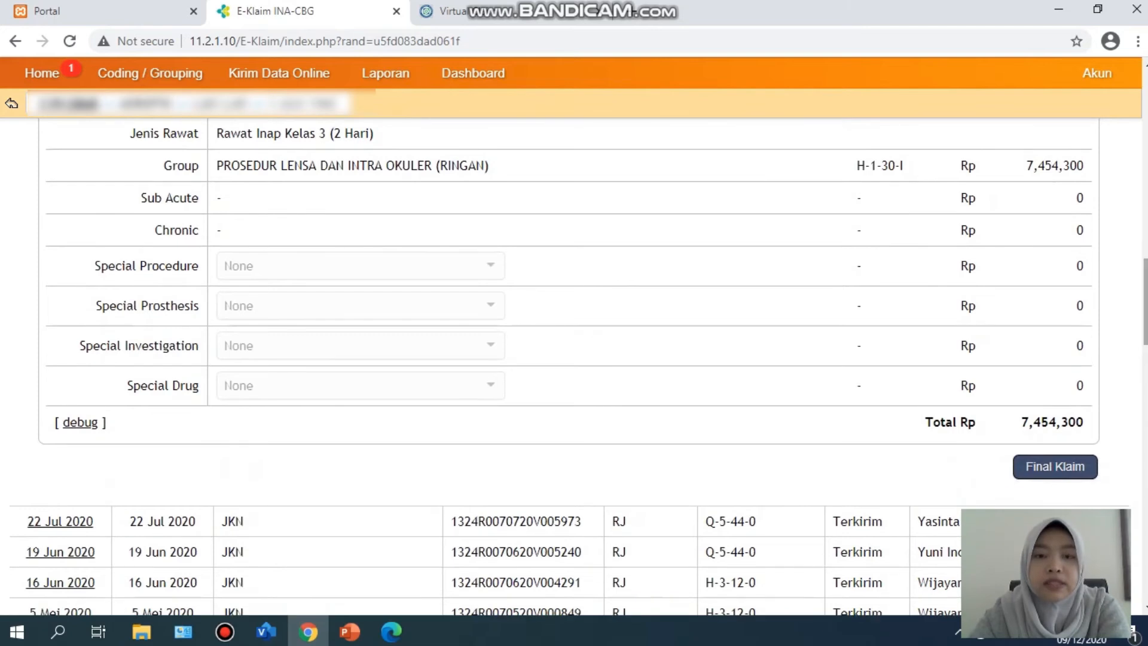
{"action": "left_click", "coordinate": [1057, 469]}
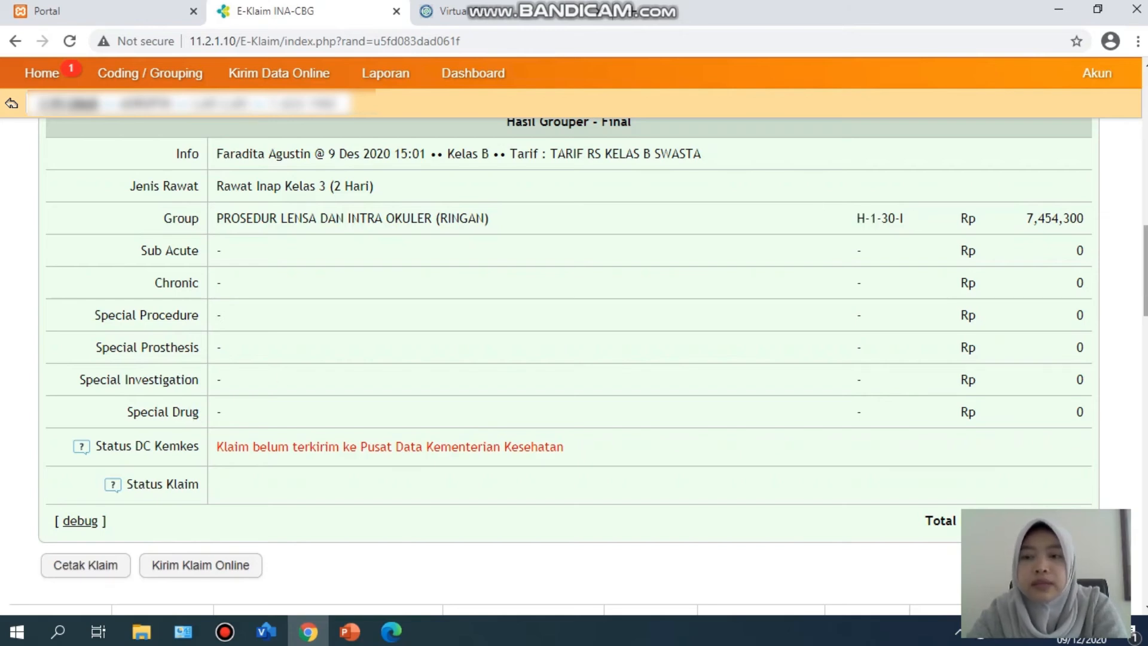
{"action": "scroll", "coordinate": [1145, 269], "scroll_direction": "up", "scroll_amount": 2}
{"action": "scroll", "coordinate": [1145, 269], "scroll_direction": "down", "scroll_amount": 5}
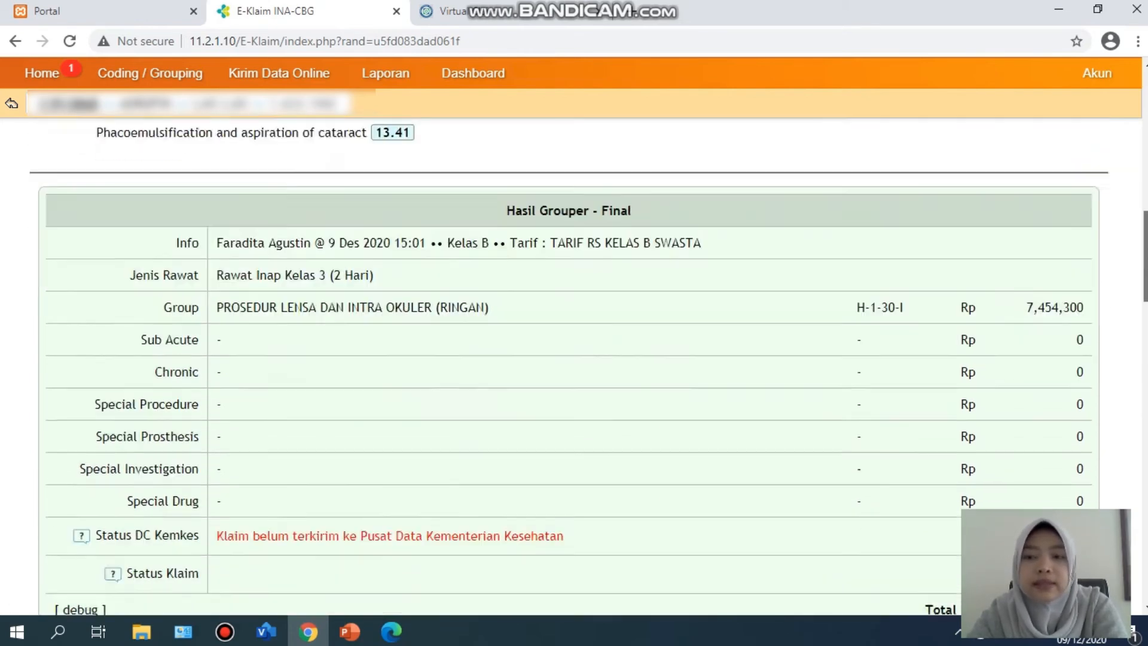
- Reopen the final claim and change it to outpatient (Jalan) with admission 9 Des 2020
{"action": "left_click", "coordinate": [1063, 394]}
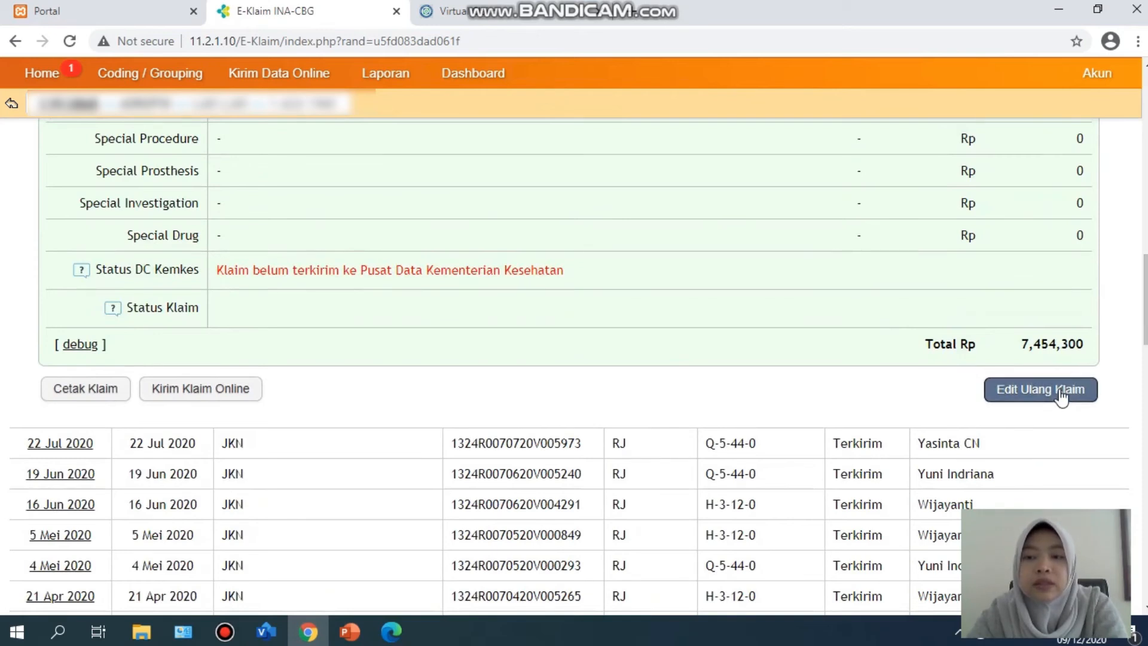
{"action": "left_click", "coordinate": [531, 350]}
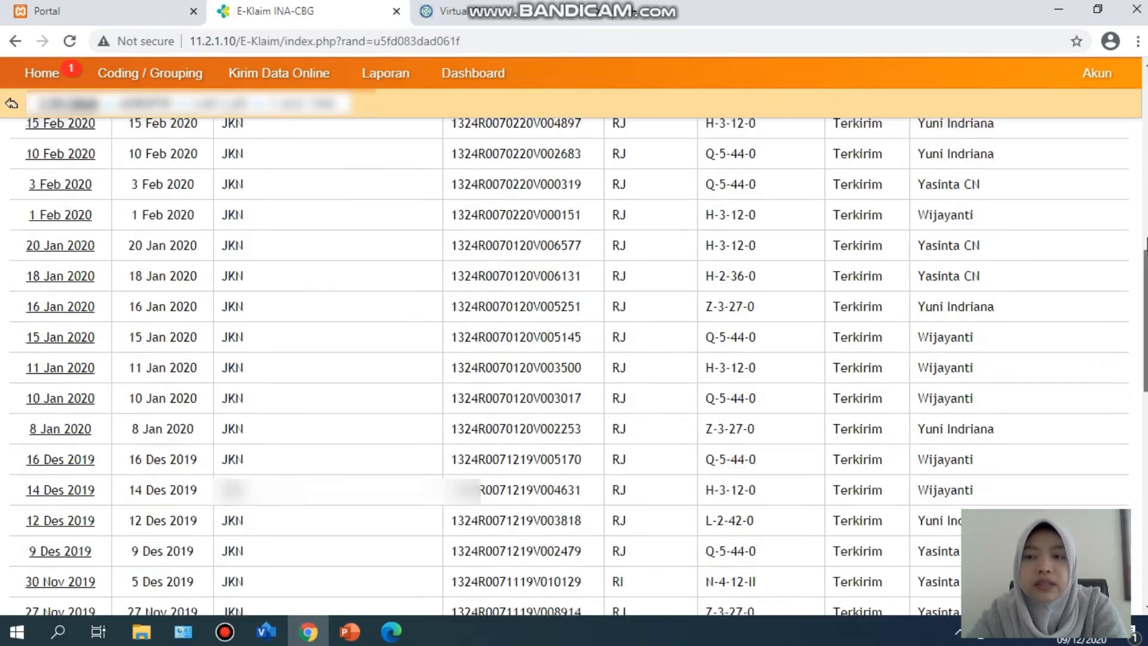
{"action": "scroll", "coordinate": [859, 156], "scroll_direction": "up", "scroll_amount": 6}
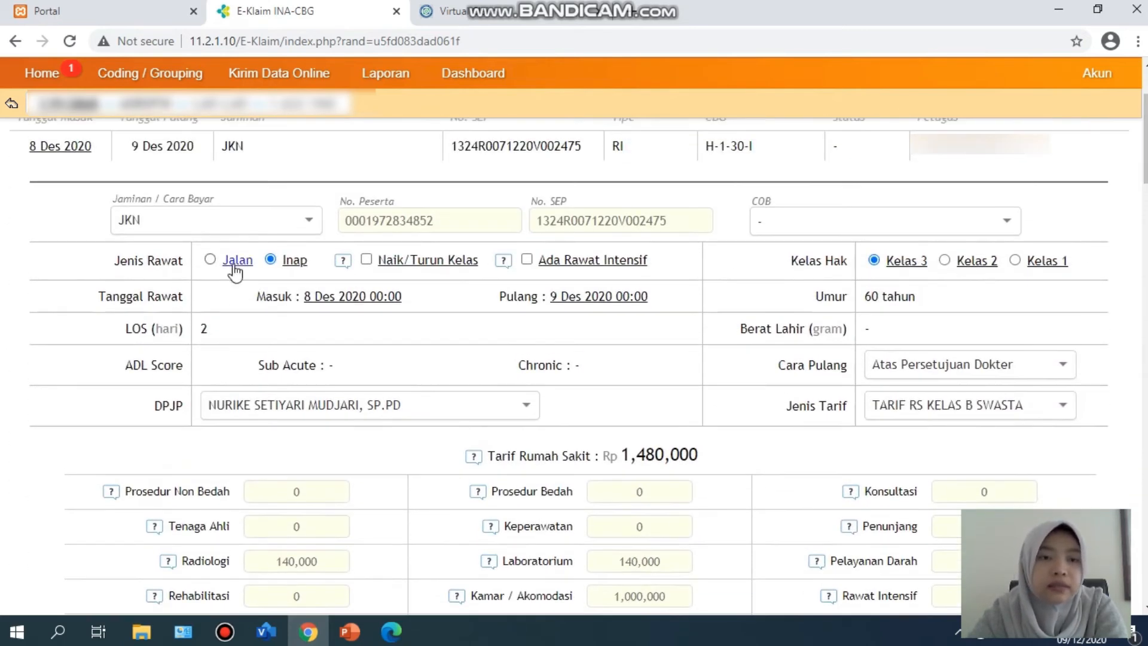
{"action": "left_click", "coordinate": [233, 267]}
{"action": "left_click", "coordinate": [333, 291]}
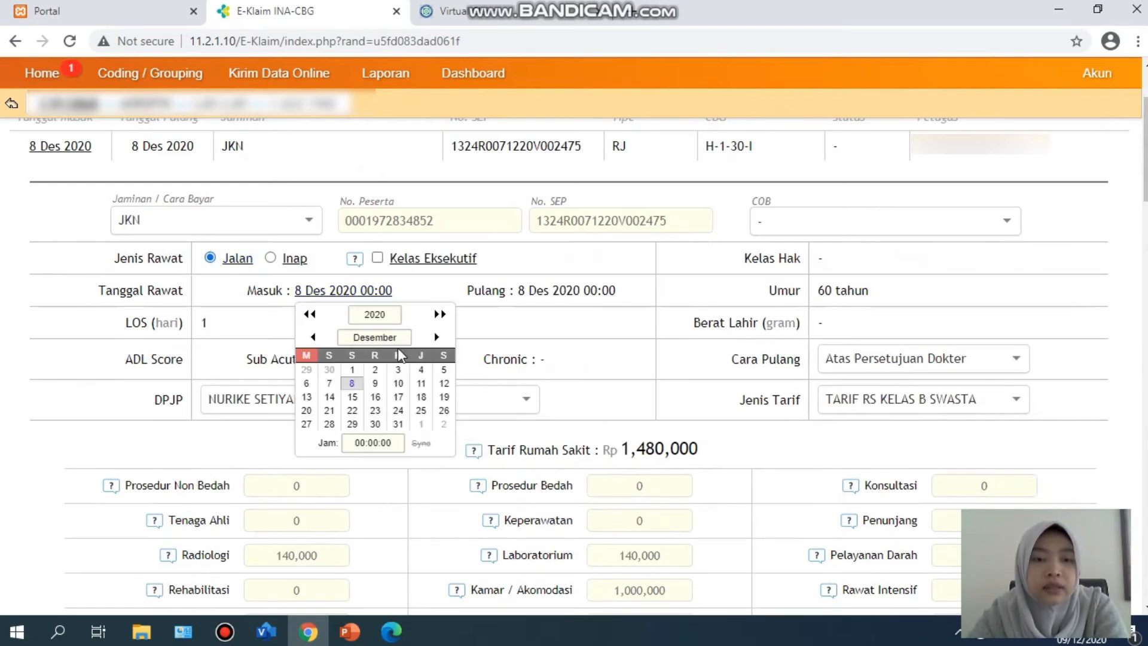
{"action": "left_click", "coordinate": [375, 383]}
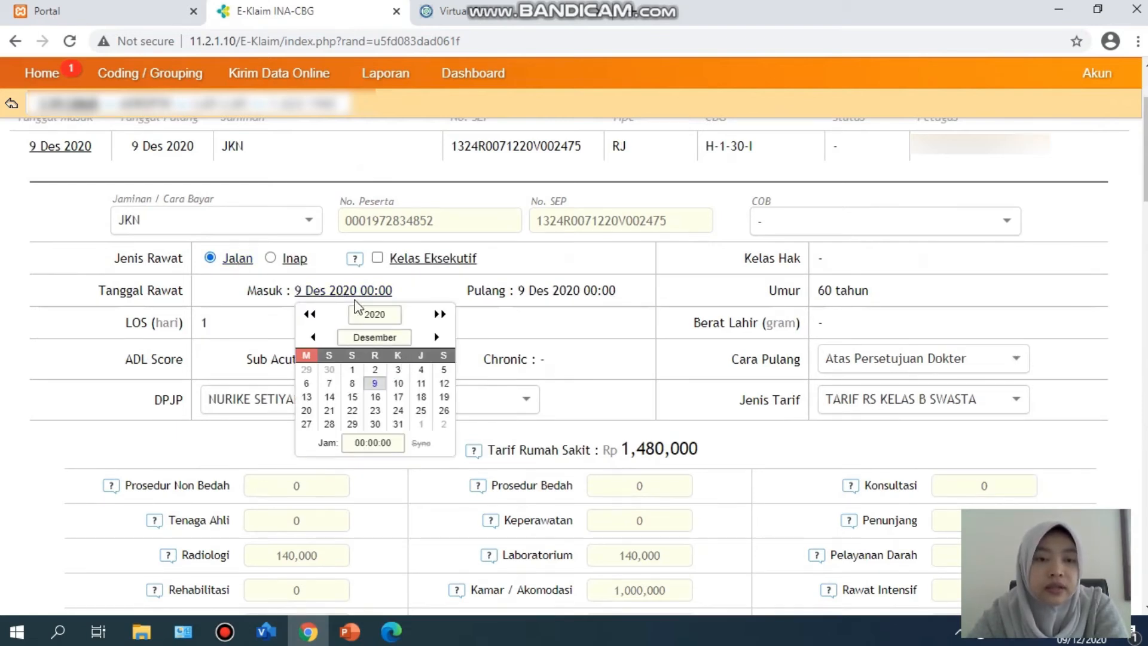
{"action": "left_click", "coordinate": [954, 263]}
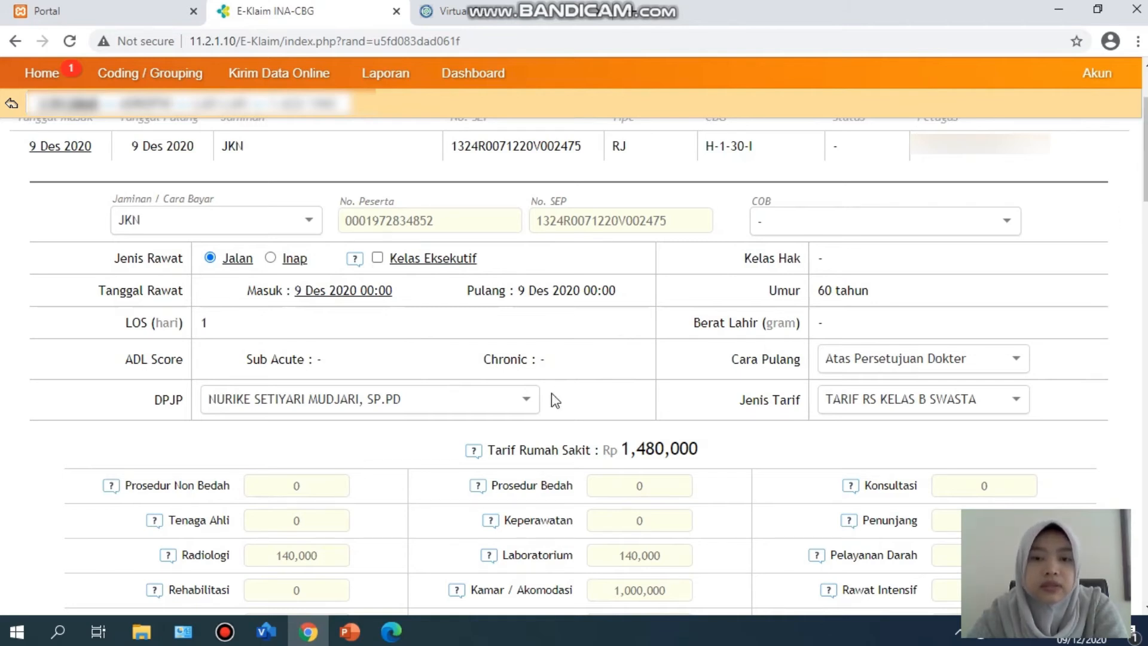
- Assign a new attending doctor (DPJP) chosen from the searched doctor list
{"action": "left_click", "coordinate": [527, 401]}
{"action": "type", "text": "yasm"}
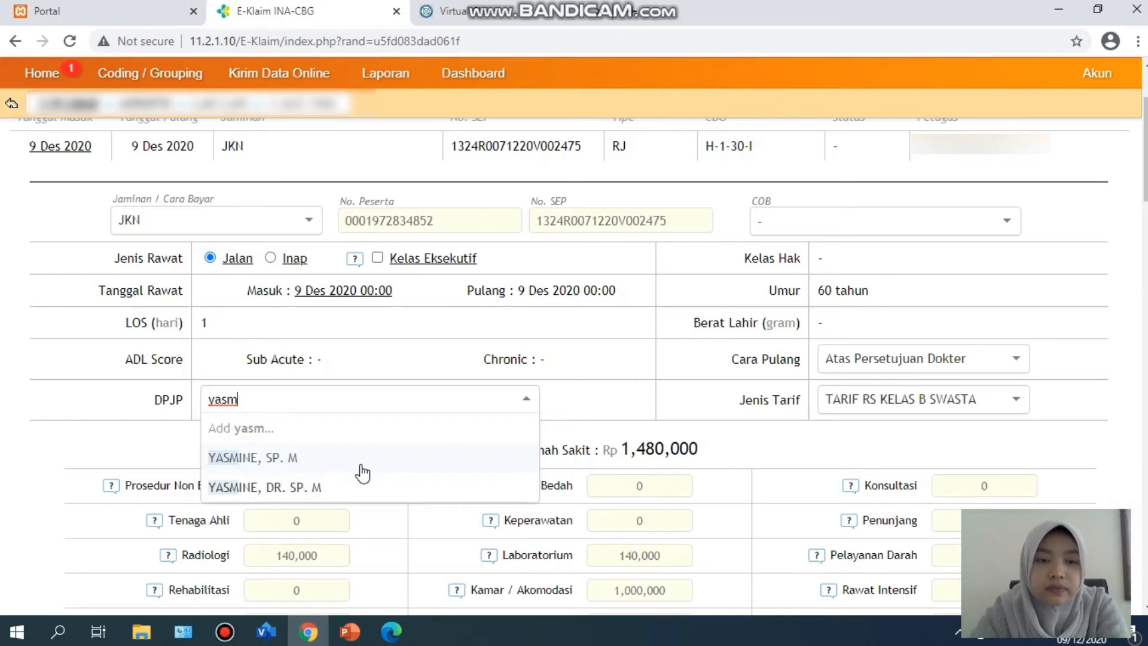
{"action": "left_click", "coordinate": [362, 471]}
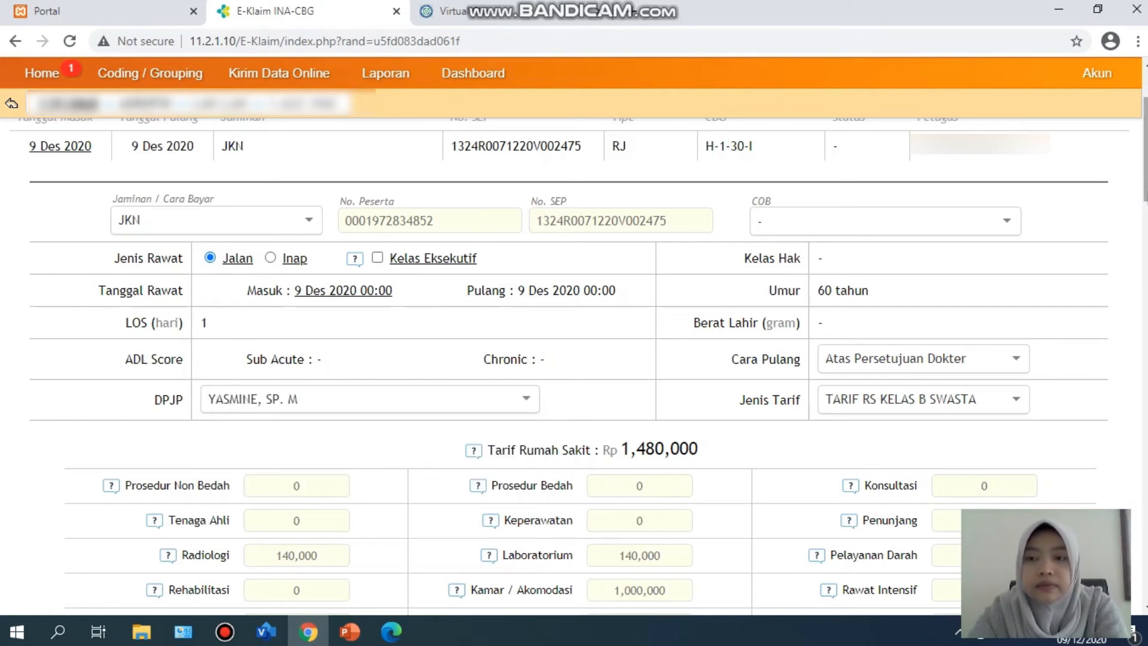
{"action": "scroll", "coordinate": [574, 359], "scroll_direction": "down", "scroll_amount": 3}
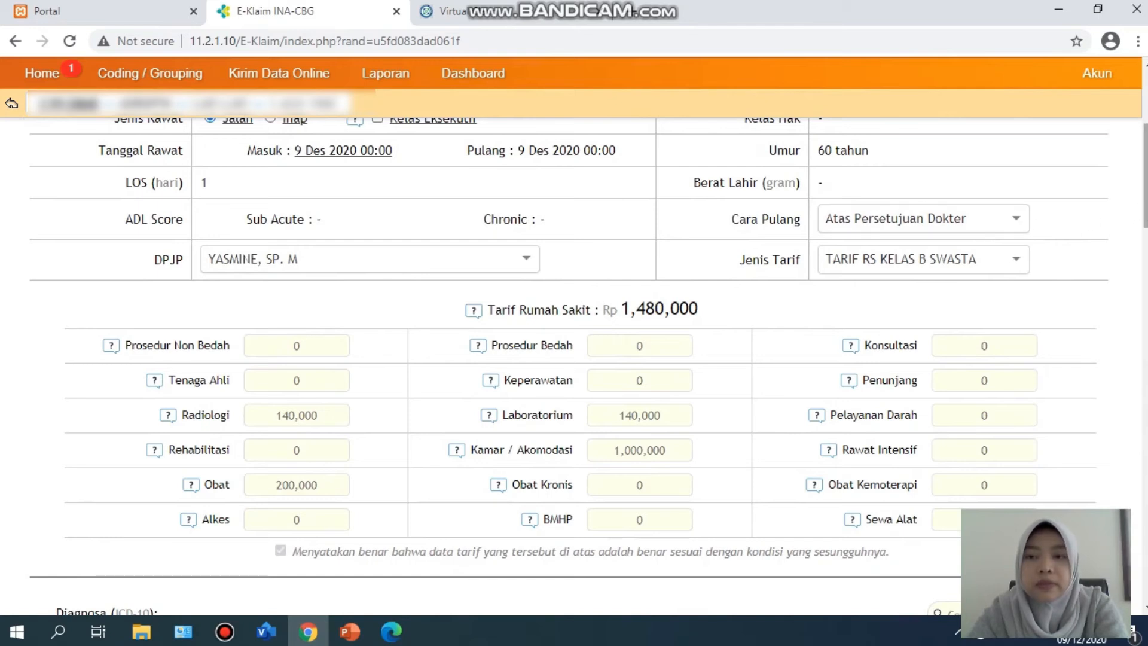
{"action": "scroll", "coordinate": [568, 358], "scroll_direction": "down", "scroll_amount": 6}
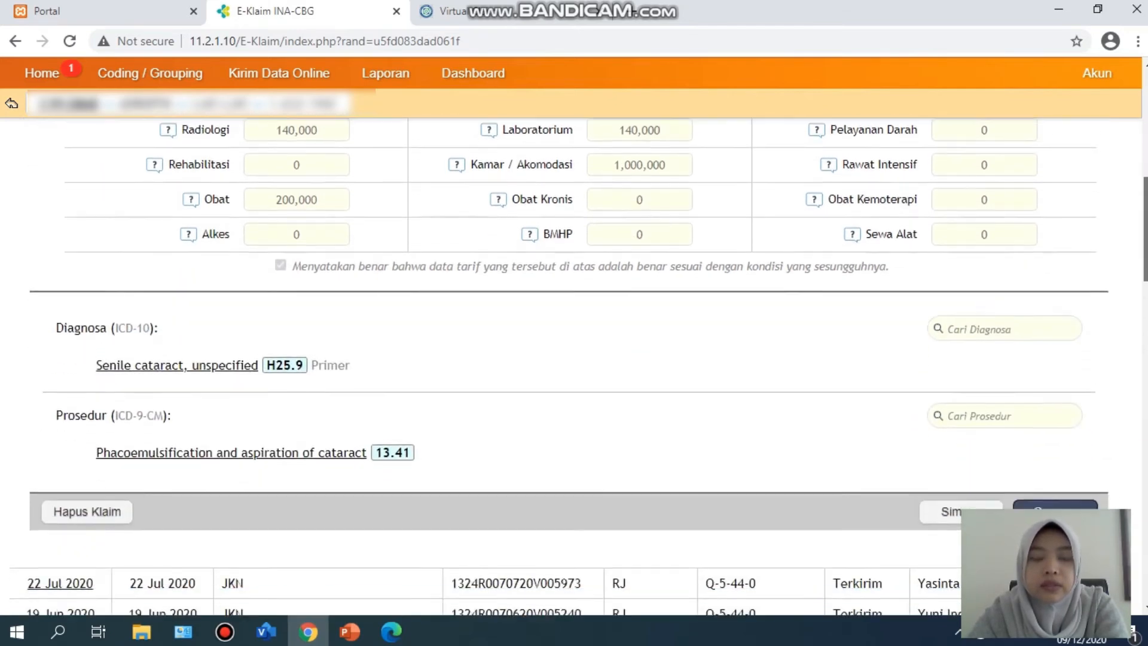
{"action": "scroll", "coordinate": [574, 359], "scroll_direction": "down", "scroll_amount": 2}
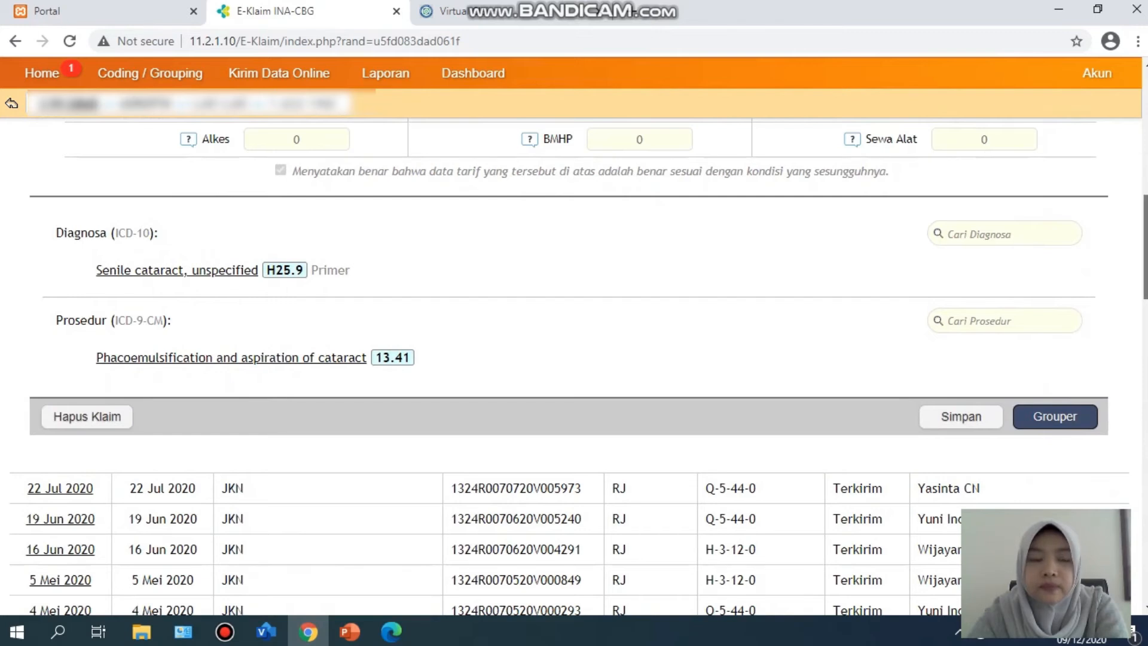
{"action": "scroll", "coordinate": [1135, 358], "scroll_direction": "down", "scroll_amount": 1}
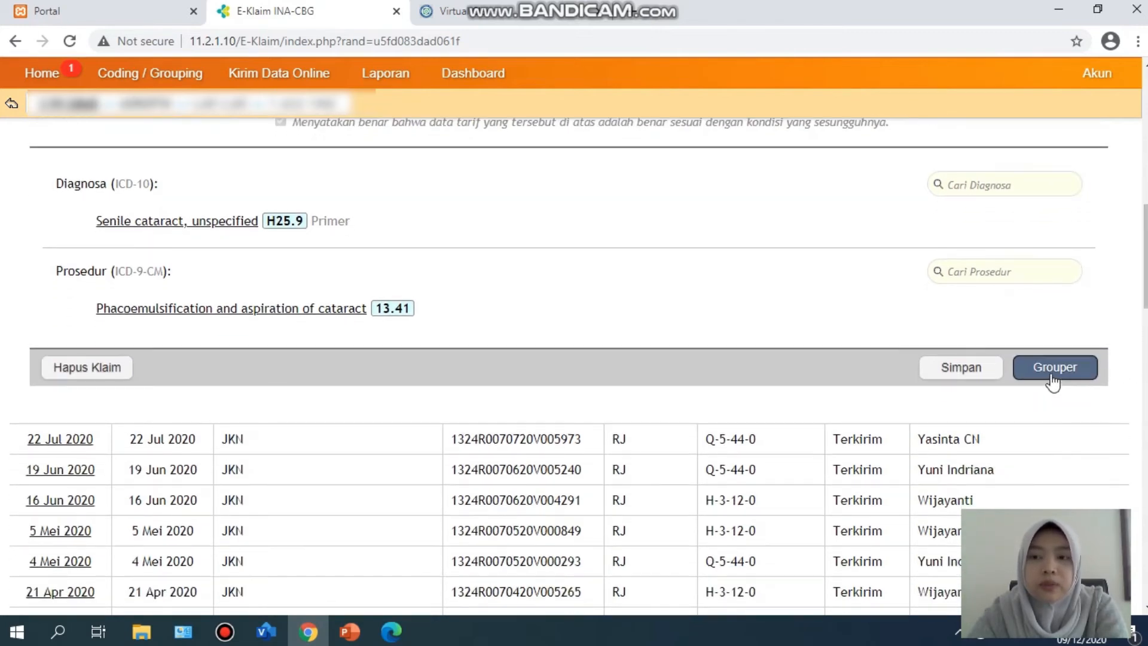
- Group the outpatient claim as H-2-36-0 with special procedure Phacoemulsification YY-10-III, totalling Rp 7,938,000
{"action": "left_click", "coordinate": [1051, 368]}
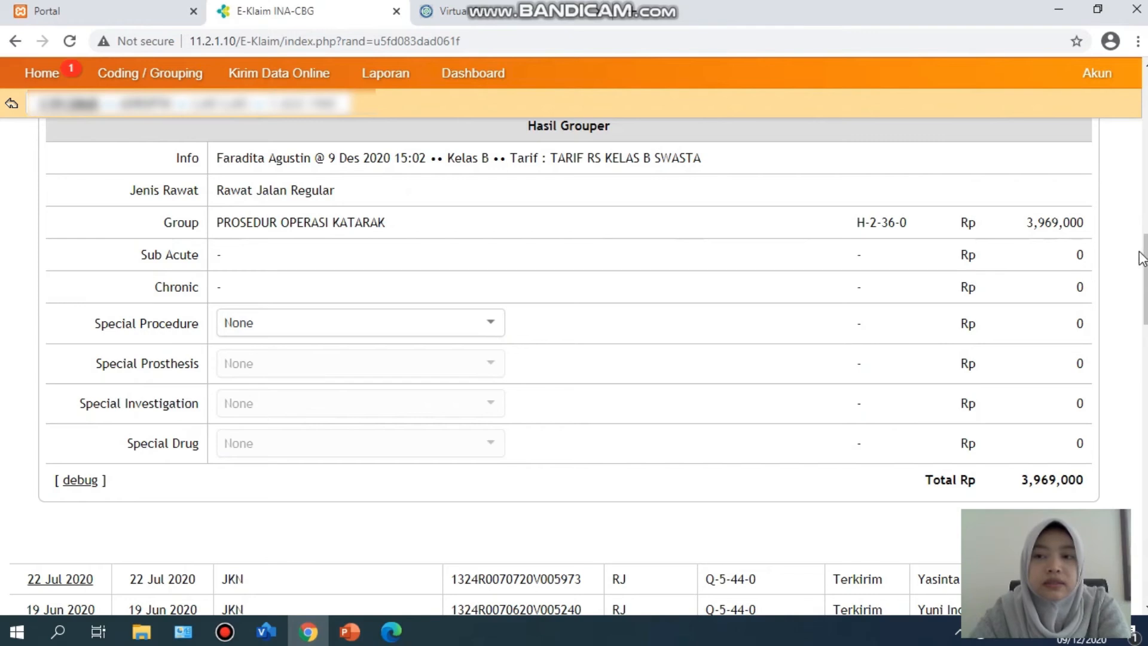
{"action": "left_click_drag", "start_coordinate": [1145, 272], "coordinate": [1146, 257]}
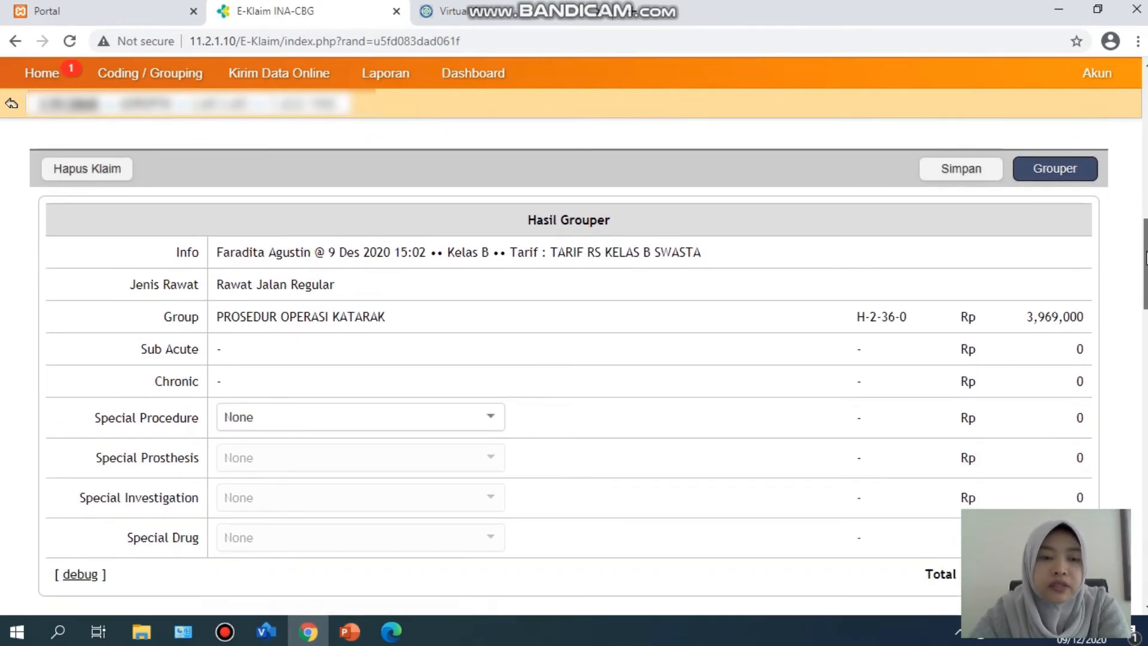
{"action": "left_click", "coordinate": [490, 423]}
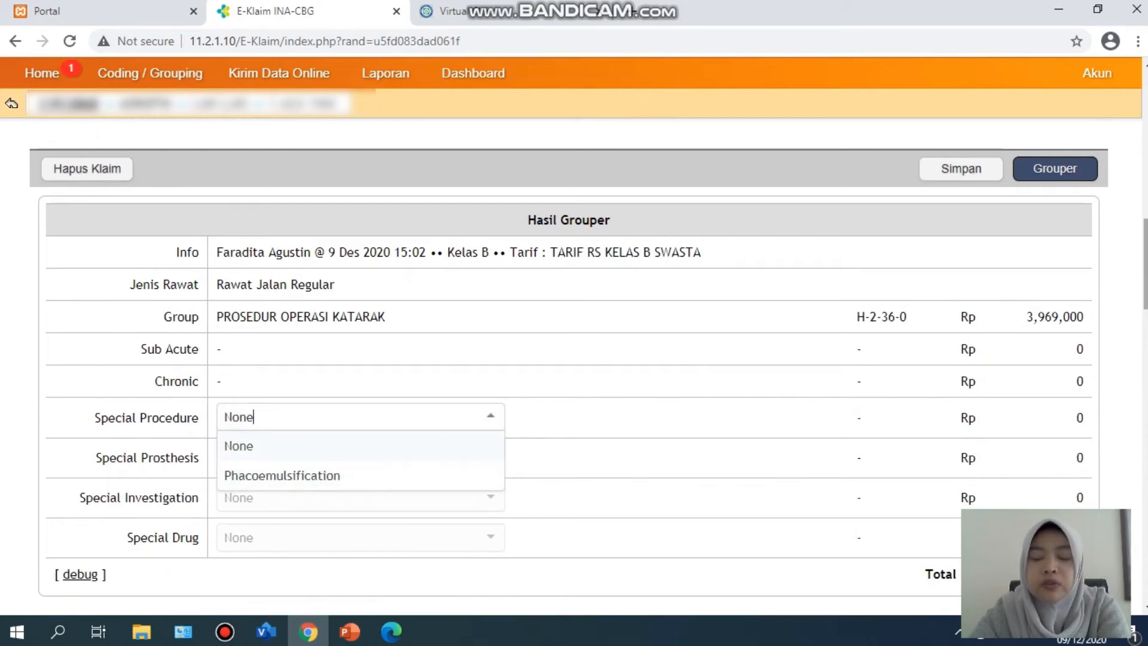
{"action": "left_click_drag", "start_coordinate": [1144, 263], "coordinate": [1146, 279]}
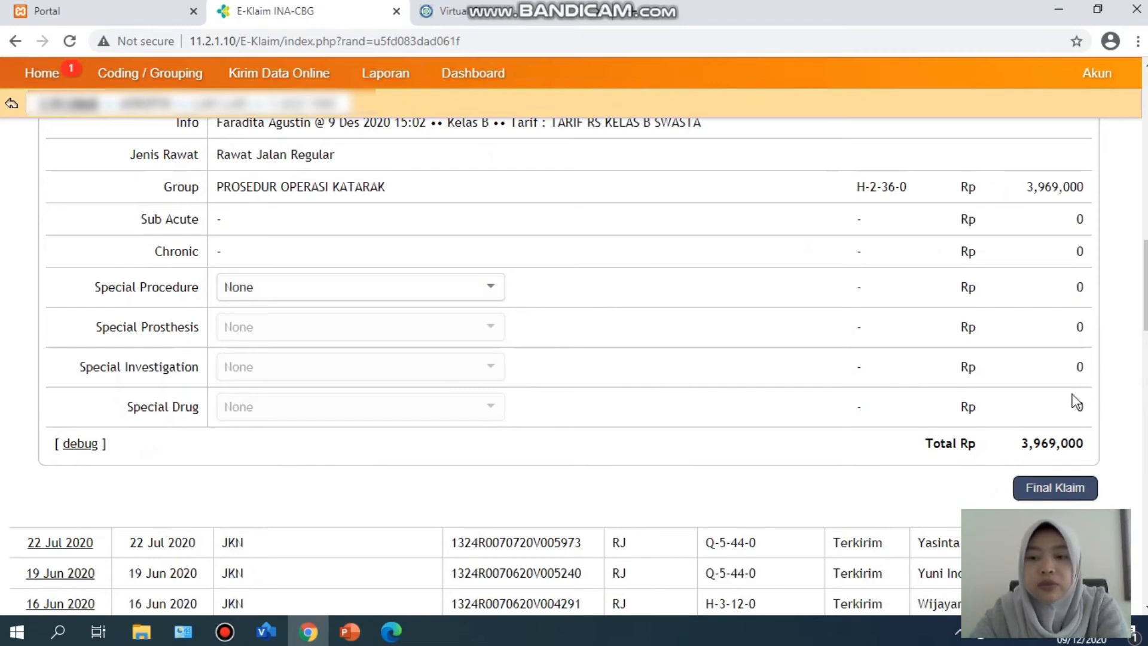
{"action": "left_click", "coordinate": [491, 289]}
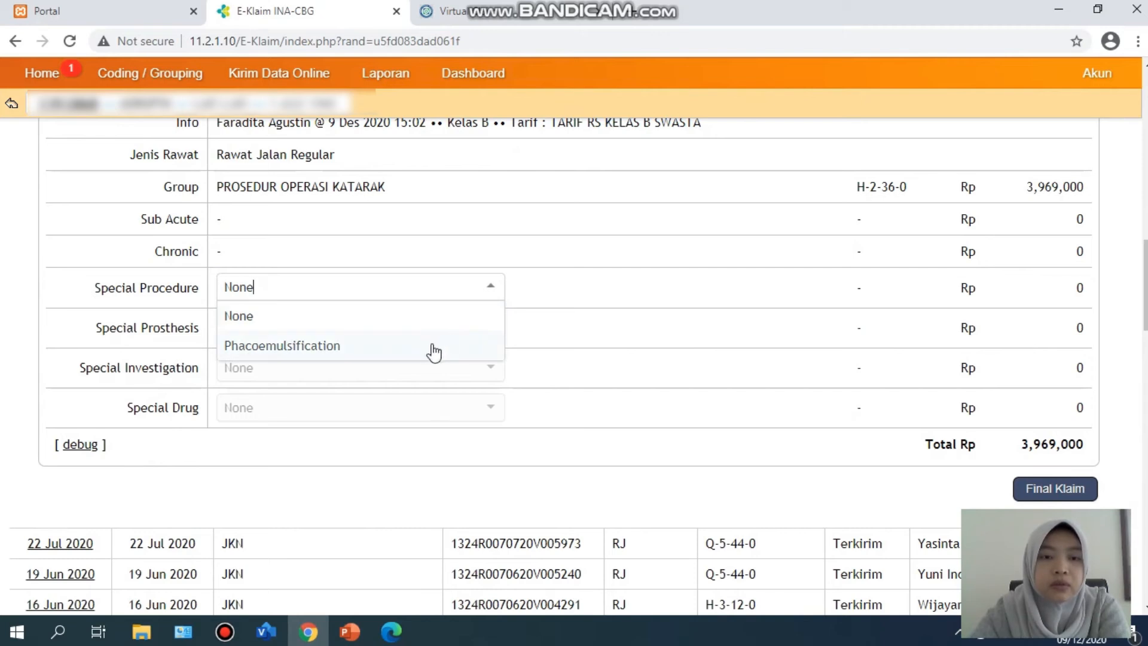
{"action": "left_click", "coordinate": [432, 350]}
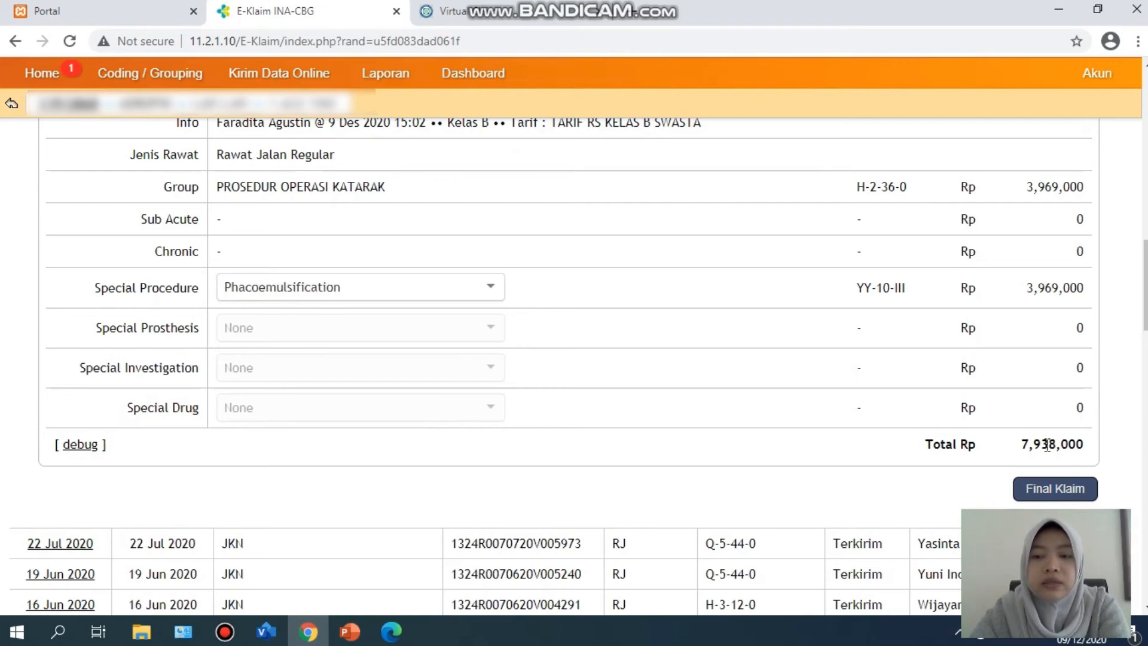
{"action": "left_click_drag", "start_coordinate": [1145, 285], "coordinate": [1144, 234]}
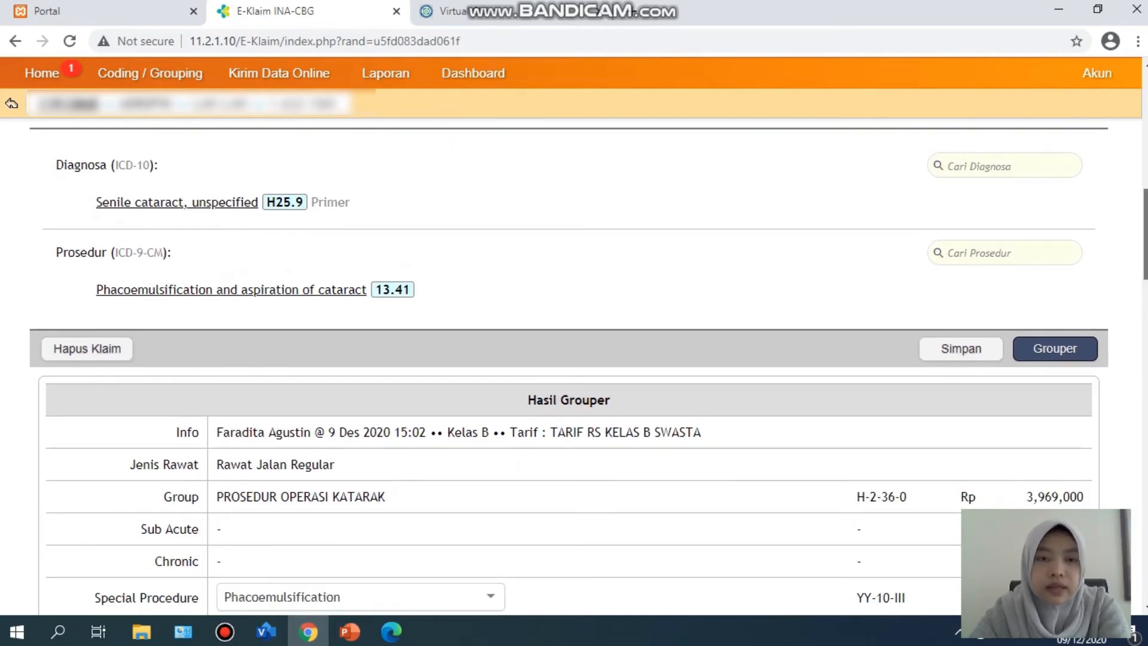
{"action": "scroll", "coordinate": [568, 359], "scroll_direction": "down", "scroll_amount": 3}
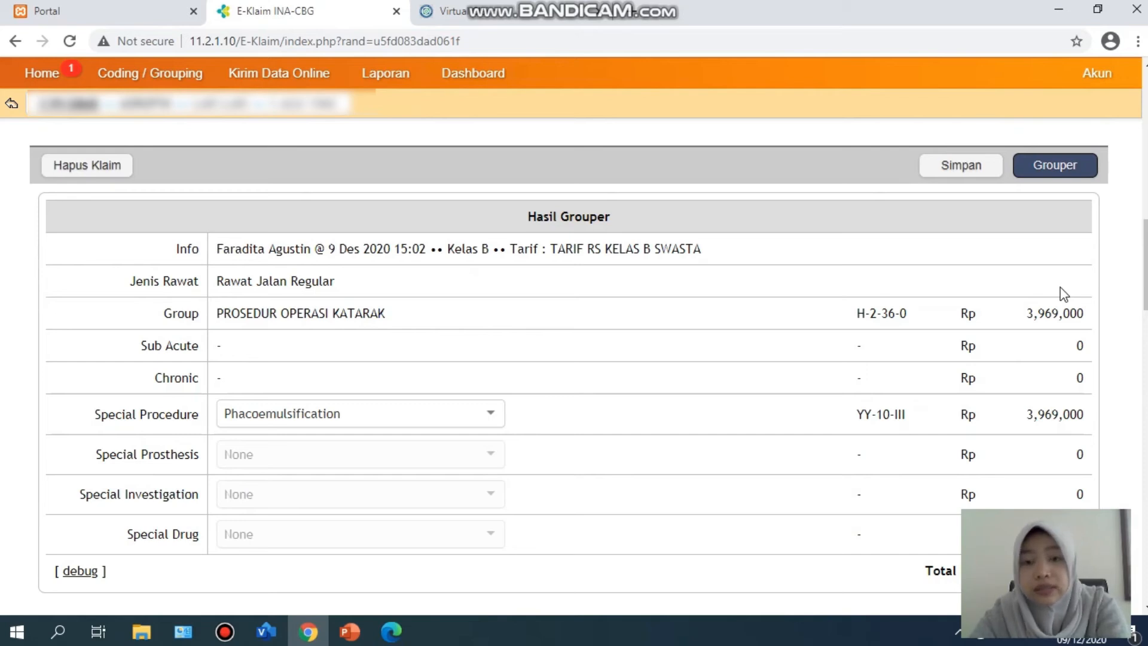
{"action": "left_click_drag", "start_coordinate": [1144, 271], "coordinate": [1144, 297]}
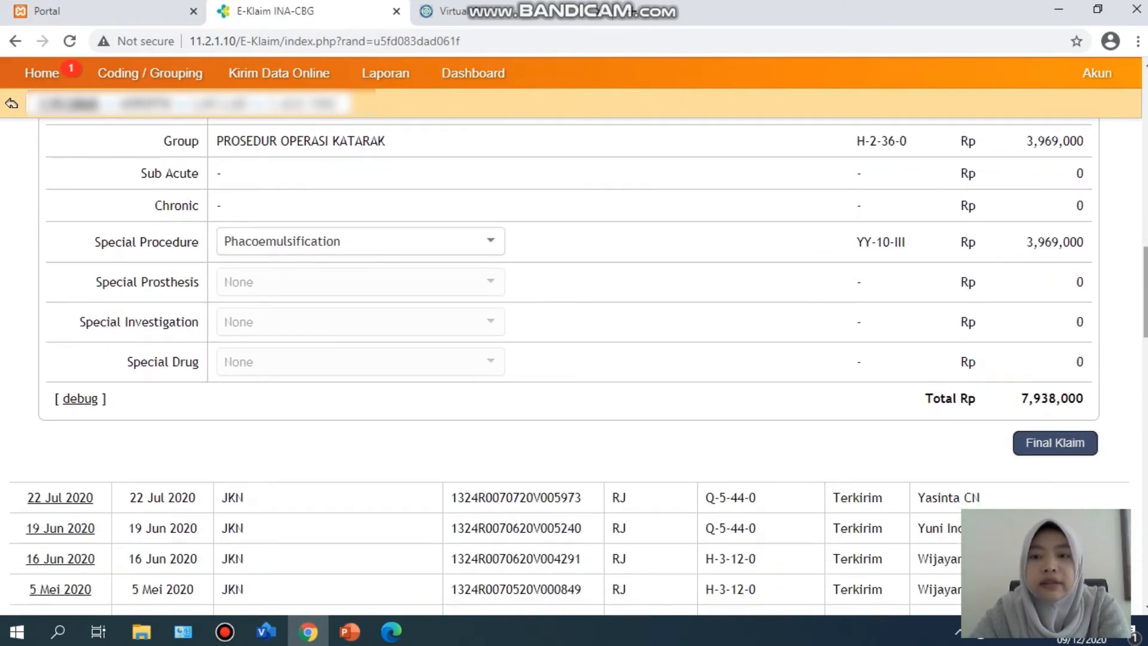
{"action": "left_click_drag", "start_coordinate": [1144, 297], "coordinate": [1144, 301]}
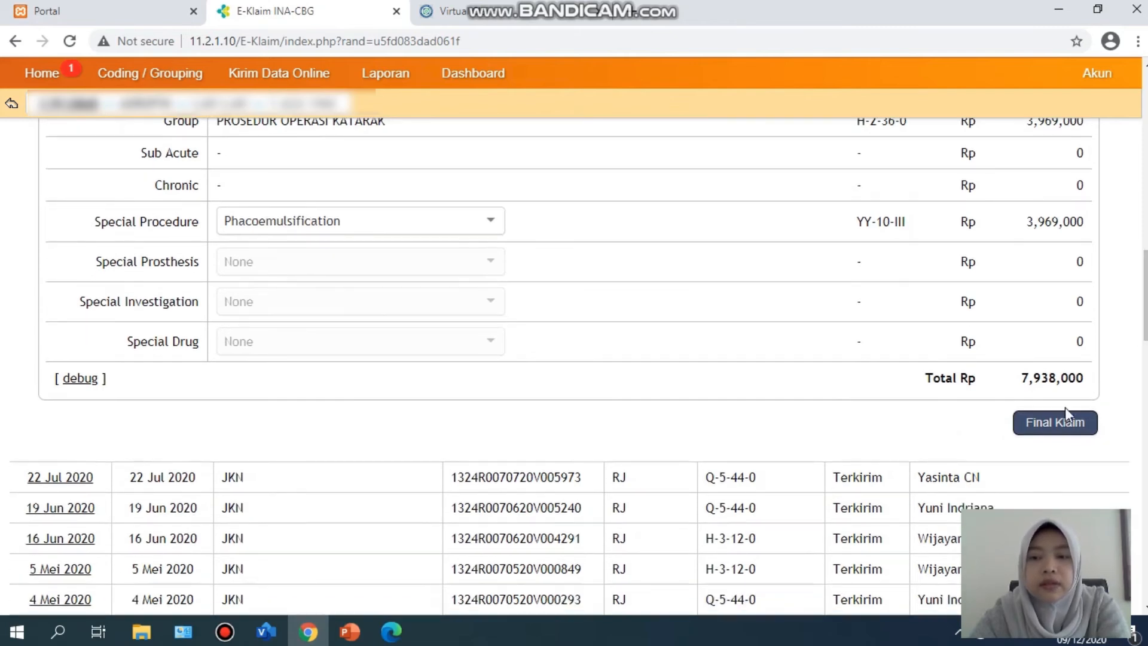
- Finalise the outpatient cataract claim at Rp 7,938,000, review the final result, then close the developer tools
{"action": "left_click", "coordinate": [1053, 432]}
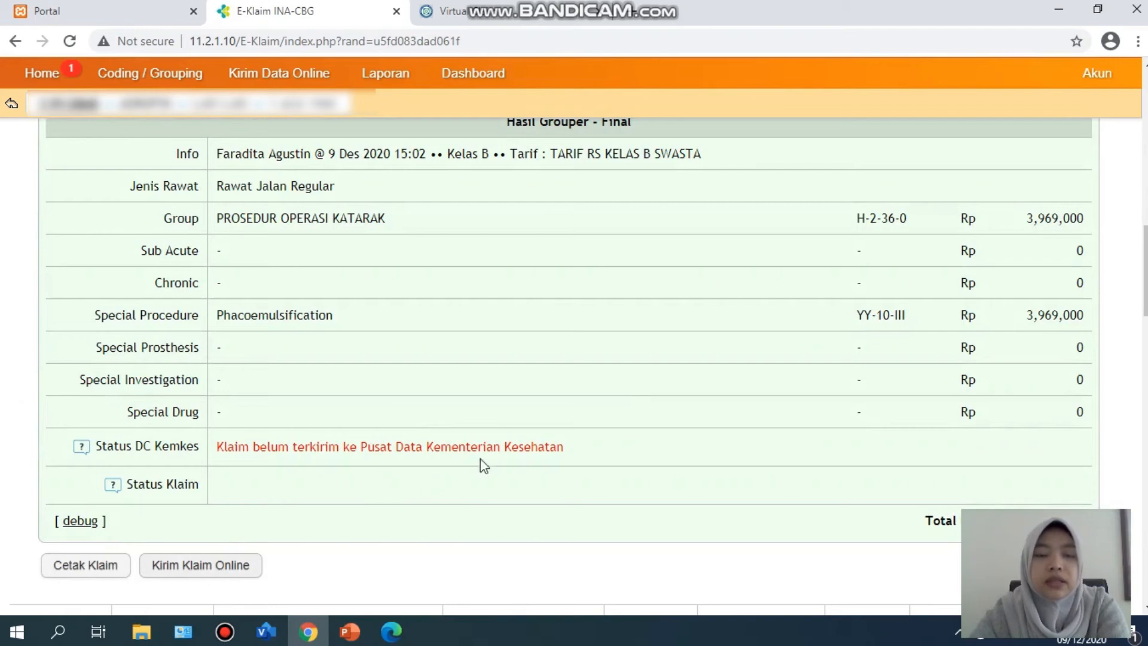
{"action": "left_click_drag", "start_coordinate": [1144, 277], "coordinate": [1144, 234]}
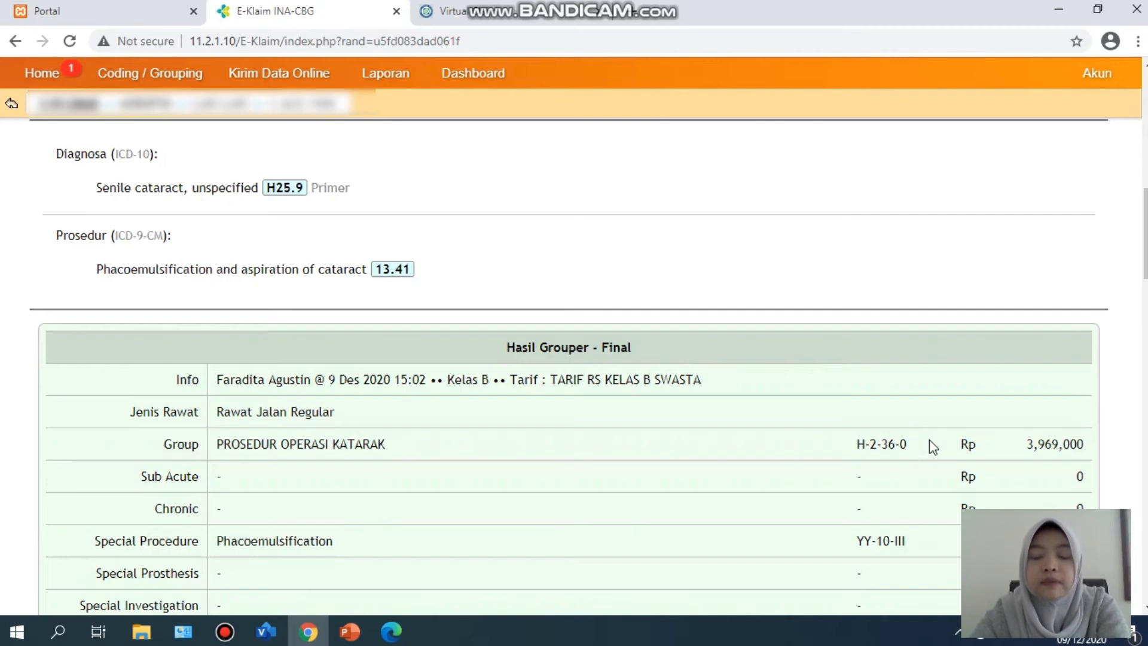
{"action": "mouse_move", "coordinate": [1145, 233]}
{"action": "left_mouse_down"}
{"action": "mouse_move", "coordinate": [1145, 219]}
{"action": "mouse_move", "coordinate": [1145, 234]}
{"action": "left_mouse_up"}
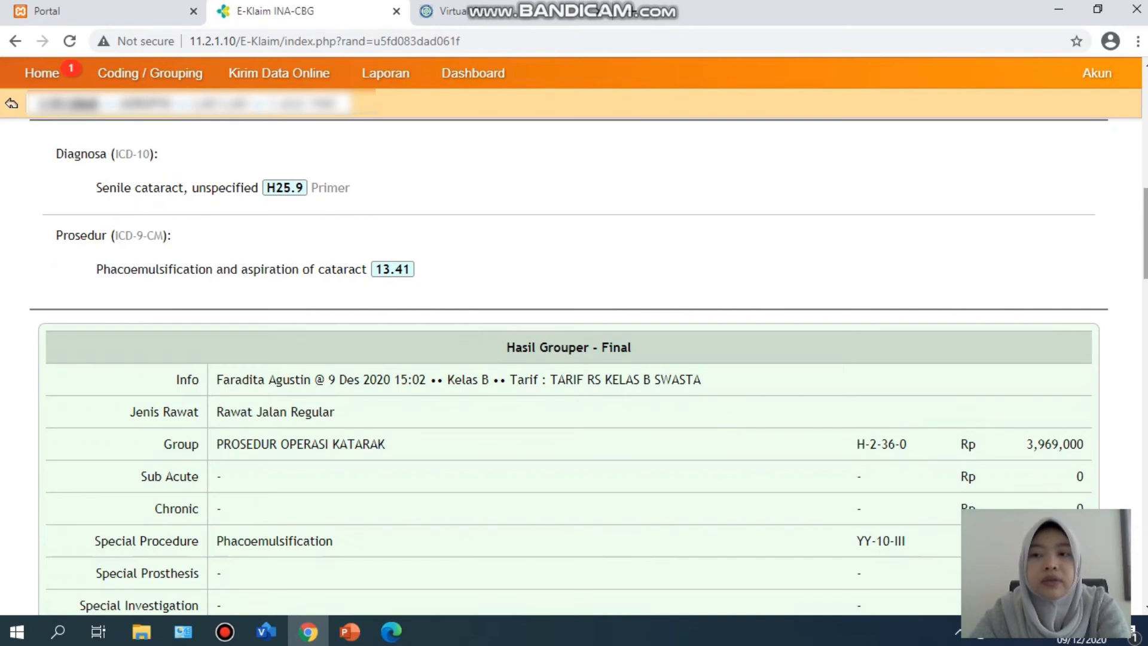
{"action": "left_click_drag", "start_coordinate": [1145, 233], "coordinate": [1145, 304]}
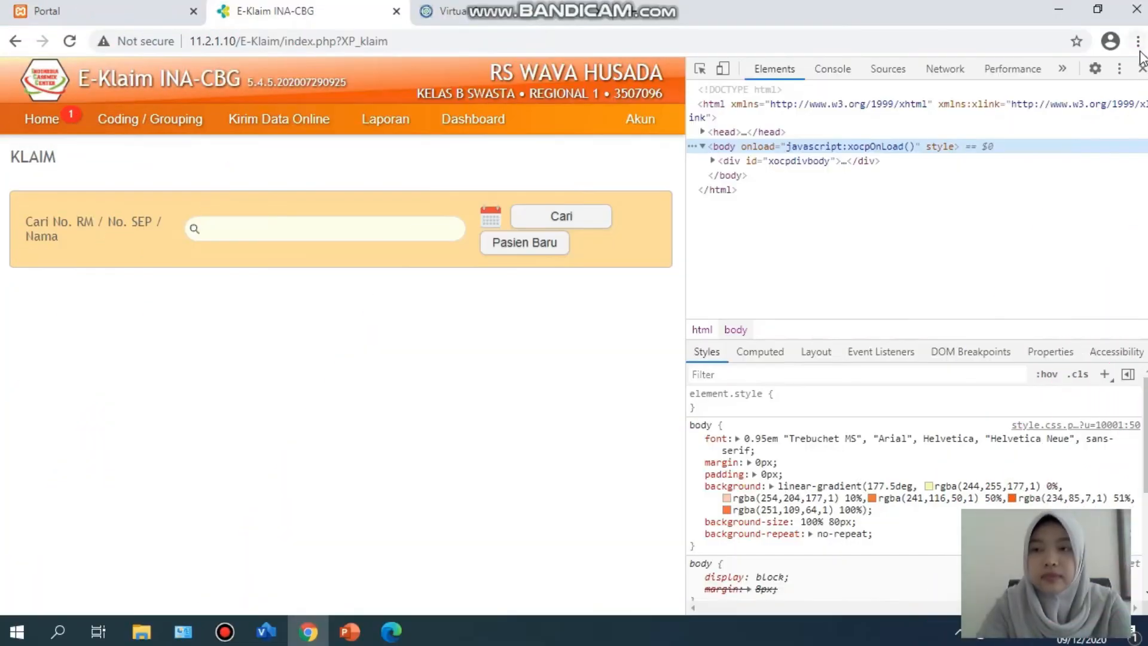
{"action": "left_click", "coordinate": [1141, 70]}
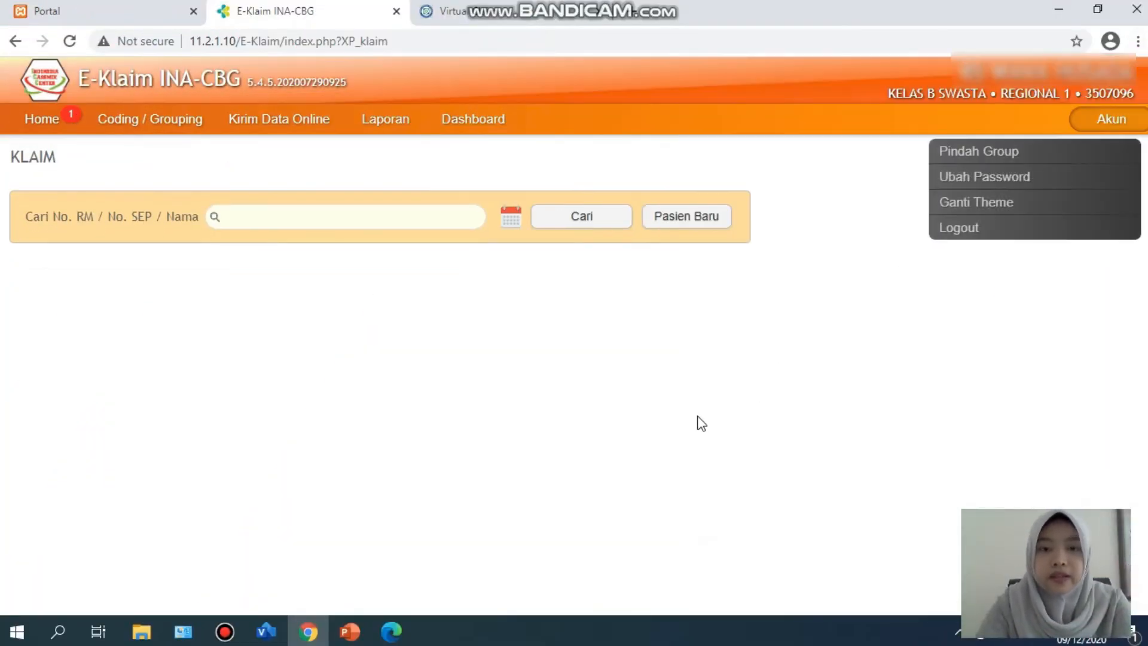
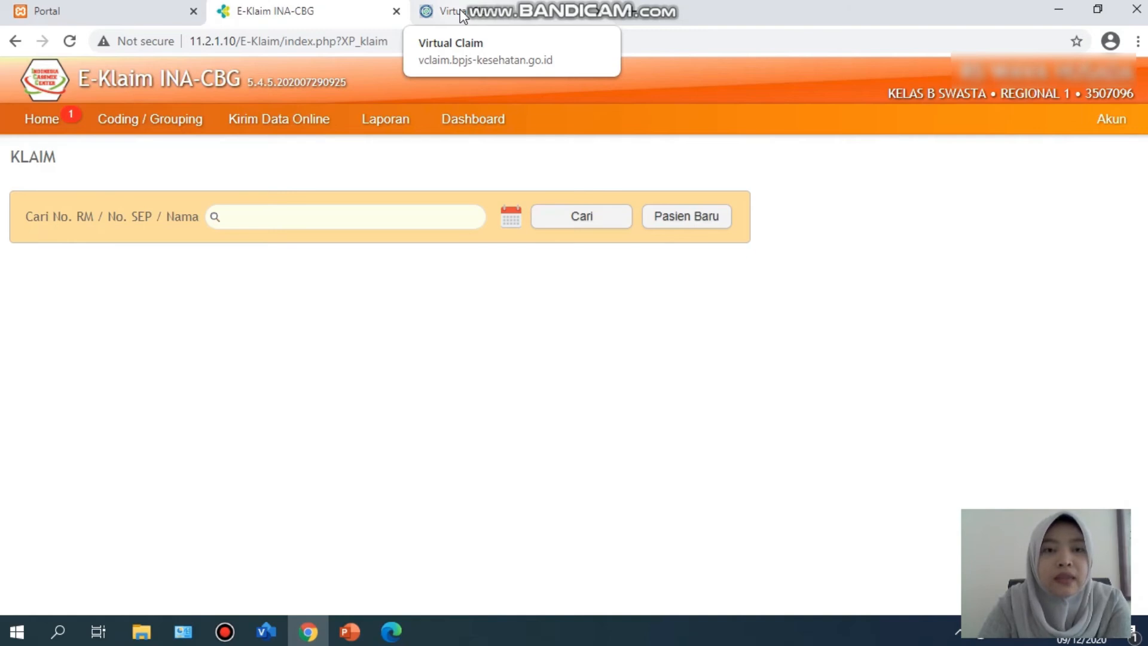
- Search VClaim's Update Pulang SEP by the patient's card number to list their R.Jalan and R.Inap SEPs
{"action": "left_click", "coordinate": [458, 15]}
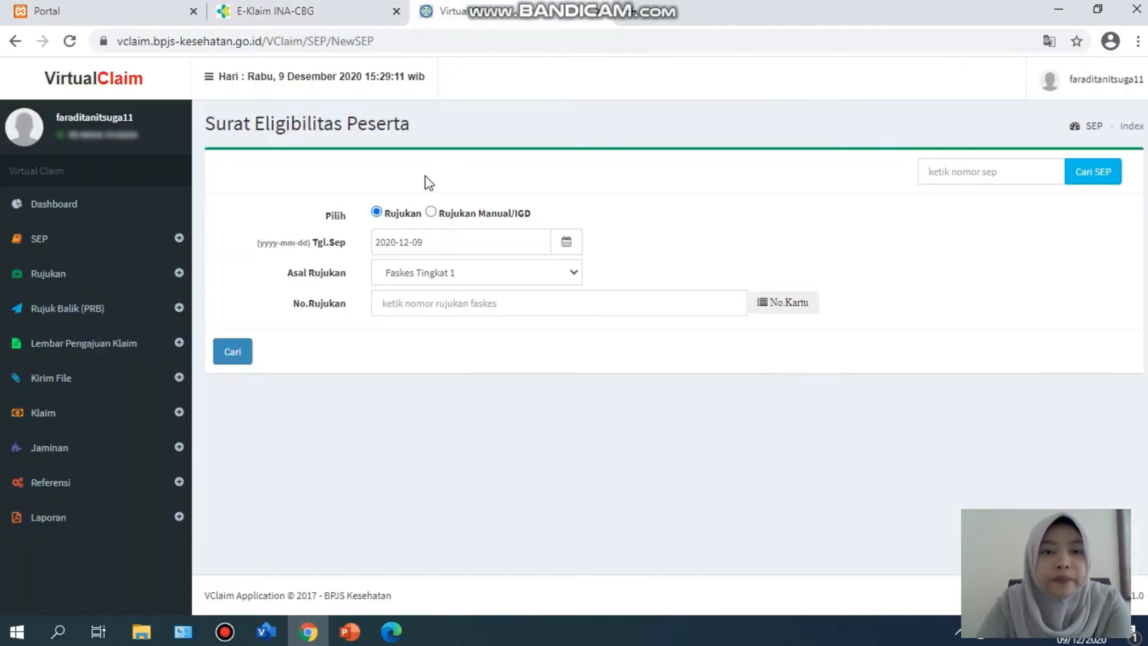
{"action": "left_click", "coordinate": [123, 249]}
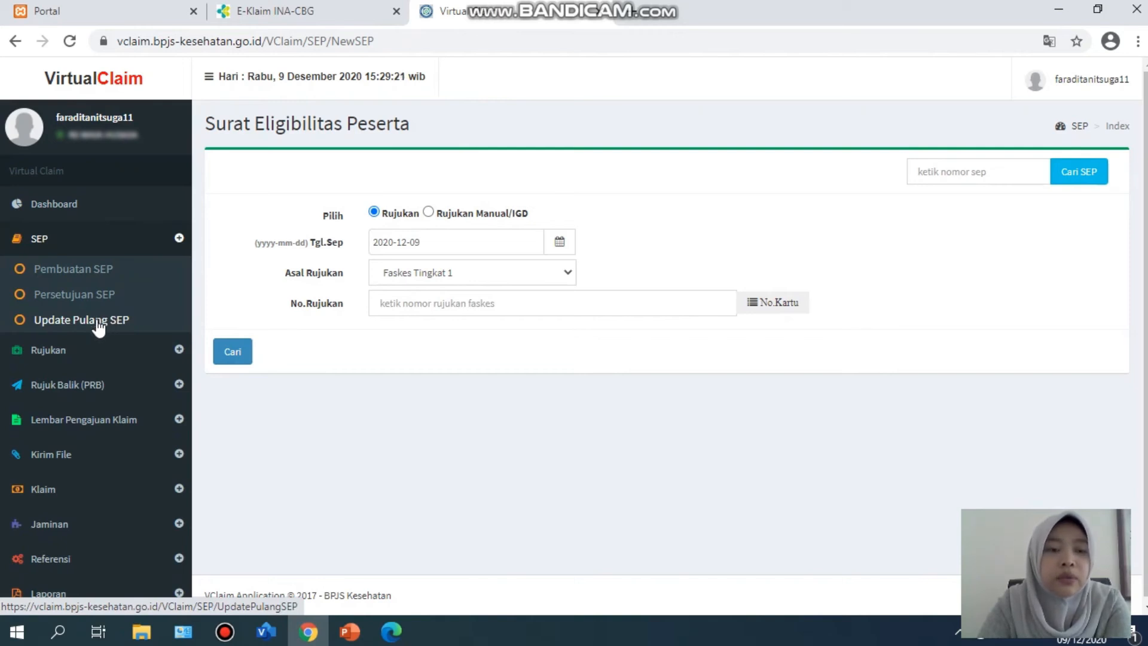
{"action": "left_click", "coordinate": [98, 323]}
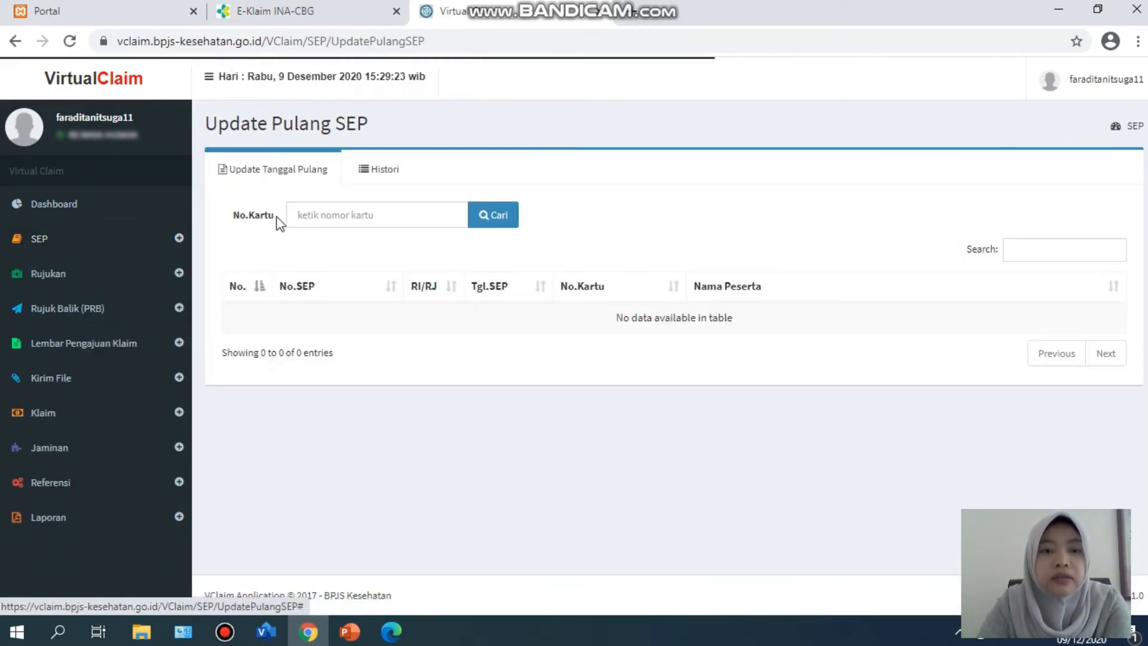
{"action": "left_click", "coordinate": [299, 215]}
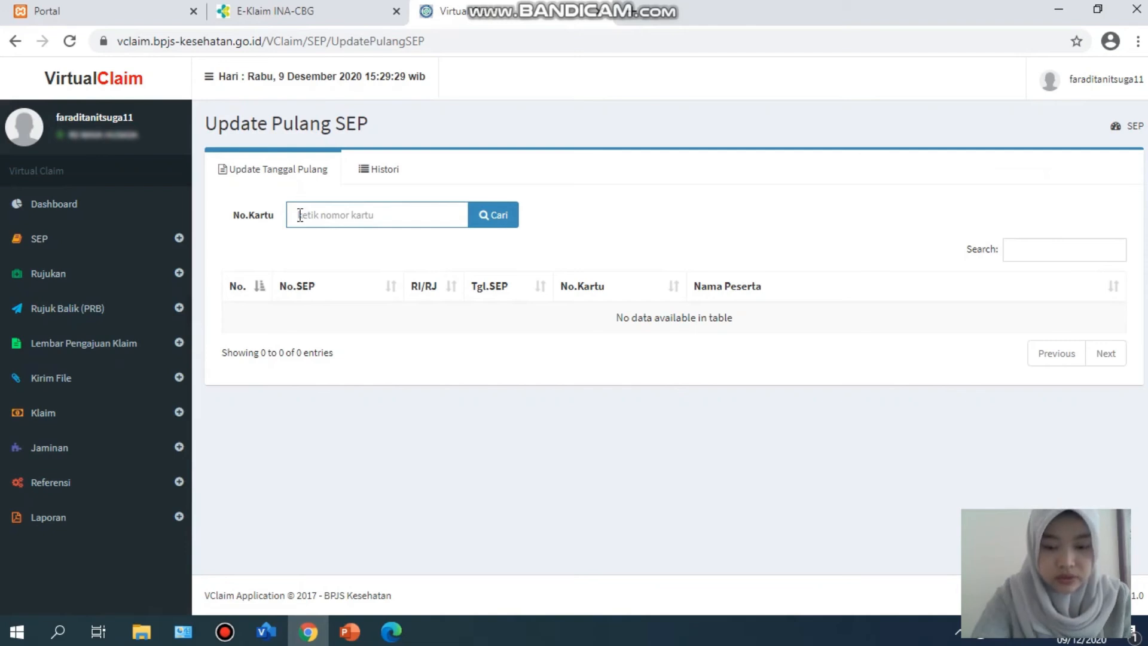
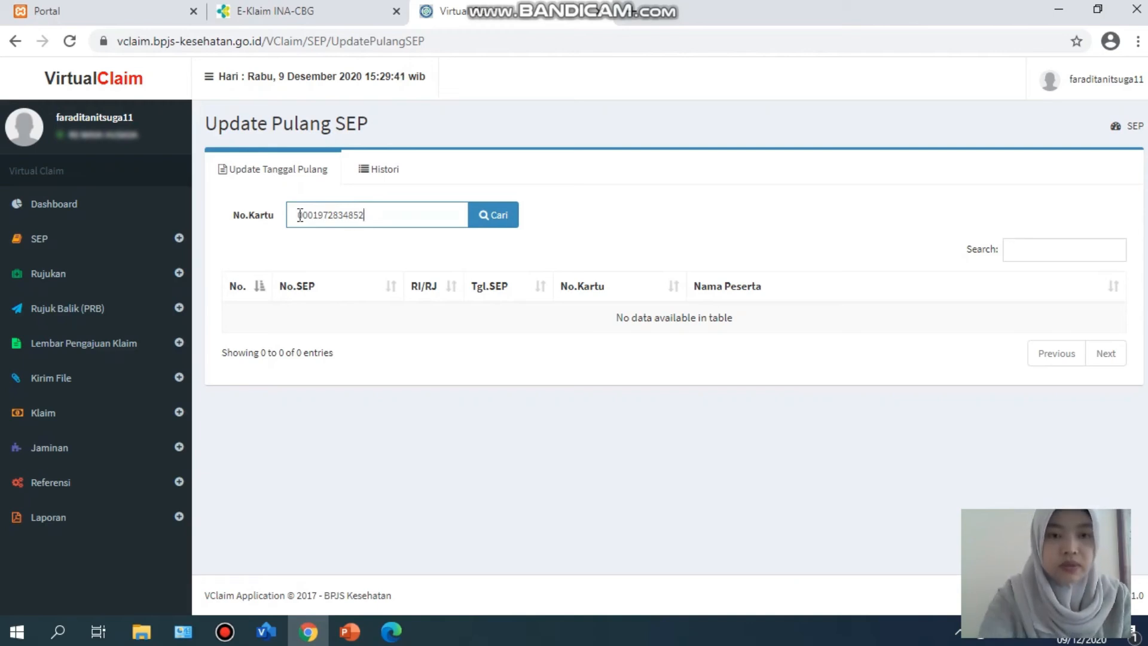
{"action": "left_click", "coordinate": [481, 217]}
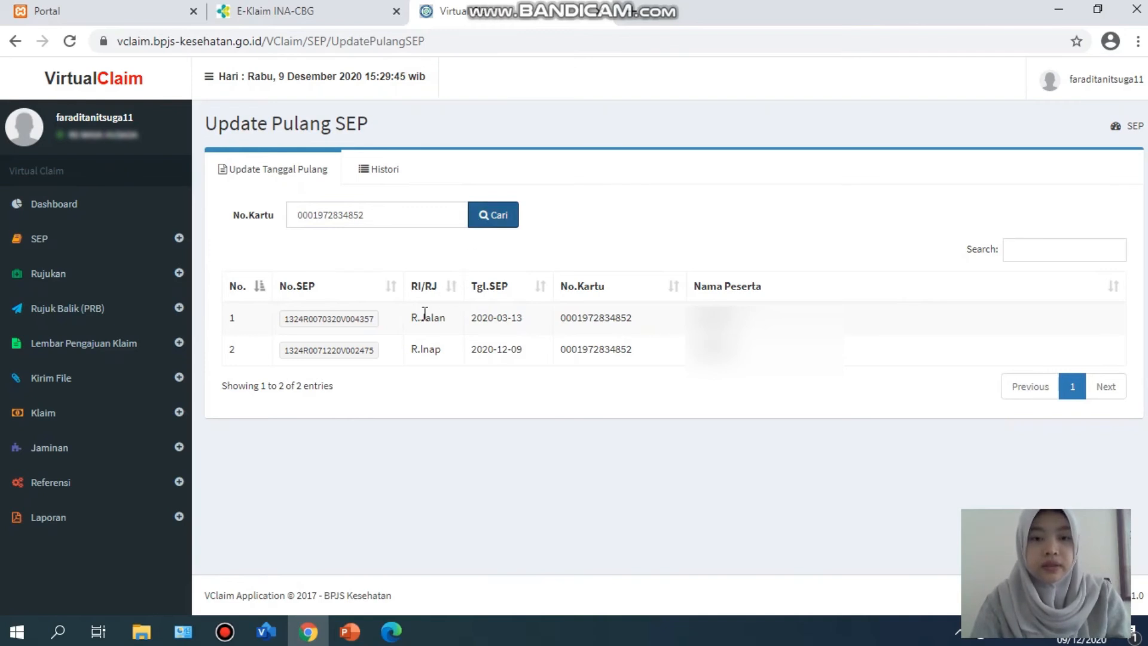
{"action": "left_click", "coordinate": [367, 353]}
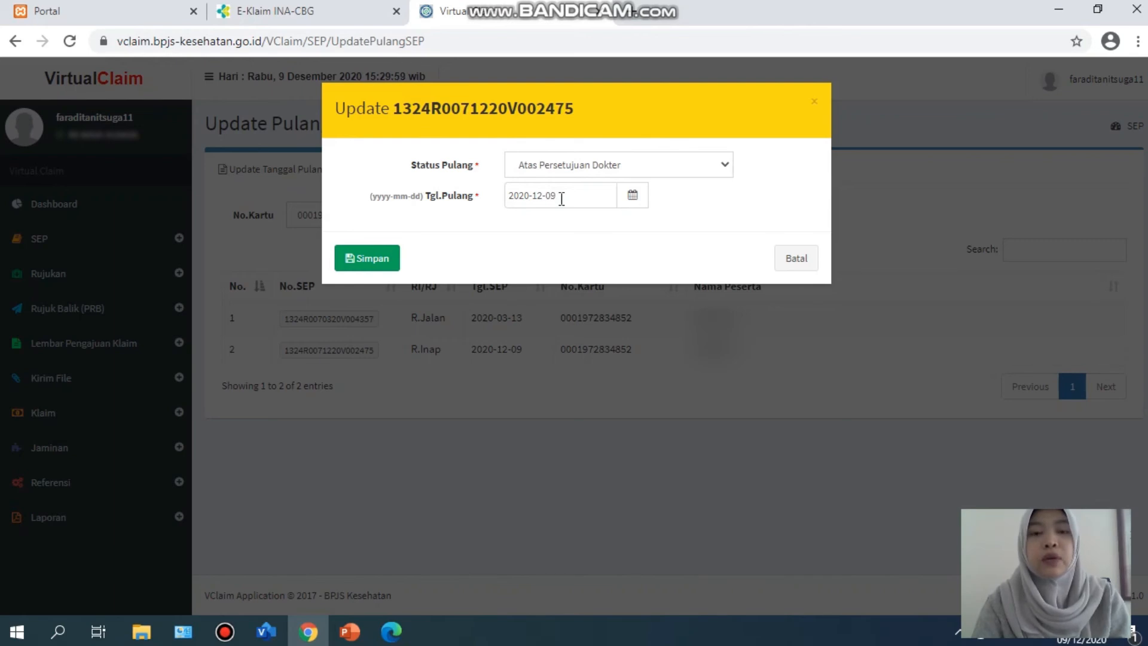
{"action": "left_click", "coordinate": [575, 165]}
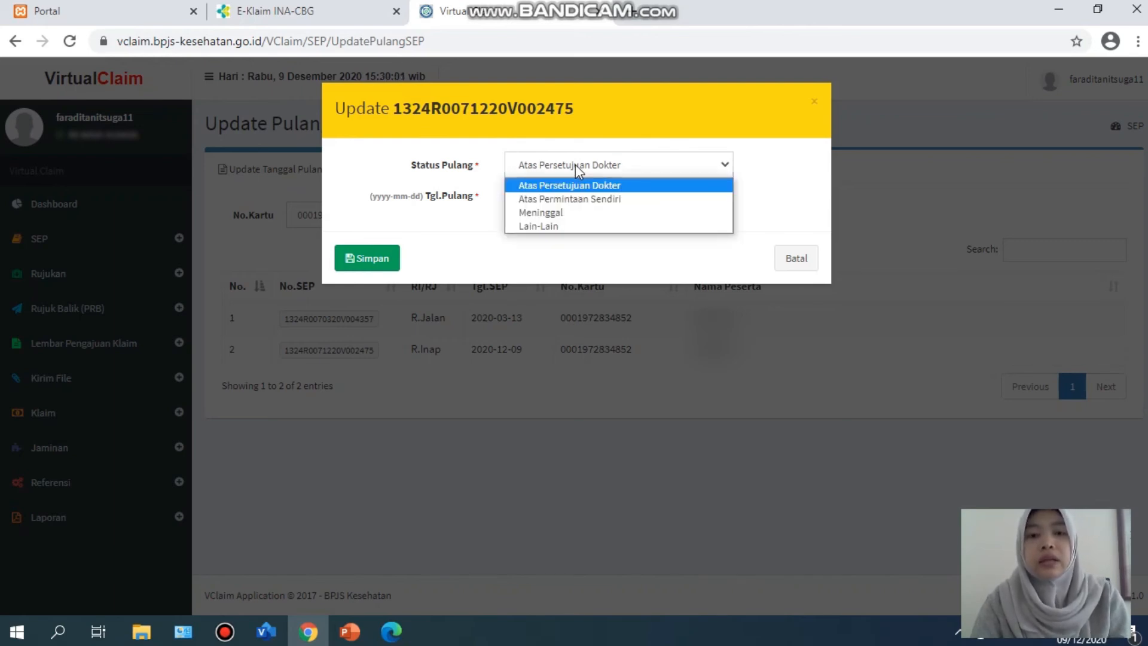
{"action": "left_click", "coordinate": [560, 214]}
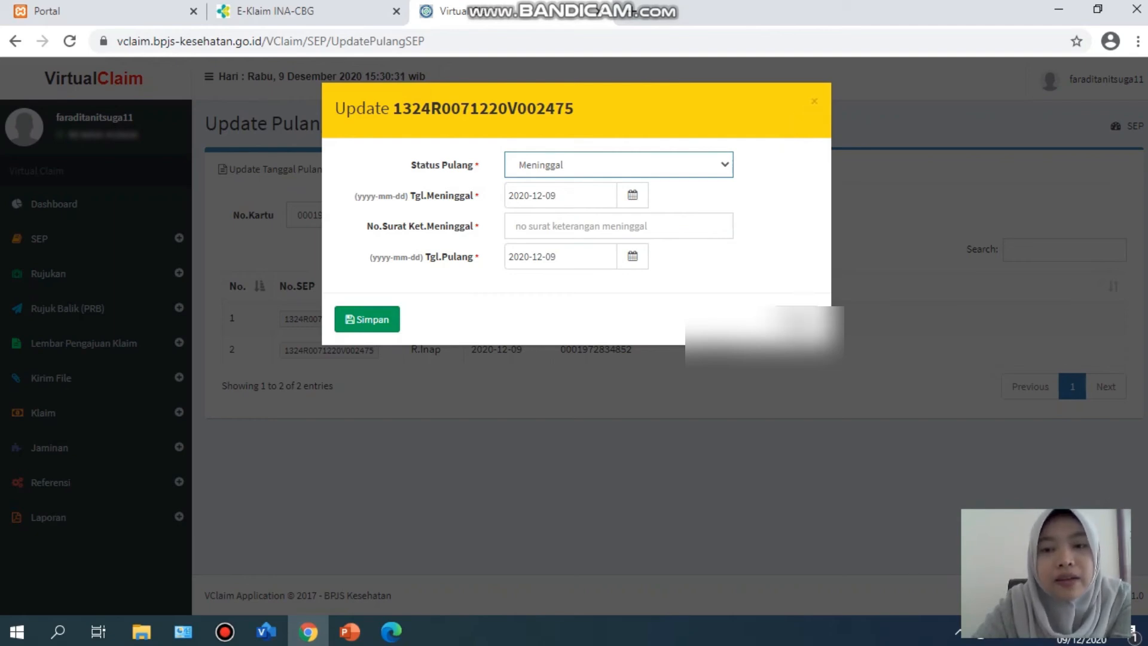
{"action": "left_click", "coordinate": [797, 321]}
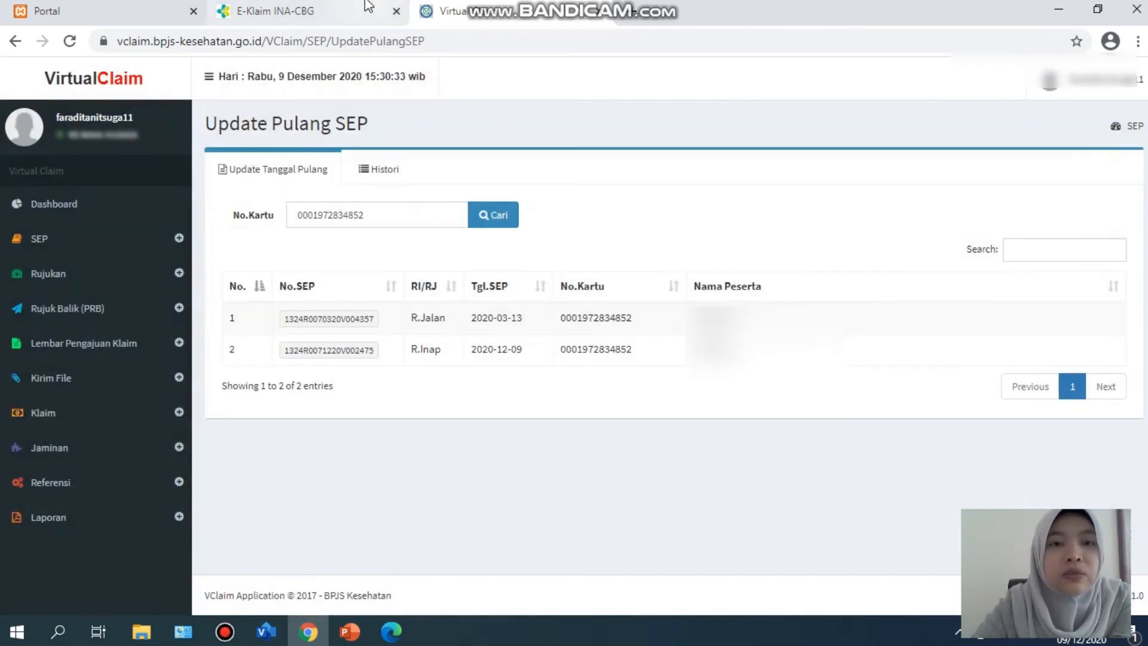
- Open E-Klaim's Kirim Data Online > Rawat Inap & Jalan page, showing 294 sent claims for 3 Des 2020
{"action": "left_click", "coordinate": [367, 7]}
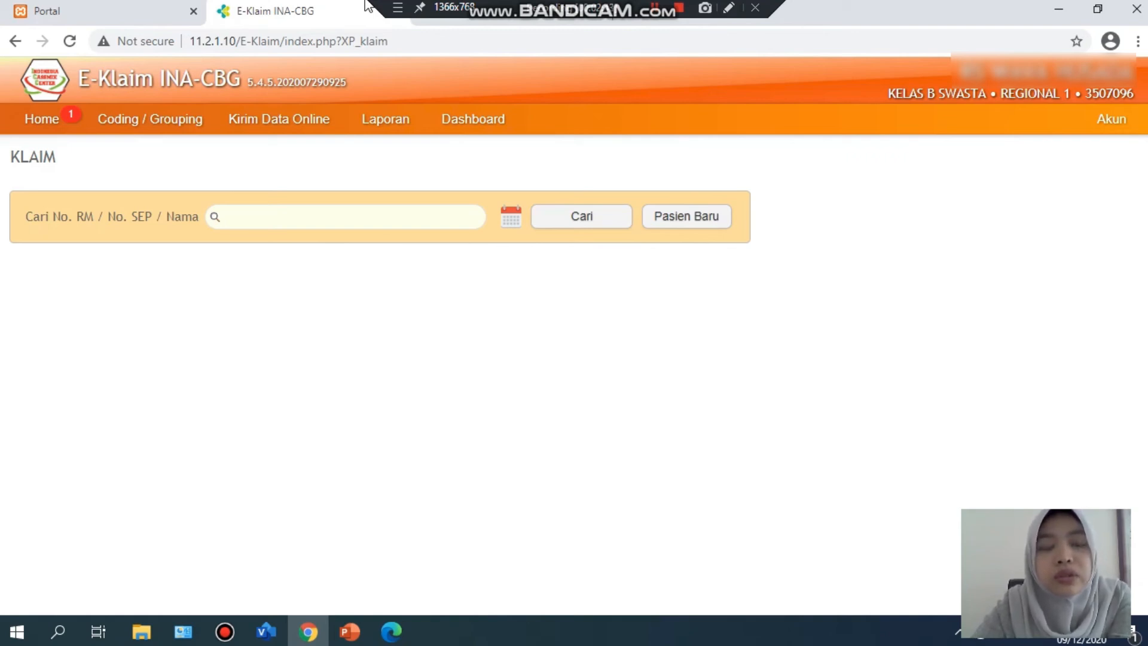
{"action": "left_click", "coordinate": [473, 119]}
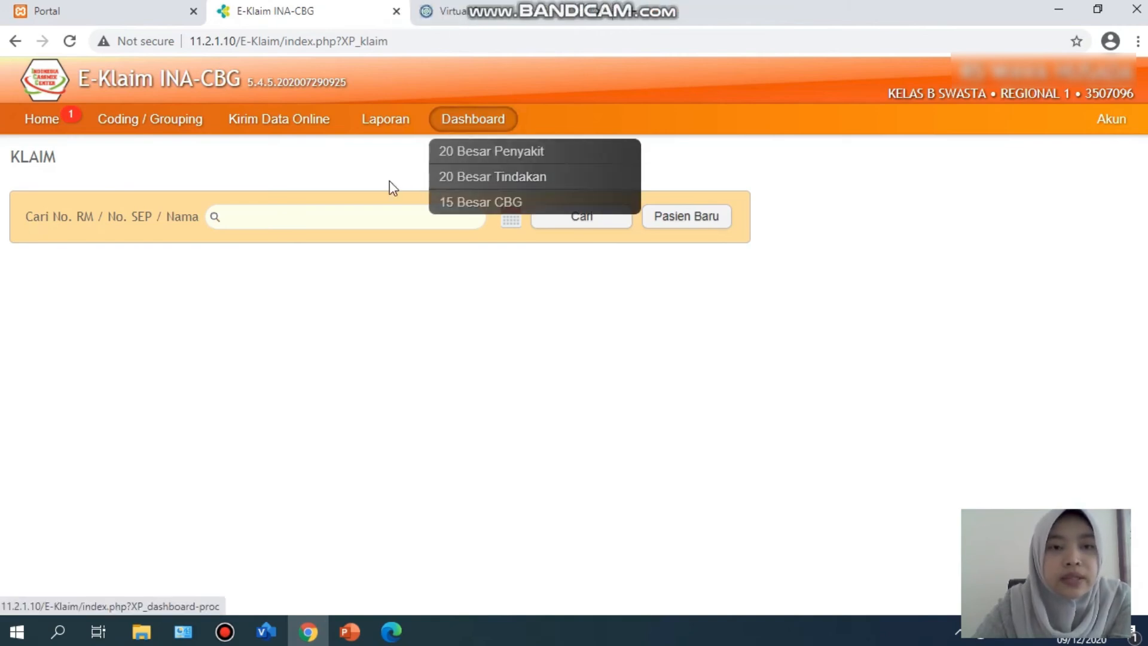
{"action": "left_click", "coordinate": [314, 125]}
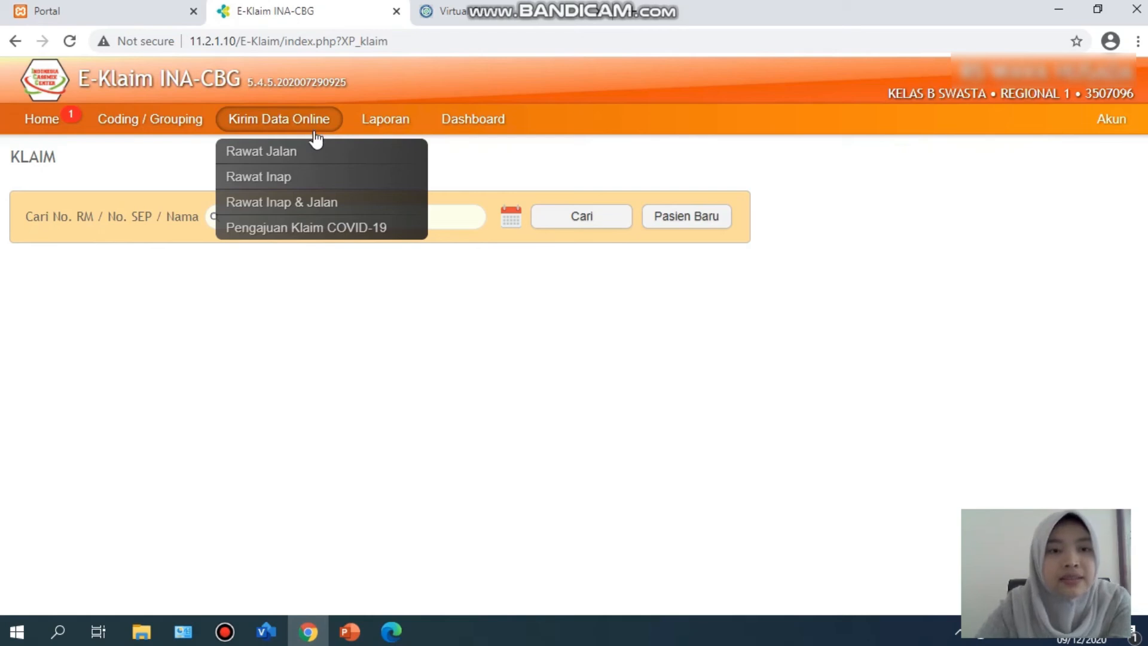
{"action": "left_click", "coordinate": [291, 206]}
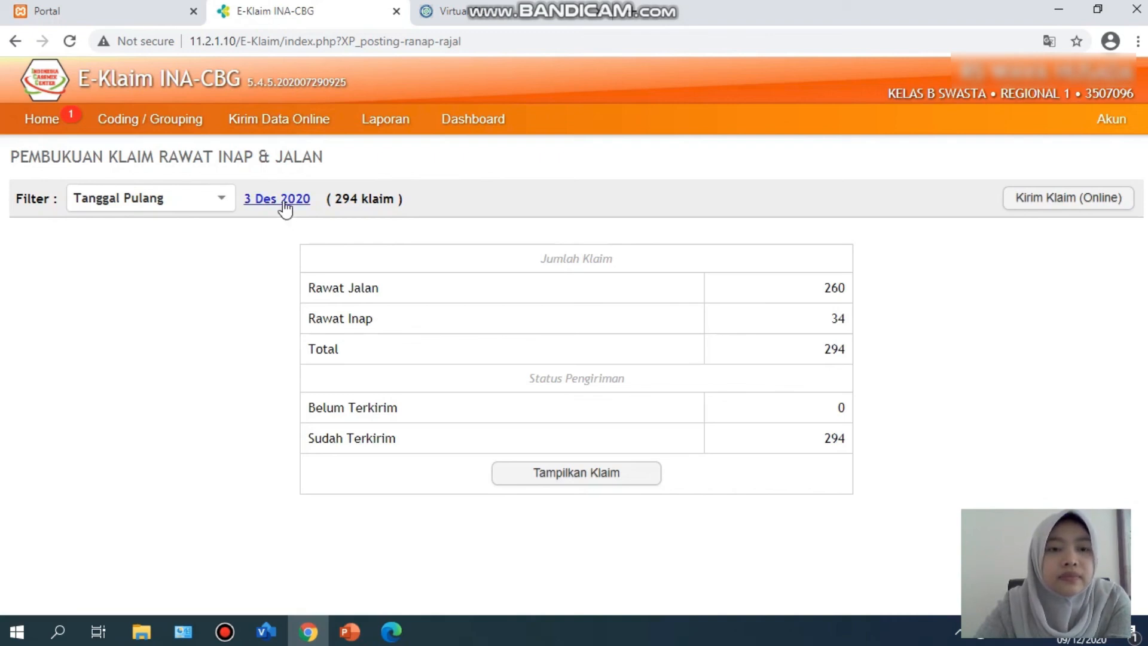
- Filter the claim list by discharge date 1 Nov 2020 using the Tanggal Pulang calendar
{"action": "left_click", "coordinate": [285, 206]}
{"action": "left_click", "coordinate": [261, 246]}
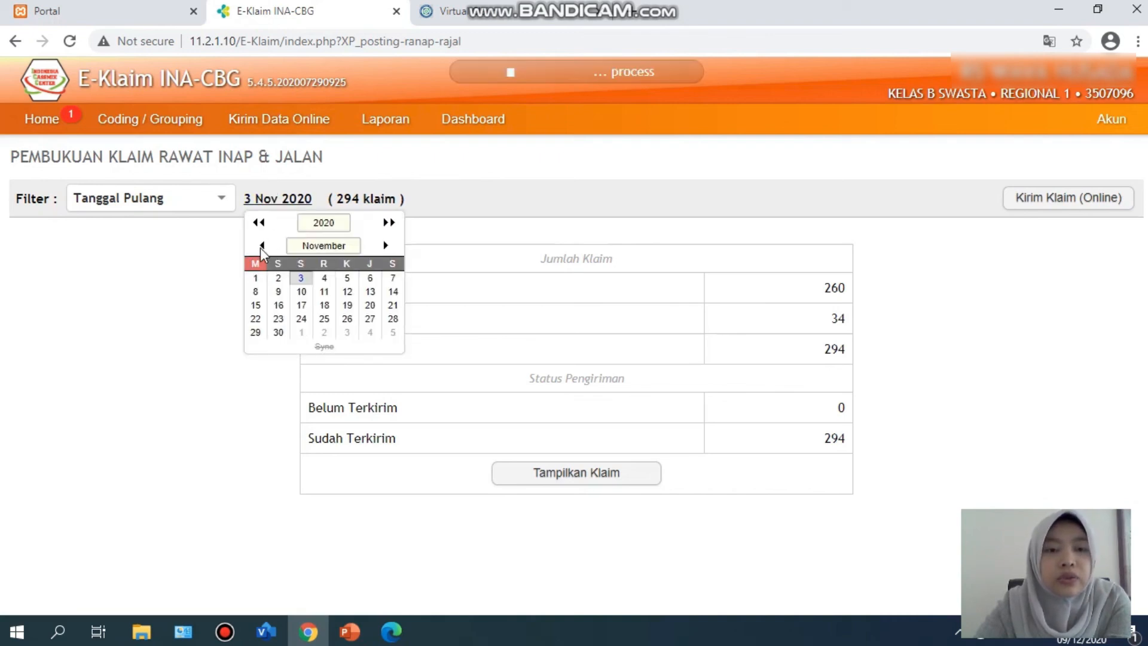
{"action": "left_click", "coordinate": [256, 280]}
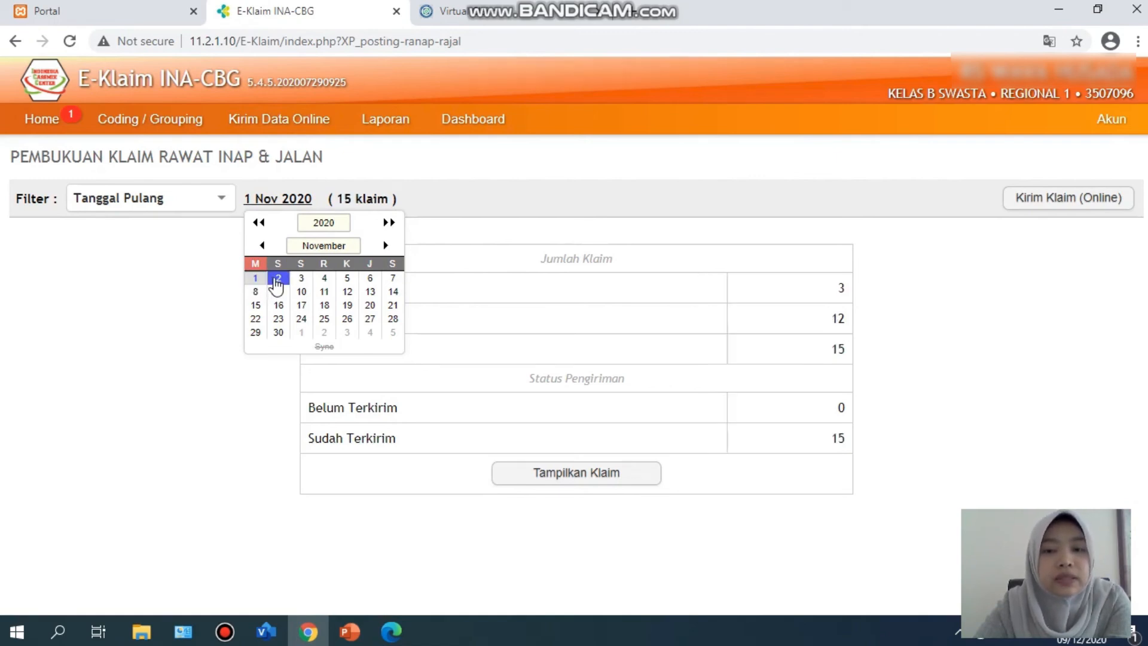
{"action": "left_click", "coordinate": [287, 202]}
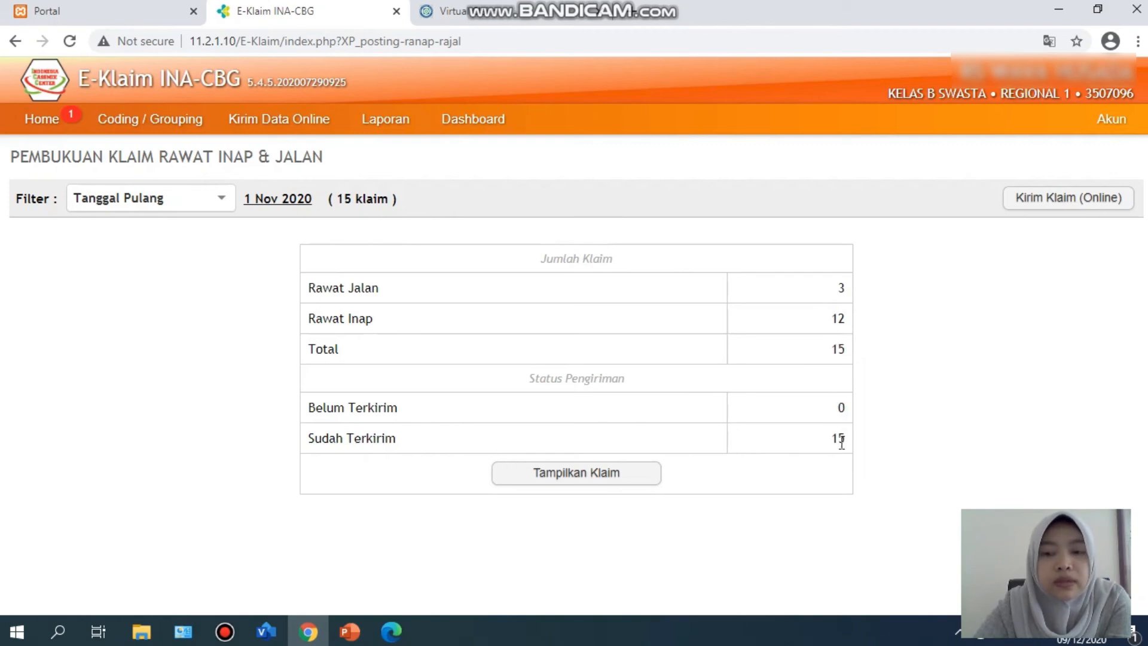
- Compare claim counts for 2–6 Nov 2020 and settle on 5 Nov, with 4 unsent
{"action": "left_click", "coordinate": [288, 201]}
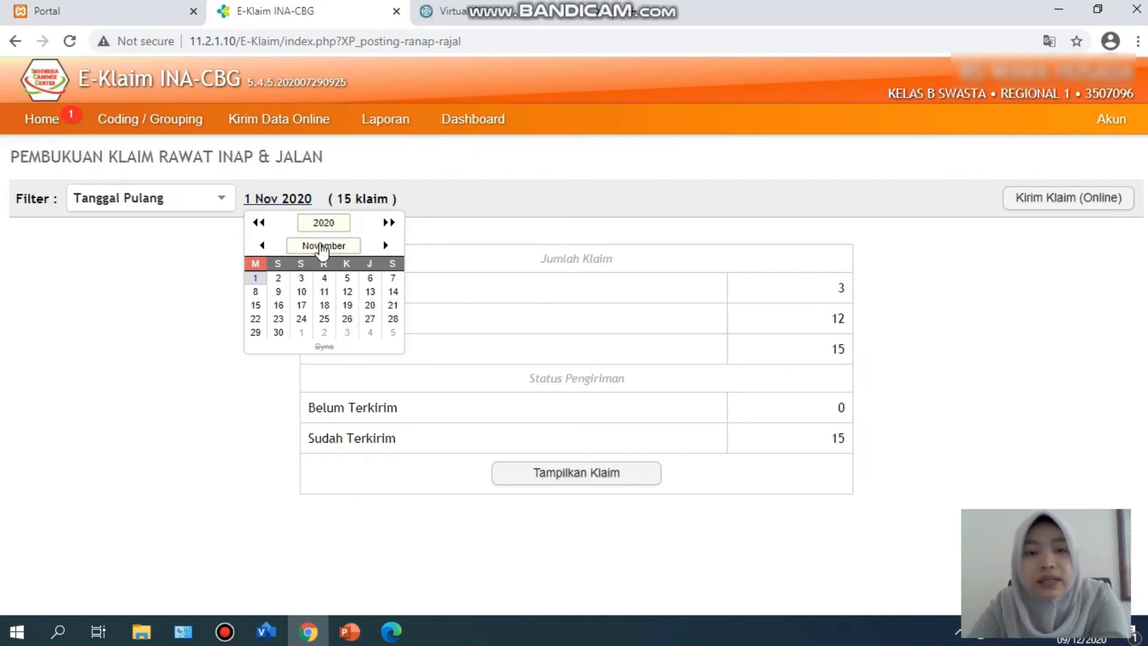
{"action": "left_click", "coordinate": [278, 280]}
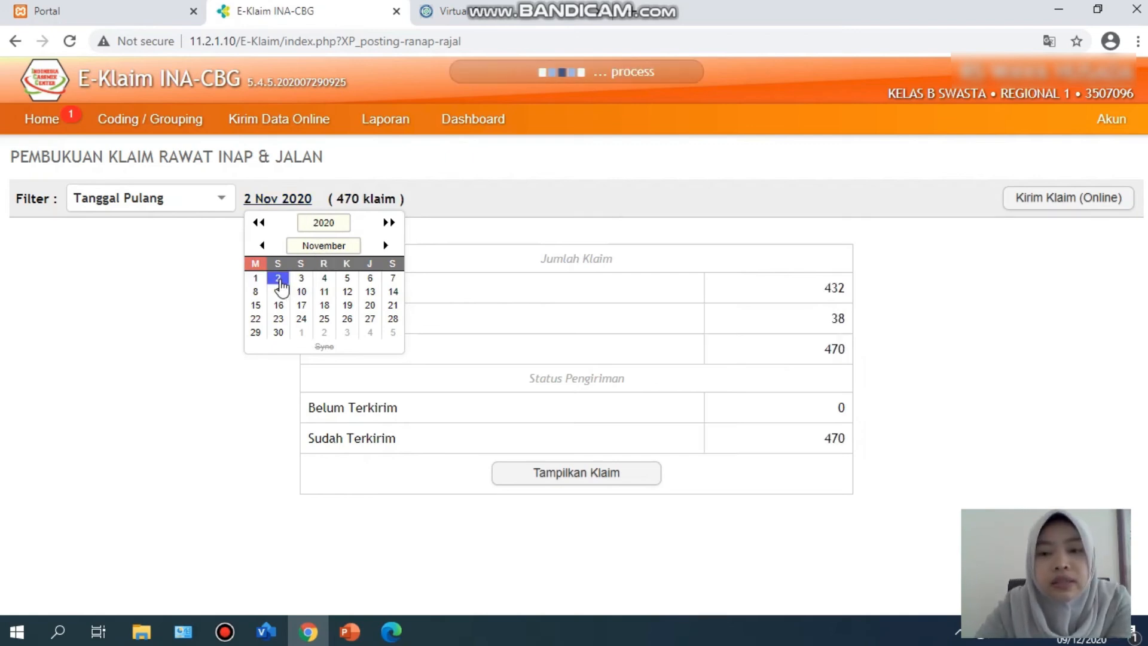
{"action": "left_click", "coordinate": [300, 281]}
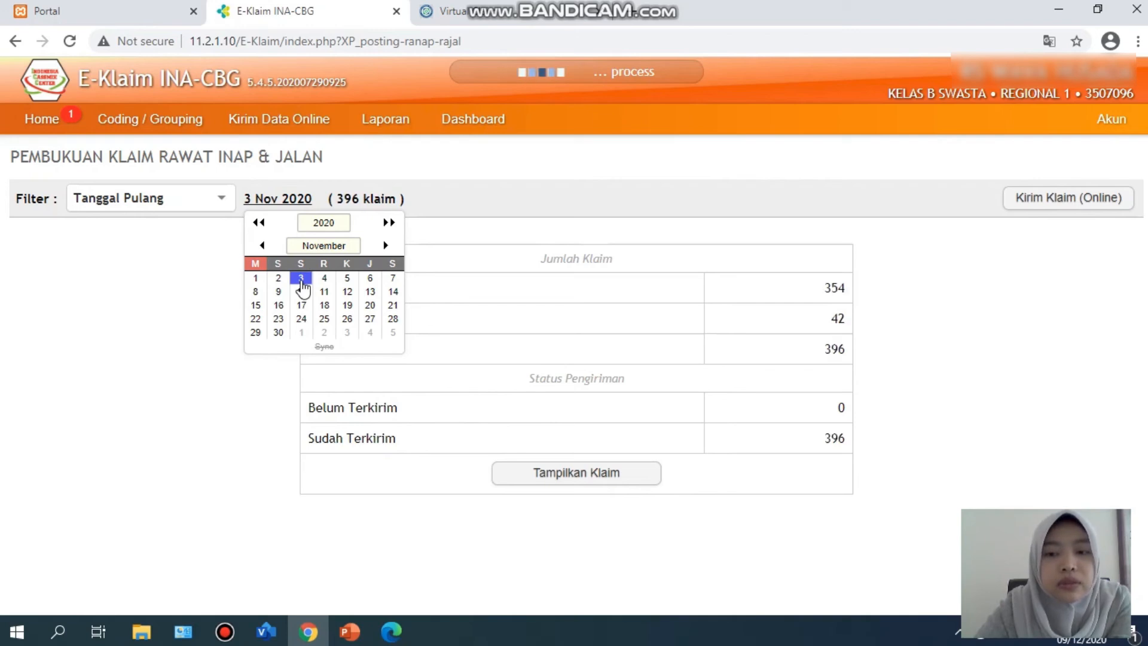
{"action": "left_click", "coordinate": [322, 278]}
{"action": "left_click", "coordinate": [347, 279]}
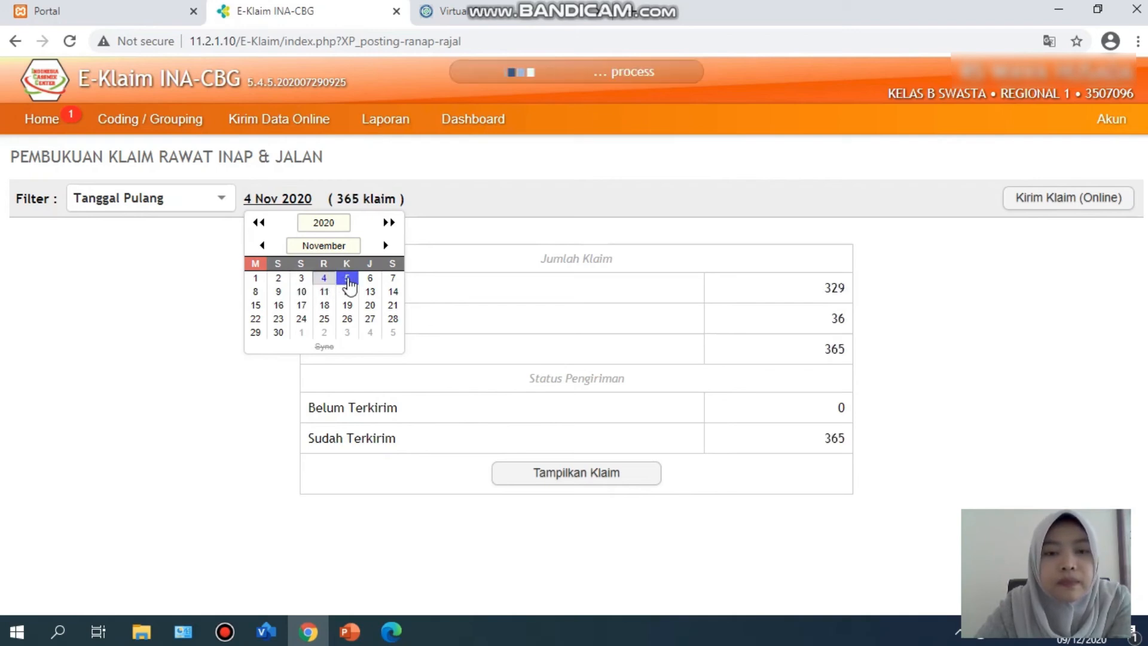
{"action": "left_click", "coordinate": [372, 282]}
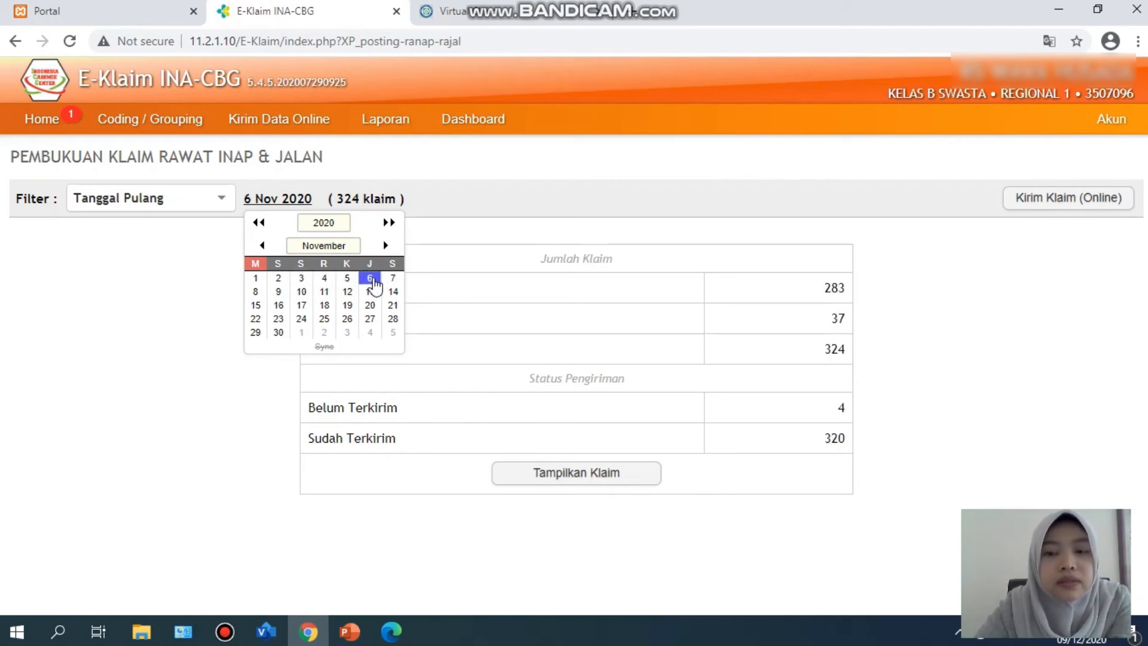
{"action": "left_click", "coordinate": [348, 279]}
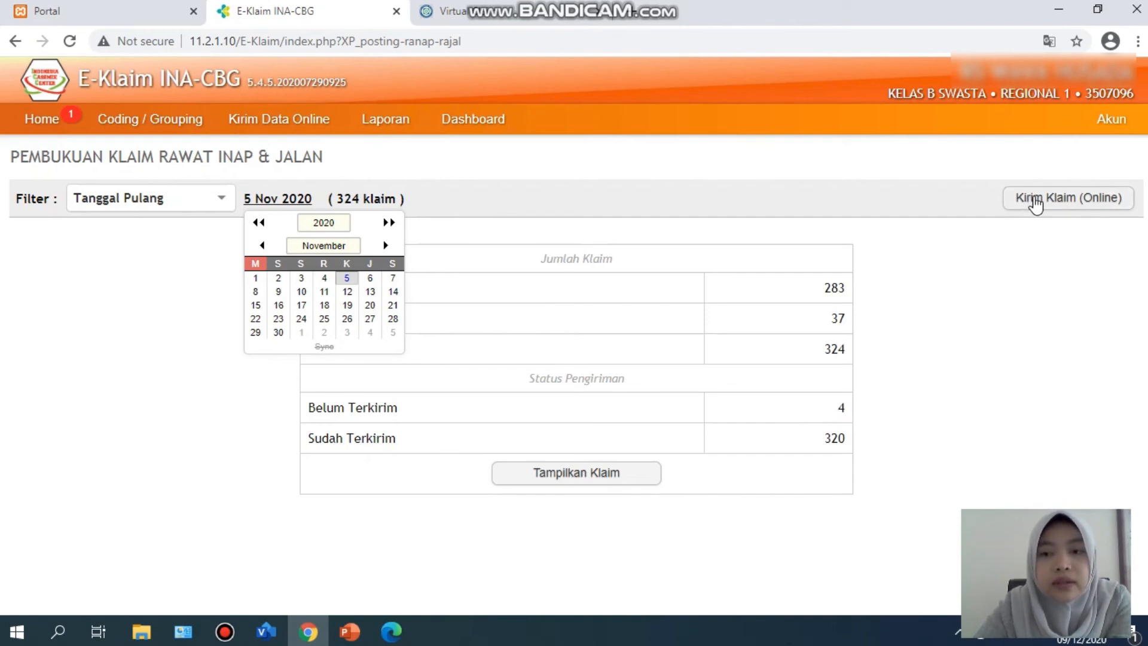
- Send all 324 claims for 5 Nov 2020 online, then filter to 30 Nov 2020
{"action": "left_click", "coordinate": [1035, 203]}
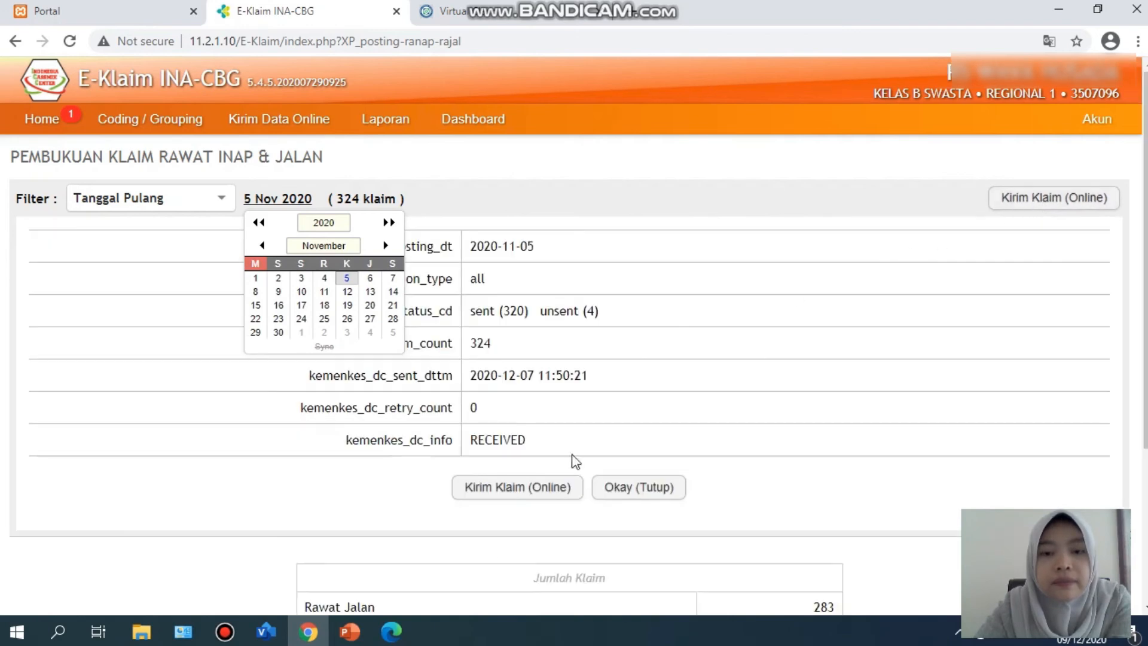
{"action": "left_click", "coordinate": [533, 492]}
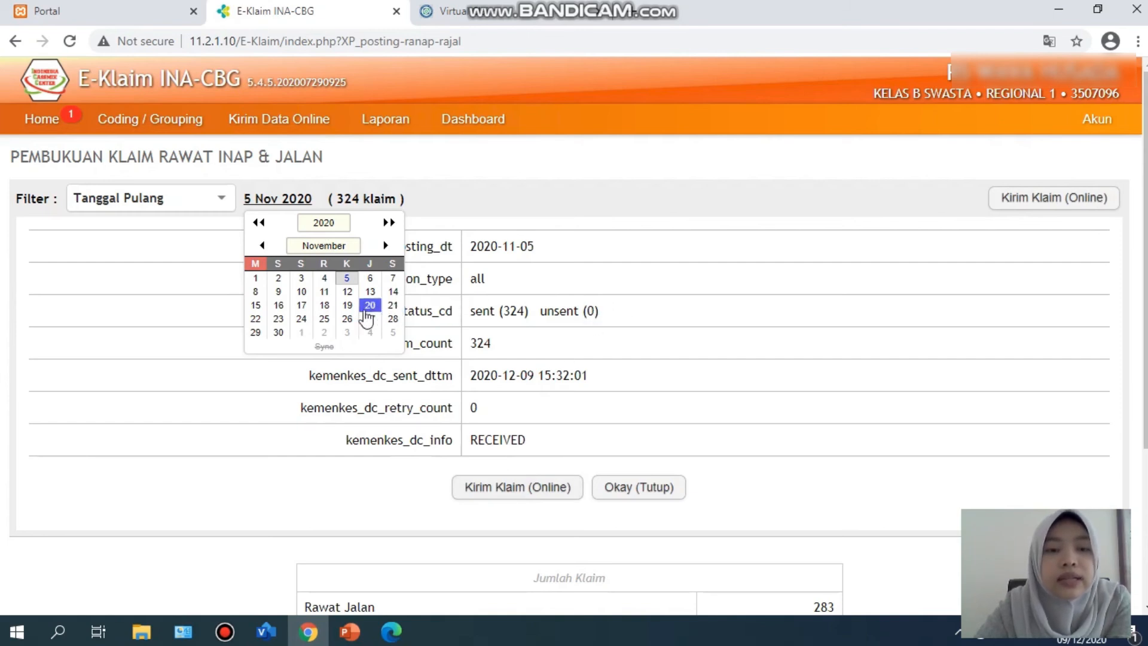
{"action": "left_click", "coordinate": [278, 333]}
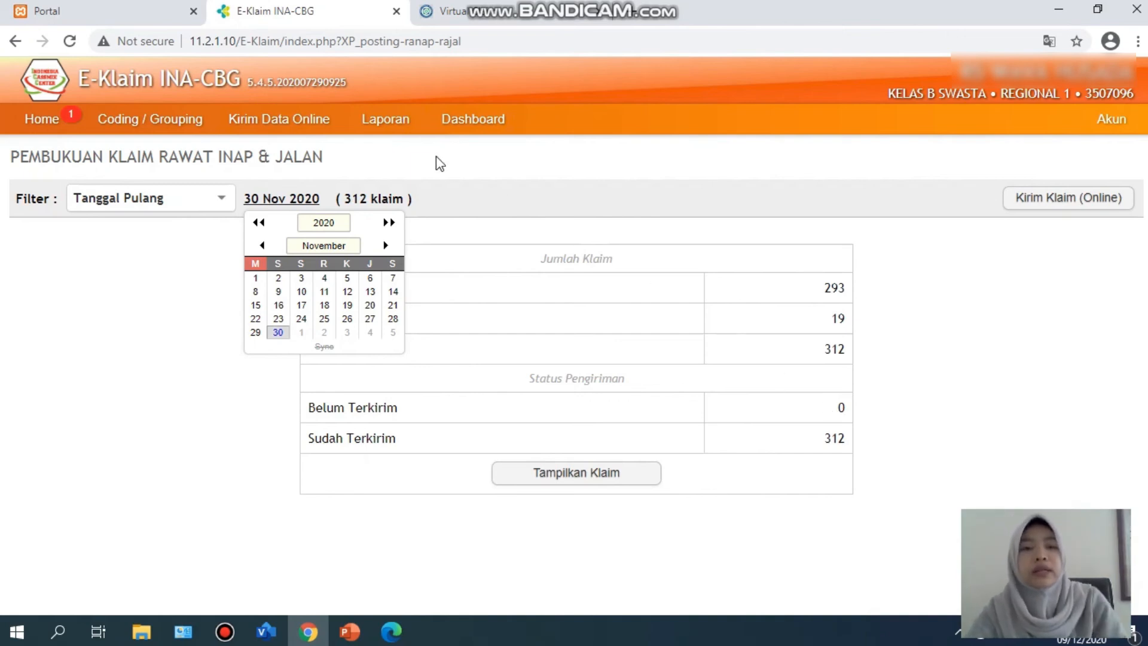
- Set up Laporan Klaim Individual for Rawat Inap with discharge period 1–30 Nov 2020
{"action": "mouse_move", "coordinate": [400, 127]}
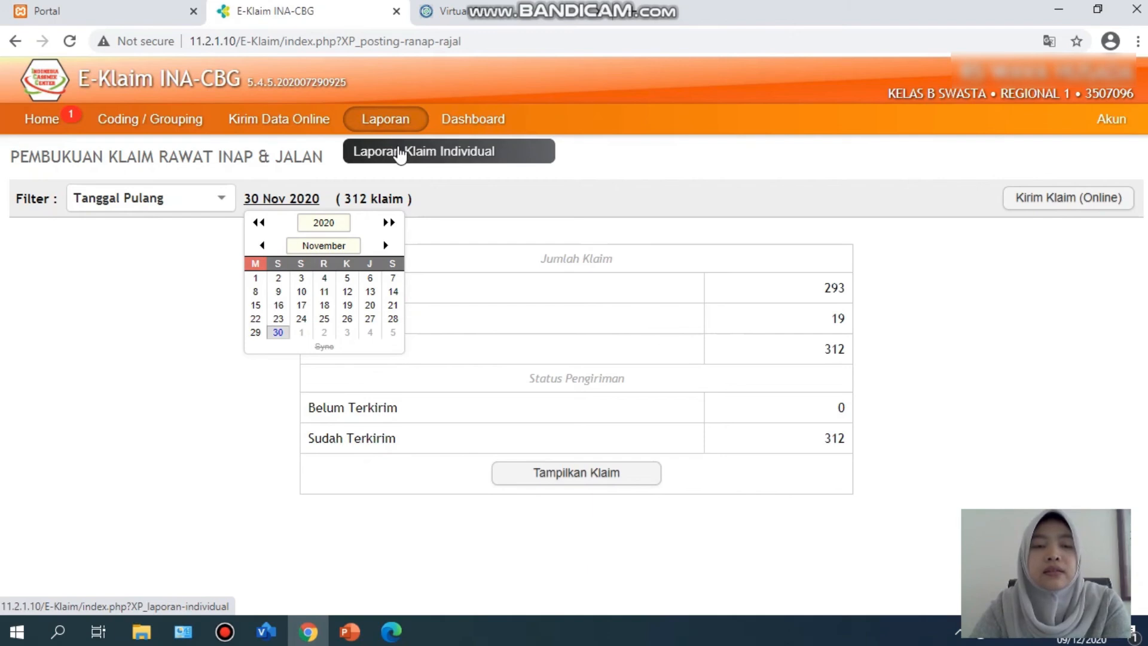
{"action": "left_click", "coordinate": [399, 152]}
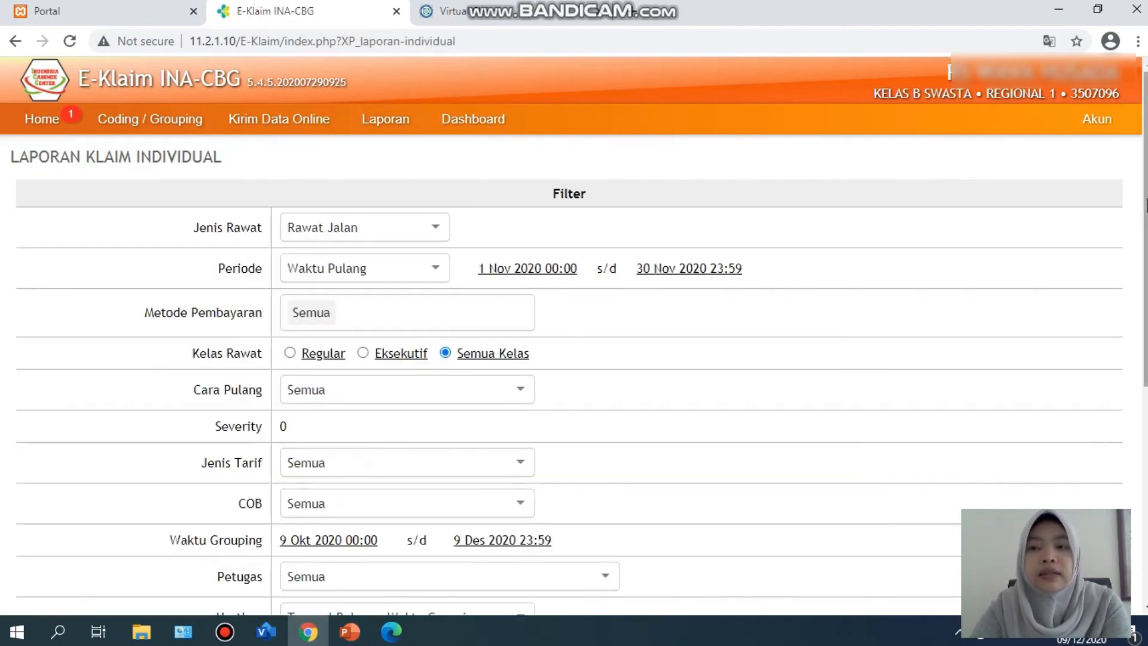
{"action": "scroll", "coordinate": [1144, 204], "scroll_direction": "down", "scroll_amount": 3}
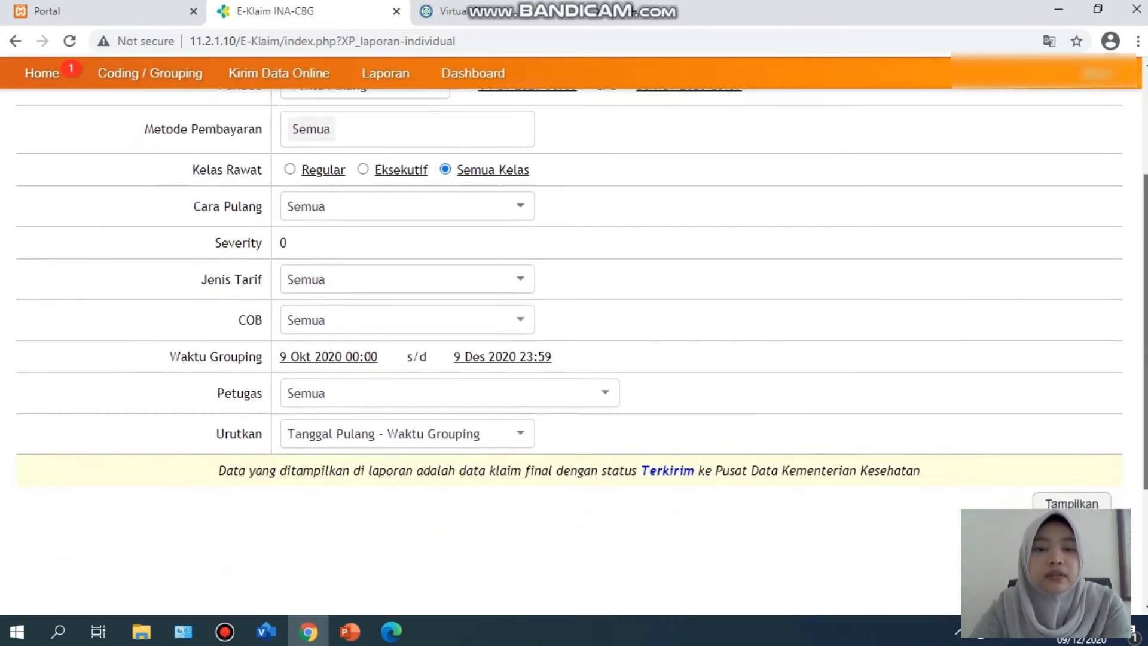
{"action": "scroll", "coordinate": [1145, 203], "scroll_direction": "up", "scroll_amount": 3}
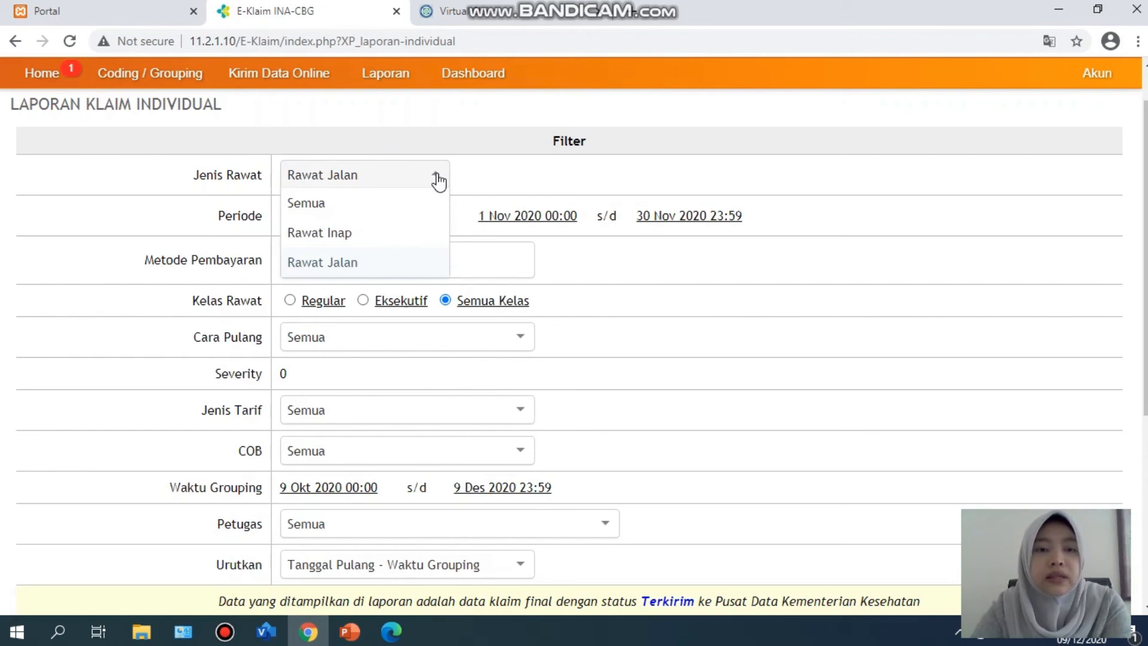
{"action": "left_click", "coordinate": [348, 240]}
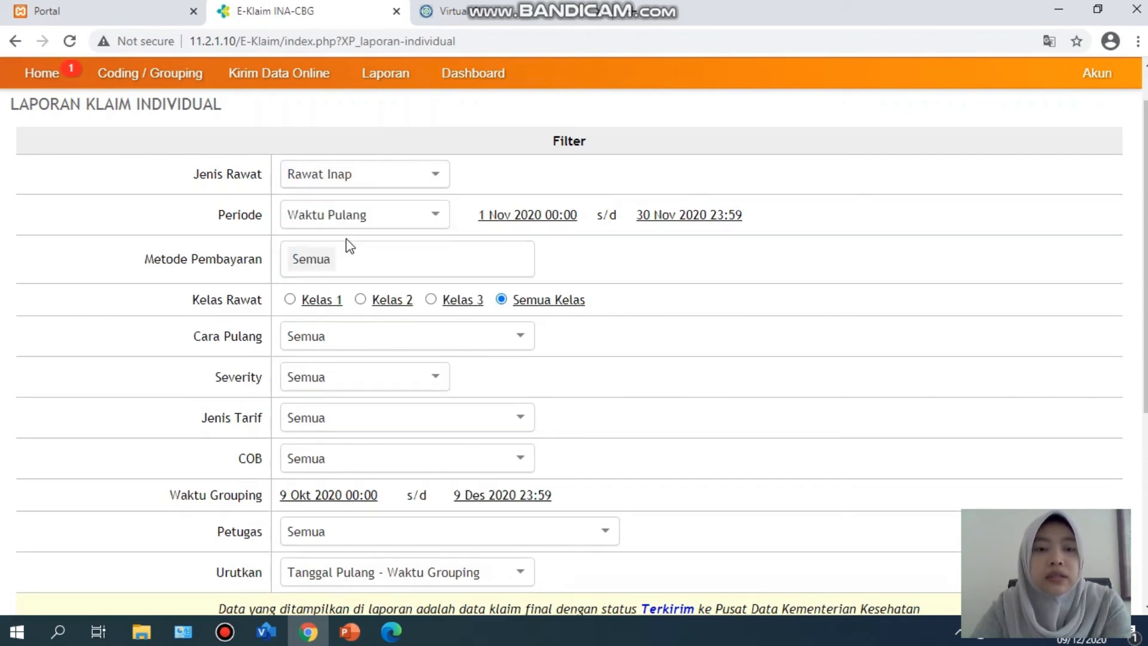
{"action": "left_click", "coordinate": [534, 220]}
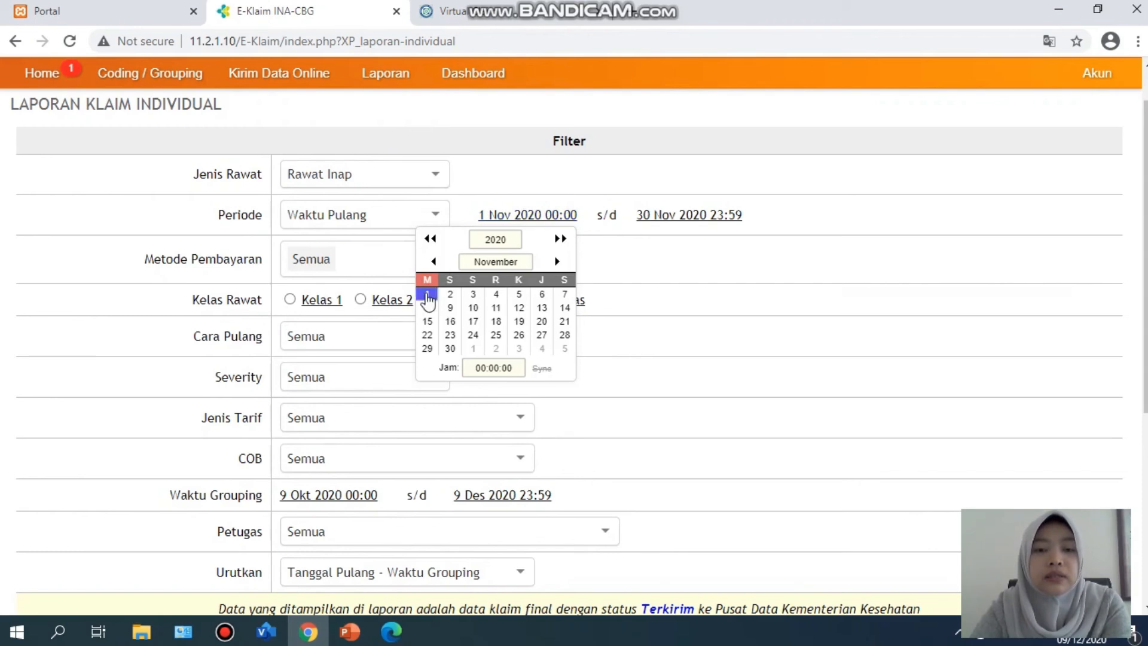
{"action": "left_click", "coordinate": [692, 217]}
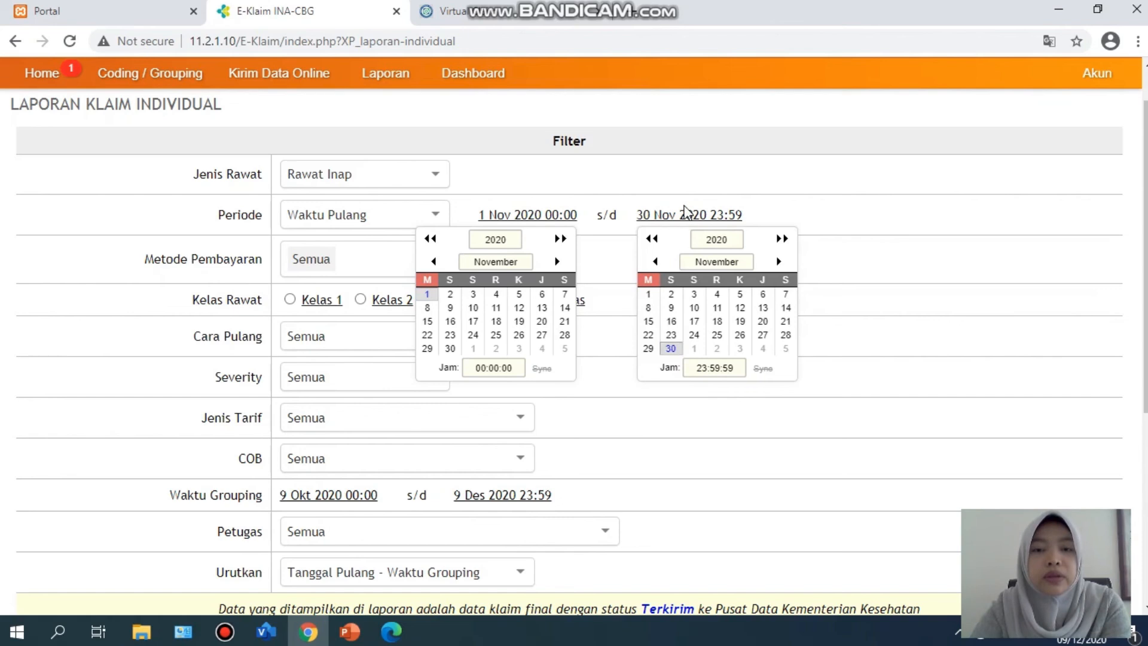
{"action": "left_click", "coordinate": [688, 217]}
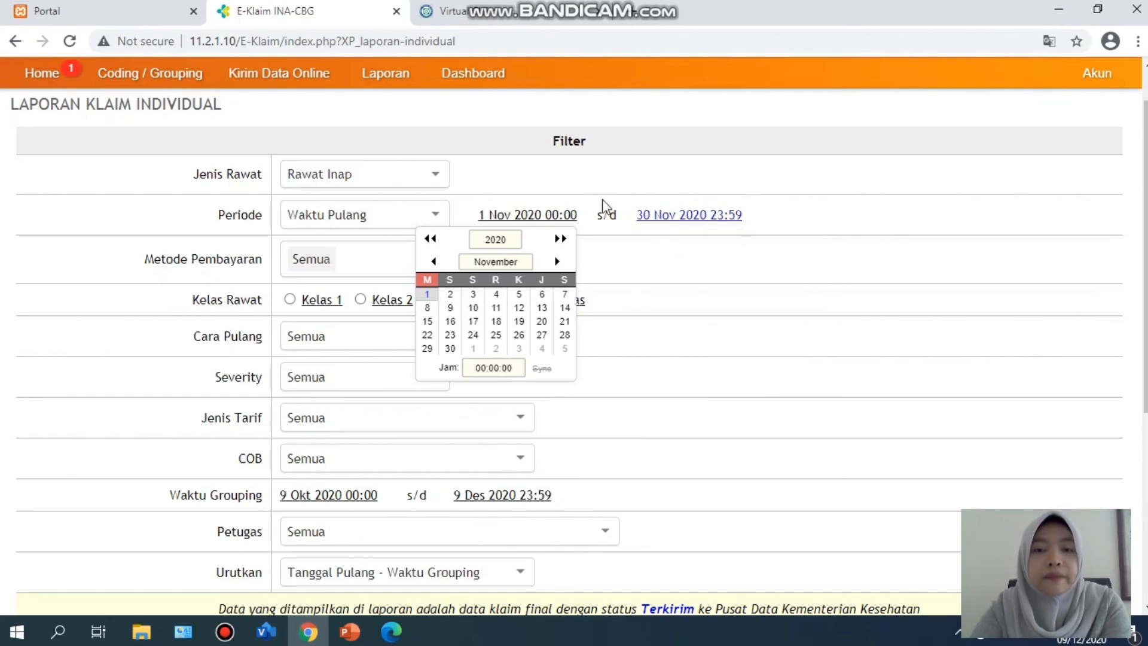
{"action": "left_click", "coordinate": [544, 217]}
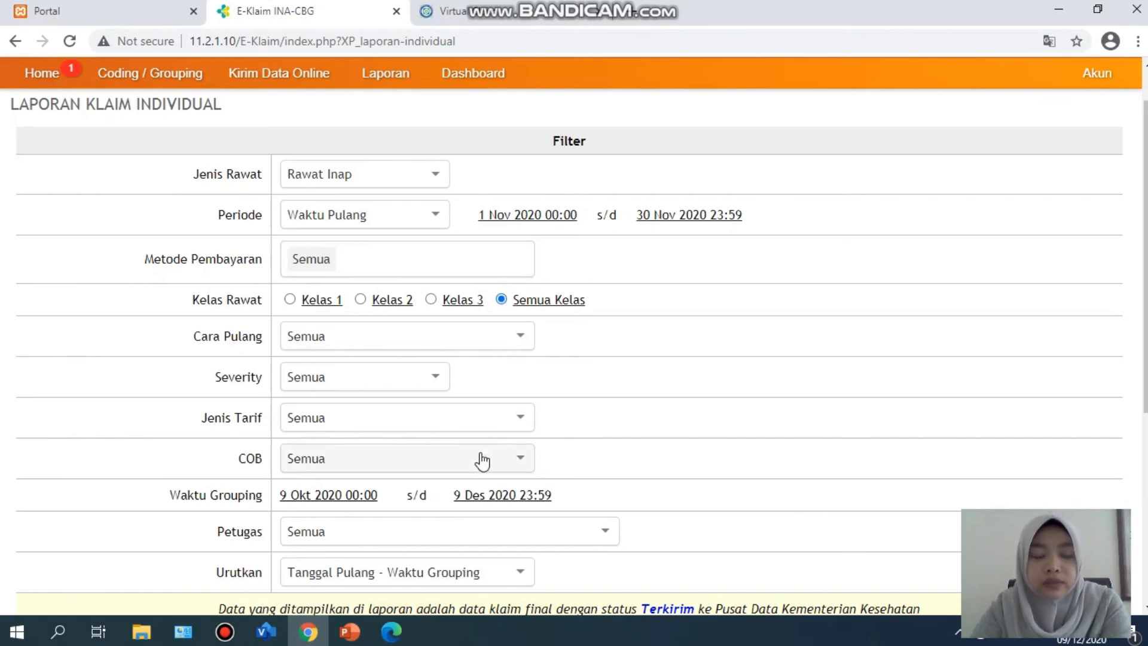
- Move the Waktu Grouping start back to 9 Sep 2020, ending 9 Des 2020 23:59
{"action": "left_click", "coordinate": [364, 496]}
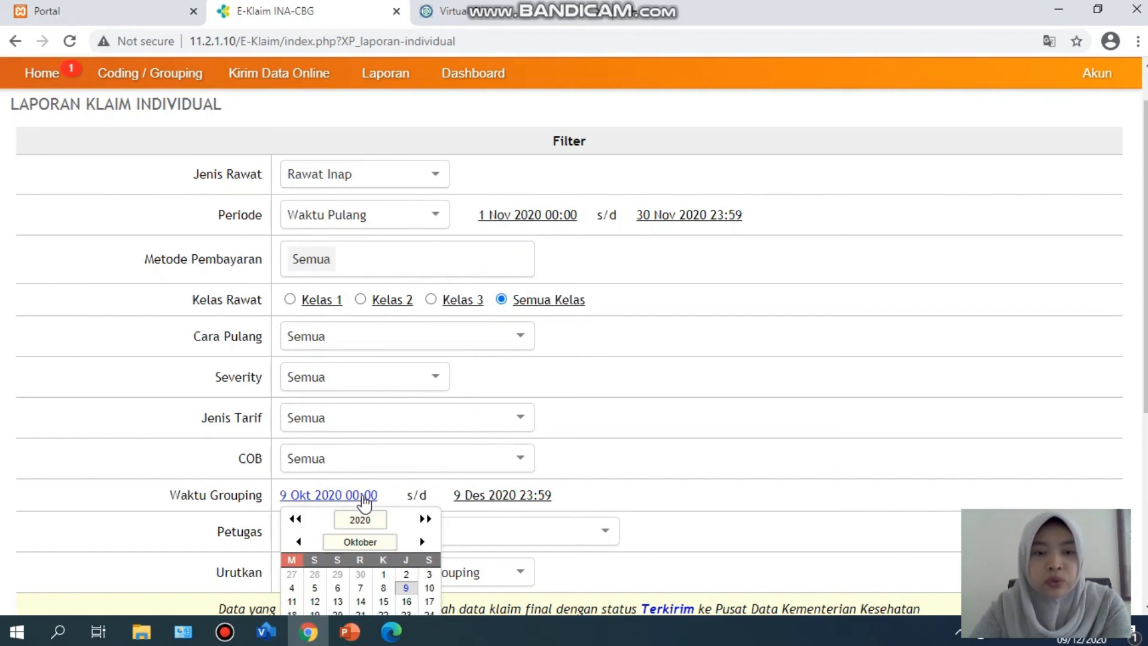
{"action": "left_click", "coordinate": [298, 542]}
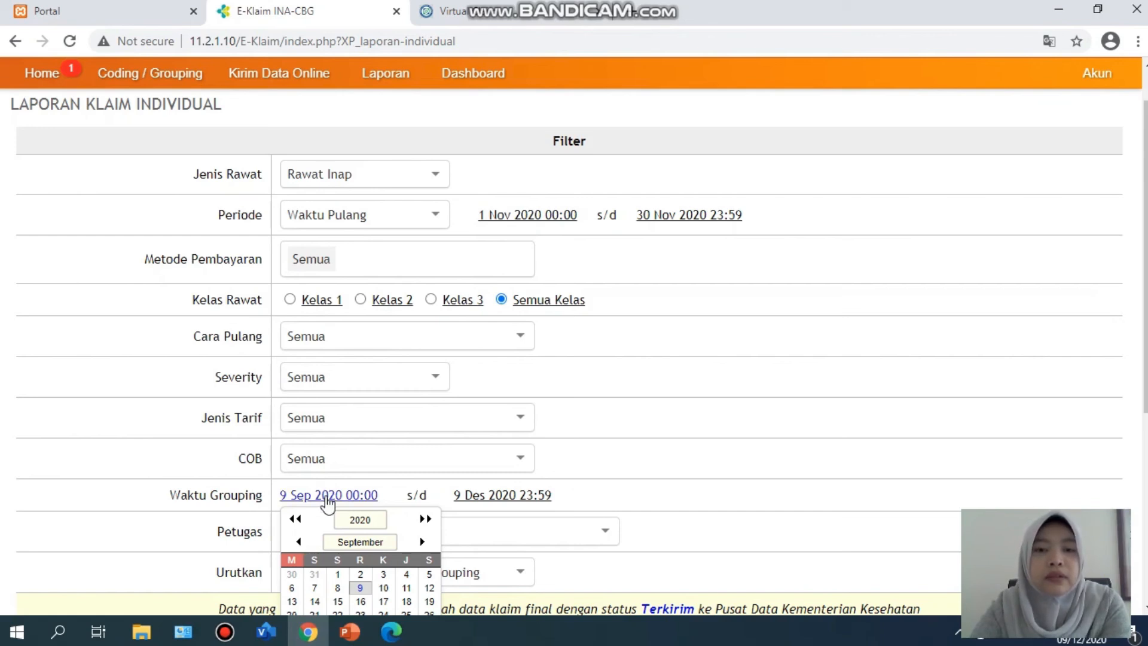
{"action": "left_click", "coordinate": [327, 495]}
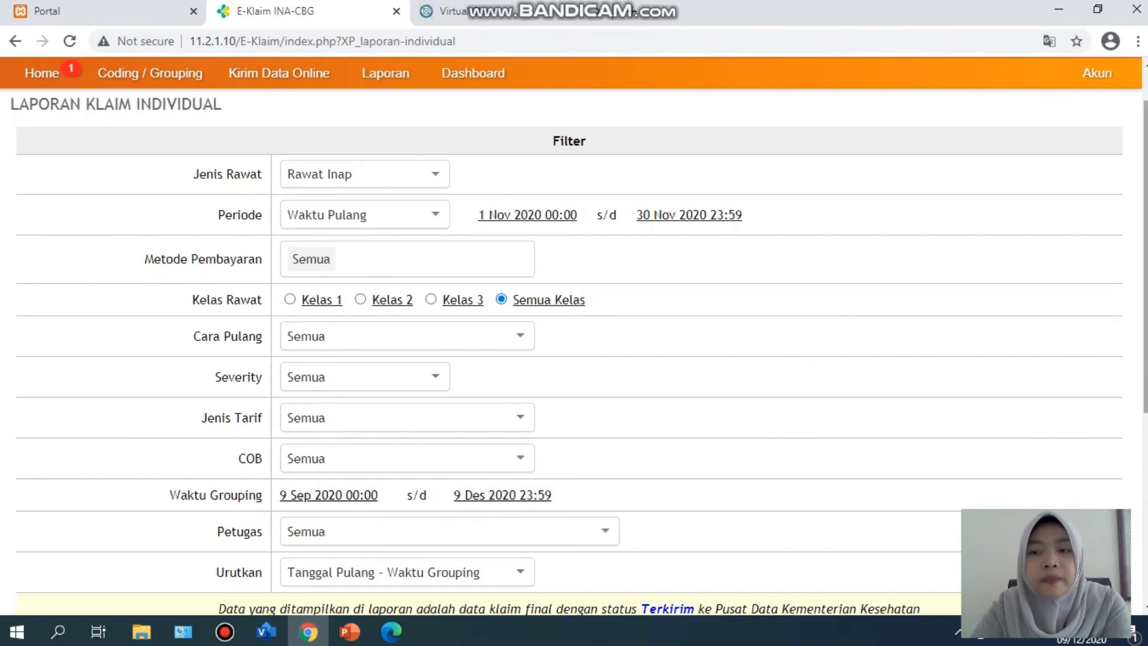
{"action": "left_click_drag", "start_coordinate": [1145, 269], "coordinate": [1144, 358]}
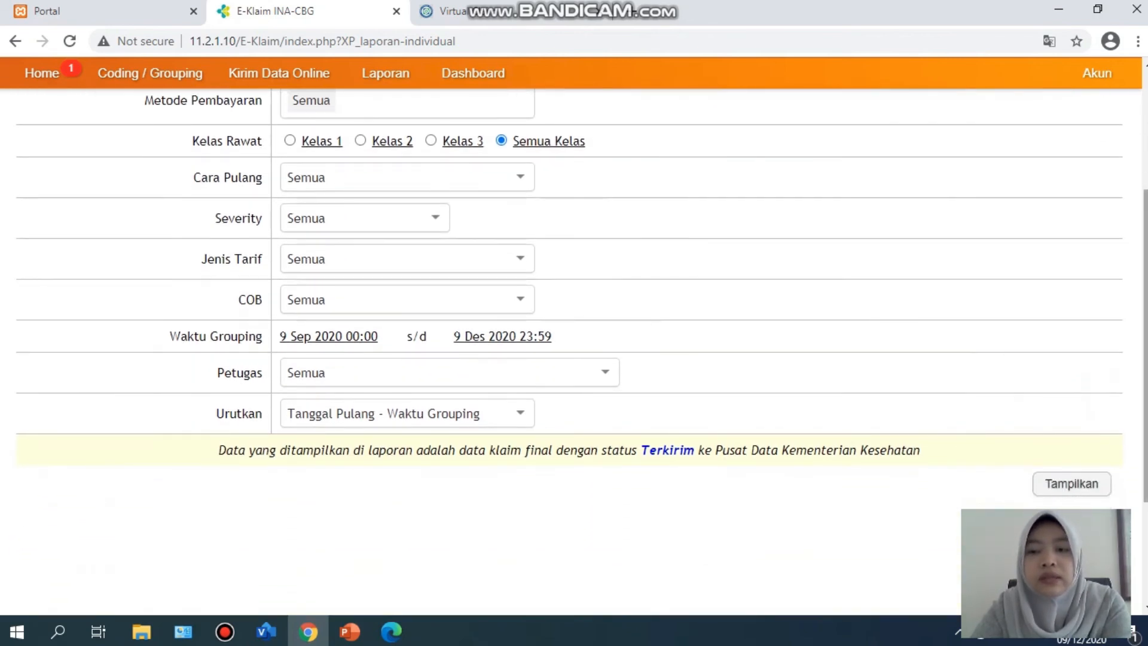
{"action": "scroll", "coordinate": [1067, 405], "scroll_direction": "down", "scroll_amount": 2}
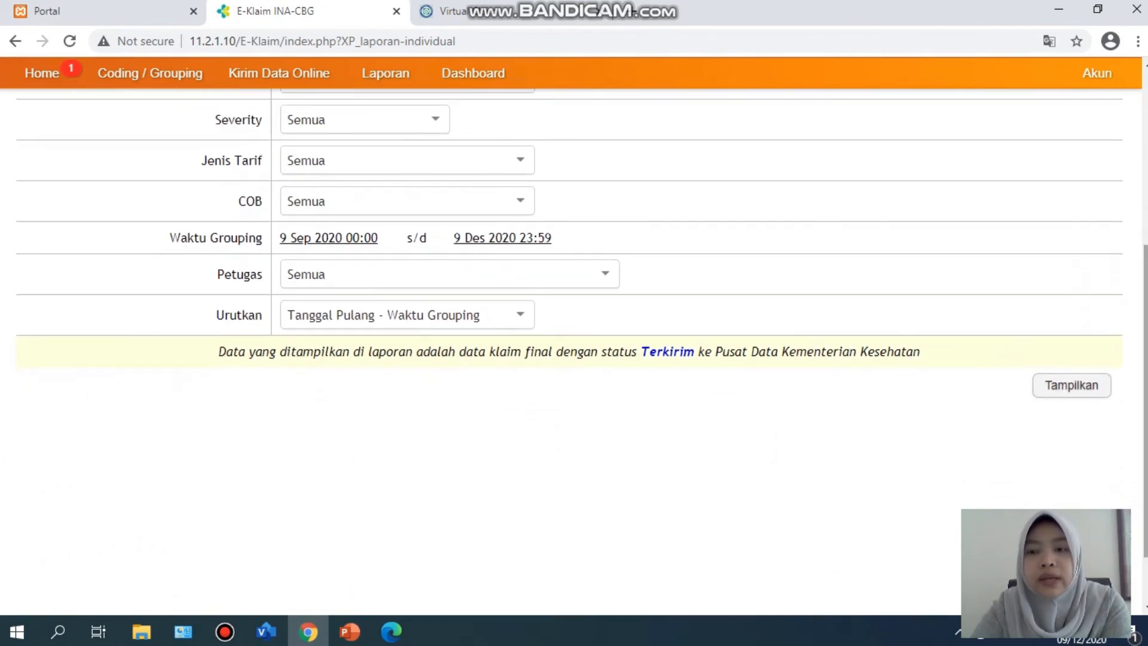
- Display the report, listing 997 matching Rawat Inap claims
{"action": "left_click", "coordinate": [1066, 397]}
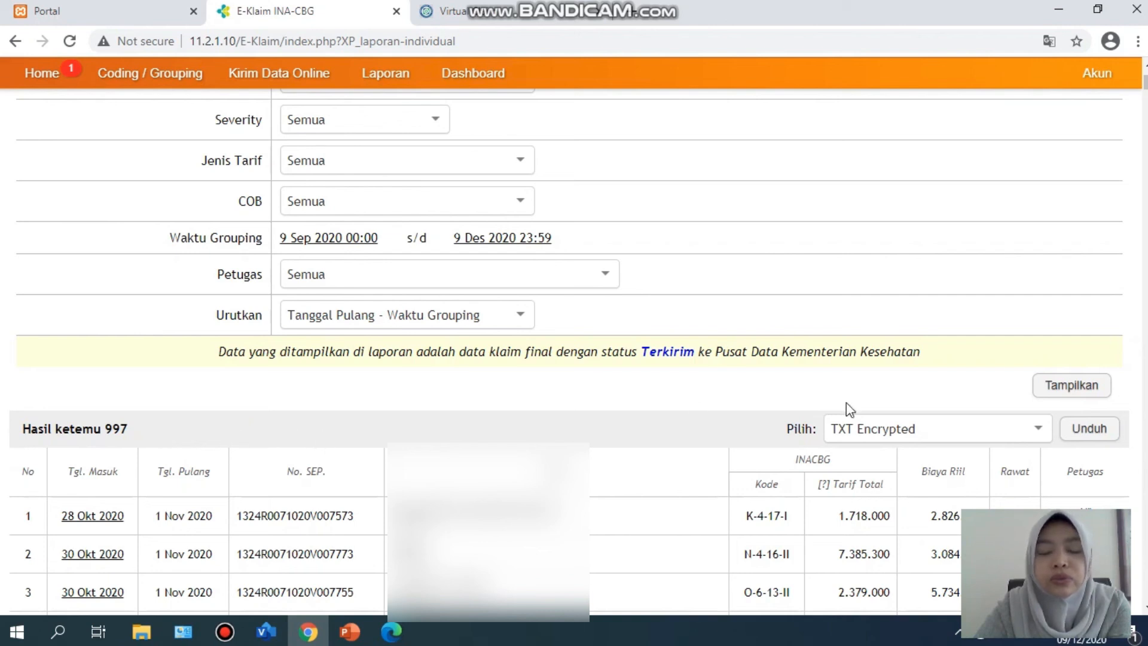
{"action": "left_click", "coordinate": [1040, 432]}
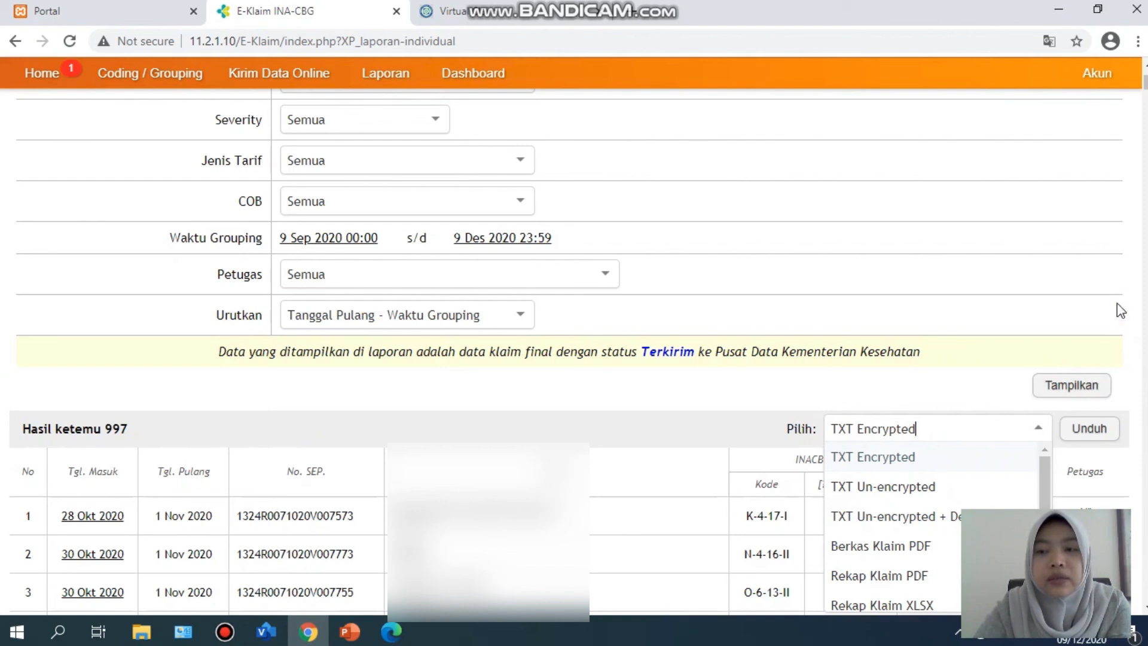
{"action": "scroll", "coordinate": [569, 352], "scroll_direction": "down", "scroll_amount": 12}
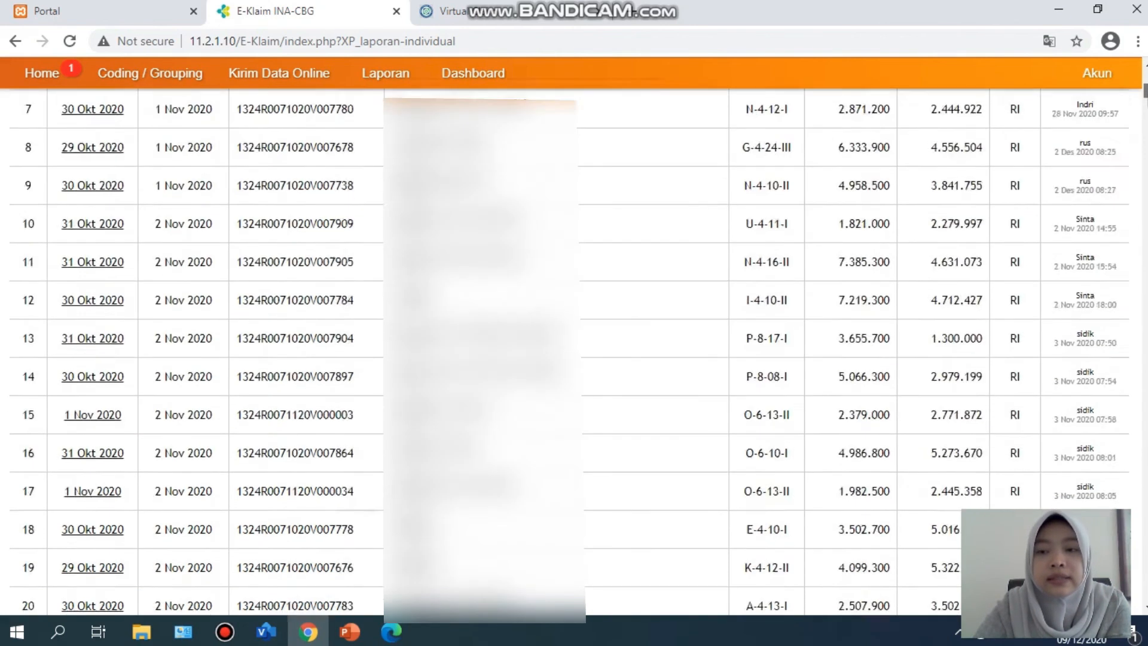
{"action": "scroll", "coordinate": [569, 351], "scroll_direction": "up", "scroll_amount": 8}
{"action": "scroll", "coordinate": [569, 354], "scroll_direction": "down", "scroll_amount": 1}
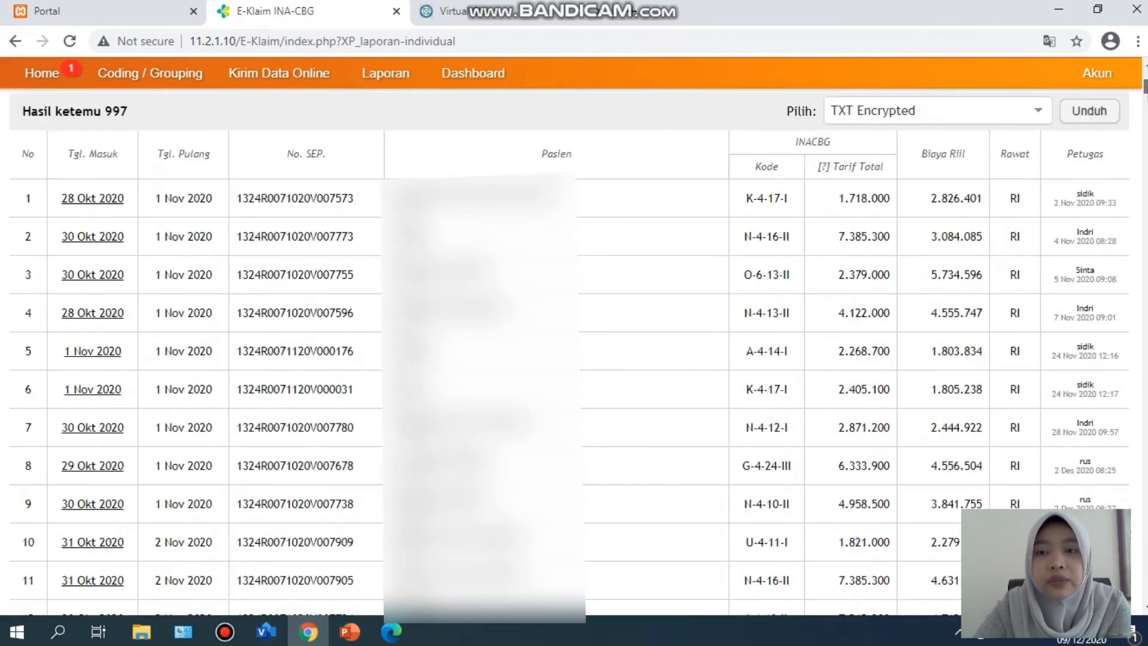
- Download the inpatient claims report in TXT Encrypted format
{"action": "left_click", "coordinate": [1096, 73]}
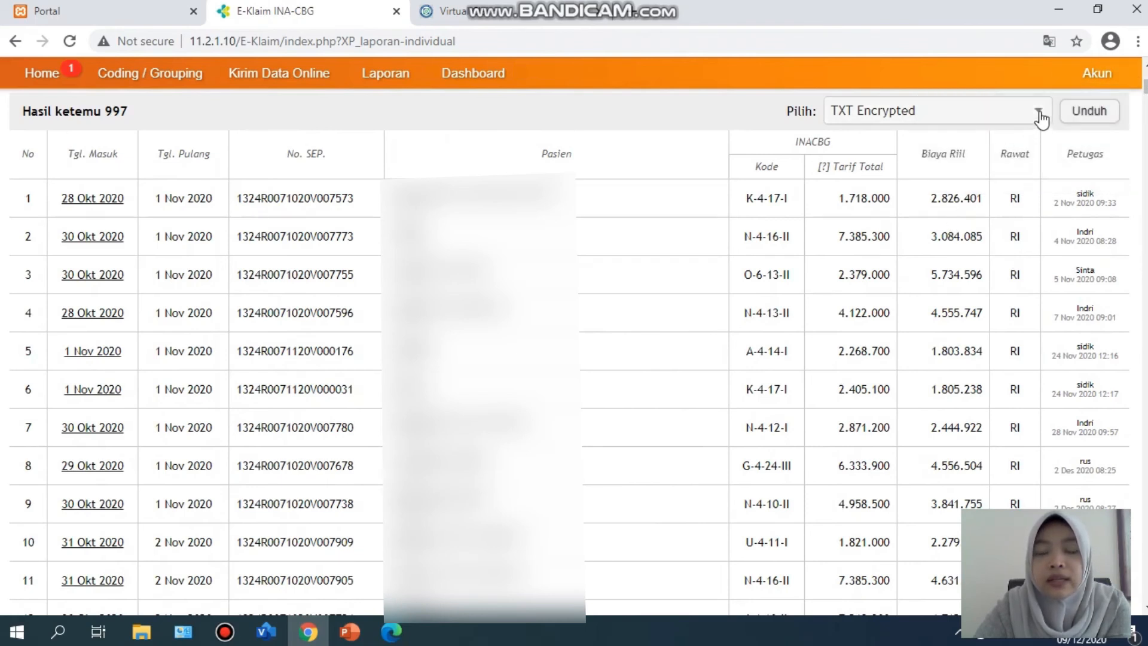
{"action": "left_click", "coordinate": [1033, 112]}
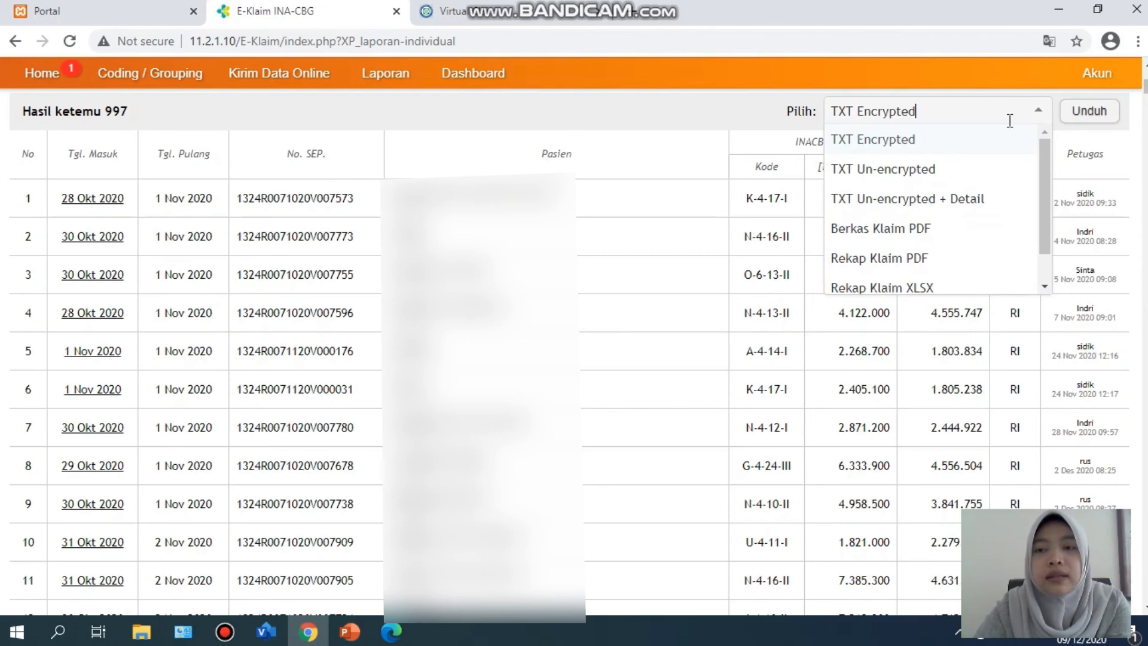
{"action": "left_click", "coordinate": [980, 111]}
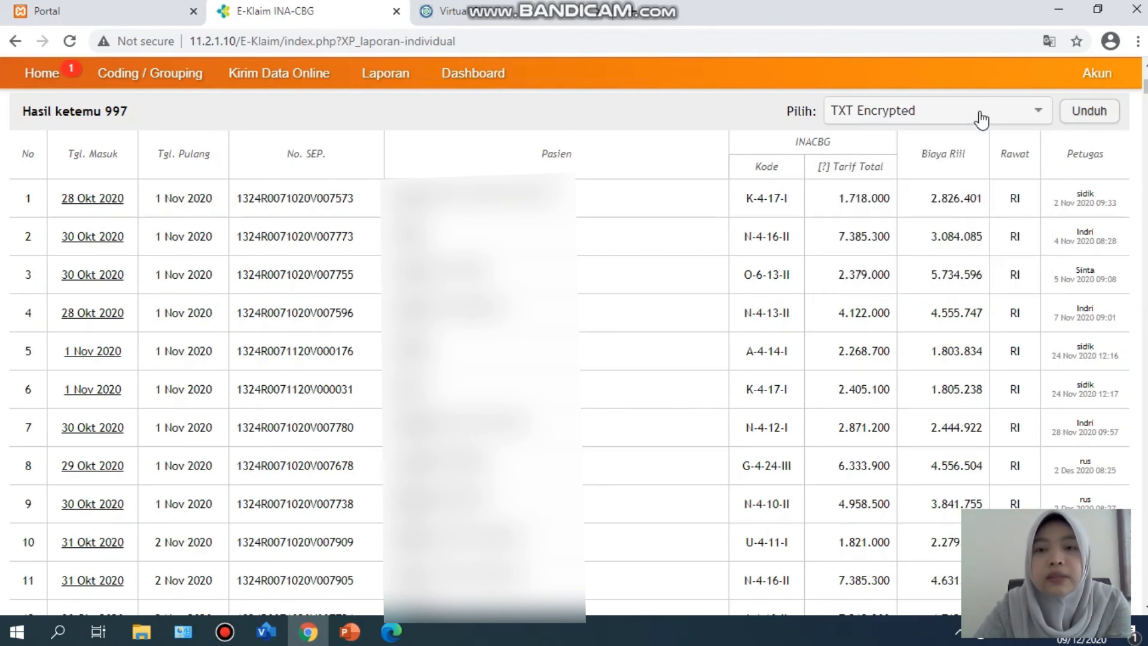
{"action": "left_click", "coordinate": [1079, 115]}
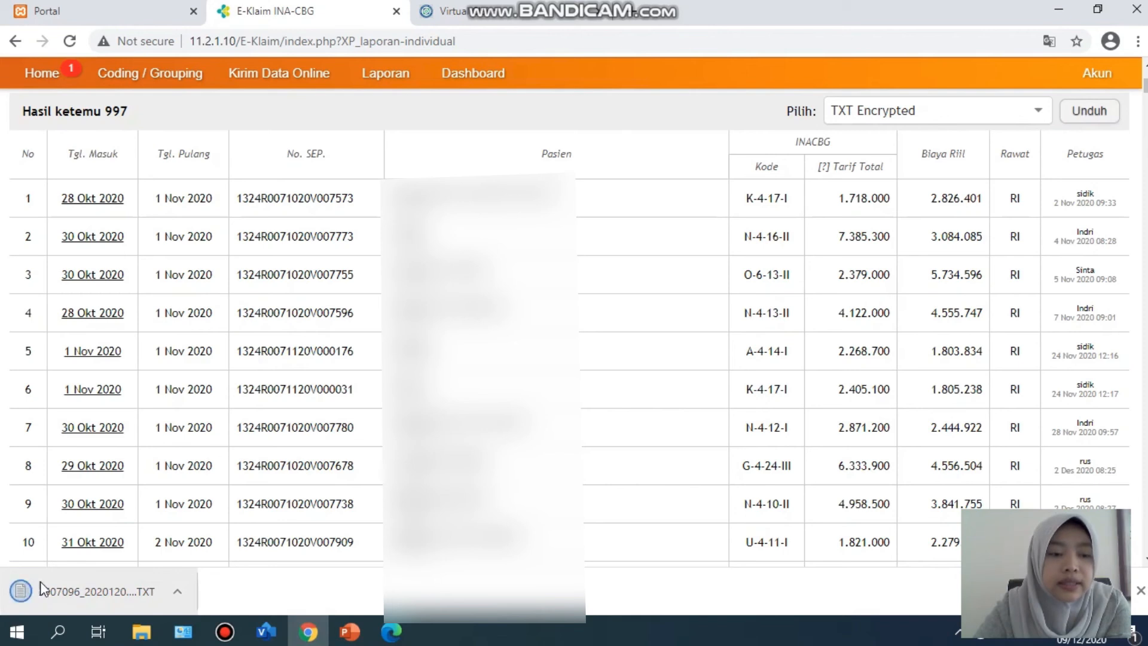
- Open the downloaded TXT in Notepad and save it to Downloads as 'txt ri nov'
{"action": "left_click", "coordinate": [50, 602]}
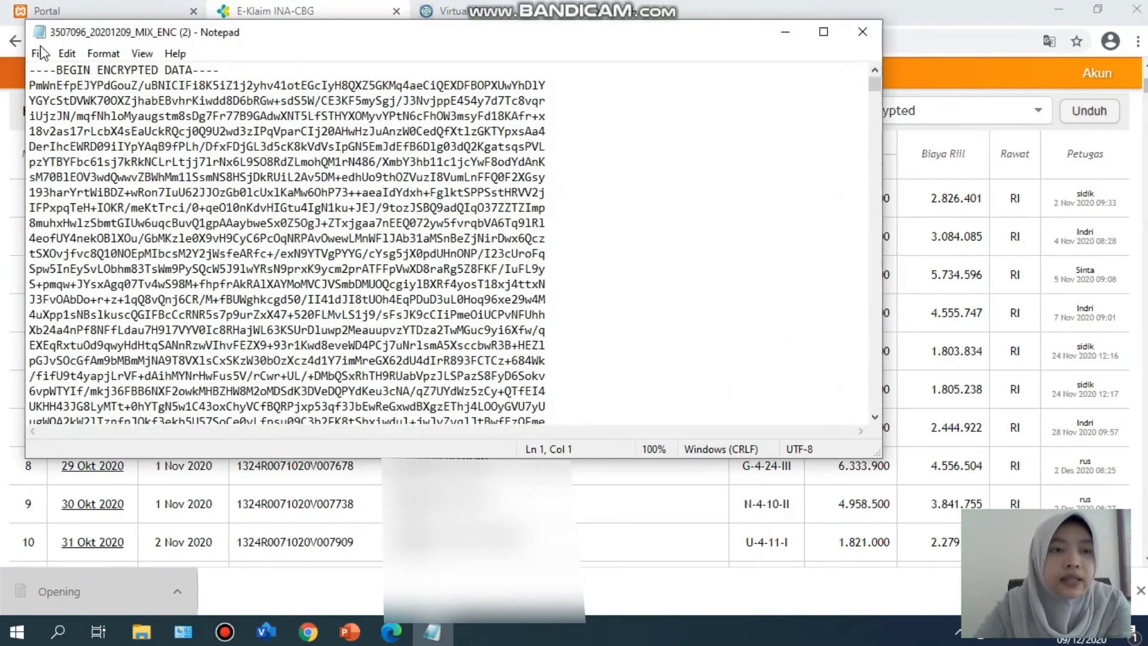
{"action": "left_click", "coordinate": [40, 53]}
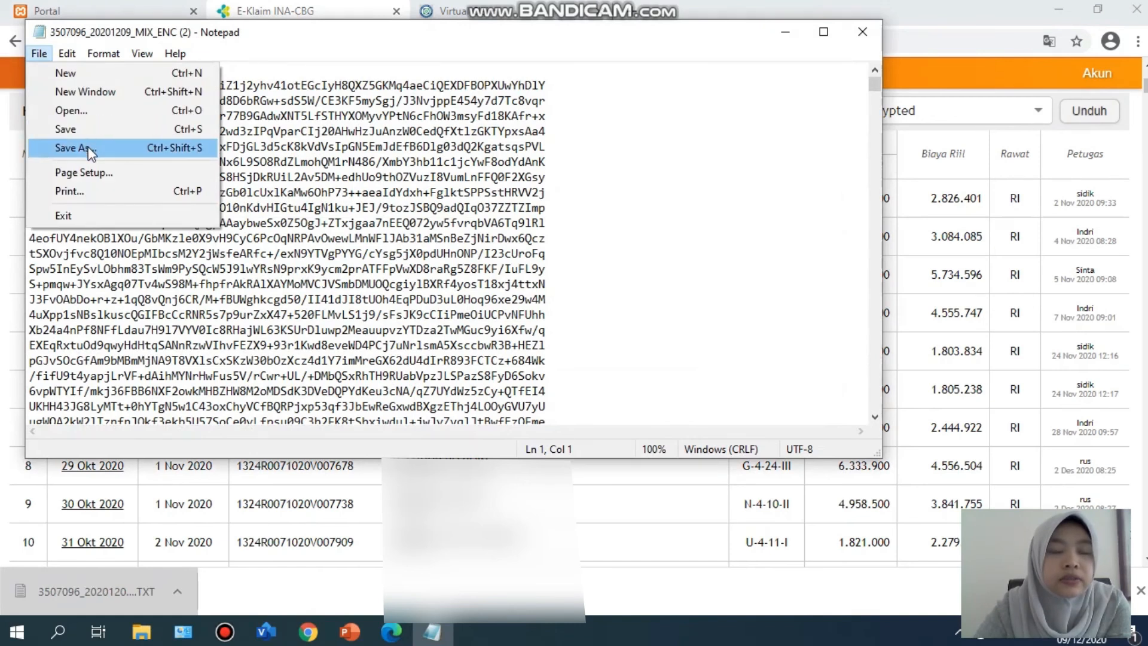
{"action": "left_click", "coordinate": [88, 147]}
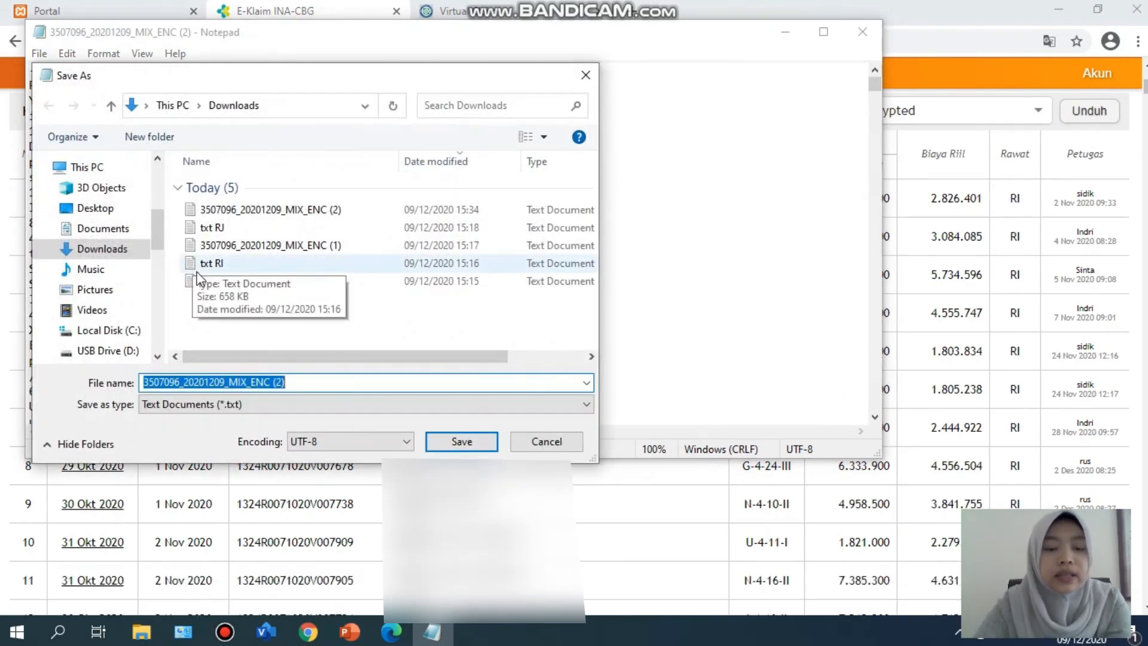
{"action": "type", "text": "txt"}
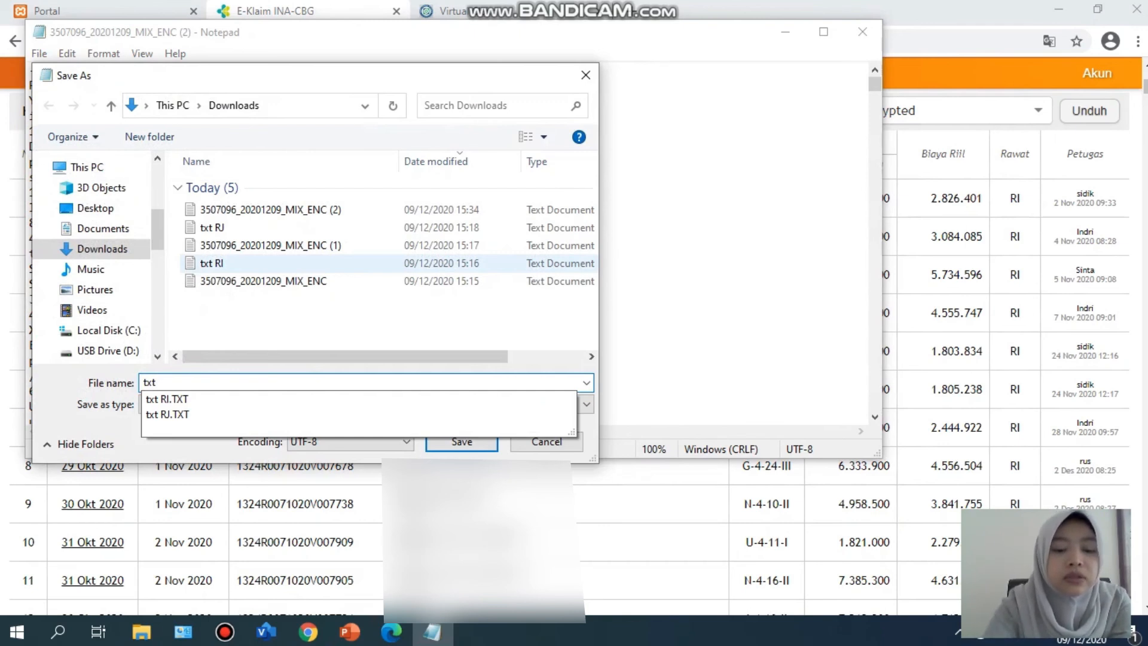
{"action": "type", "text": " ri nov"}
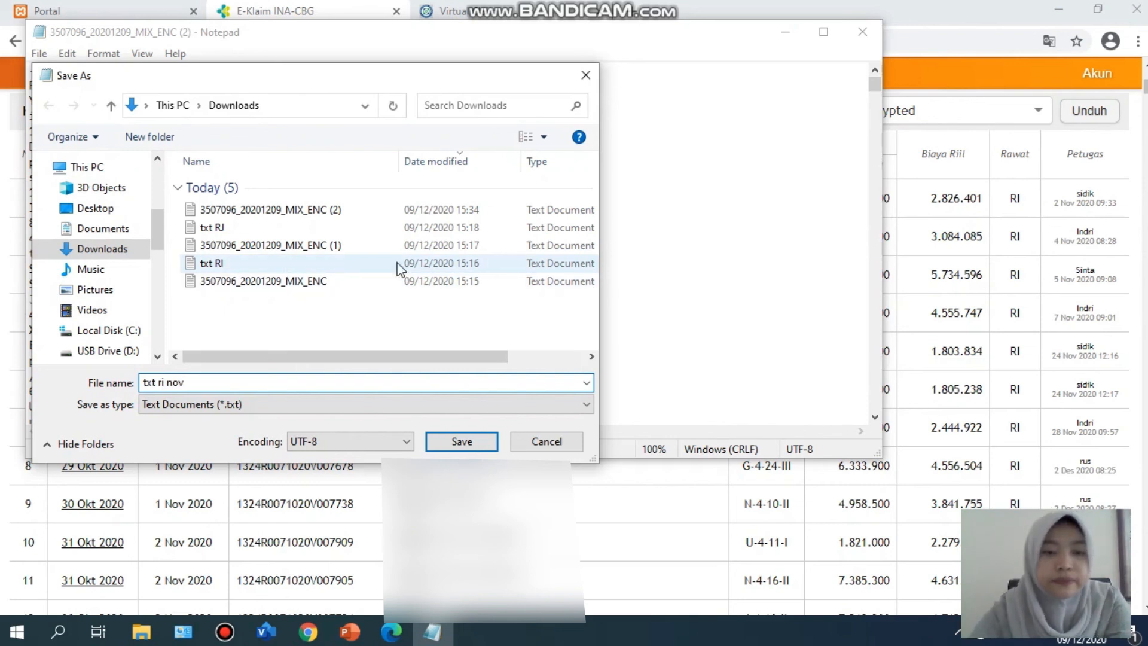
{"action": "left_click", "coordinate": [442, 442]}
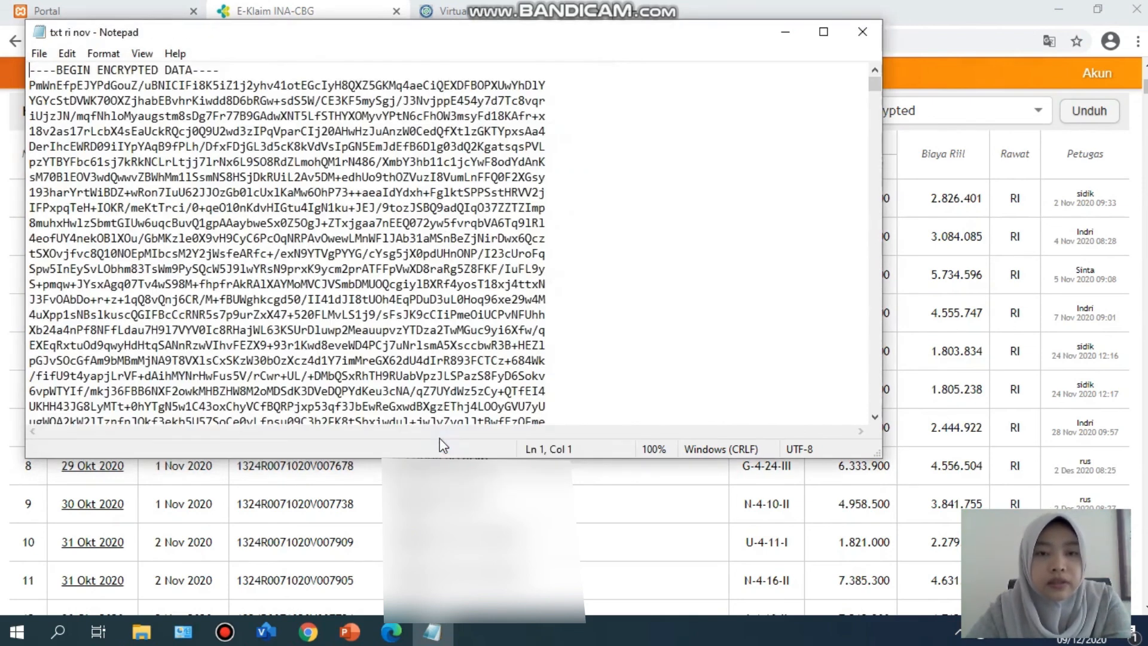
- Close Notepad and change the report's Jenis Rawat to Rawat Jalan
{"action": "left_click", "coordinate": [855, 30]}
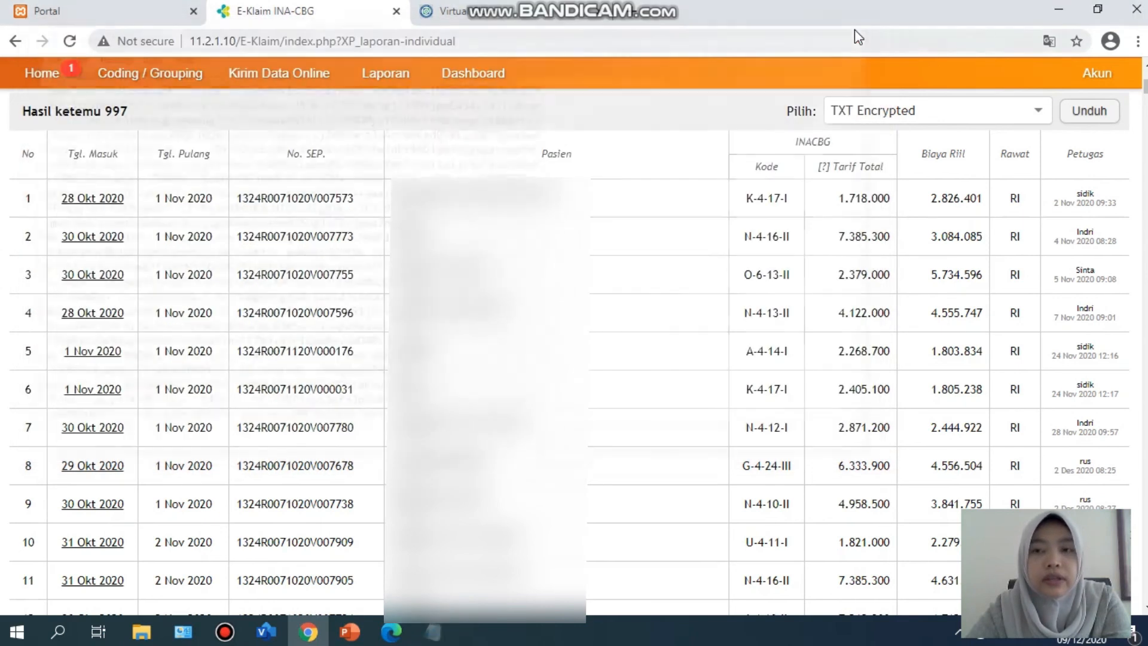
{"action": "scroll", "coordinate": [559, 225], "scroll_direction": "up", "scroll_amount": 10}
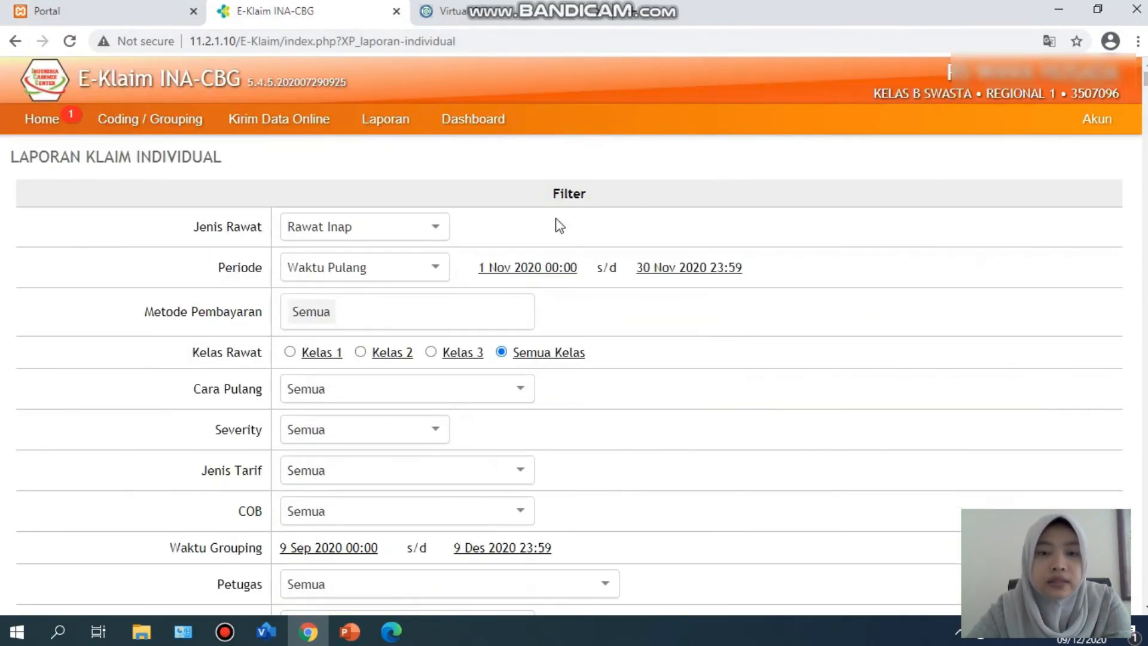
{"action": "left_click", "coordinate": [436, 229]}
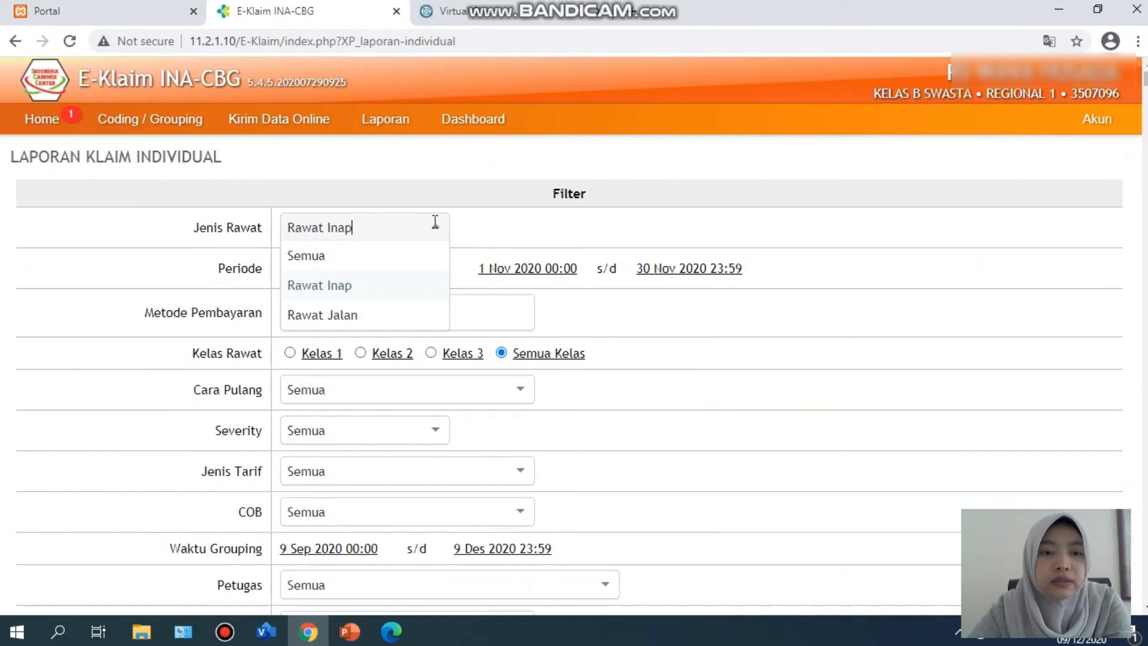
{"action": "left_click", "coordinate": [397, 317]}
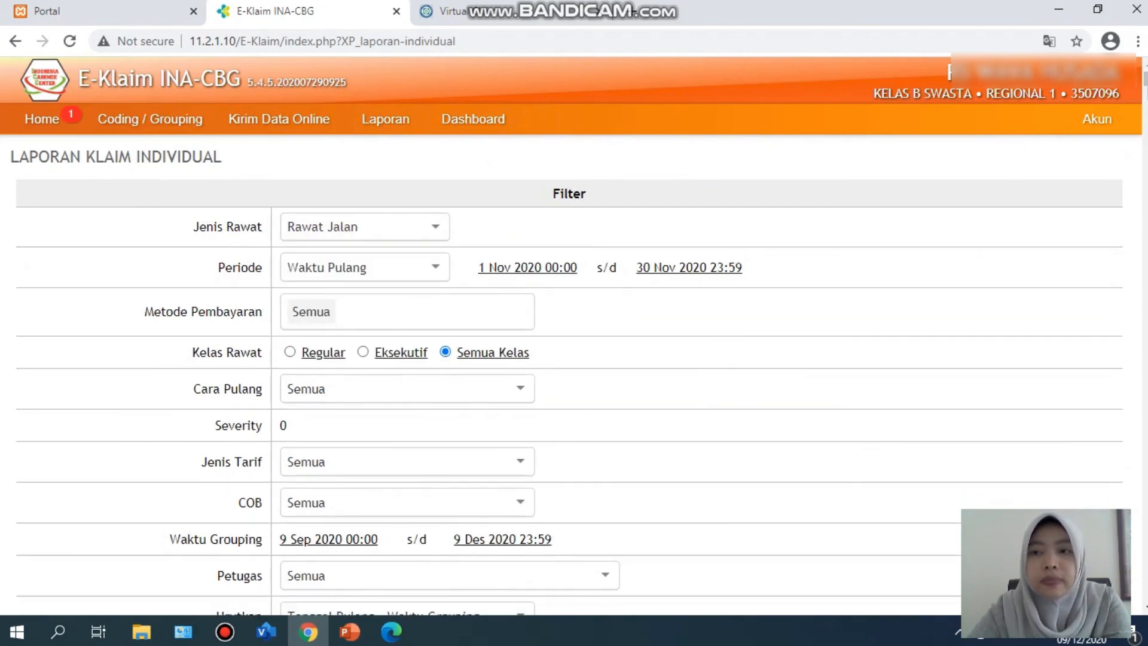
{"action": "scroll", "coordinate": [568, 359], "scroll_direction": "down", "scroll_amount": 2}
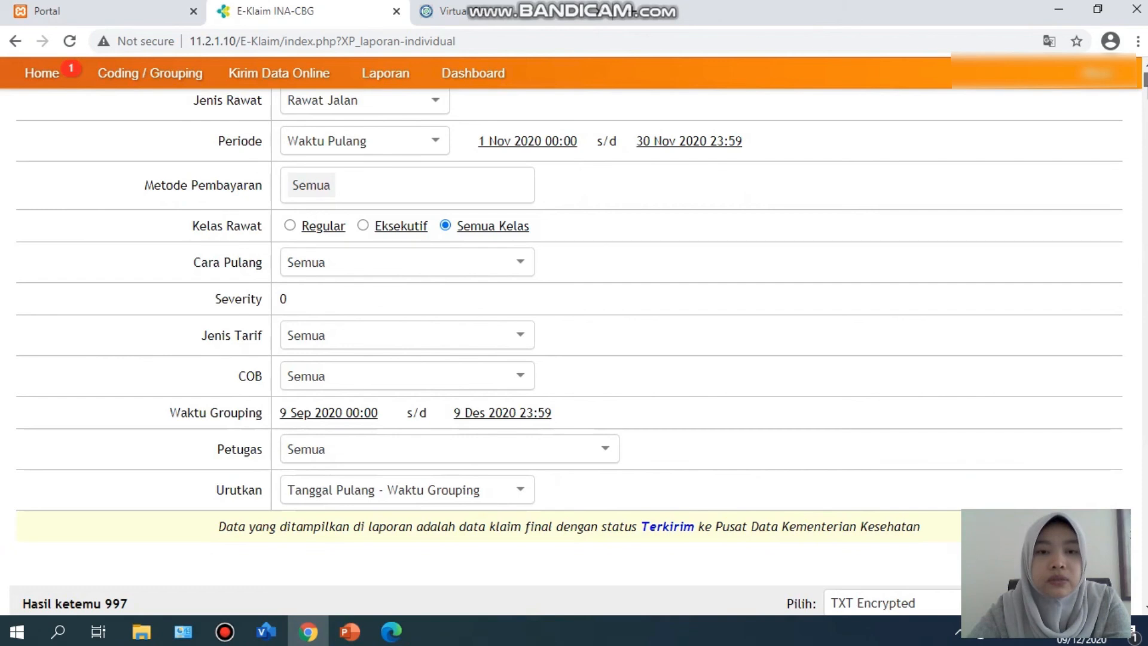
{"action": "scroll", "coordinate": [568, 359], "scroll_direction": "down", "scroll_amount": 1}
{"action": "scroll", "coordinate": [568, 352], "scroll_direction": "up", "scroll_amount": 1}
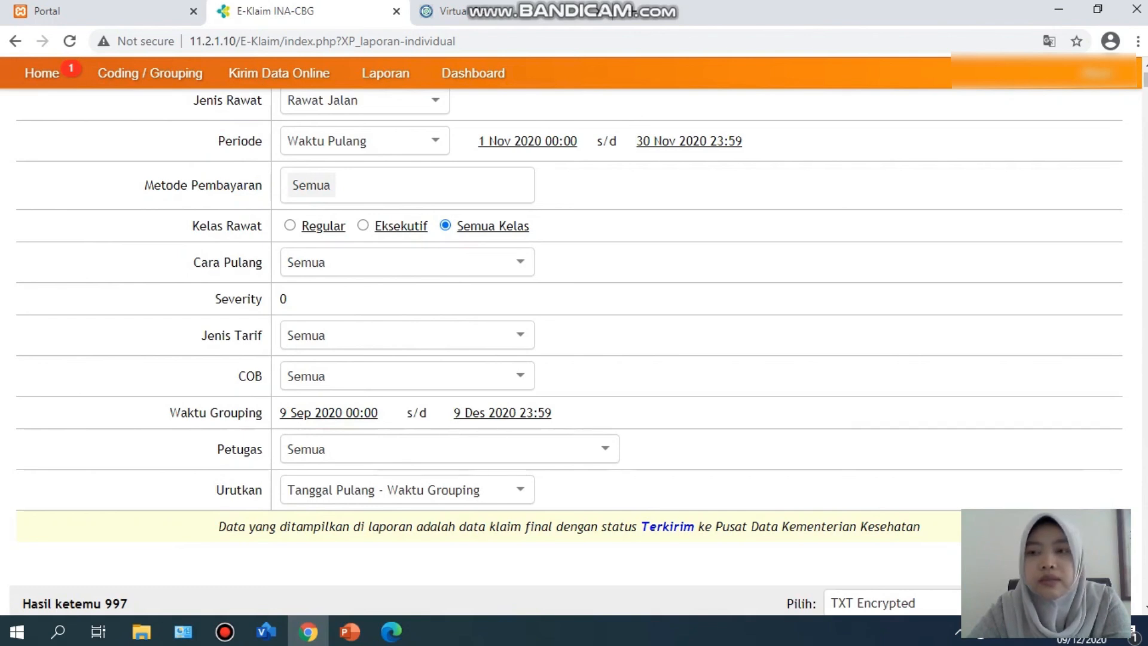
{"action": "scroll", "coordinate": [573, 352], "scroll_direction": "down", "scroll_amount": 5}
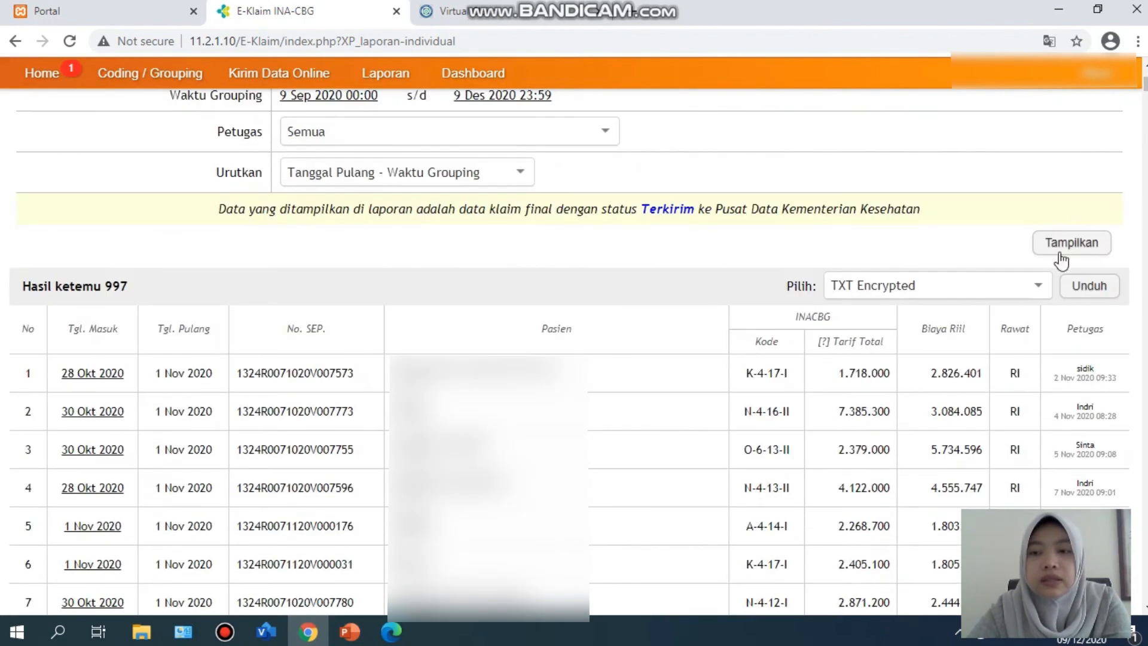
- Reload the report to list 6992 outpatient claims and download them as TXT Encrypted
{"action": "left_click", "coordinate": [1063, 251]}
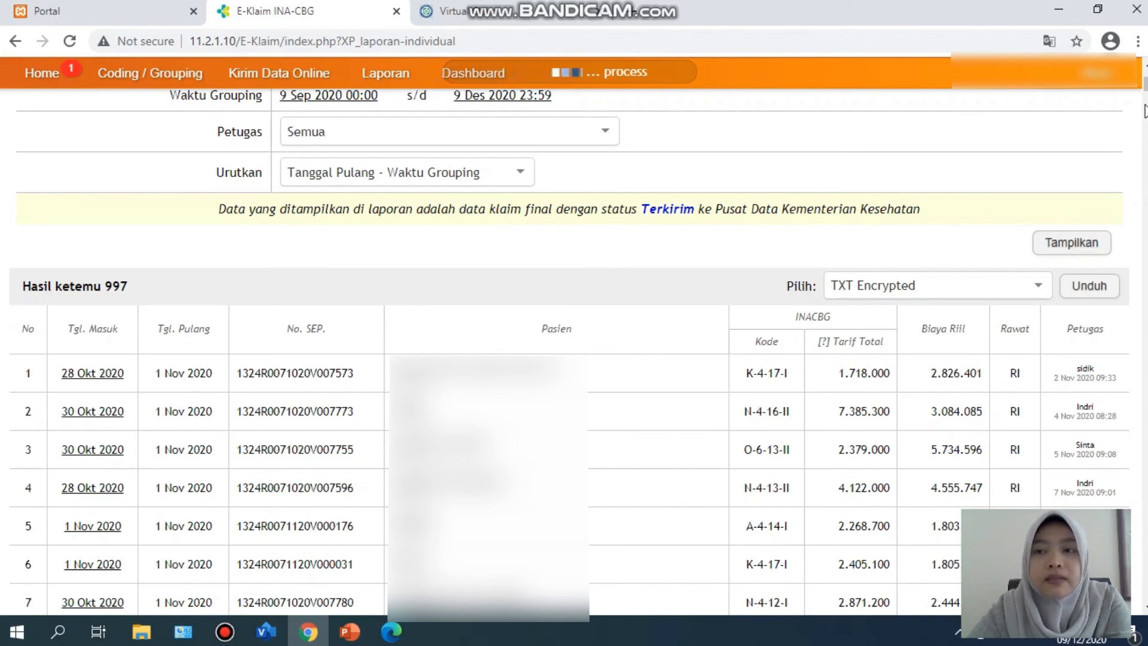
{"action": "scroll", "coordinate": [574, 359], "scroll_direction": "down", "scroll_amount": 1}
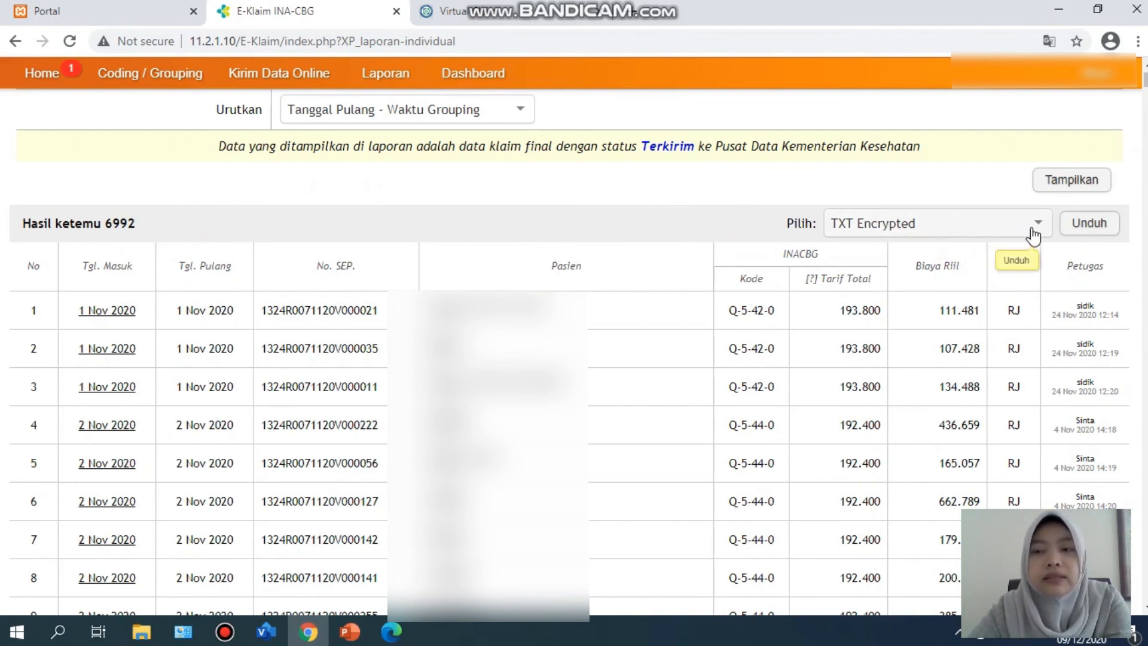
{"action": "left_click", "coordinate": [1106, 230]}
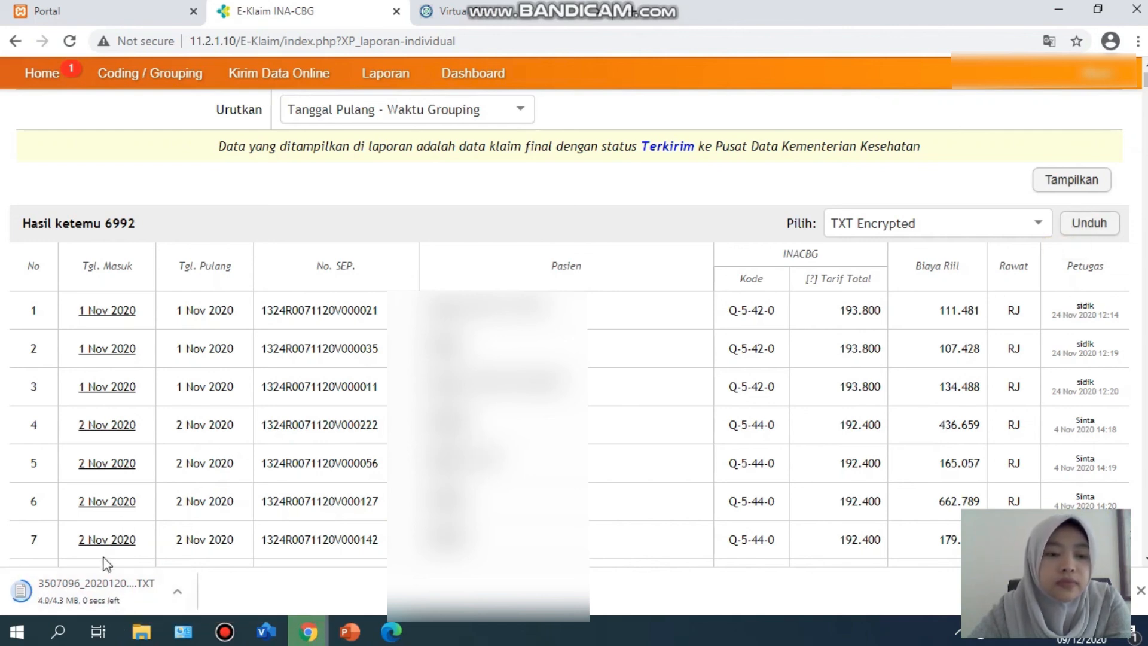
- Save the downloaded outpatient encrypted file in Notepad as 'txt rj nov' and close Notepad
{"action": "left_click", "coordinate": [98, 592]}
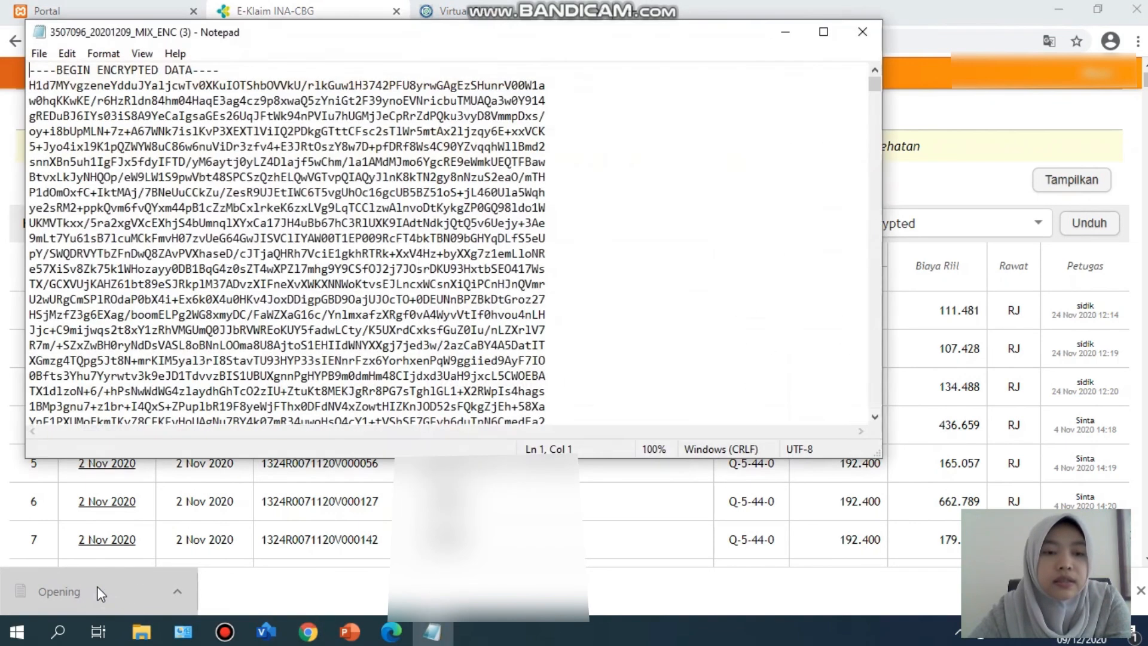
{"action": "left_click", "coordinate": [39, 58]}
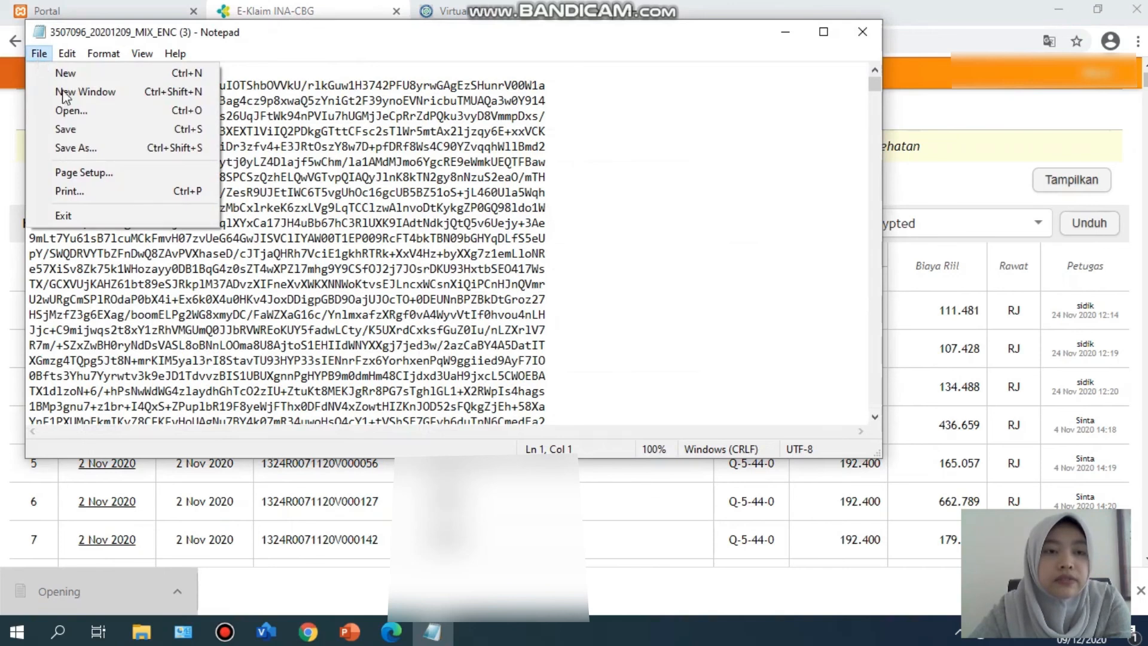
{"action": "left_click", "coordinate": [85, 148]}
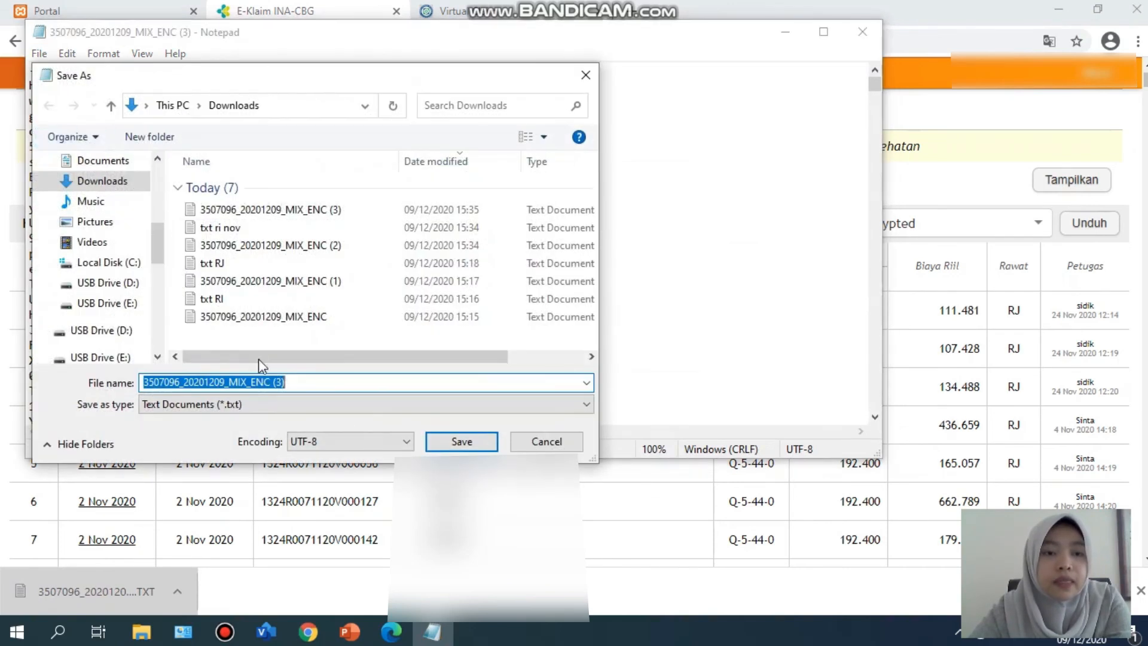
{"action": "type", "text": "txt r"}
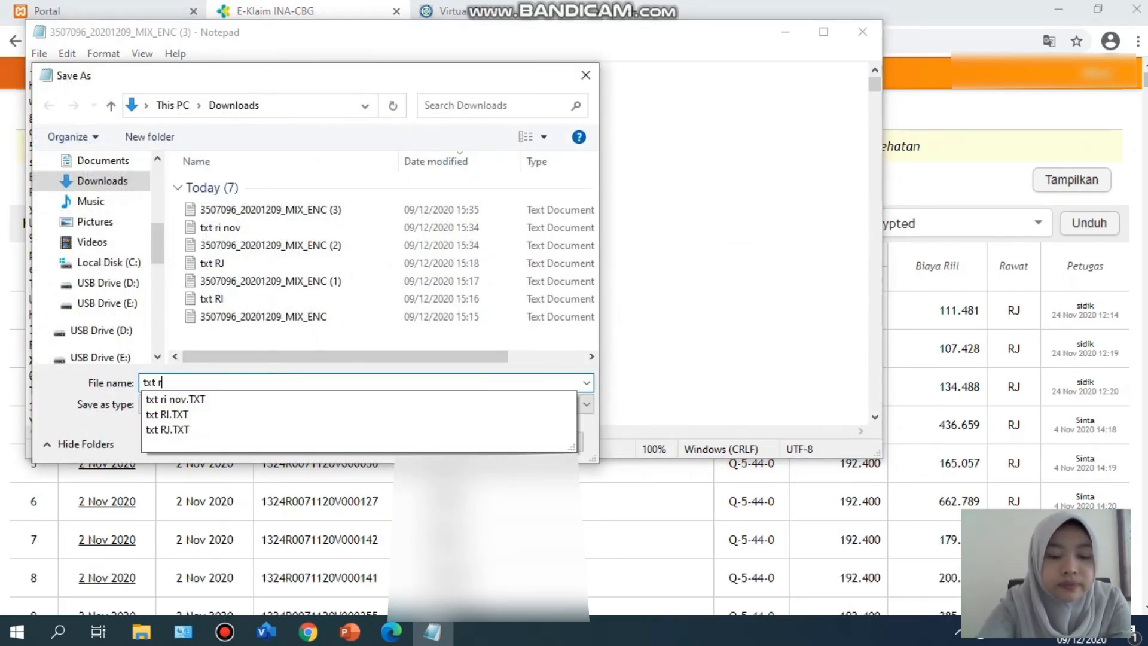
{"action": "type", "text": "j nov"}
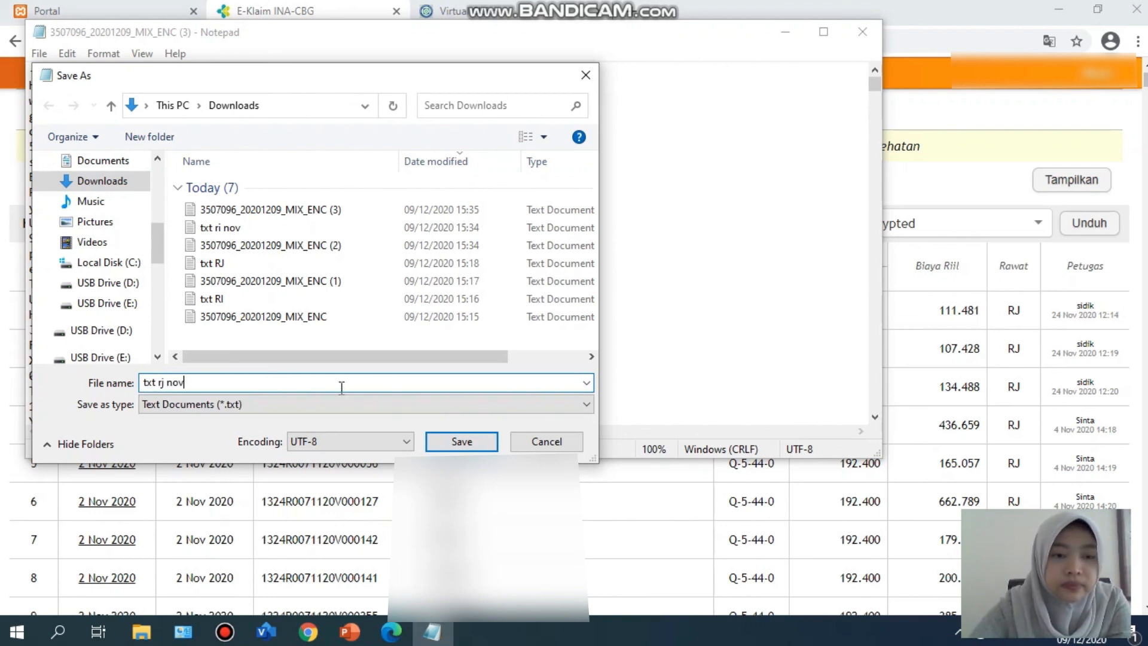
{"action": "left_click", "coordinate": [462, 441]}
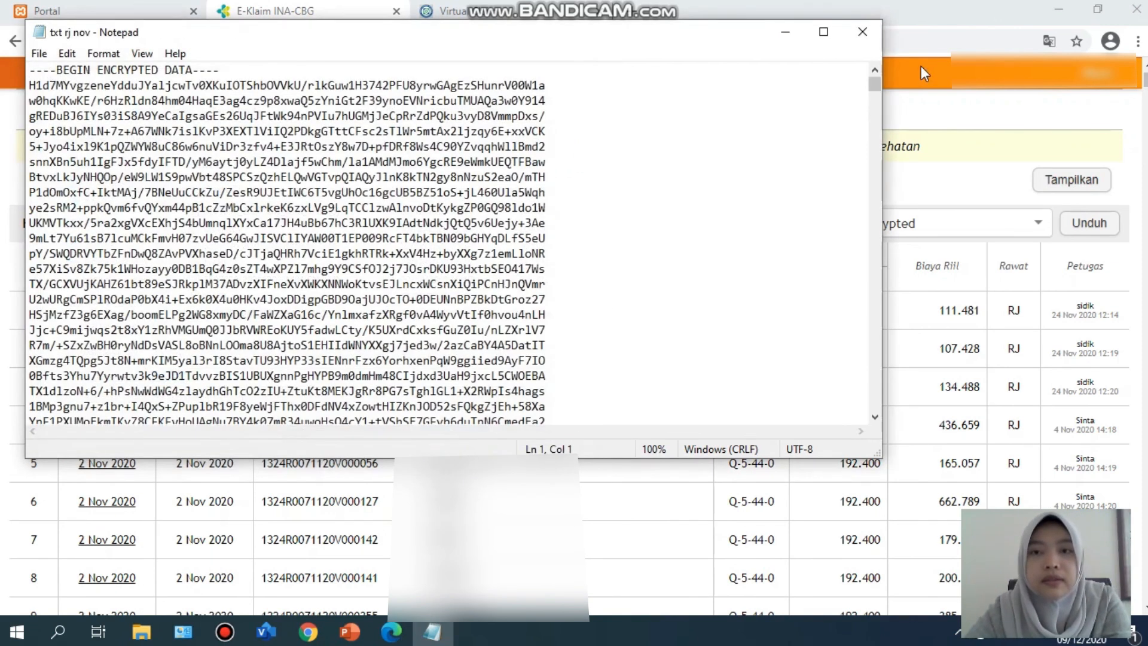
{"action": "left_click", "coordinate": [862, 33]}
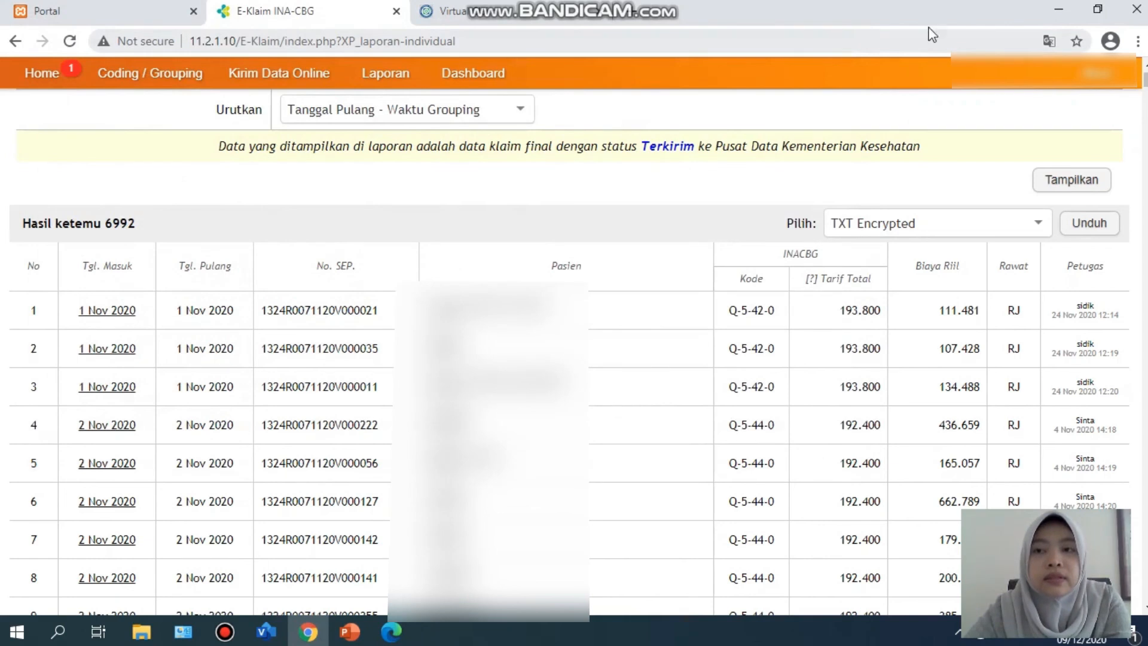
- Leave the E-Klaim report and return to the VClaim Update Pulang SEP page
{"action": "left_click_drag", "start_coordinate": [1144, 79], "coordinate": [1144, 78]}
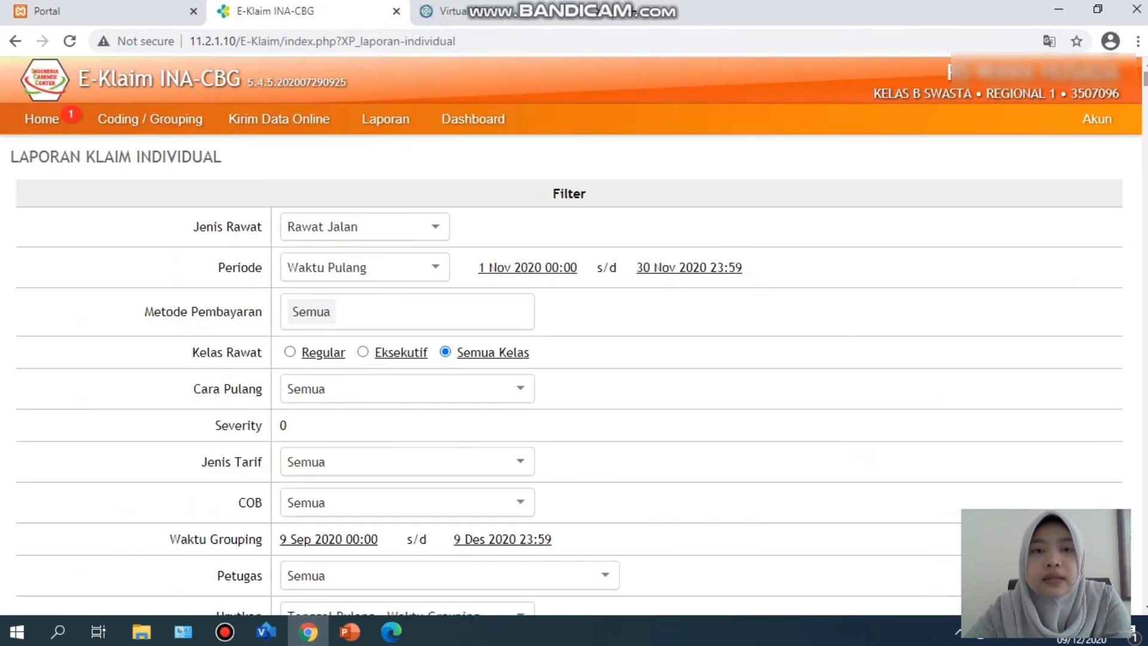
{"action": "left_click", "coordinate": [507, 16]}
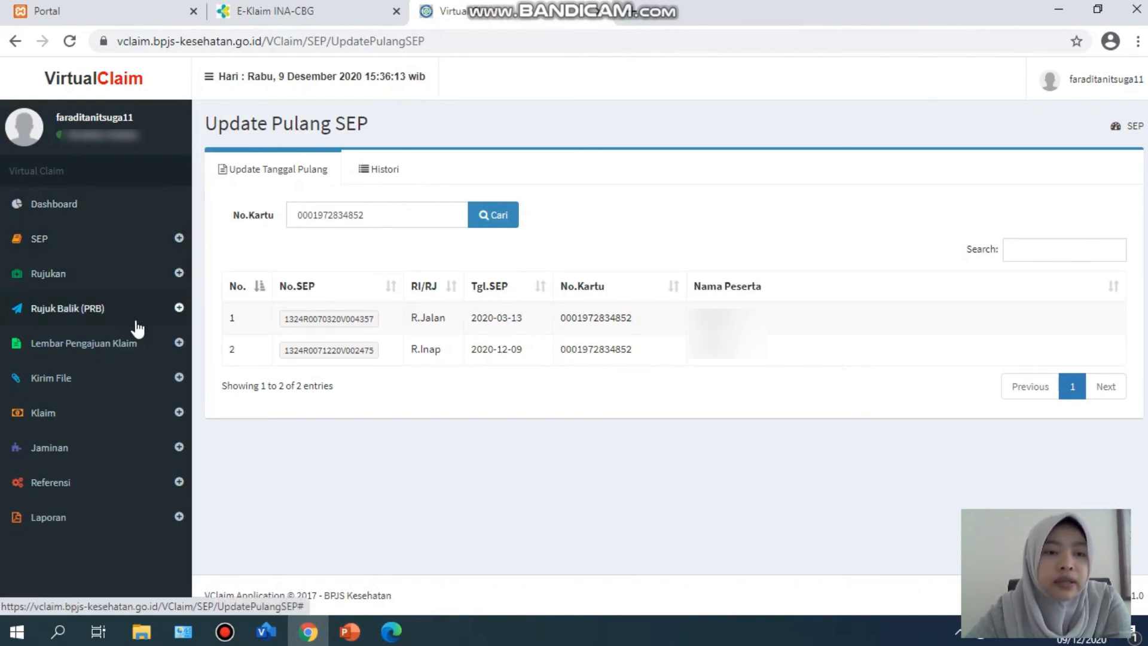
- Open Kirim File > Kirim Klaim with Klaim Baru atau Susulan, Rawat Inap and month Nopember
{"action": "left_click", "coordinate": [123, 383]}
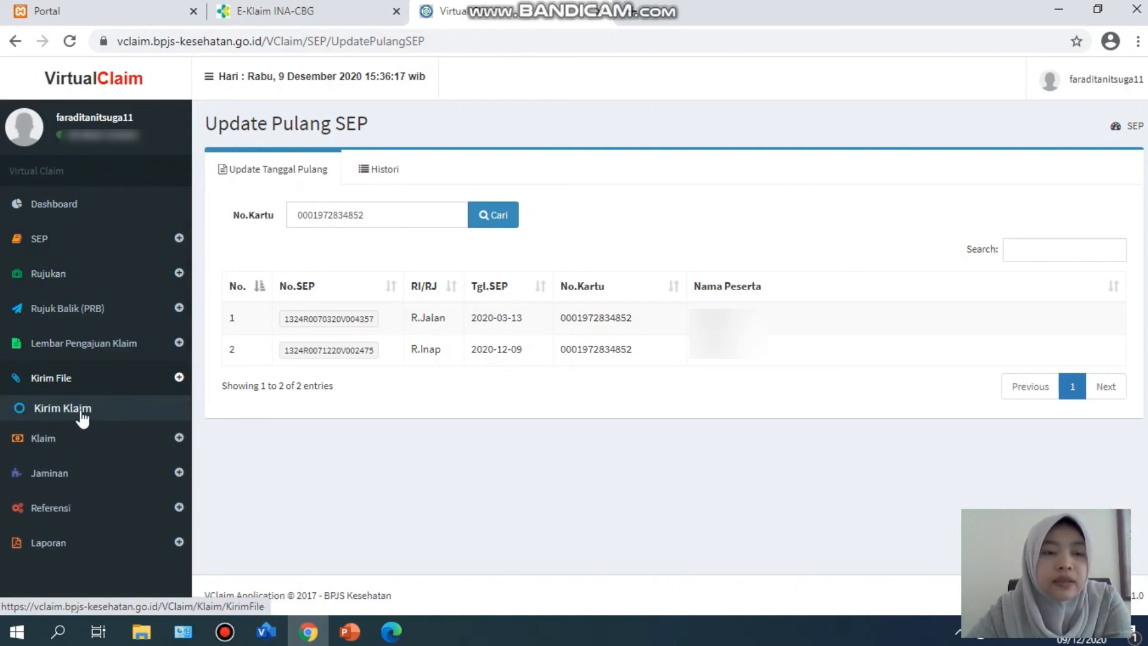
{"action": "left_click", "coordinate": [82, 413]}
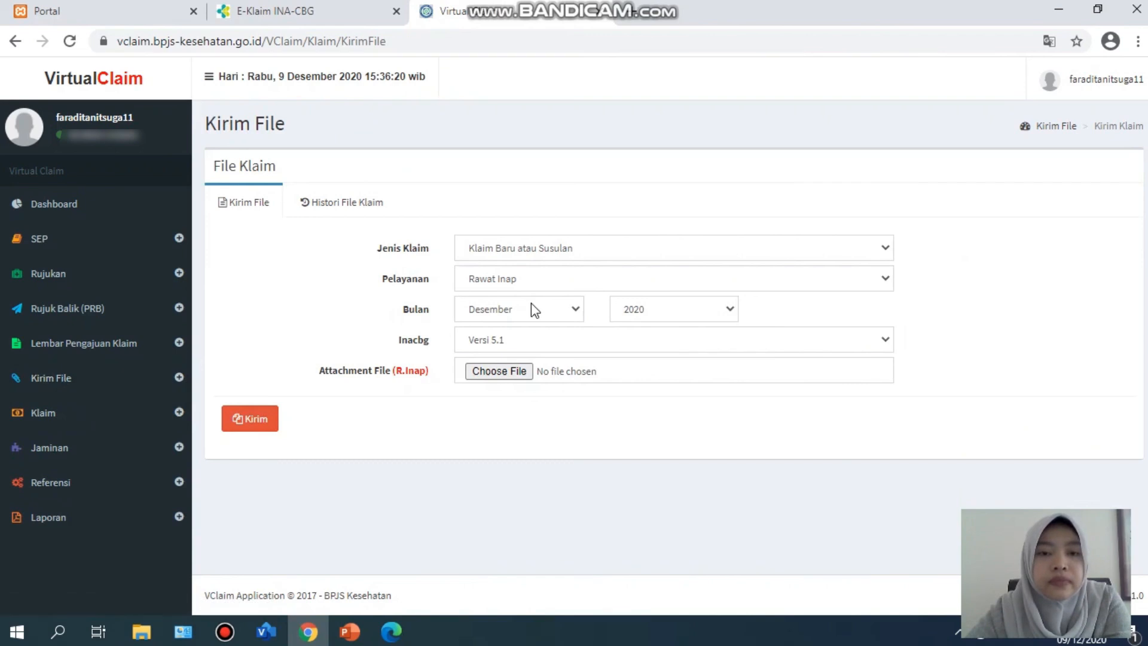
{"action": "left_click", "coordinate": [566, 255]}
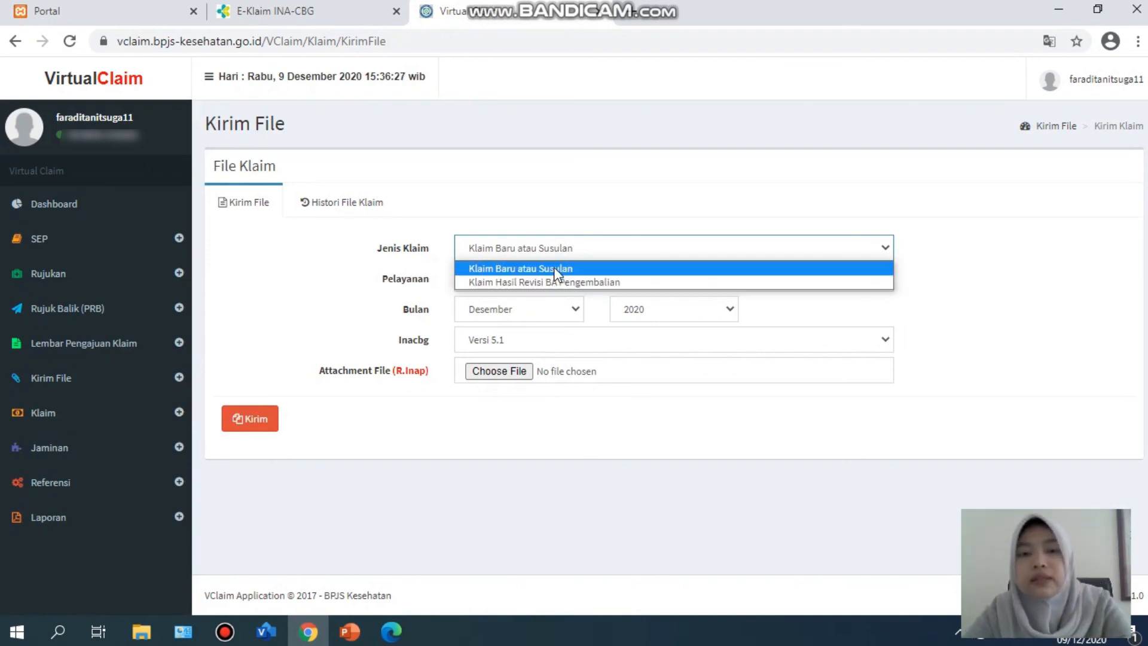
{"action": "left_click", "coordinate": [554, 266]}
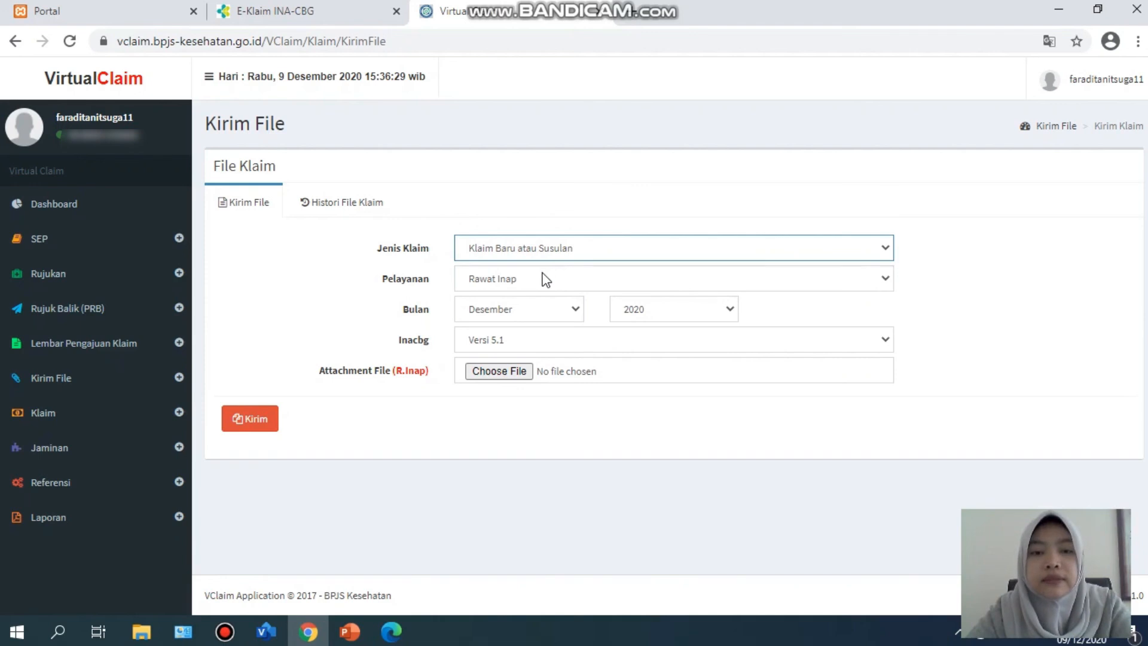
{"action": "left_click", "coordinate": [538, 286]}
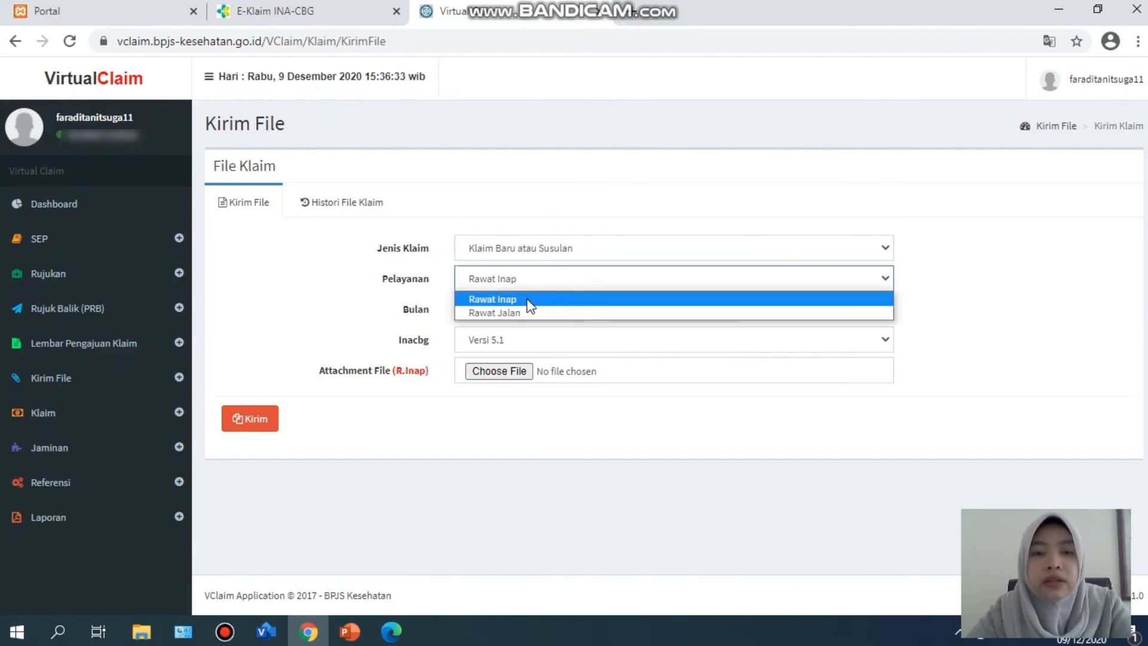
{"action": "left_click", "coordinate": [526, 299]}
{"action": "left_click", "coordinate": [525, 307]}
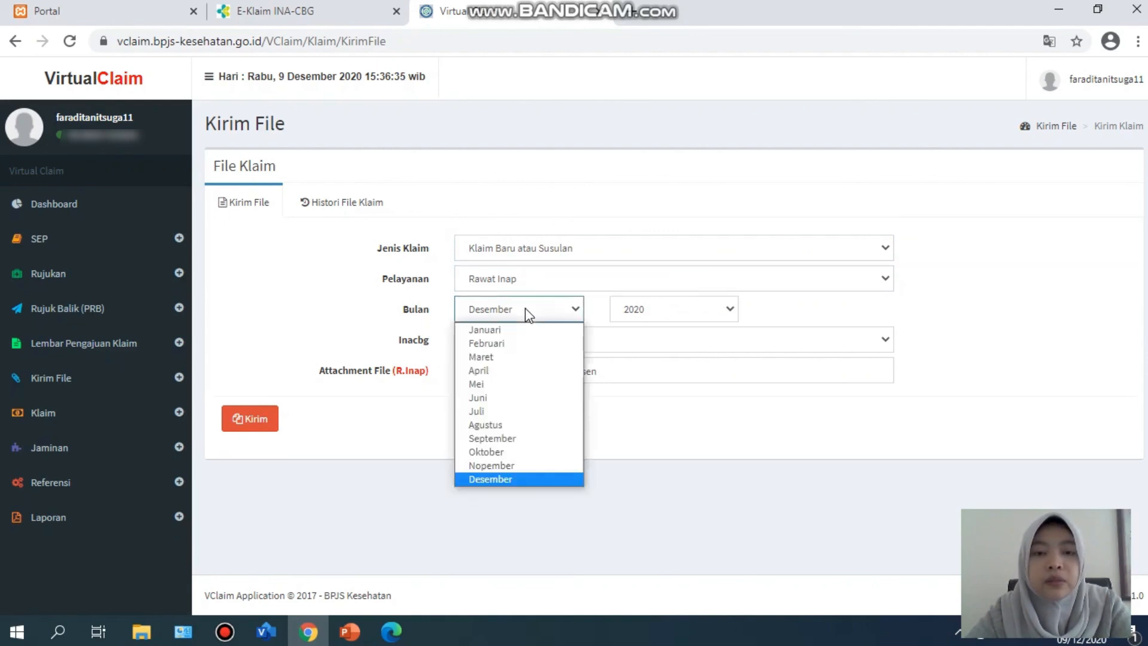
{"action": "left_click", "coordinate": [511, 466]}
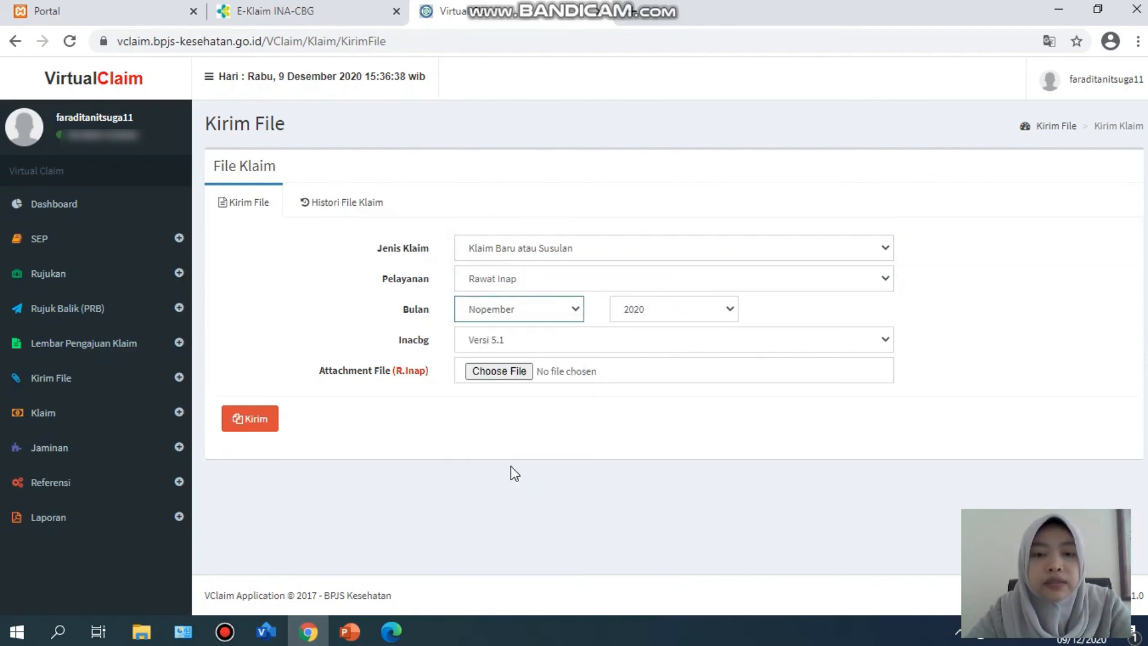
- Attach txt ri nov.TXT as the claim file
{"action": "left_click", "coordinate": [514, 371]}
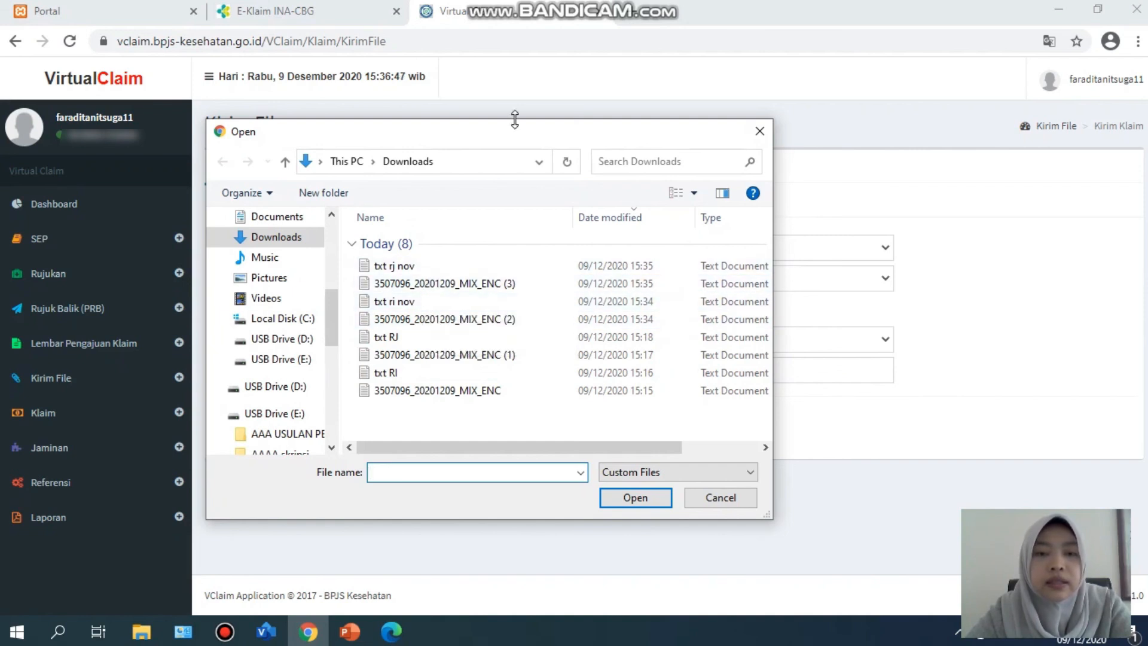
{"action": "left_click_drag", "start_coordinate": [513, 133], "coordinate": [575, 127]}
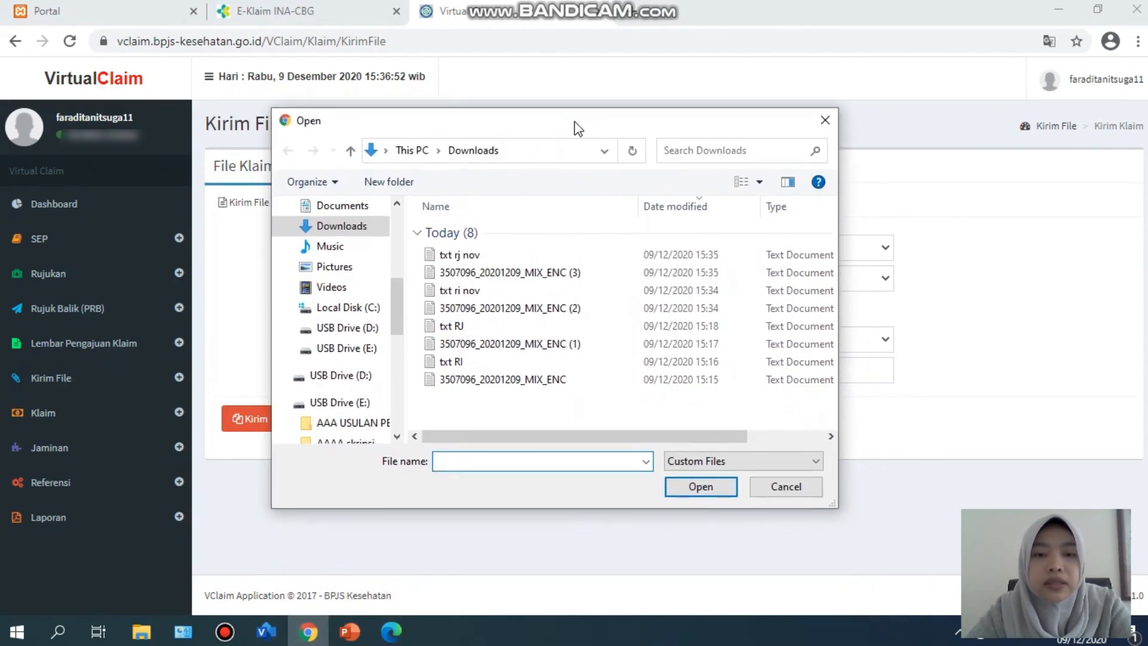
{"action": "double_click", "coordinate": [476, 291]}
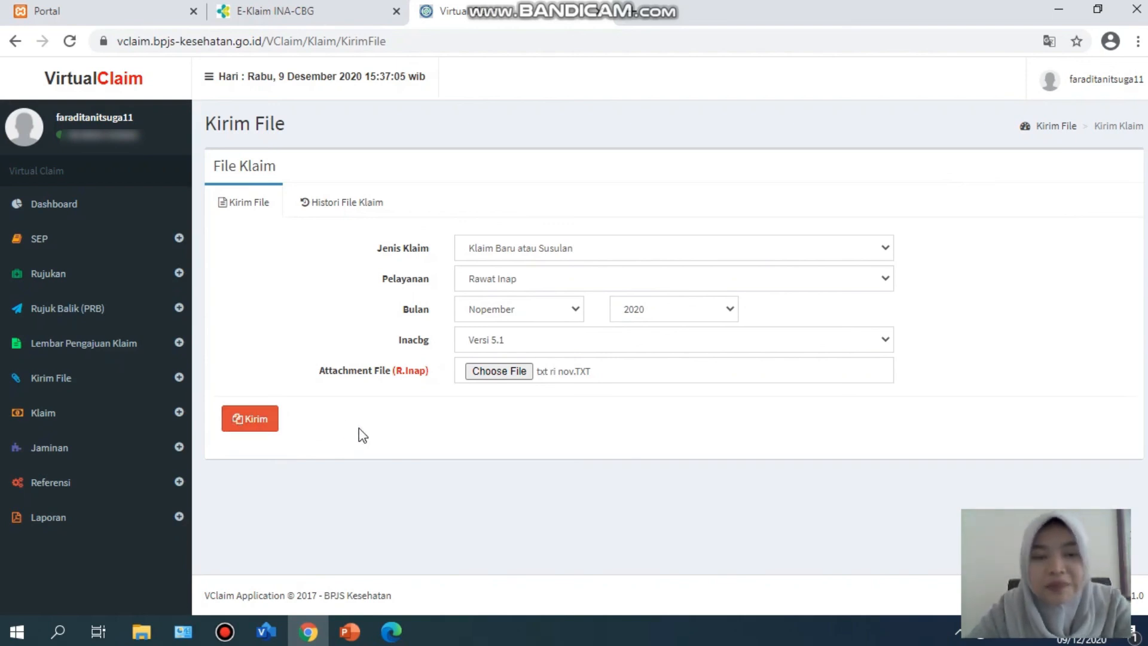
- Set the service type to Rawat Jalan and attach txt rj nov.TXT instead
{"action": "left_click", "coordinate": [550, 278]}
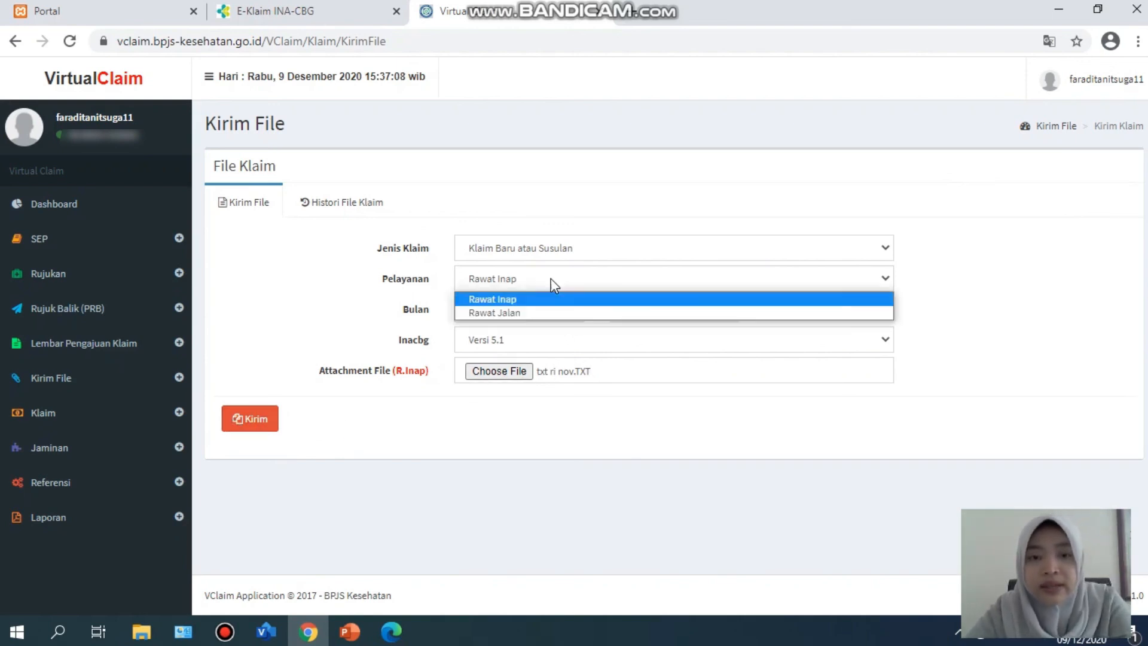
{"action": "left_click", "coordinate": [524, 317]}
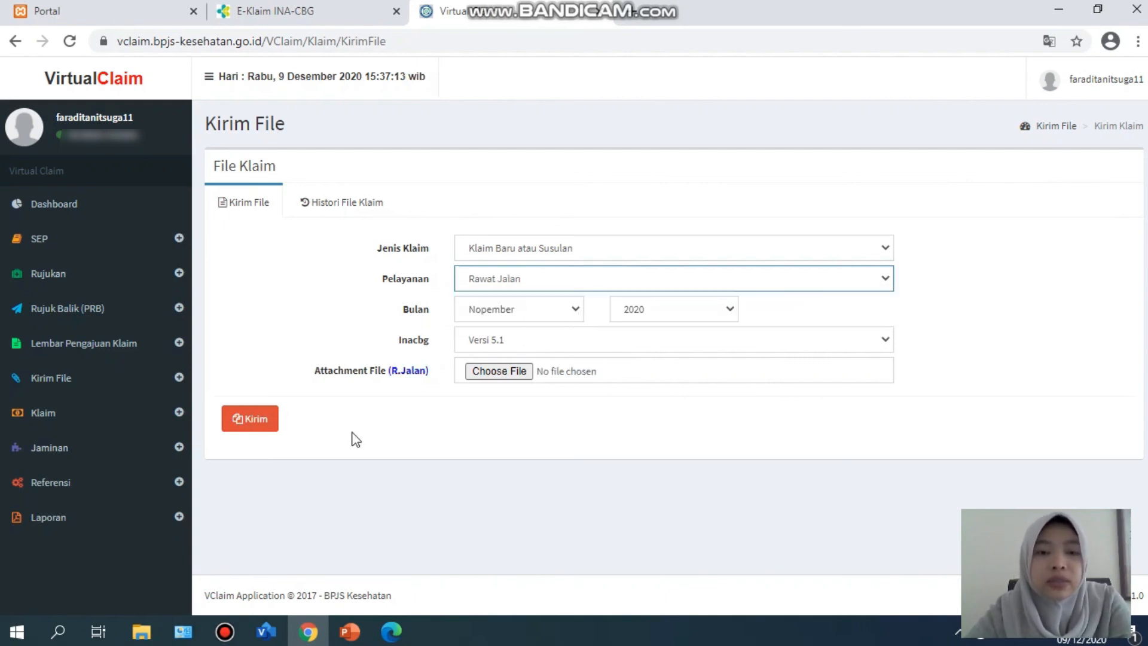
{"action": "left_click", "coordinate": [500, 371]}
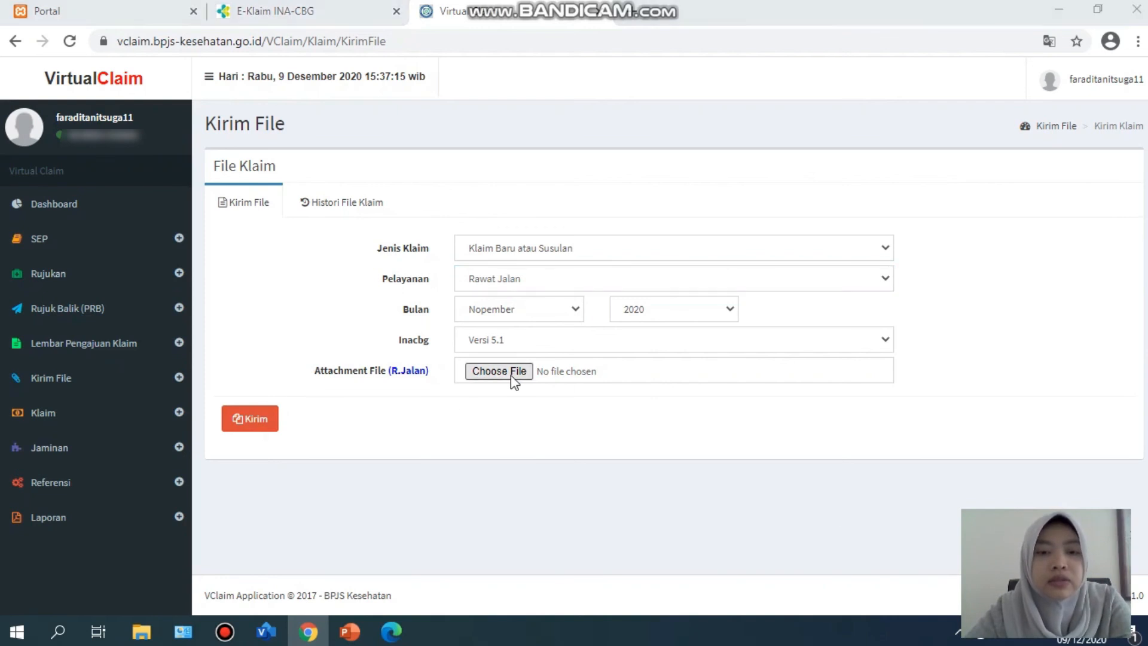
{"action": "double_click", "coordinate": [469, 260]}
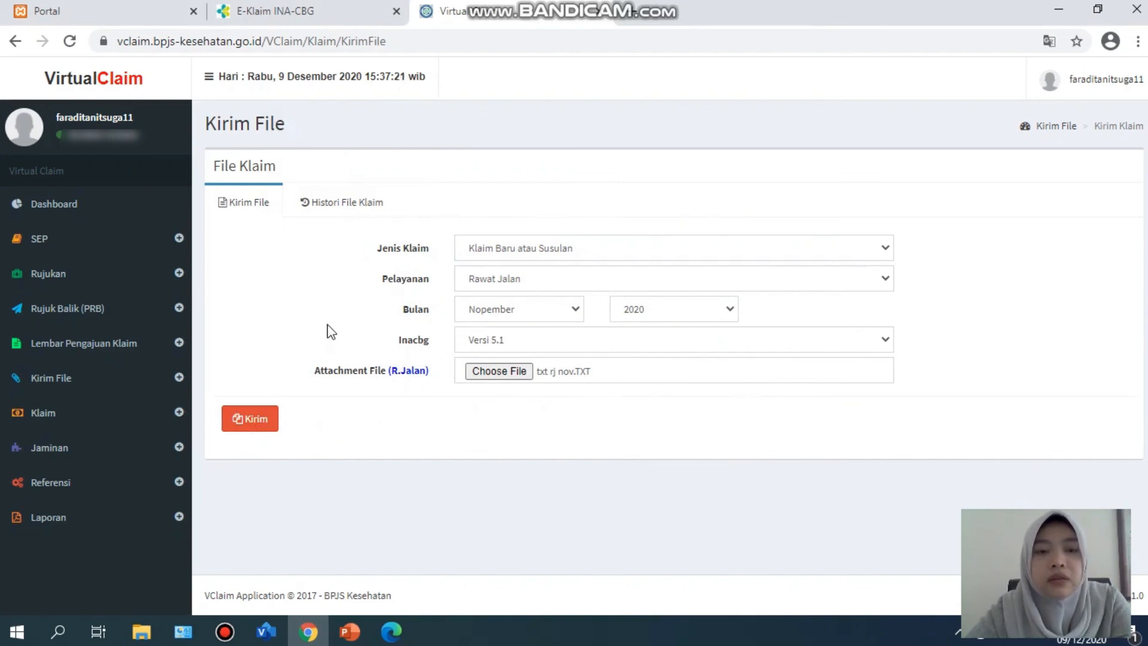
- Search the Histori File Klaim for Rawat Inap files sent in Oktober 2020
{"action": "left_click", "coordinate": [340, 209]}
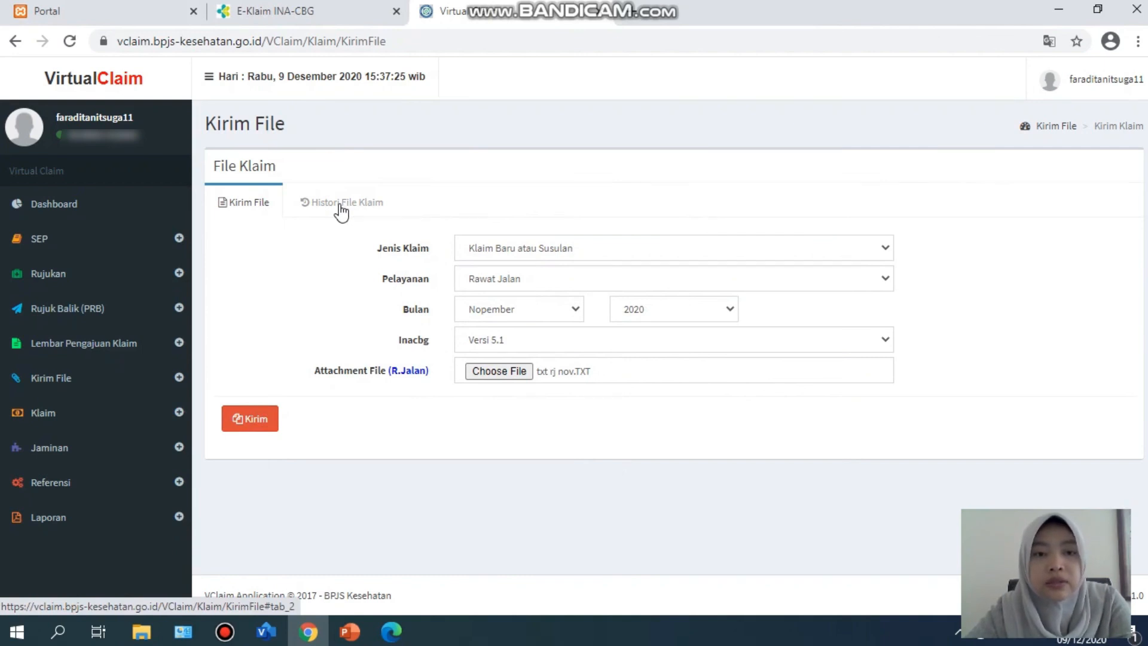
{"action": "left_click", "coordinate": [510, 270]}
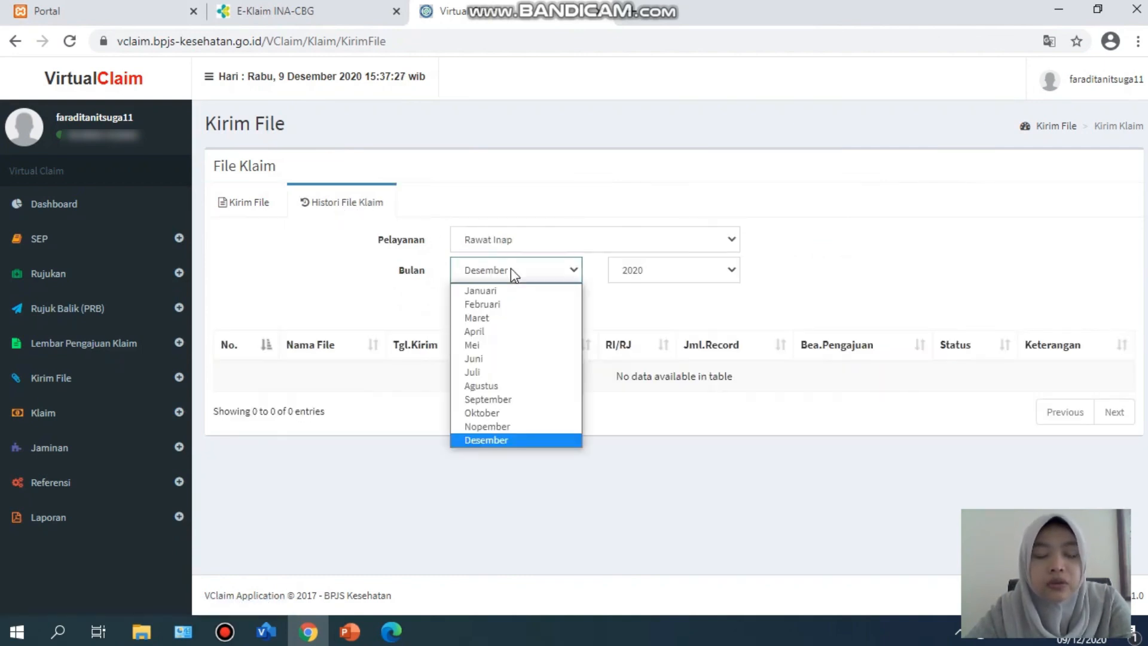
{"action": "left_click", "coordinate": [491, 414]}
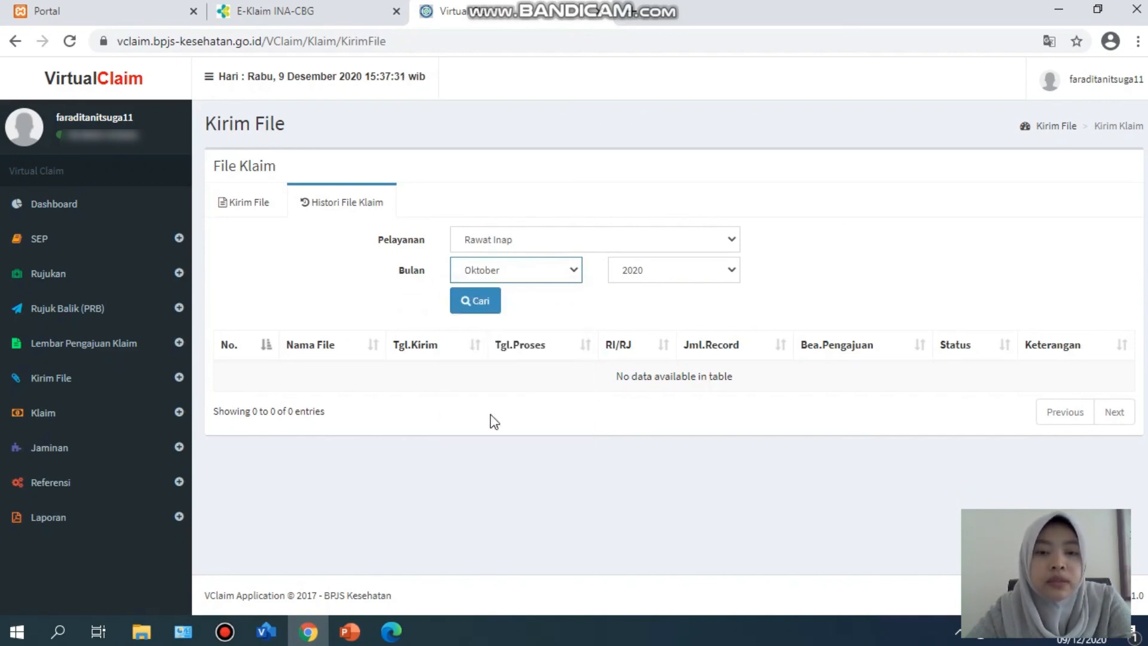
{"action": "left_click", "coordinate": [491, 297]}
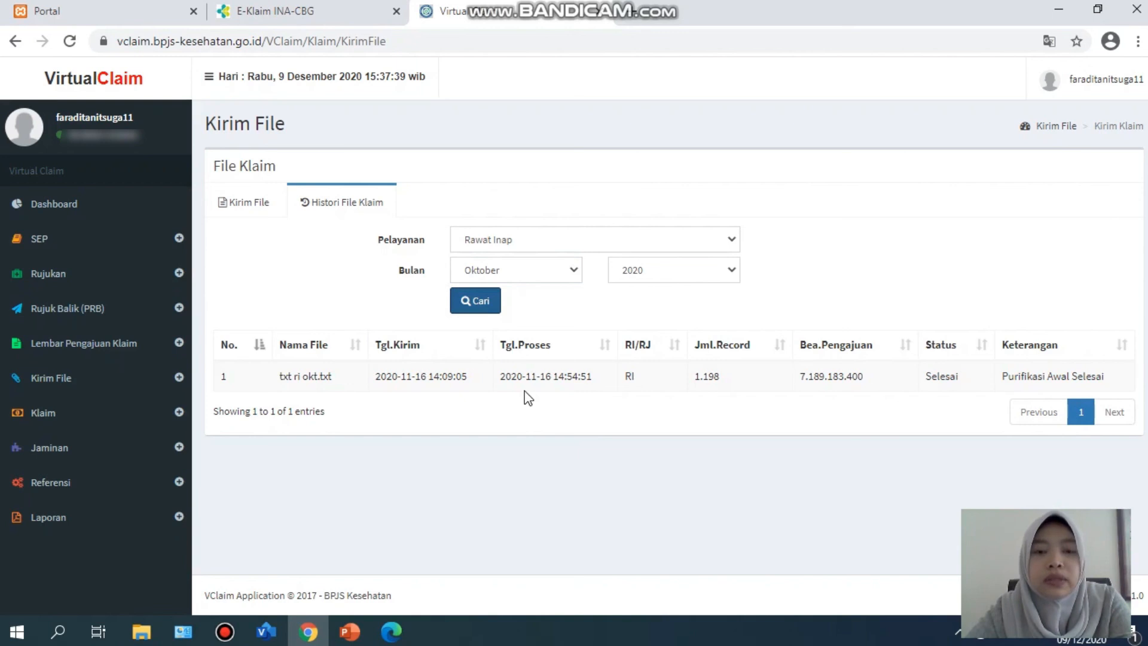
- Re-run the October history search for Rawat Jalan to show txt rj okt.txt
{"action": "left_click", "coordinate": [528, 240]}
{"action": "left_click", "coordinate": [518, 276]}
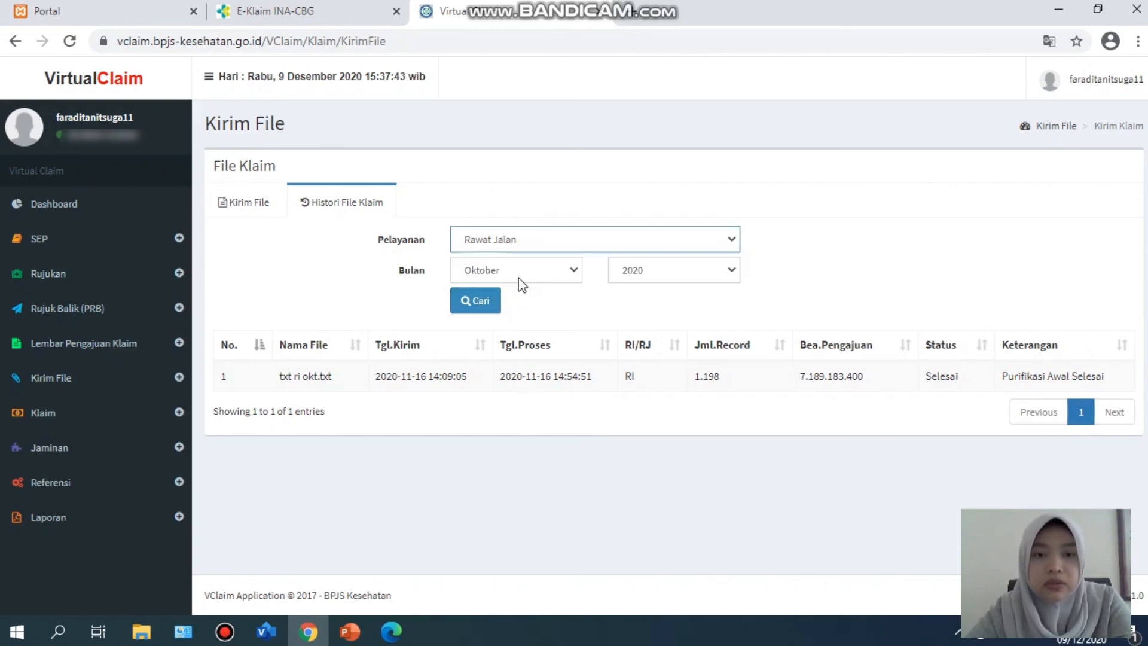
{"action": "left_click", "coordinate": [478, 300]}
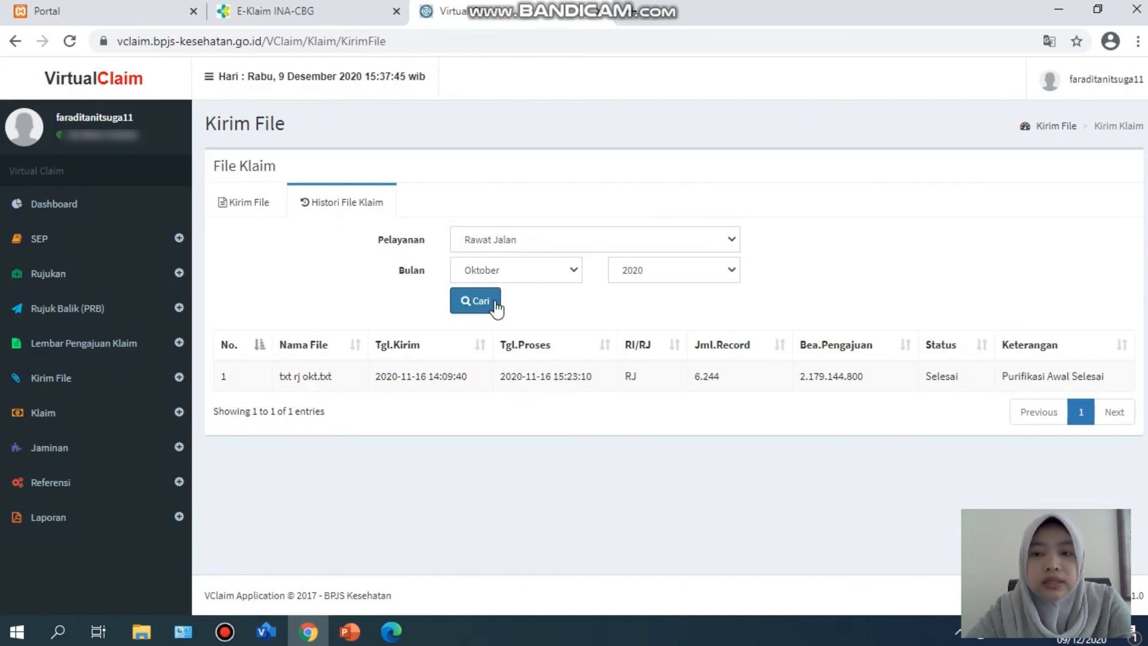